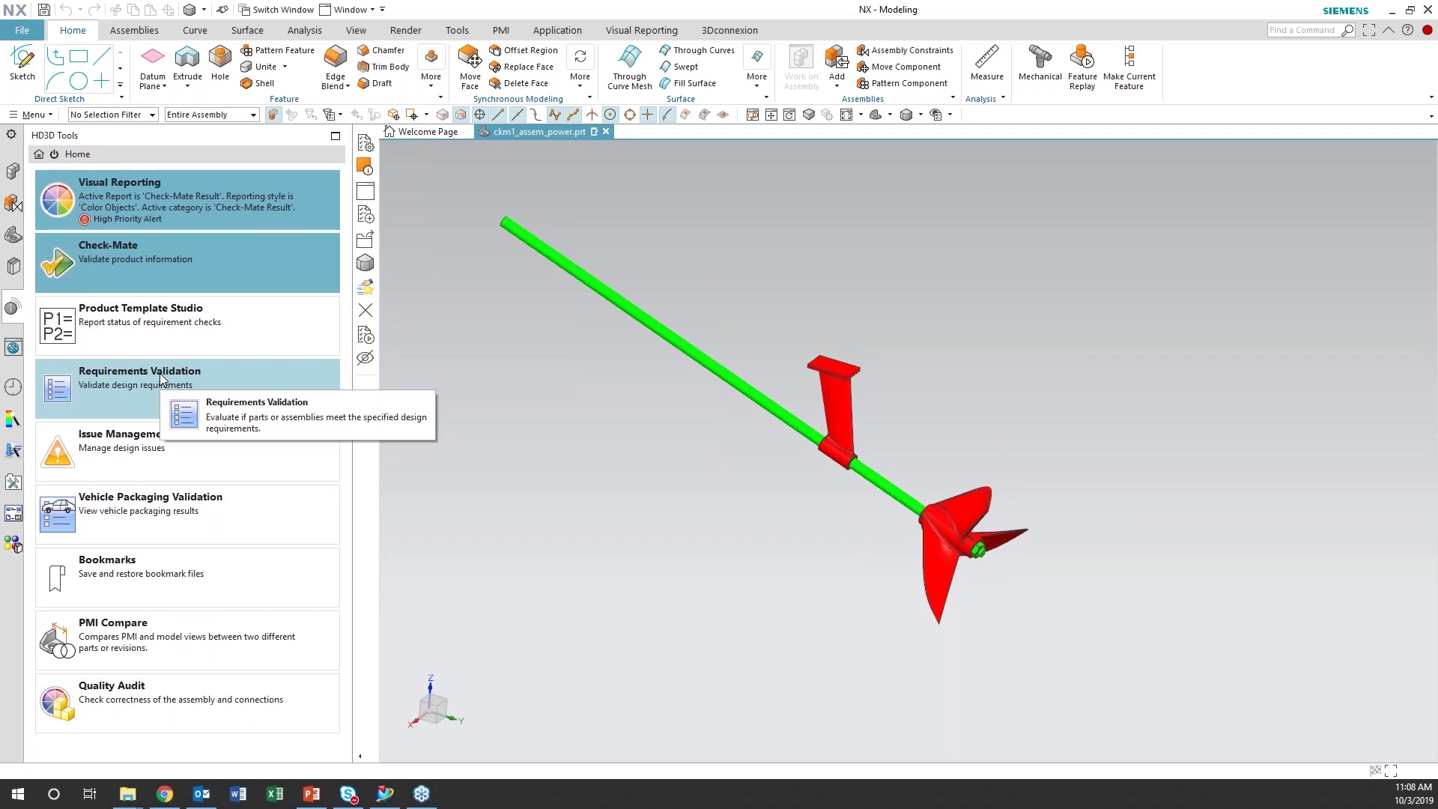
Open the Check-Mate tool and expand its Results, Controls and Settings sections
{"action": "left_click", "coordinate": [130, 259]}
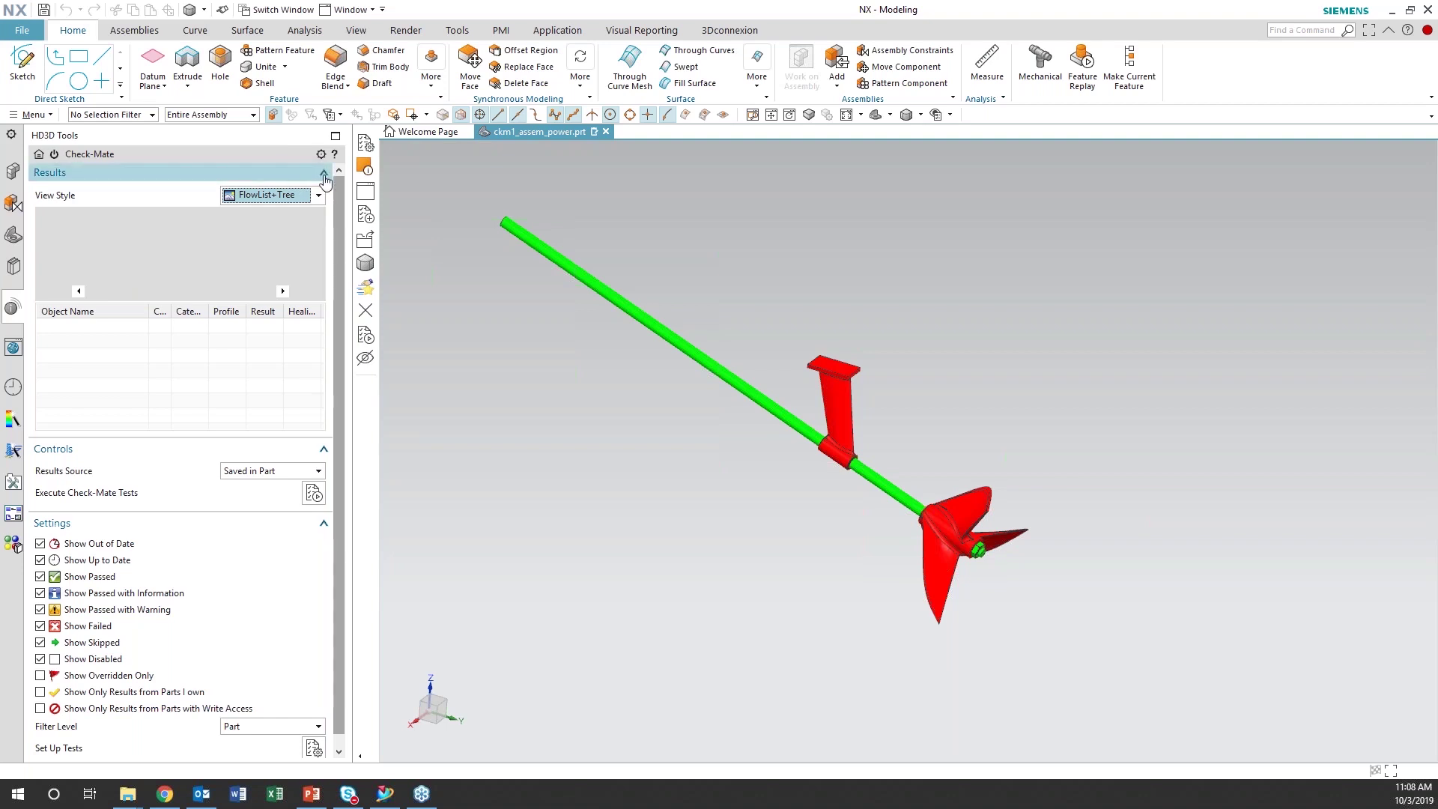
{"action": "left_click", "coordinate": [324, 174]}
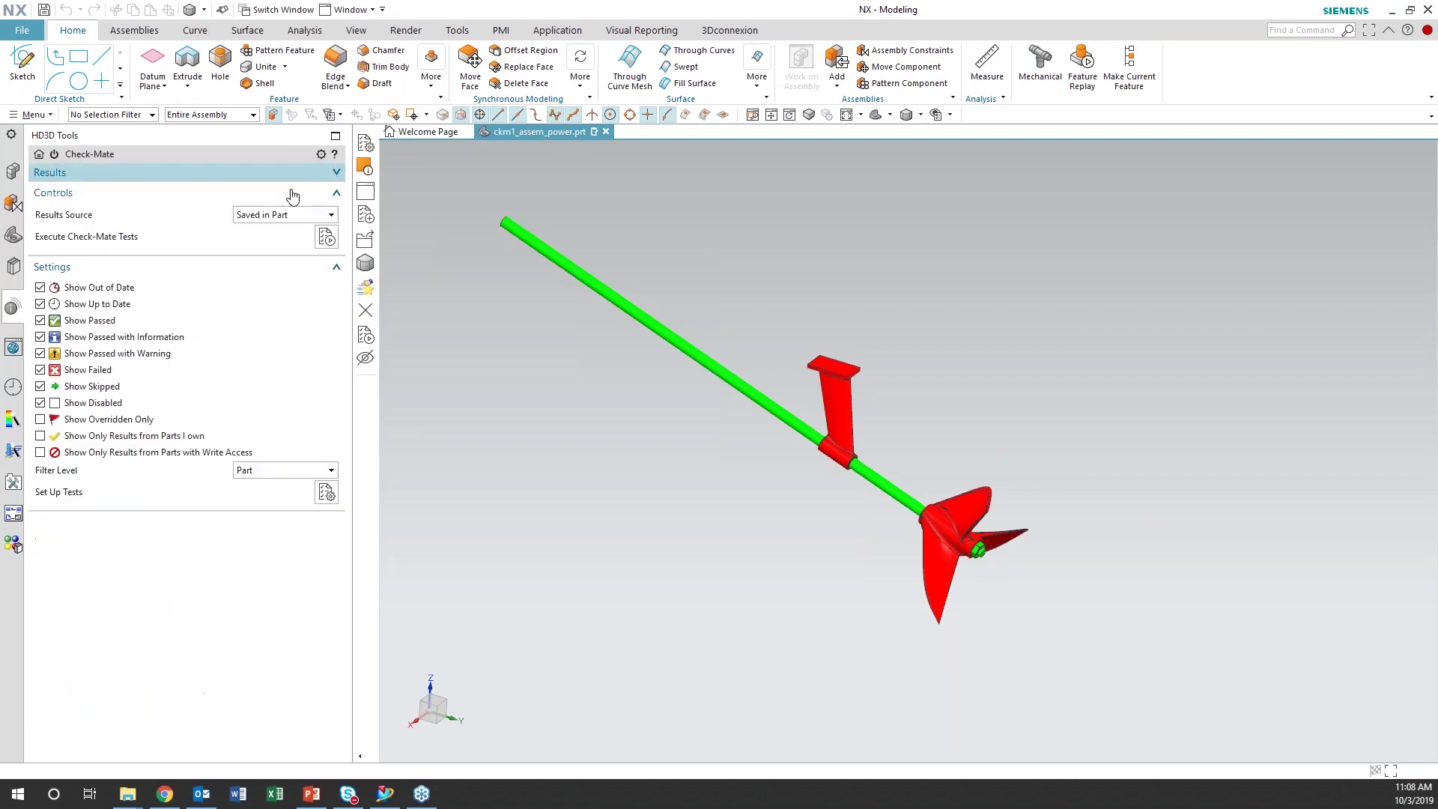
{"action": "left_click", "coordinate": [336, 193]}
{"action": "left_click", "coordinate": [336, 213]}
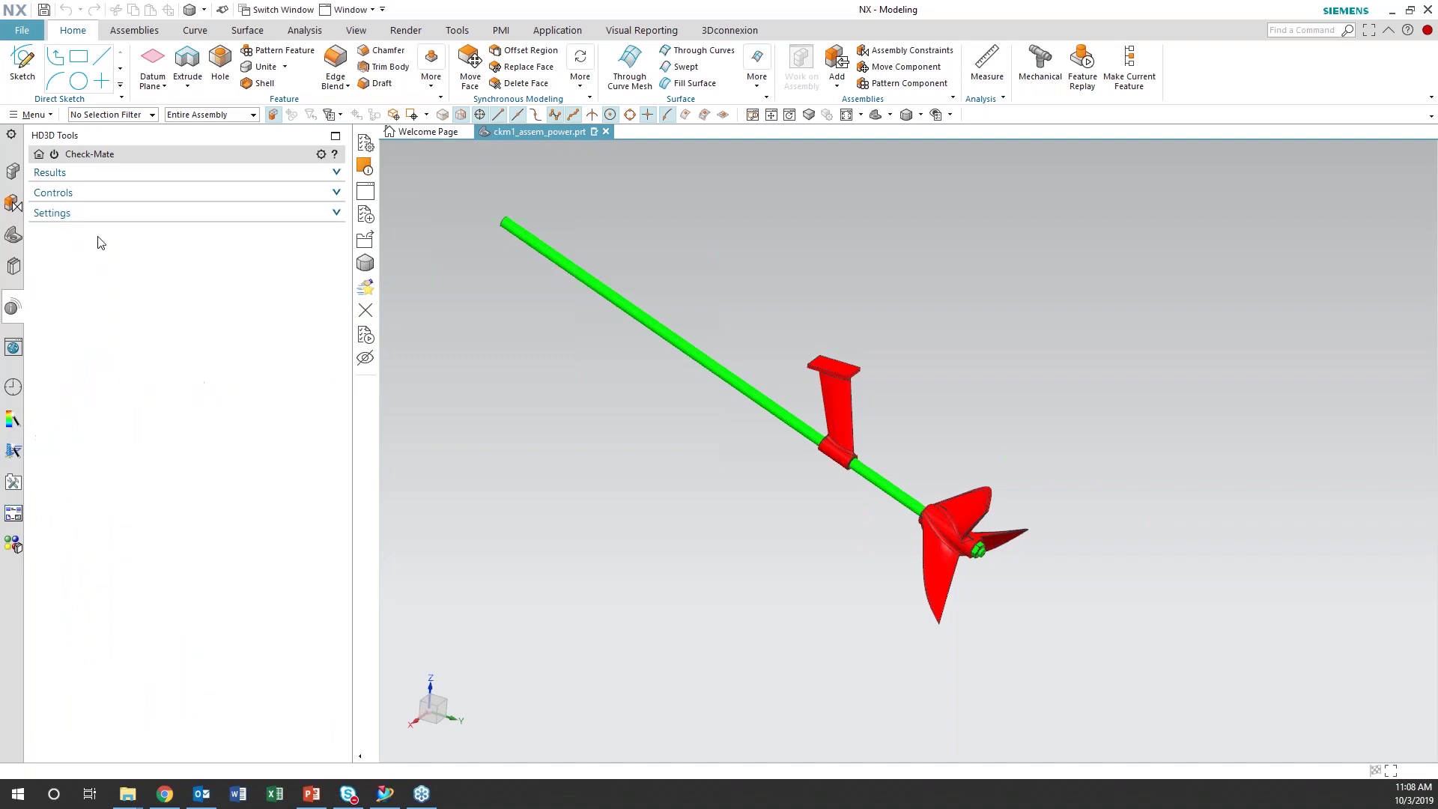
{"action": "left_click", "coordinate": [337, 173]}
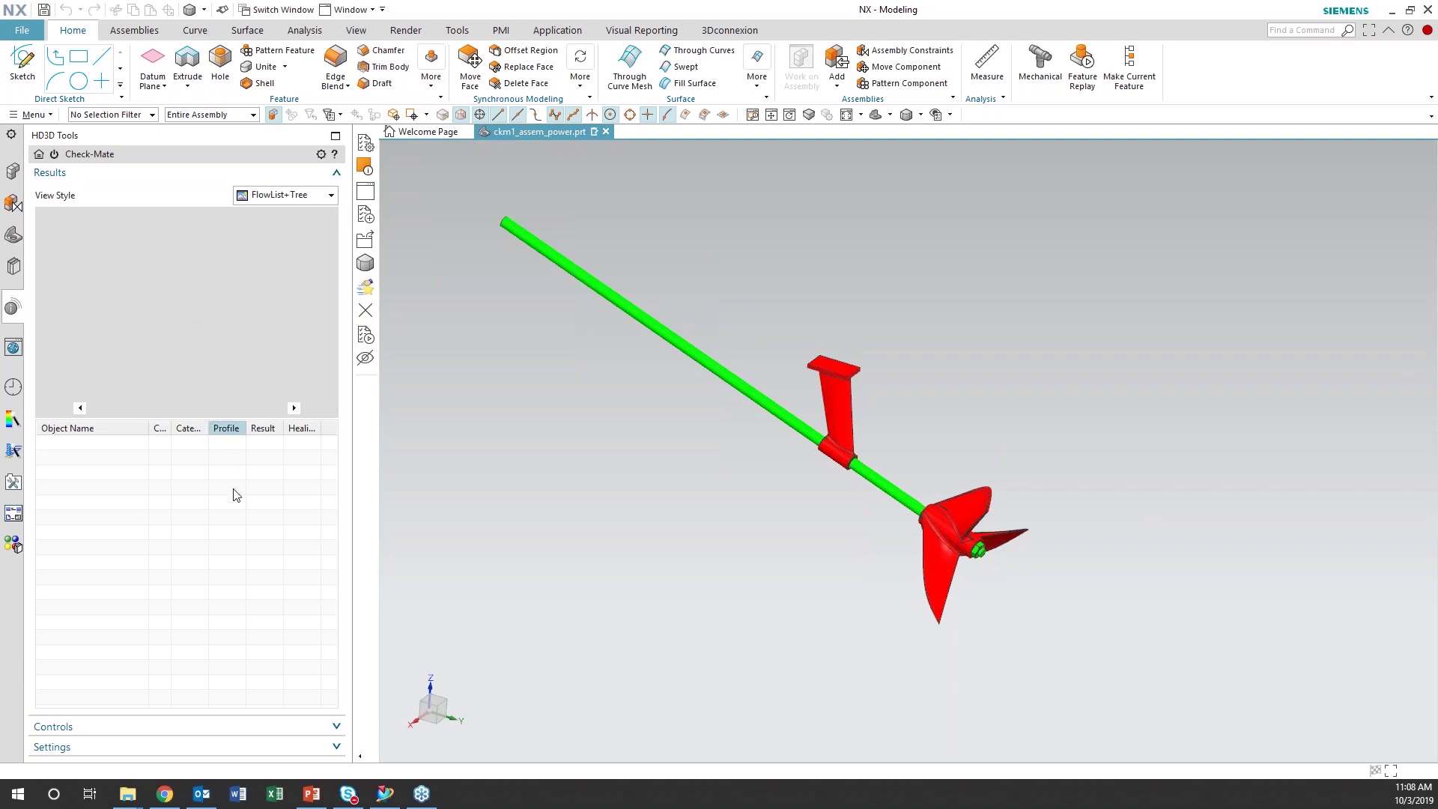
{"action": "left_click", "coordinate": [335, 726]}
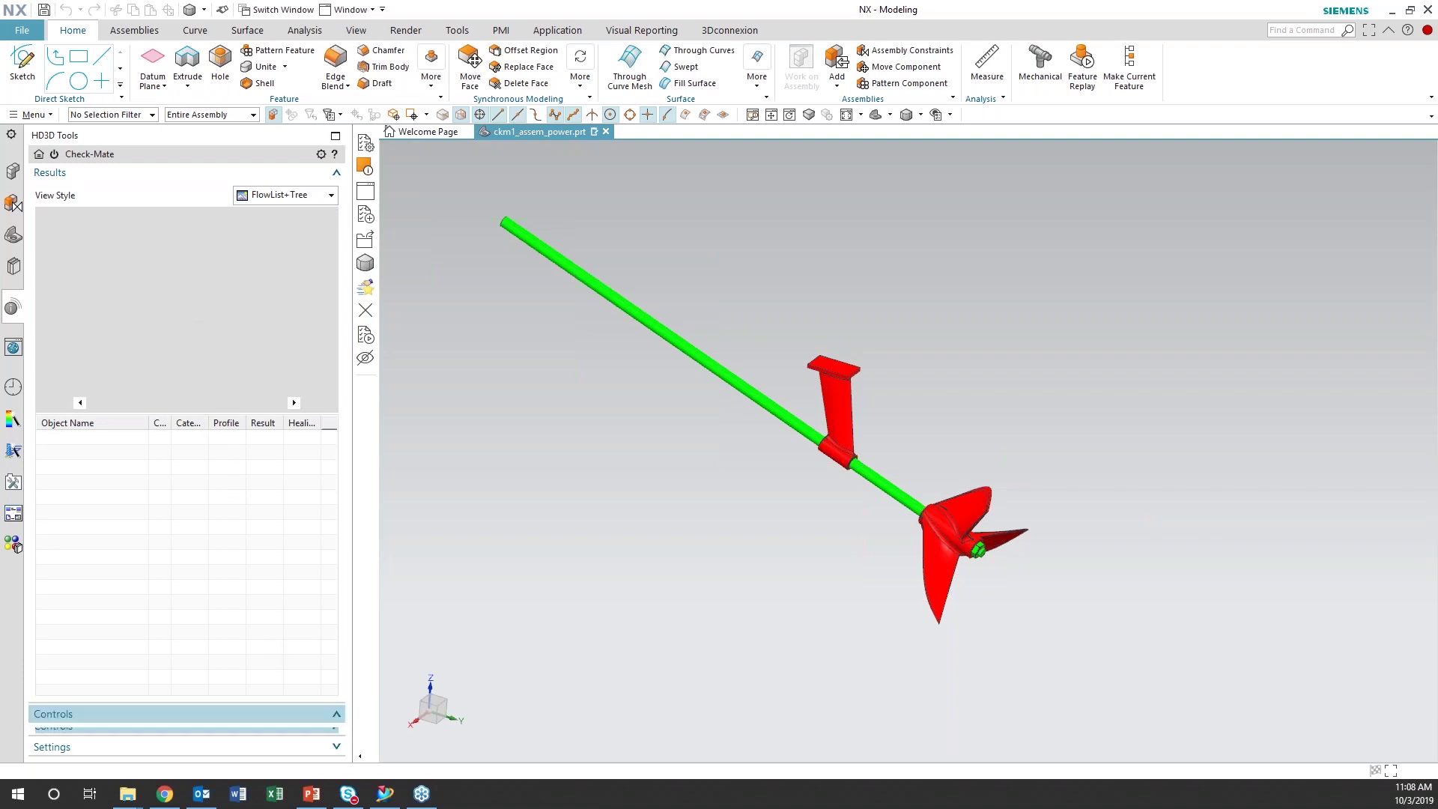
{"action": "left_click", "coordinate": [336, 748]}
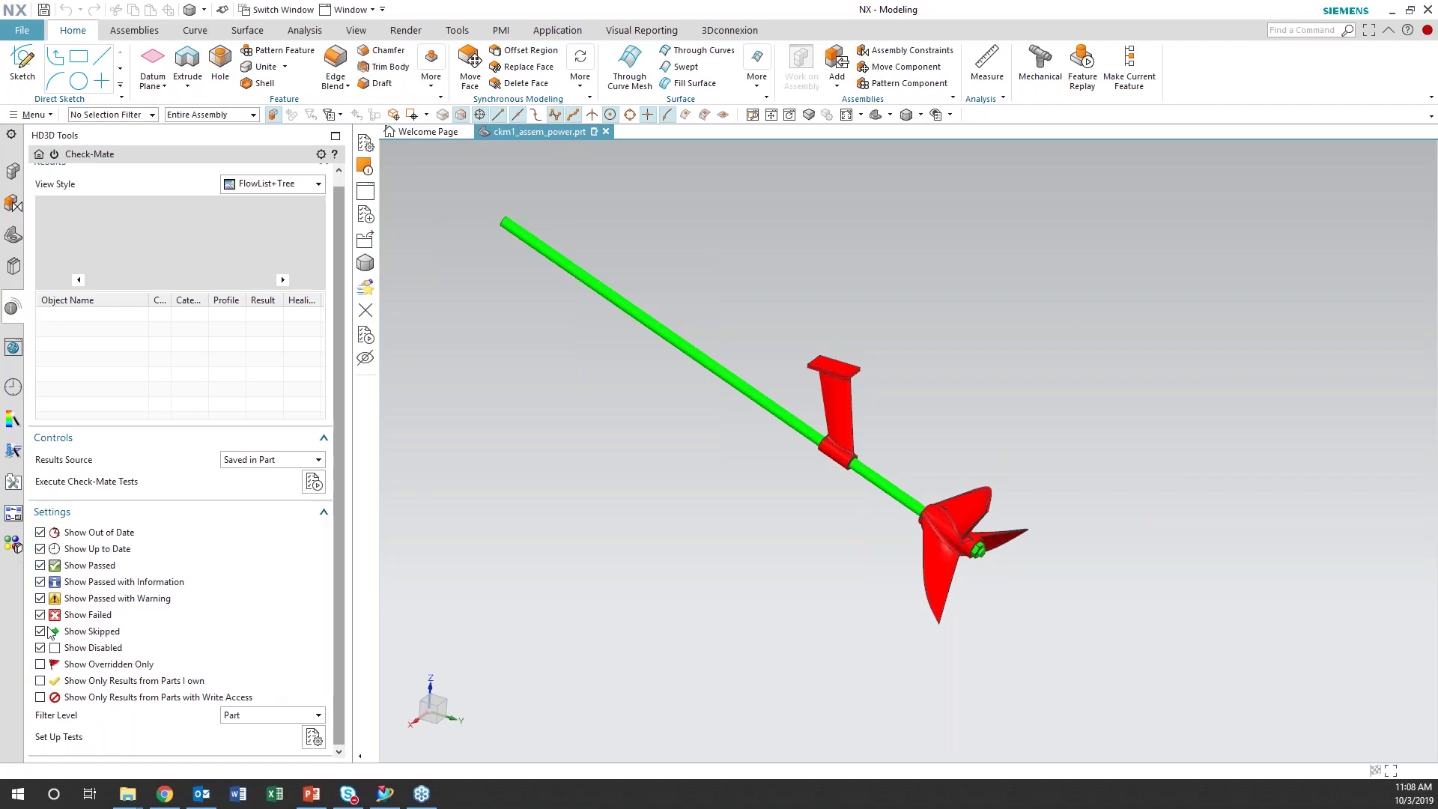
Open the Check-Mate test setup and set the parts to test to All Loaded Parts
{"action": "left_click", "coordinate": [313, 738]}
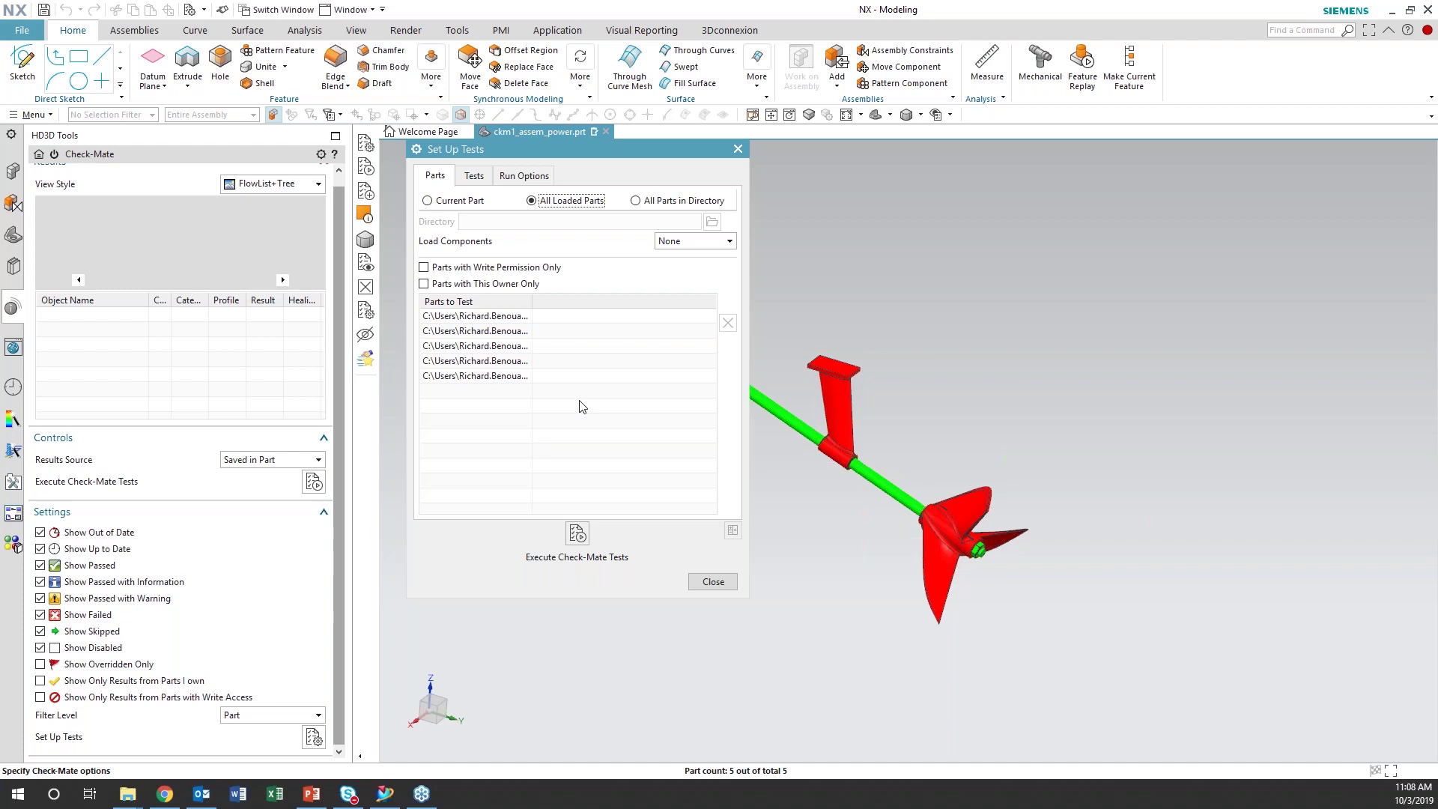
{"action": "left_click_drag", "start_coordinate": [532, 301], "coordinate": [578, 301]}
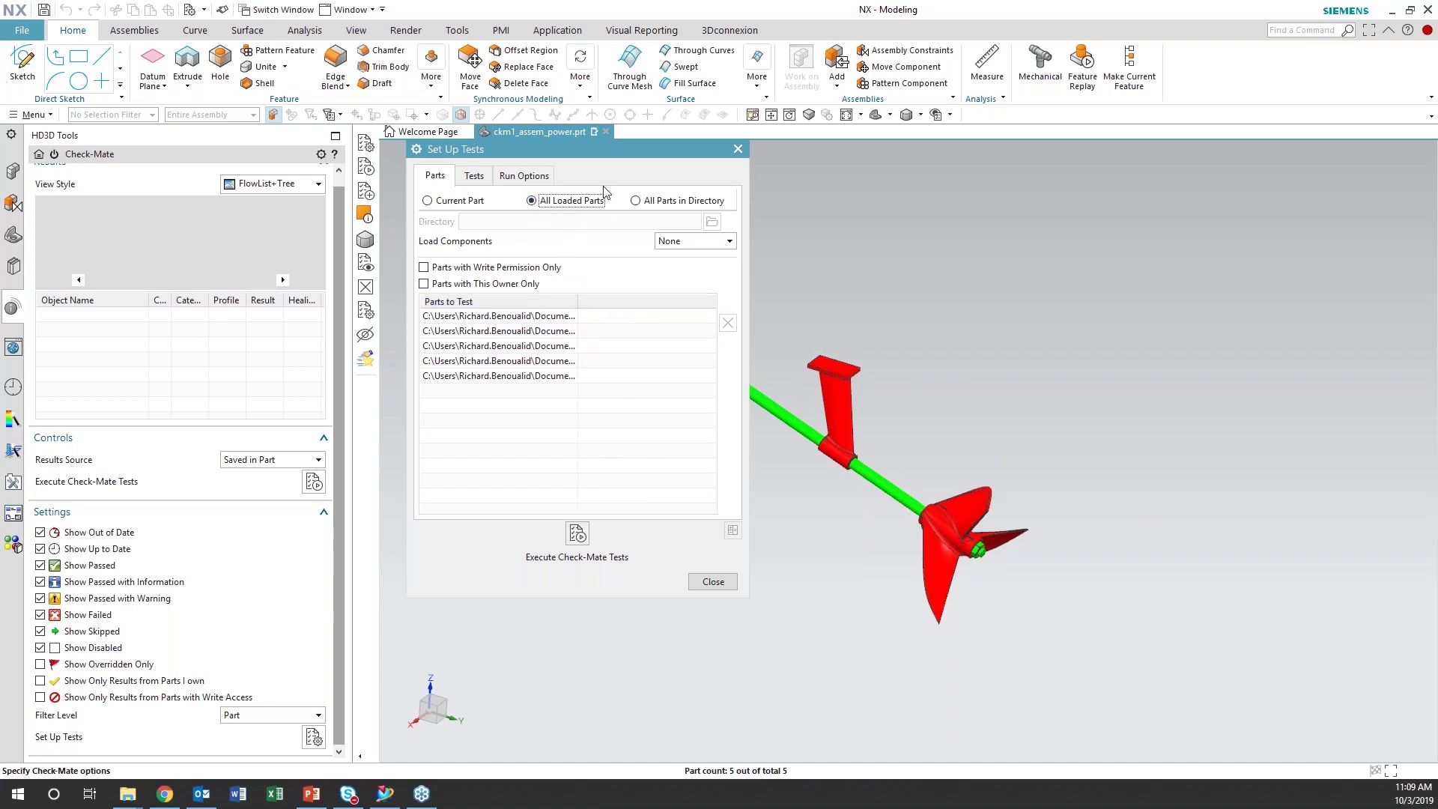
{"action": "left_click", "coordinate": [429, 203]}
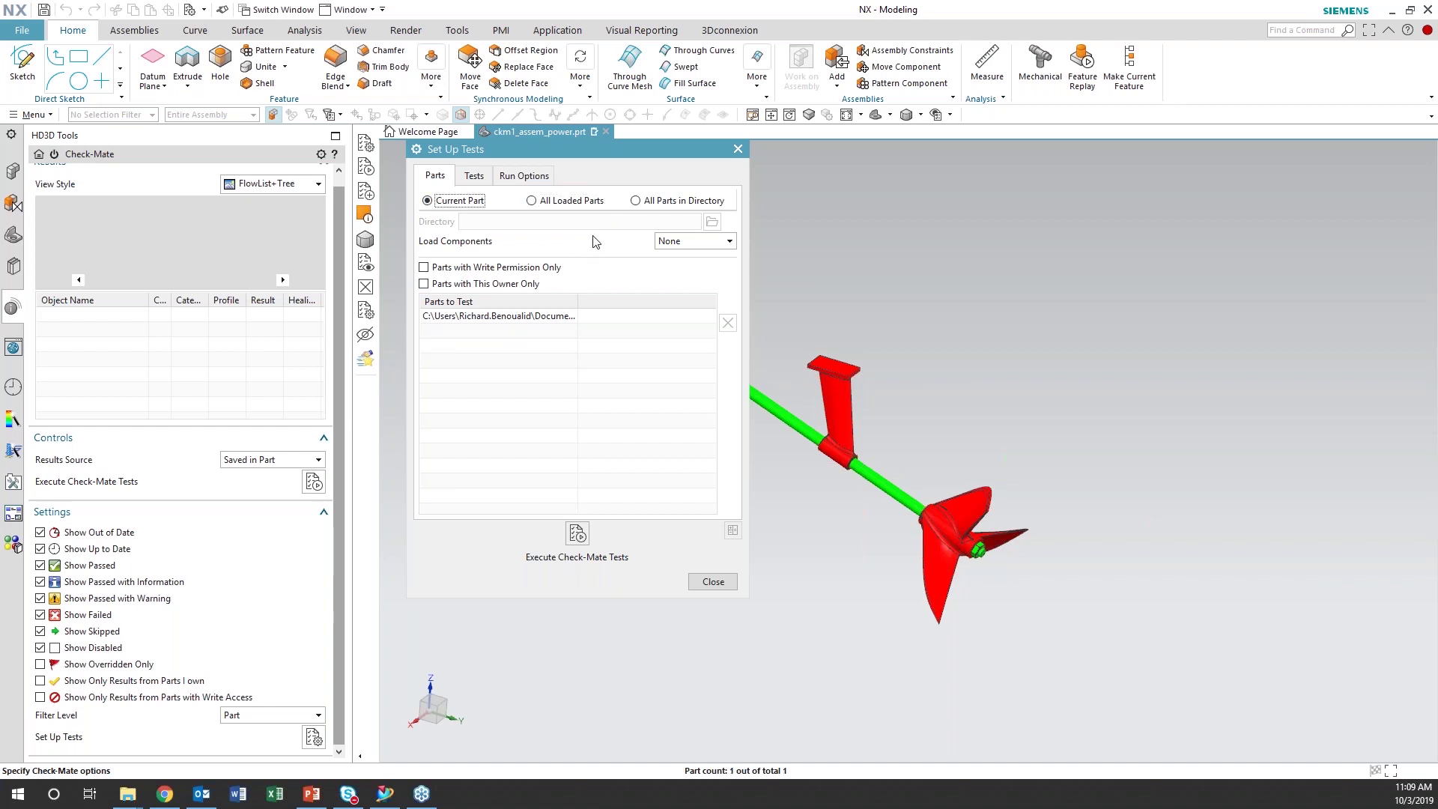
{"action": "left_click", "coordinate": [636, 202]}
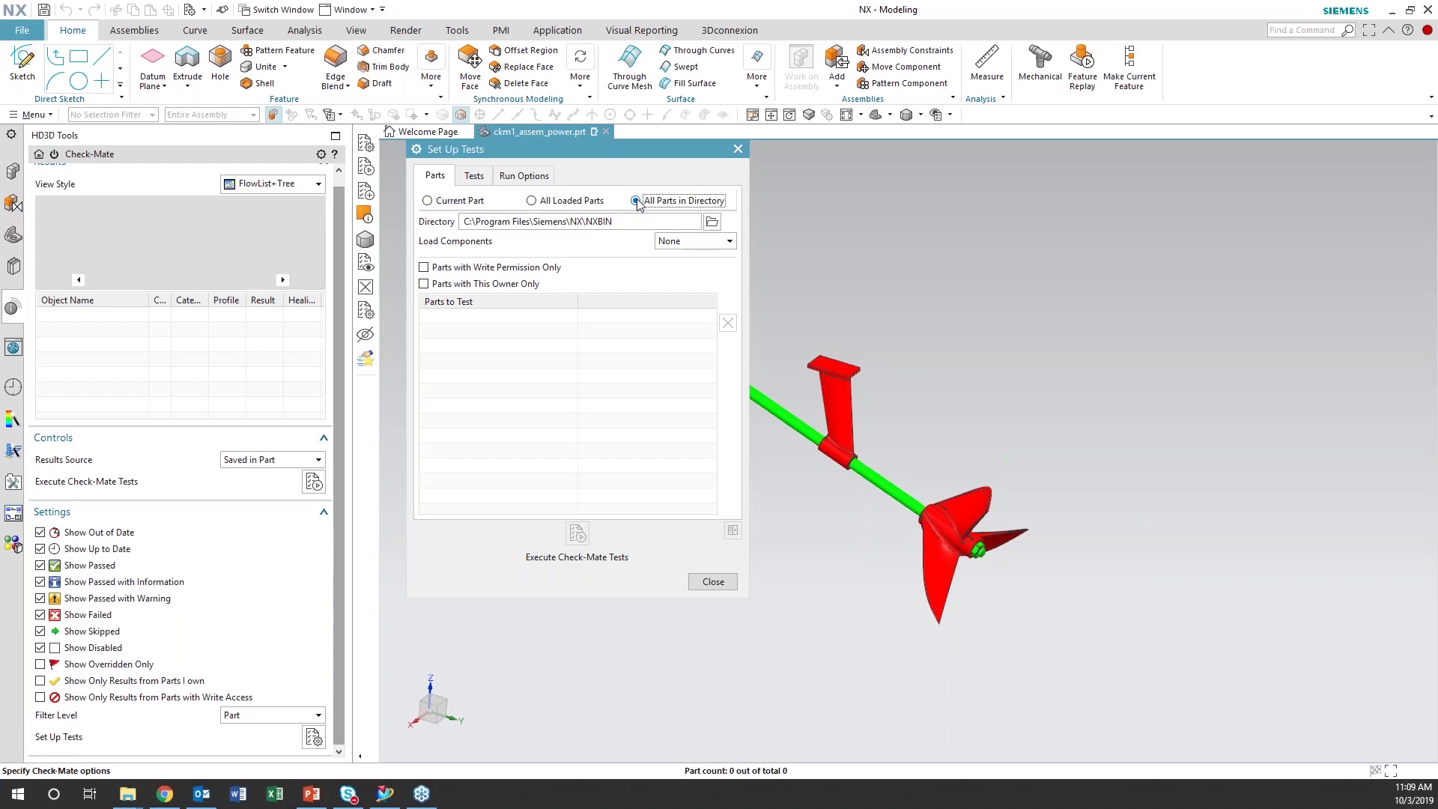
{"action": "left_click", "coordinate": [532, 201]}
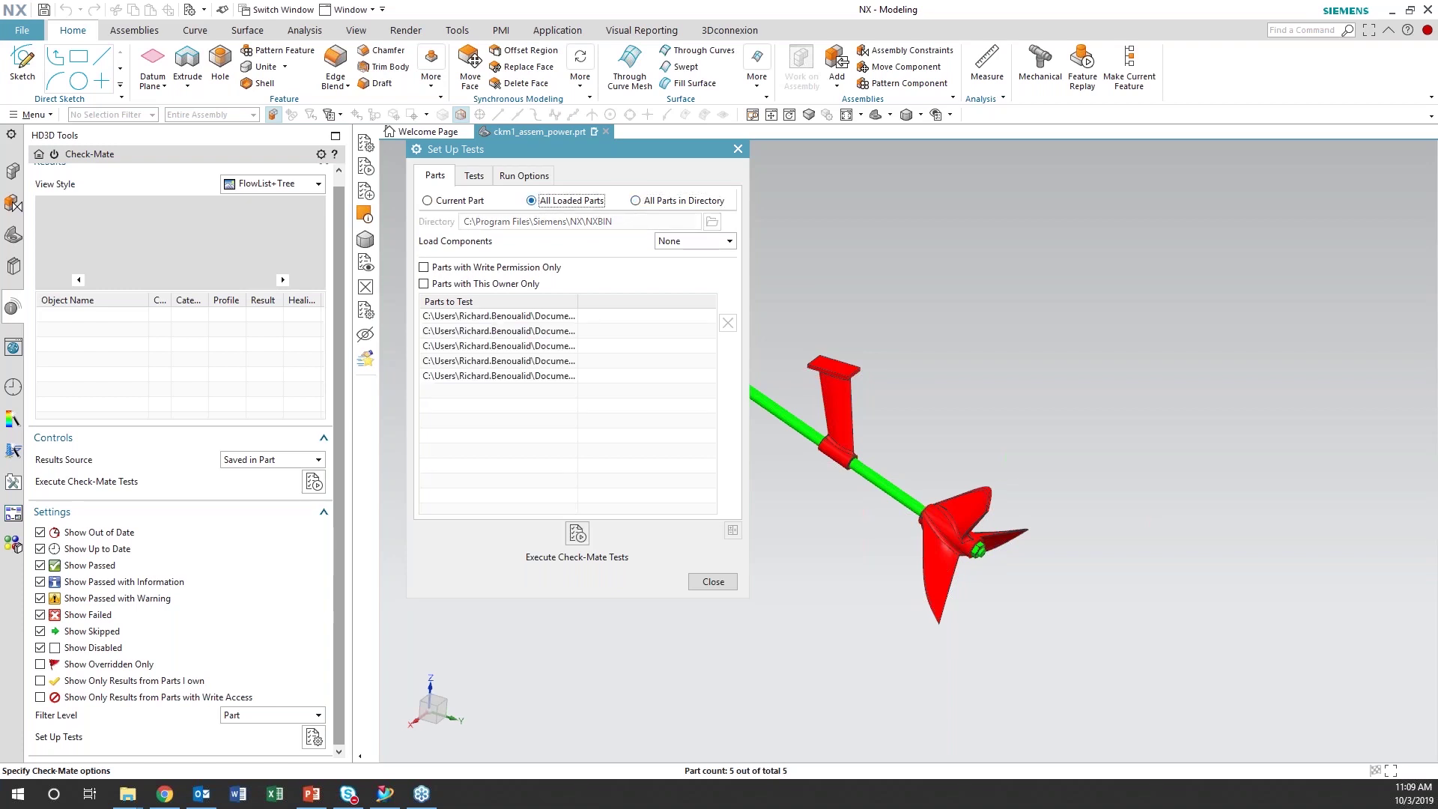
Remove all the tests from the Chosen Tests list
{"action": "left_click", "coordinate": [475, 179]}
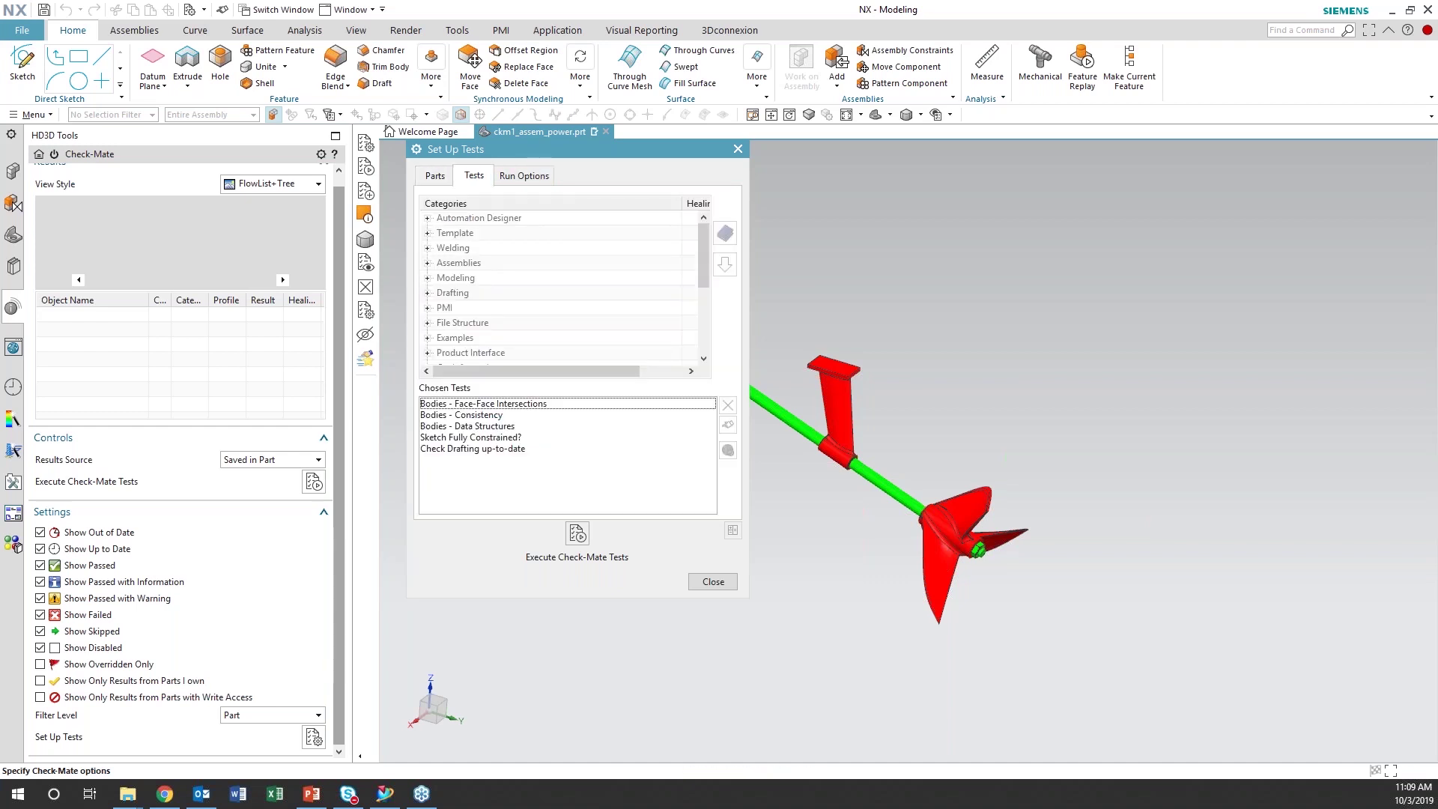
{"action": "left_click", "coordinate": [691, 405]}
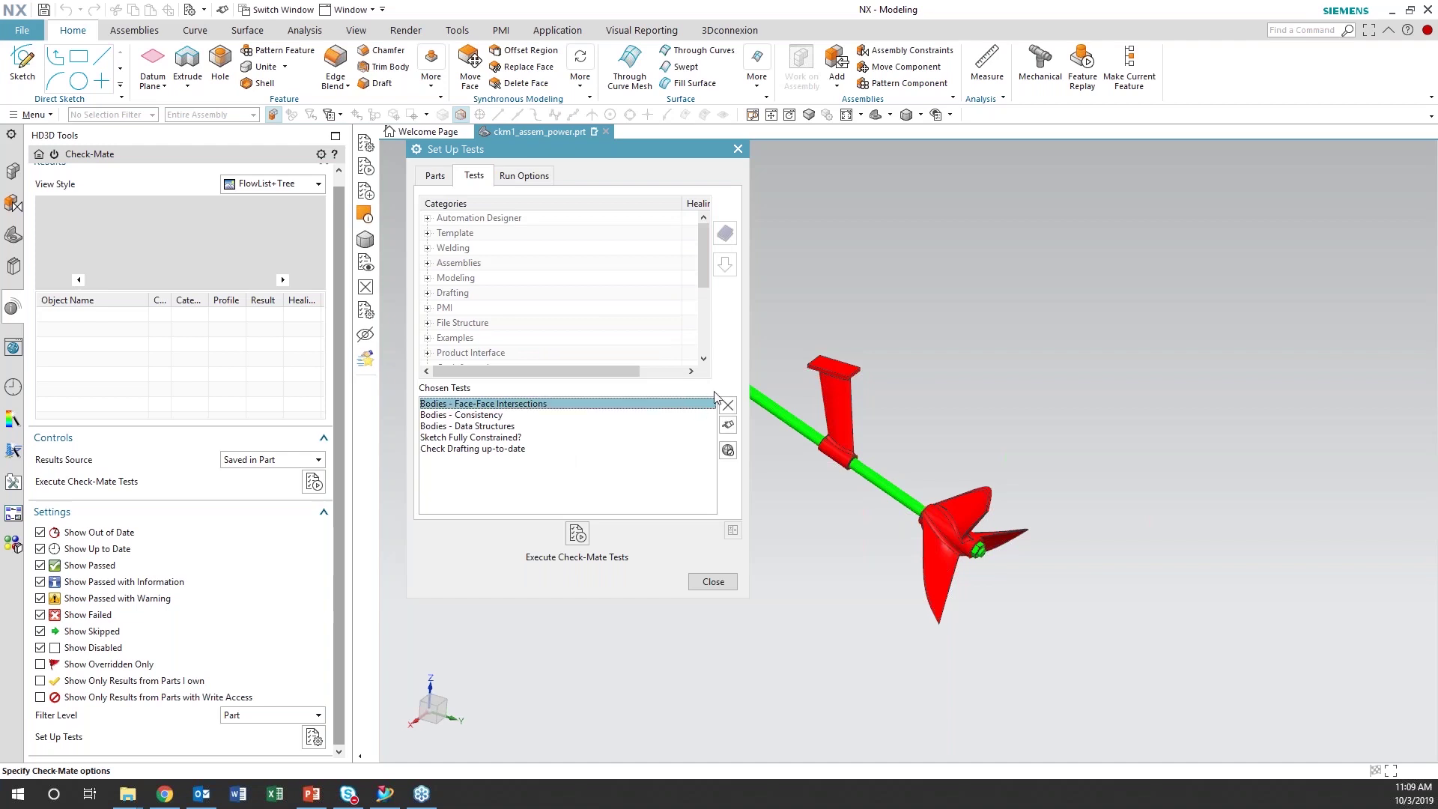
{"action": "left_click", "coordinate": [728, 406]}
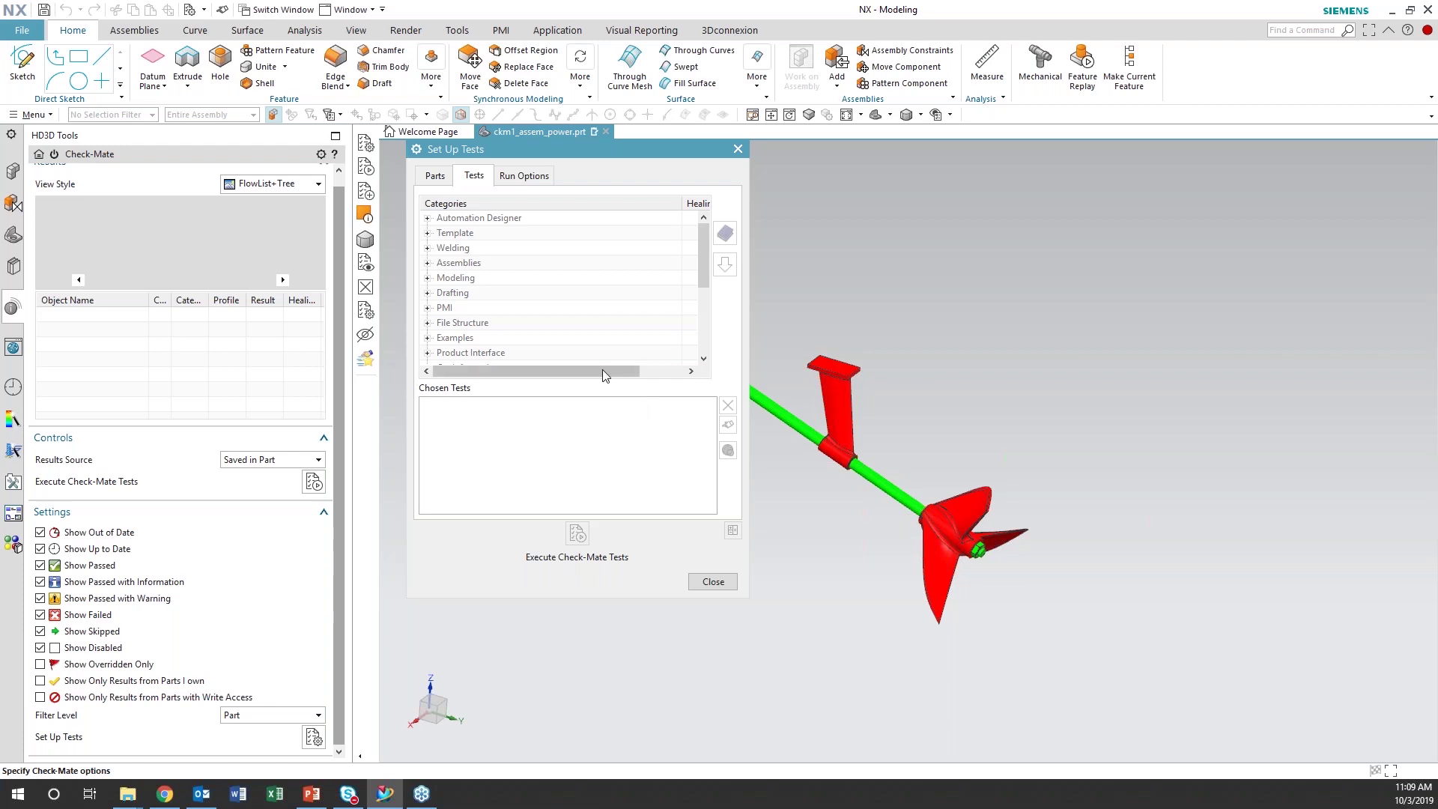
Examine the available checks in the Template Drafting, Assemblies and Modeling Features test categories
{"action": "left_click_drag", "start_coordinate": [706, 277], "coordinate": [698, 239]}
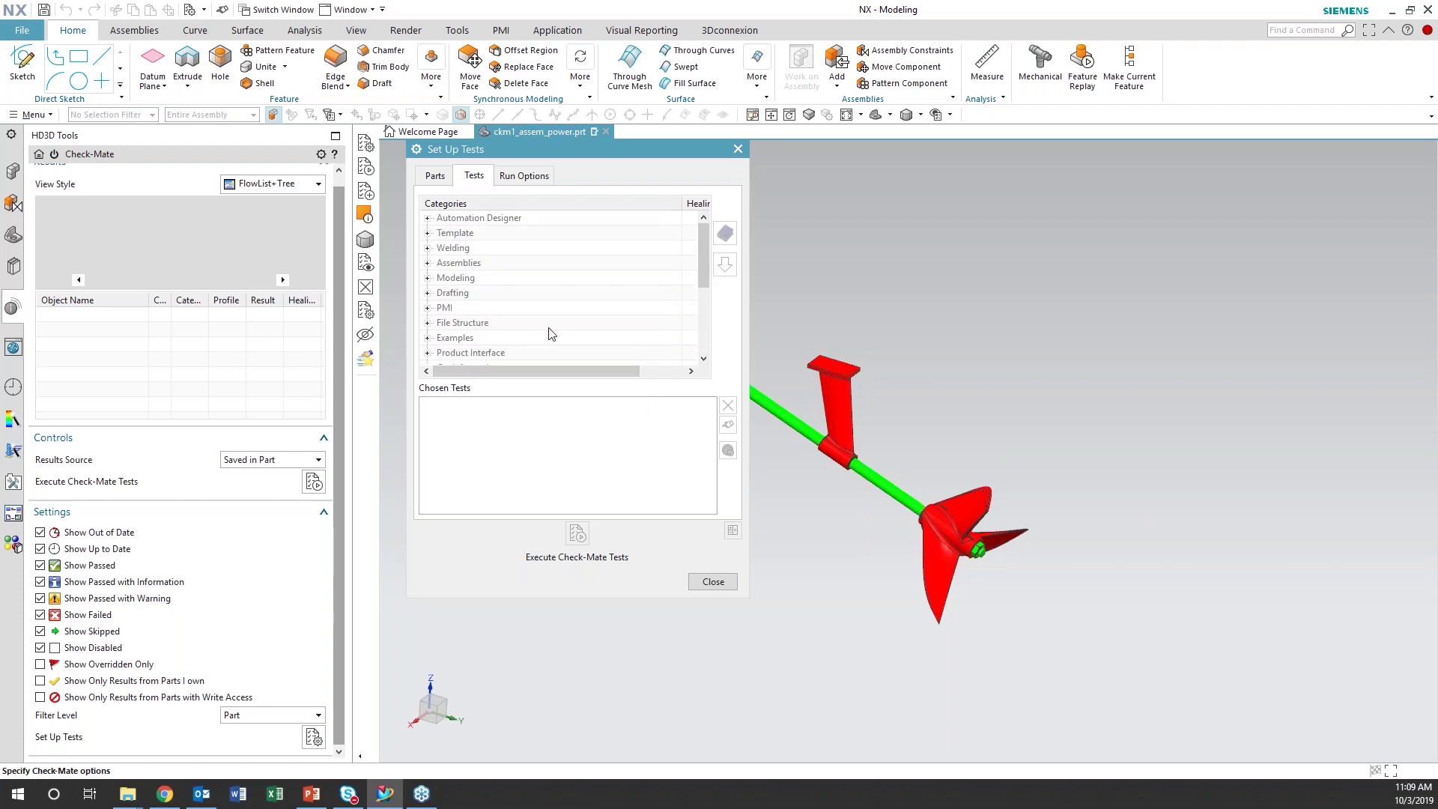
{"action": "left_click", "coordinate": [427, 233]}
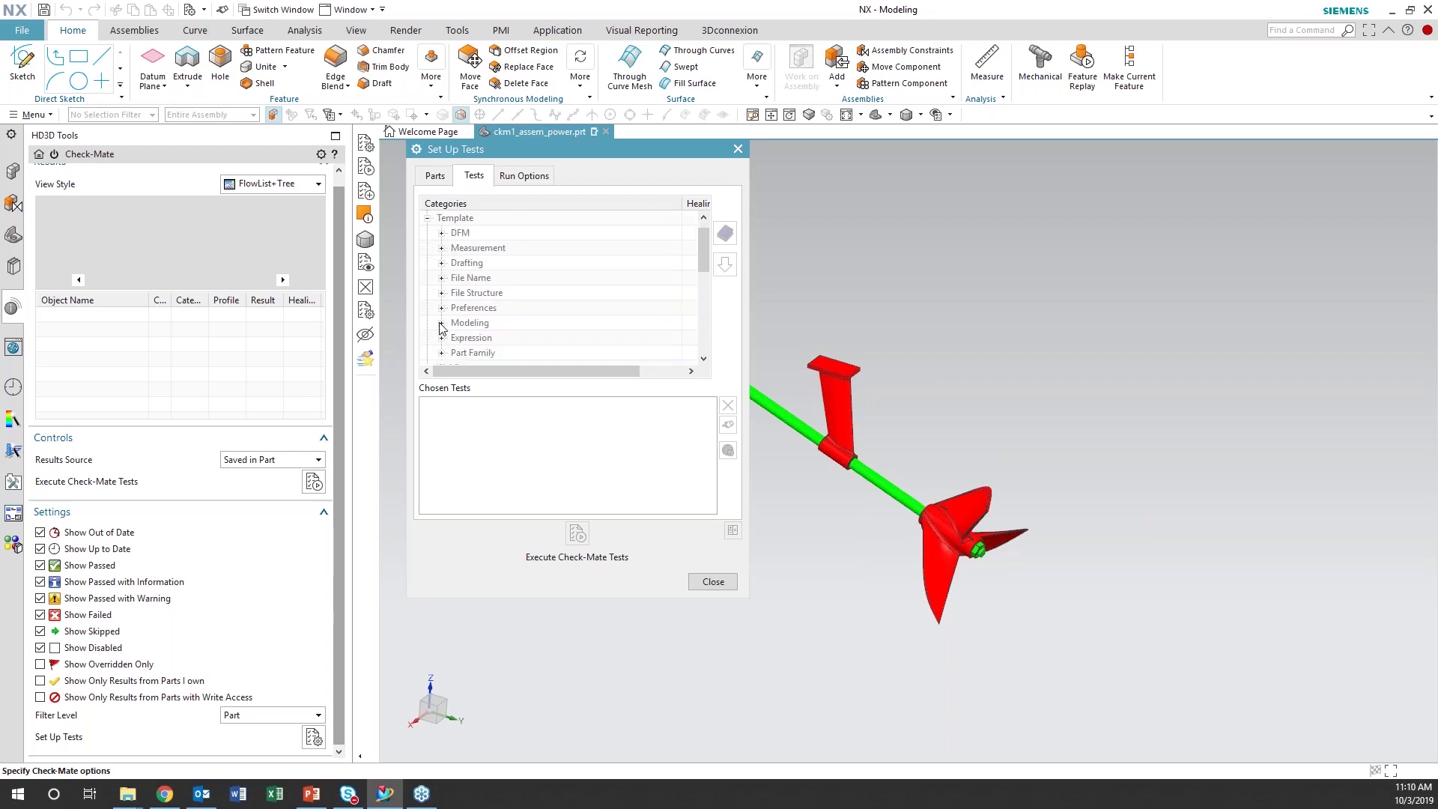
{"action": "left_click", "coordinate": [442, 263]}
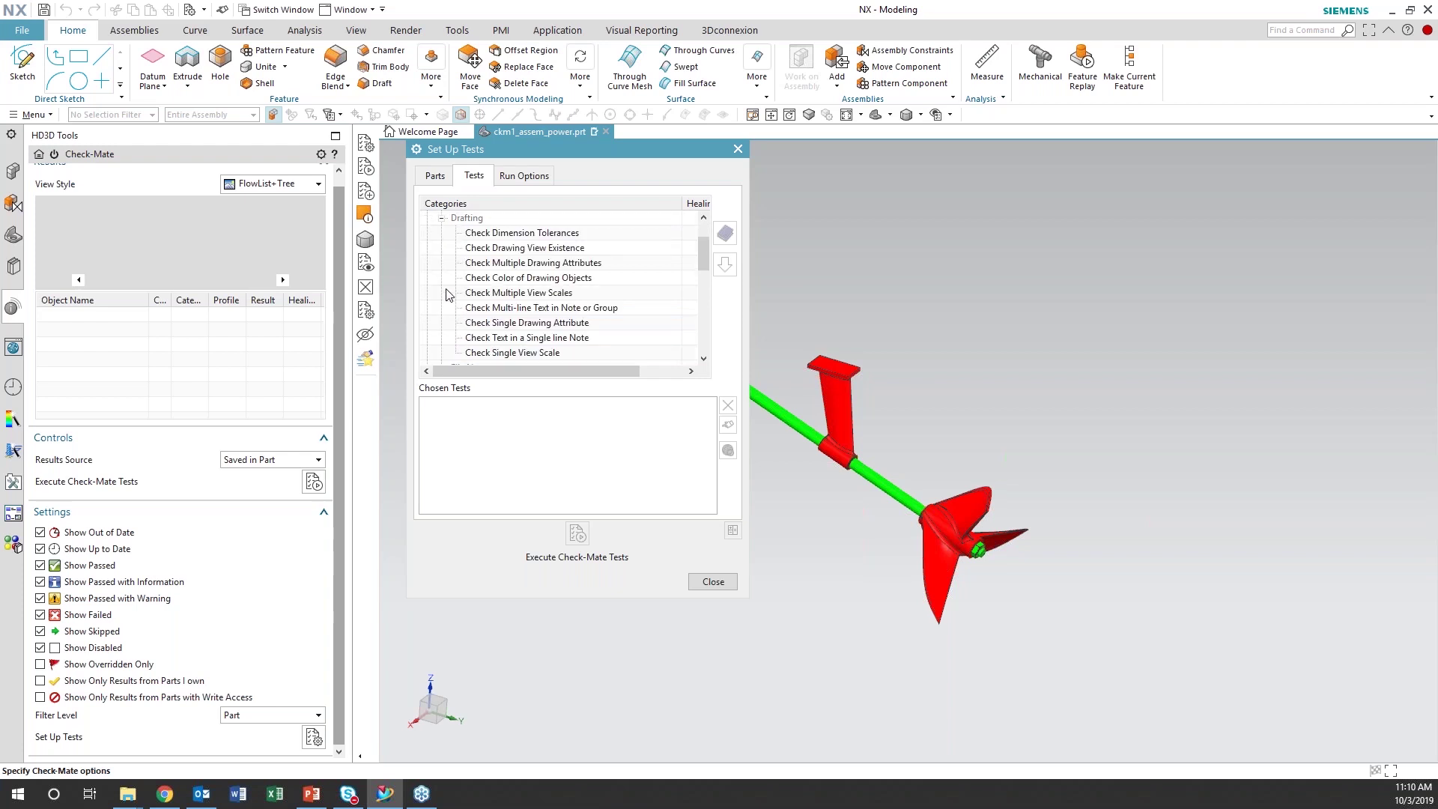
{"action": "scroll", "coordinate": [447, 295], "scroll_direction": "up", "scroll_amount": 1}
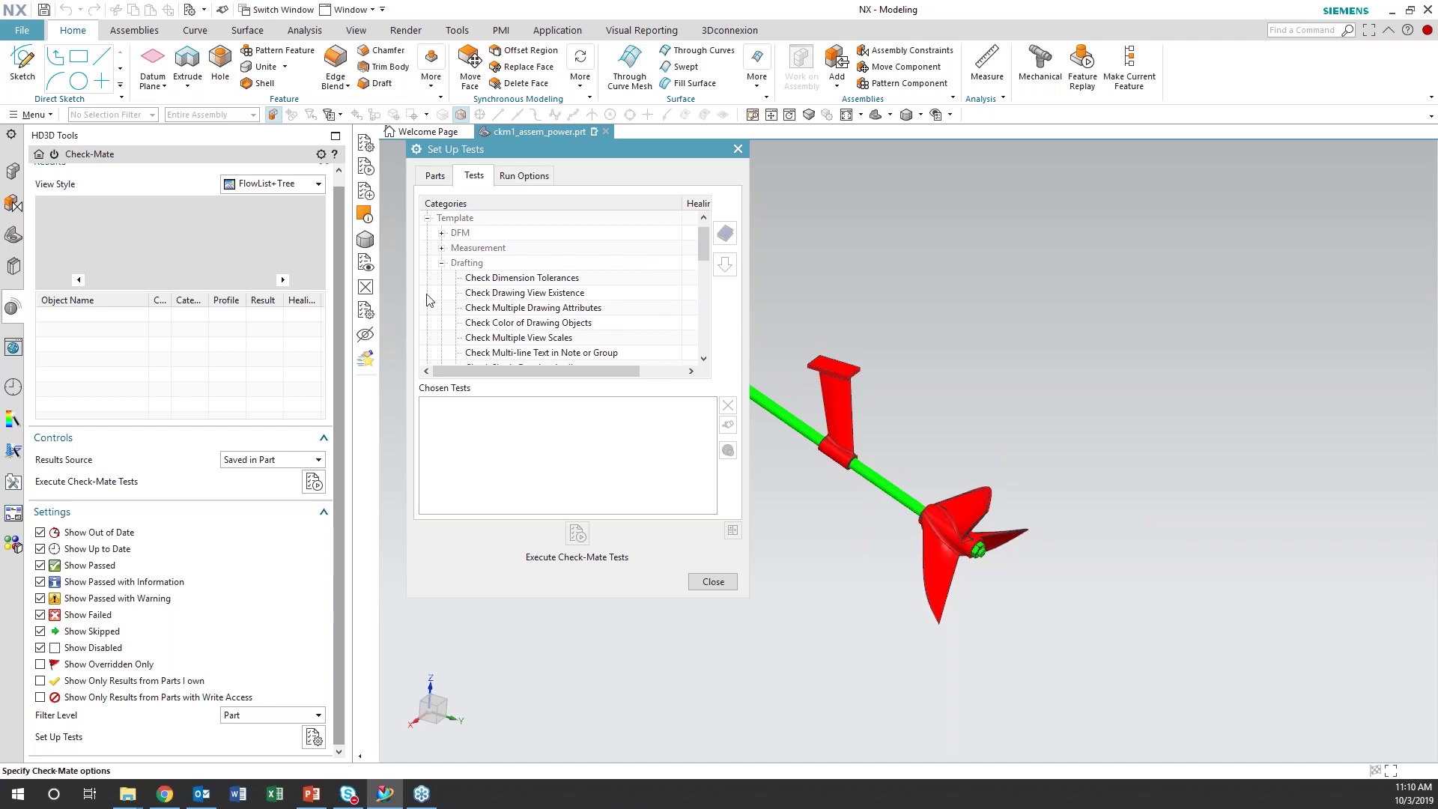
{"action": "left_click", "coordinate": [442, 264]}
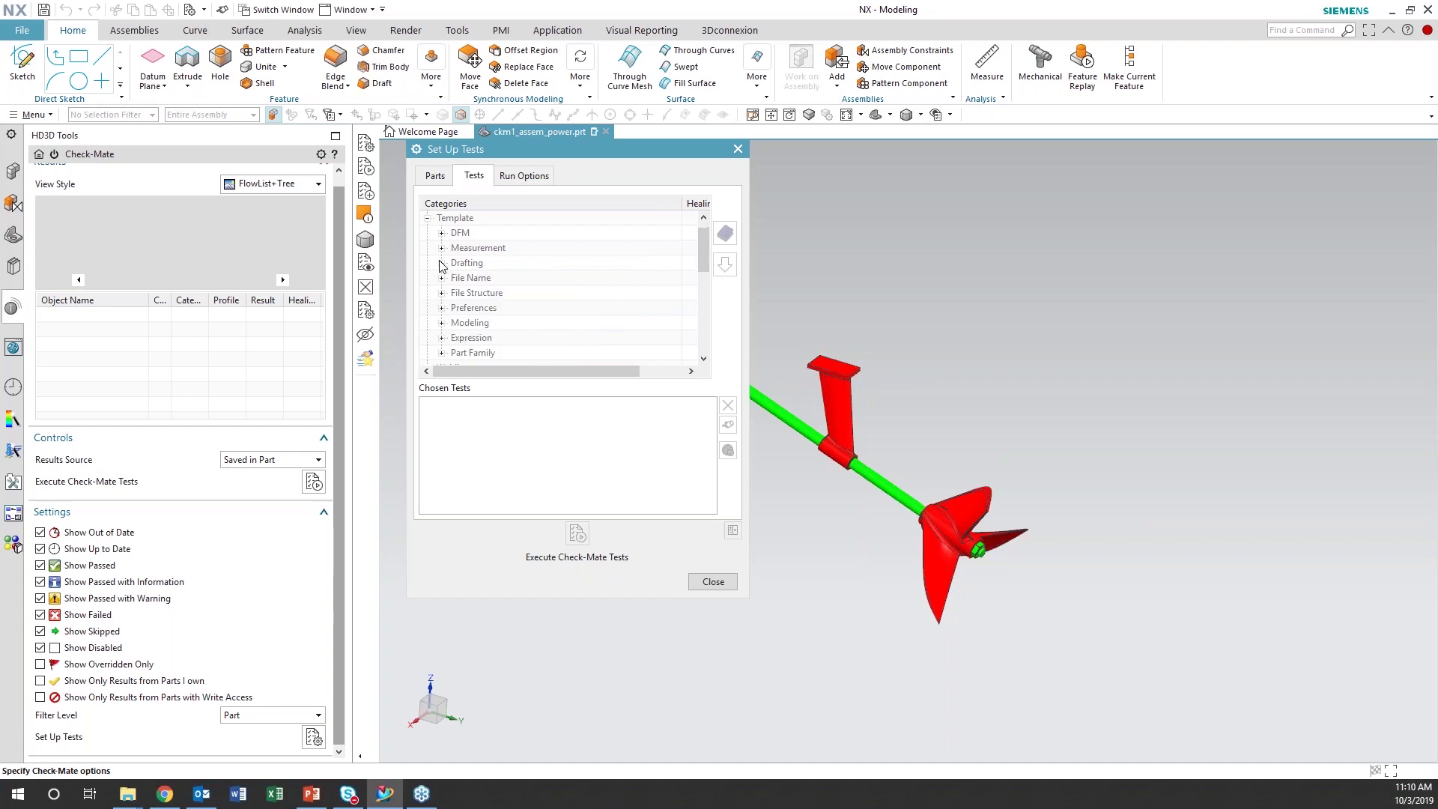
{"action": "left_click", "coordinate": [428, 218]}
{"action": "left_click", "coordinate": [428, 249]}
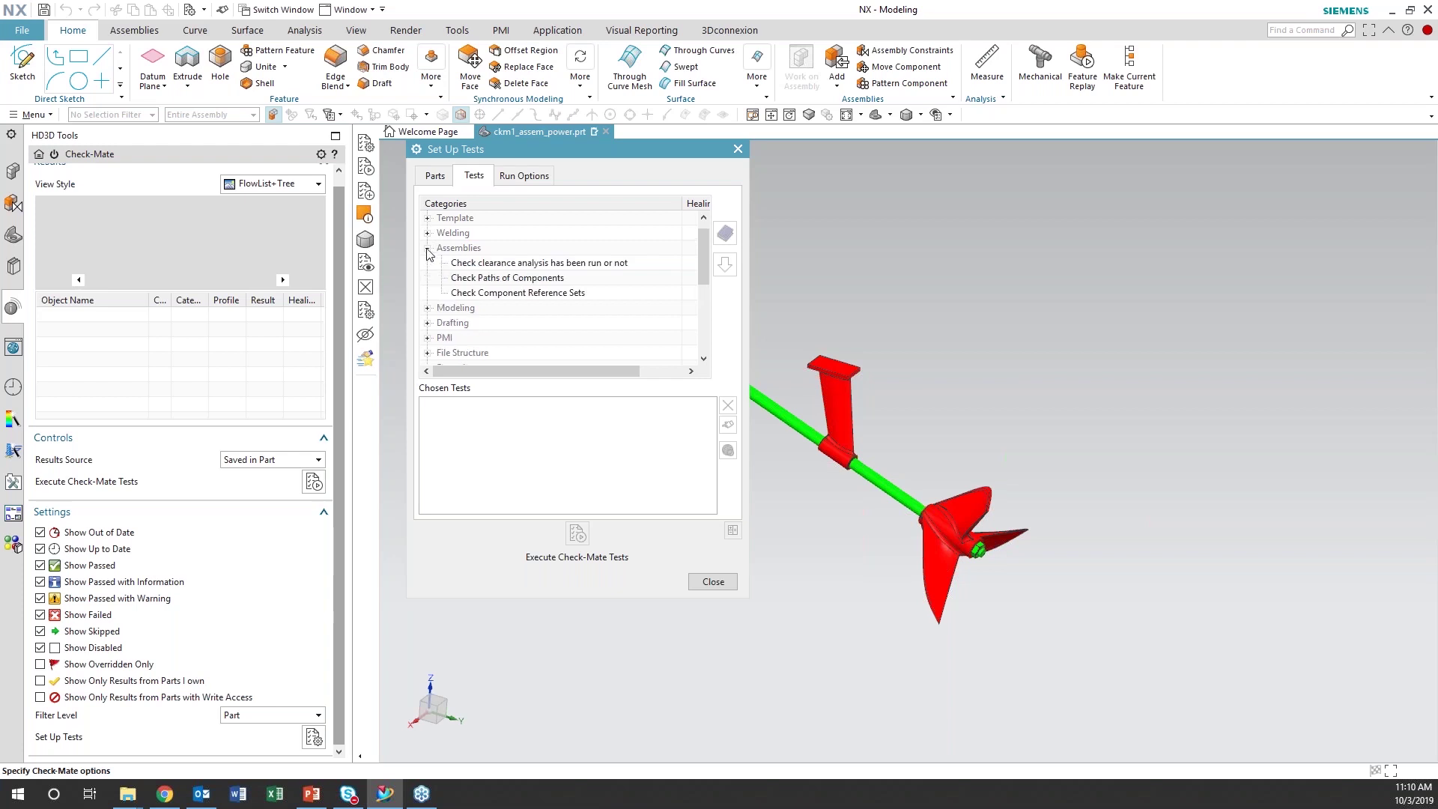
{"action": "left_click", "coordinate": [428, 249]}
{"action": "left_click", "coordinate": [428, 264]}
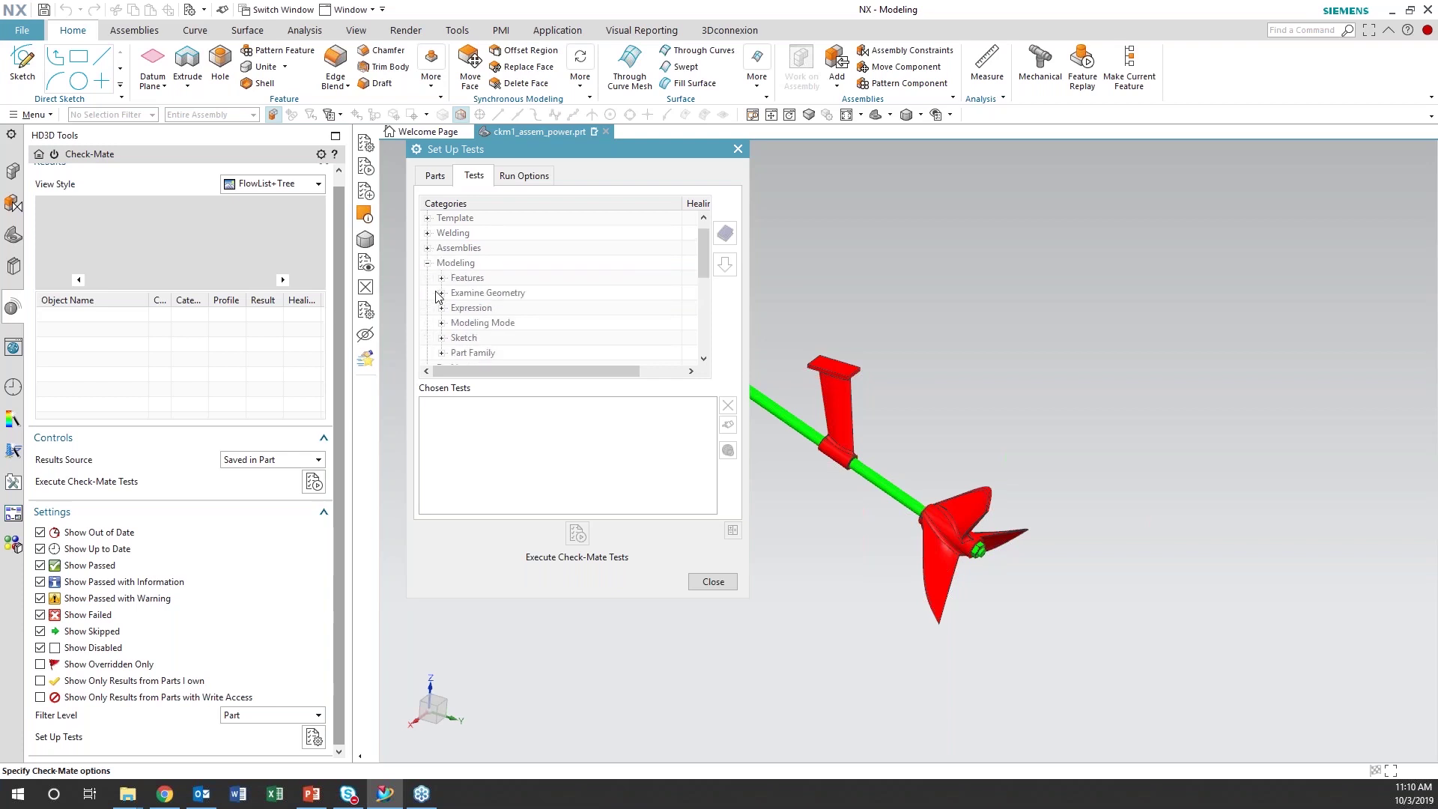
{"action": "left_click", "coordinate": [441, 278]}
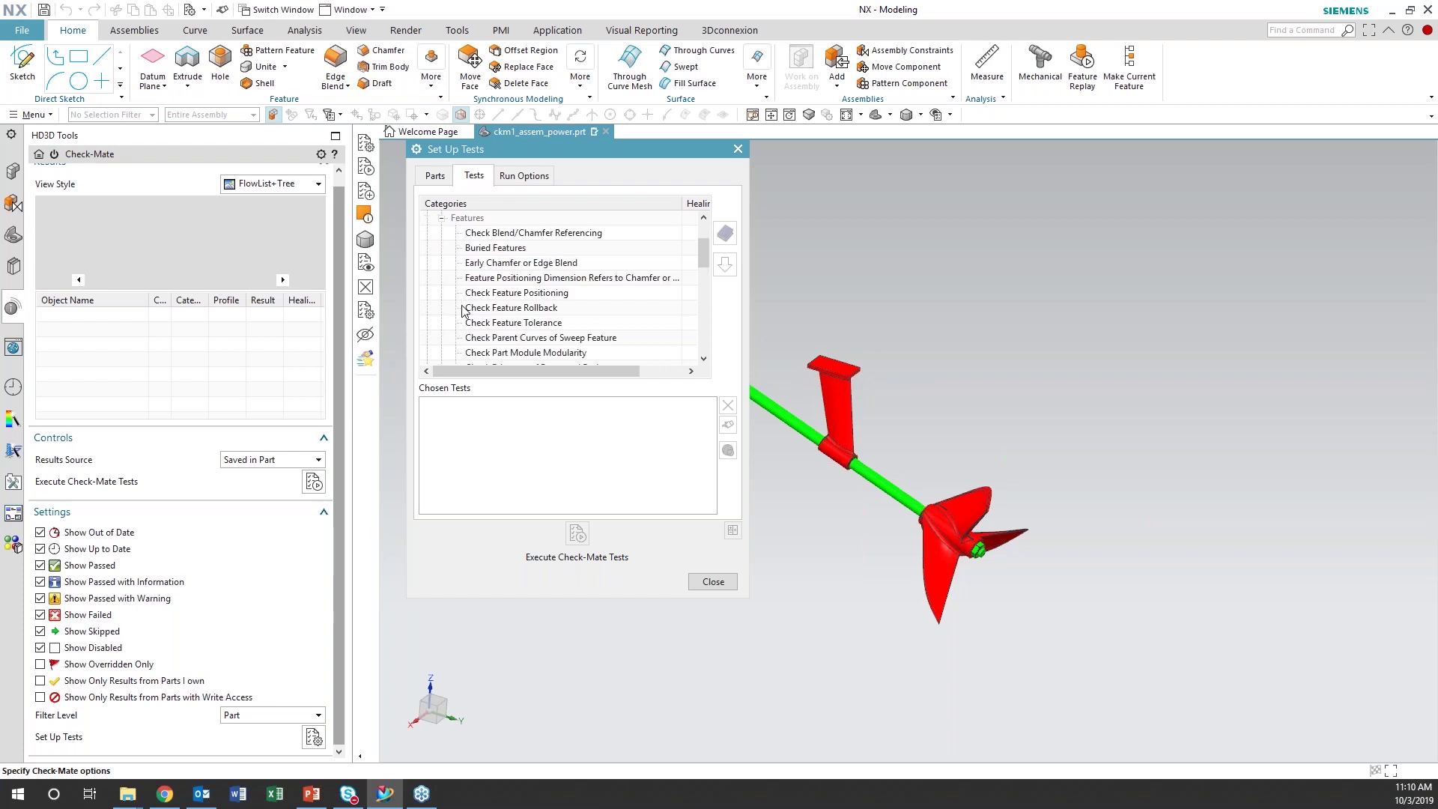
{"action": "scroll", "coordinate": [462, 311], "scroll_direction": "up", "scroll_amount": 1}
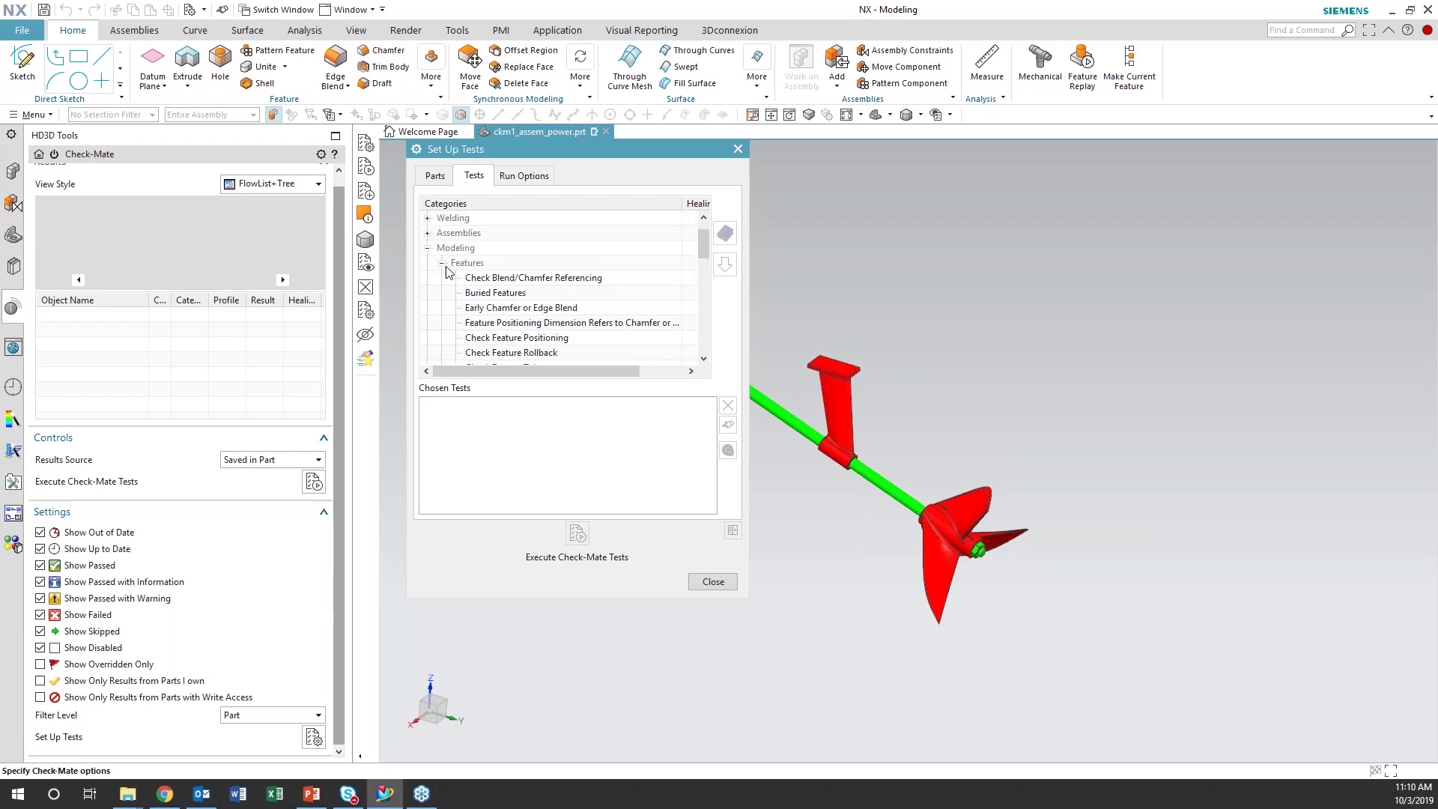
{"action": "left_click", "coordinate": [442, 263]}
Add the Objects - Tiny test from the Modeling Examine Geometry category to the chosen tests
{"action": "left_click", "coordinate": [442, 278]}
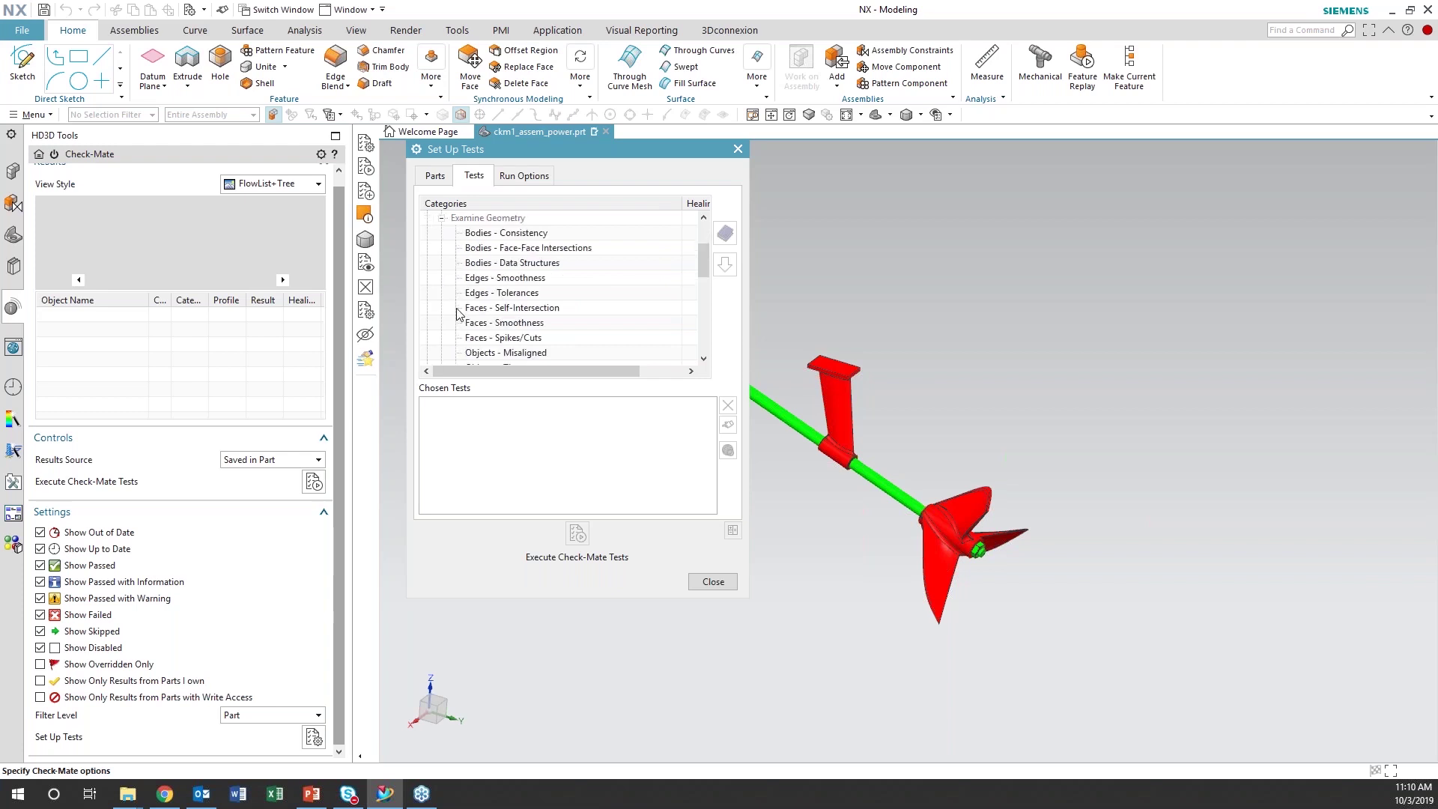
{"action": "scroll", "coordinate": [460, 313], "scroll_direction": "down", "scroll_amount": 1}
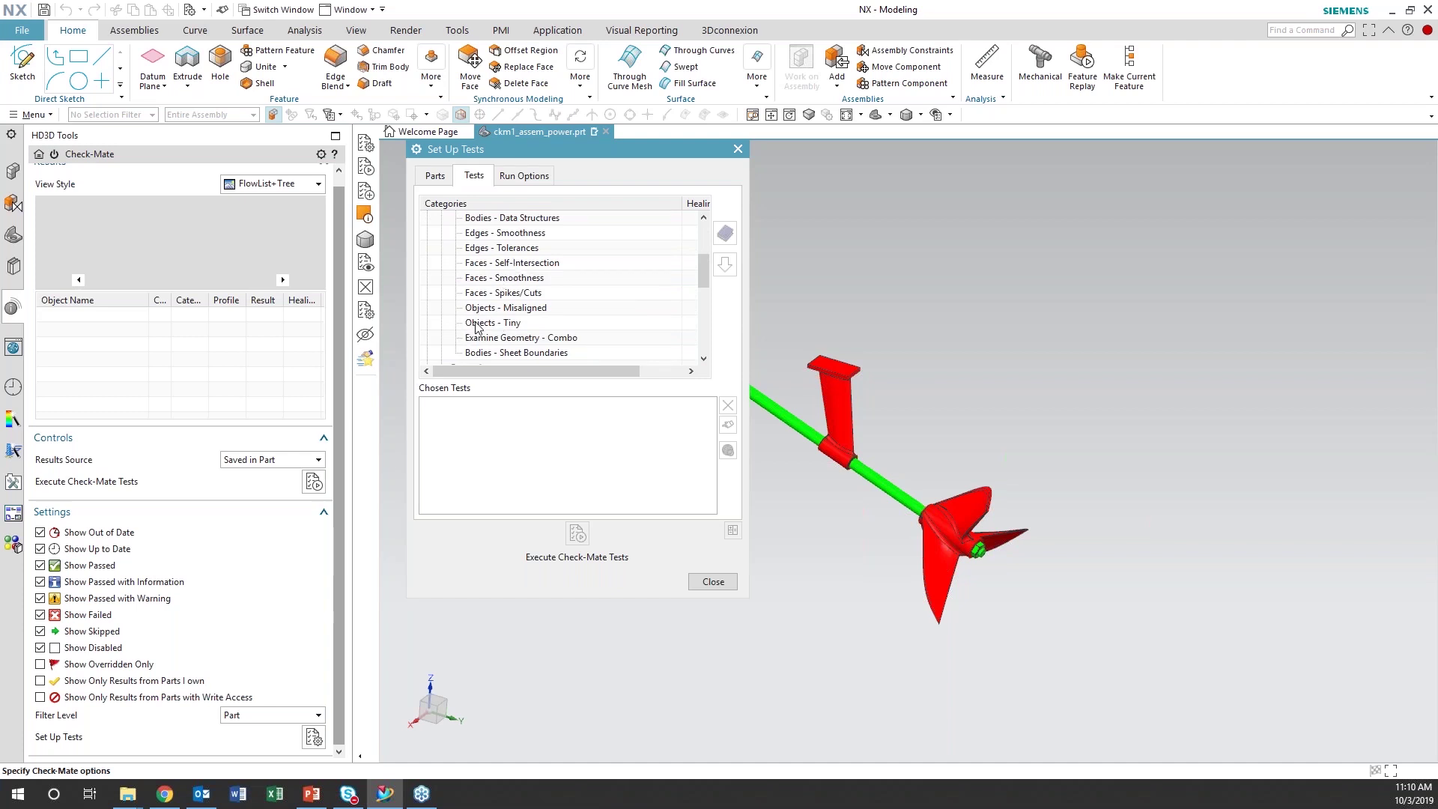
{"action": "left_click", "coordinate": [479, 323]}
{"action": "left_click", "coordinate": [725, 266]}
{"action": "scroll", "coordinate": [454, 308], "scroll_direction": "up", "scroll_amount": 3}
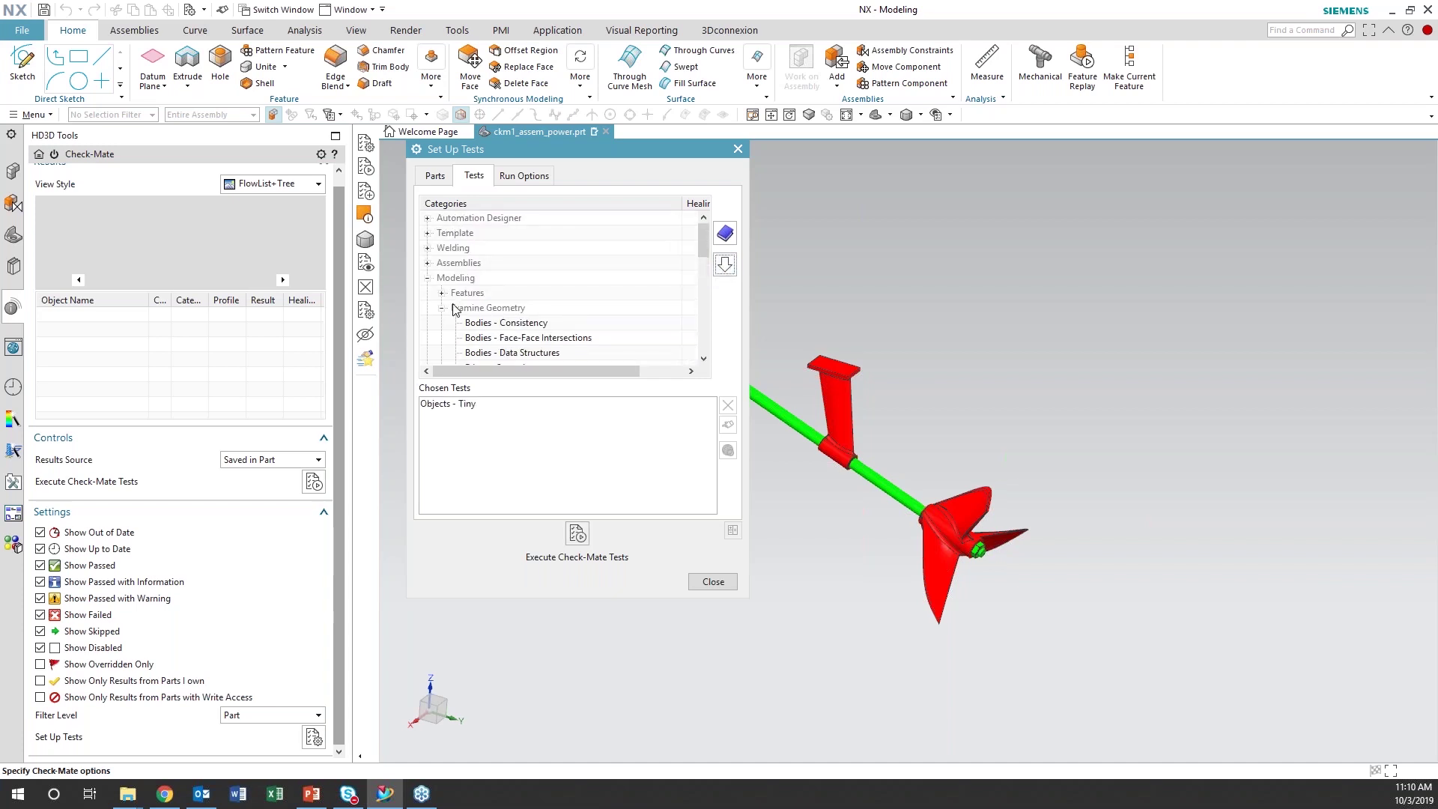
{"action": "left_click", "coordinate": [442, 309]}
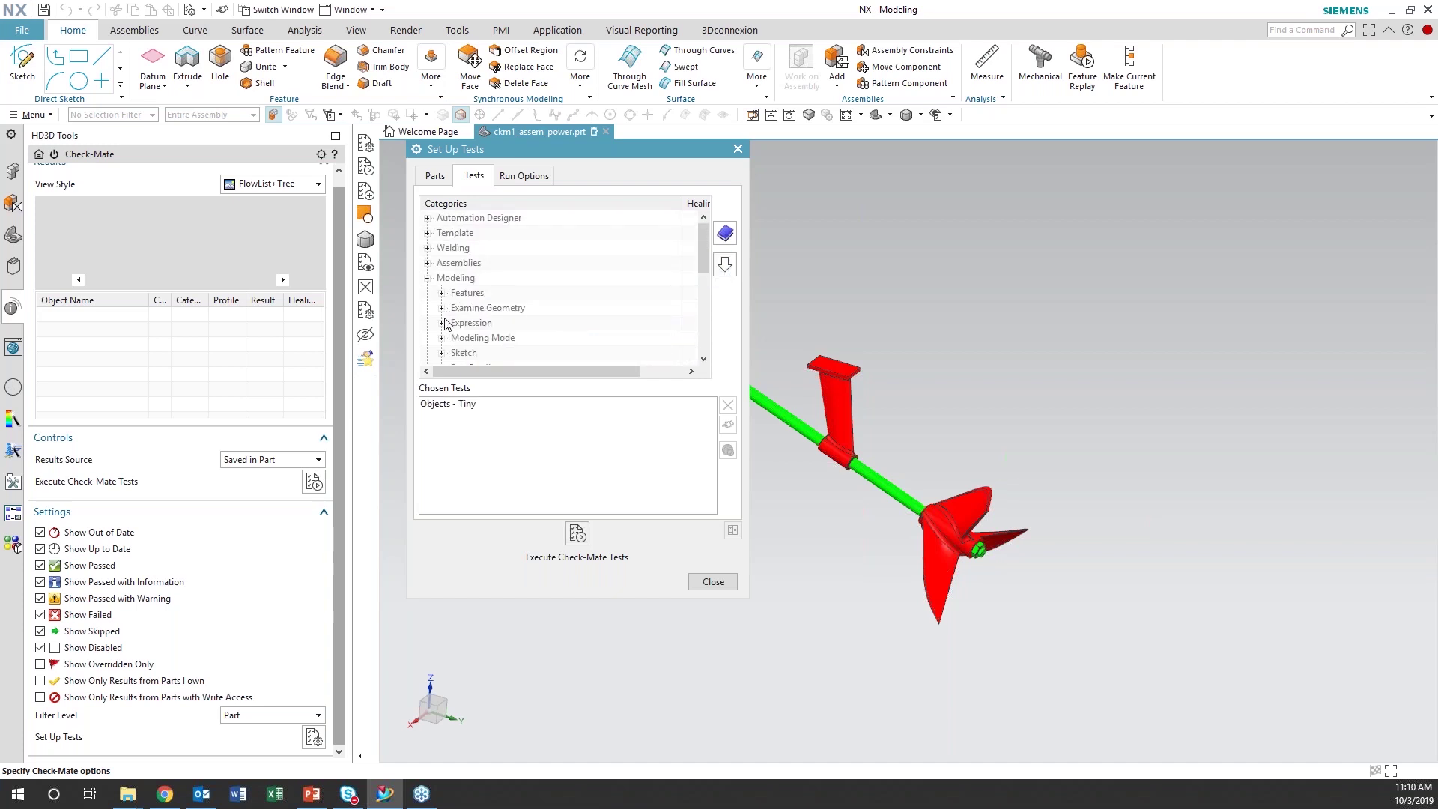
Examine the available checks in the Modeling Sketch, Part Family and main Drafting test categories
{"action": "scroll", "coordinate": [446, 324], "scroll_direction": "down", "scroll_amount": 1}
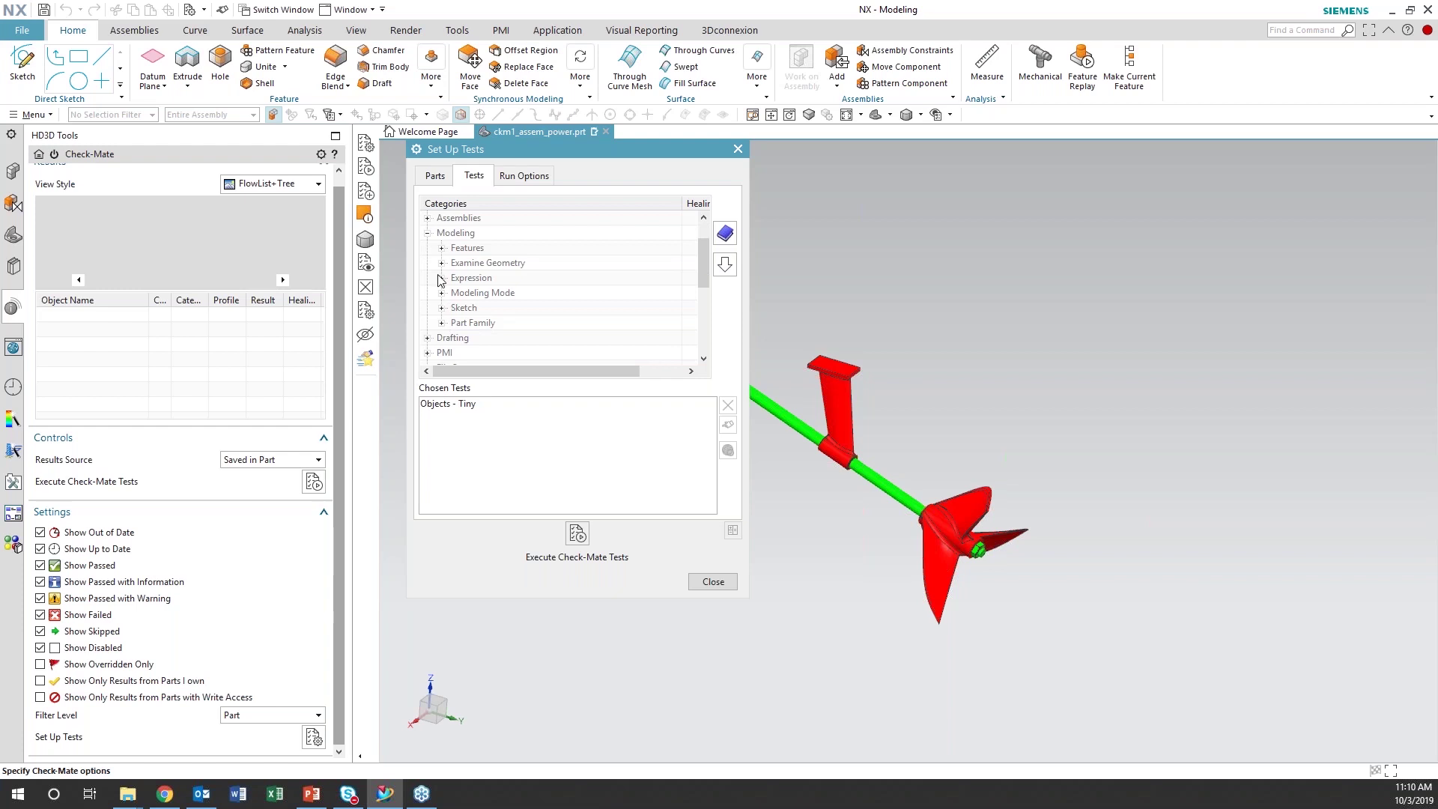
{"action": "left_click", "coordinate": [442, 307]}
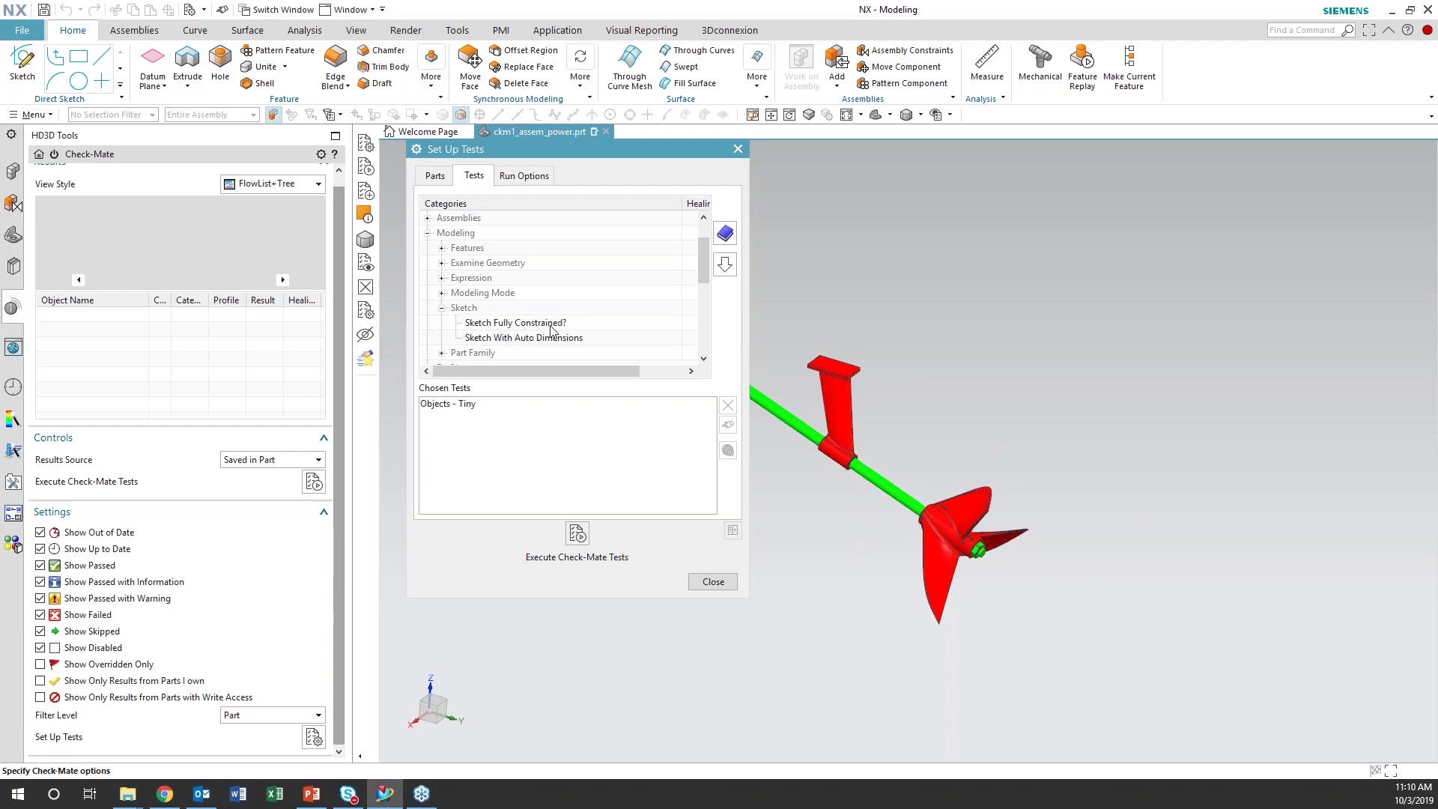
{"action": "left_click", "coordinate": [442, 307]}
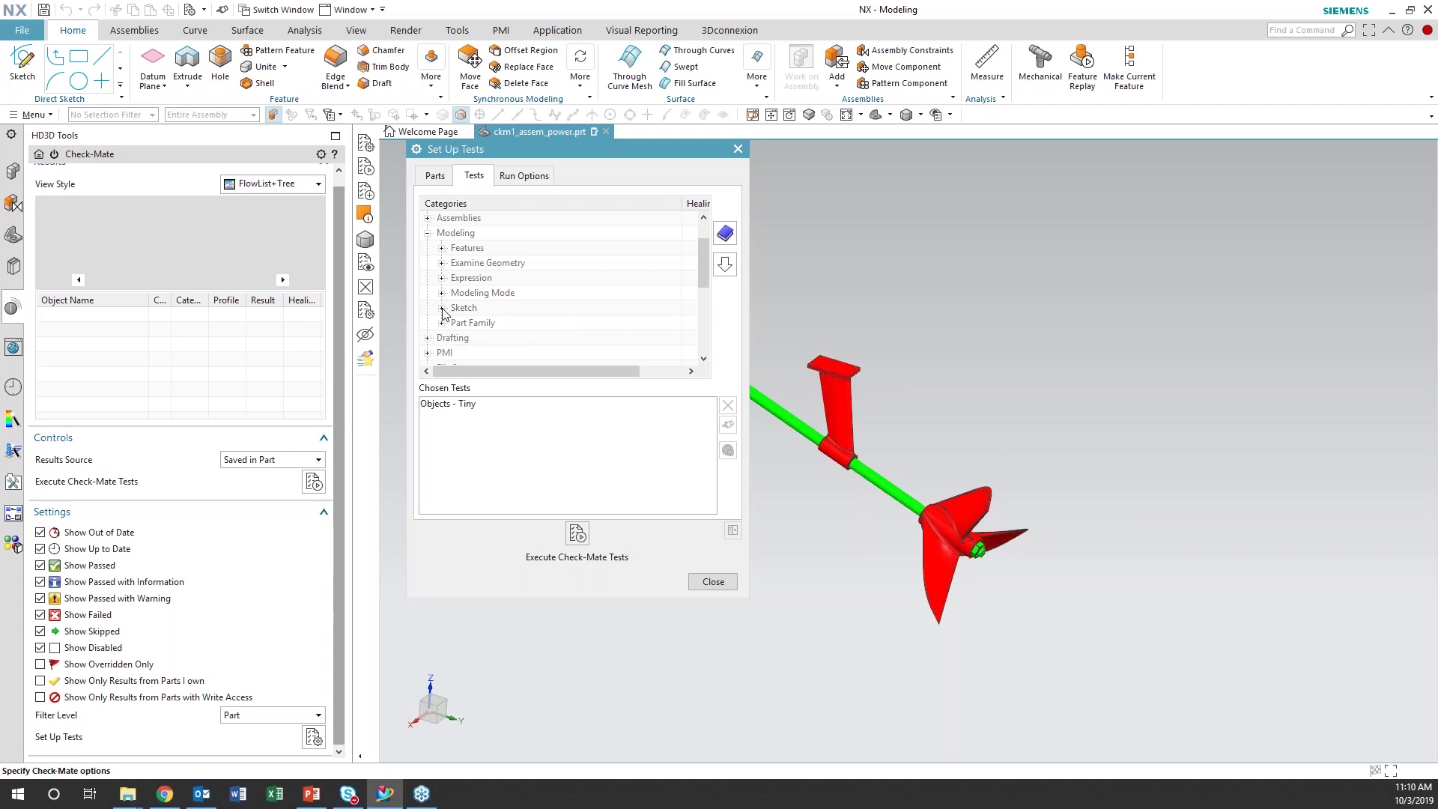
{"action": "scroll", "coordinate": [442, 313], "scroll_direction": "down", "scroll_amount": 1}
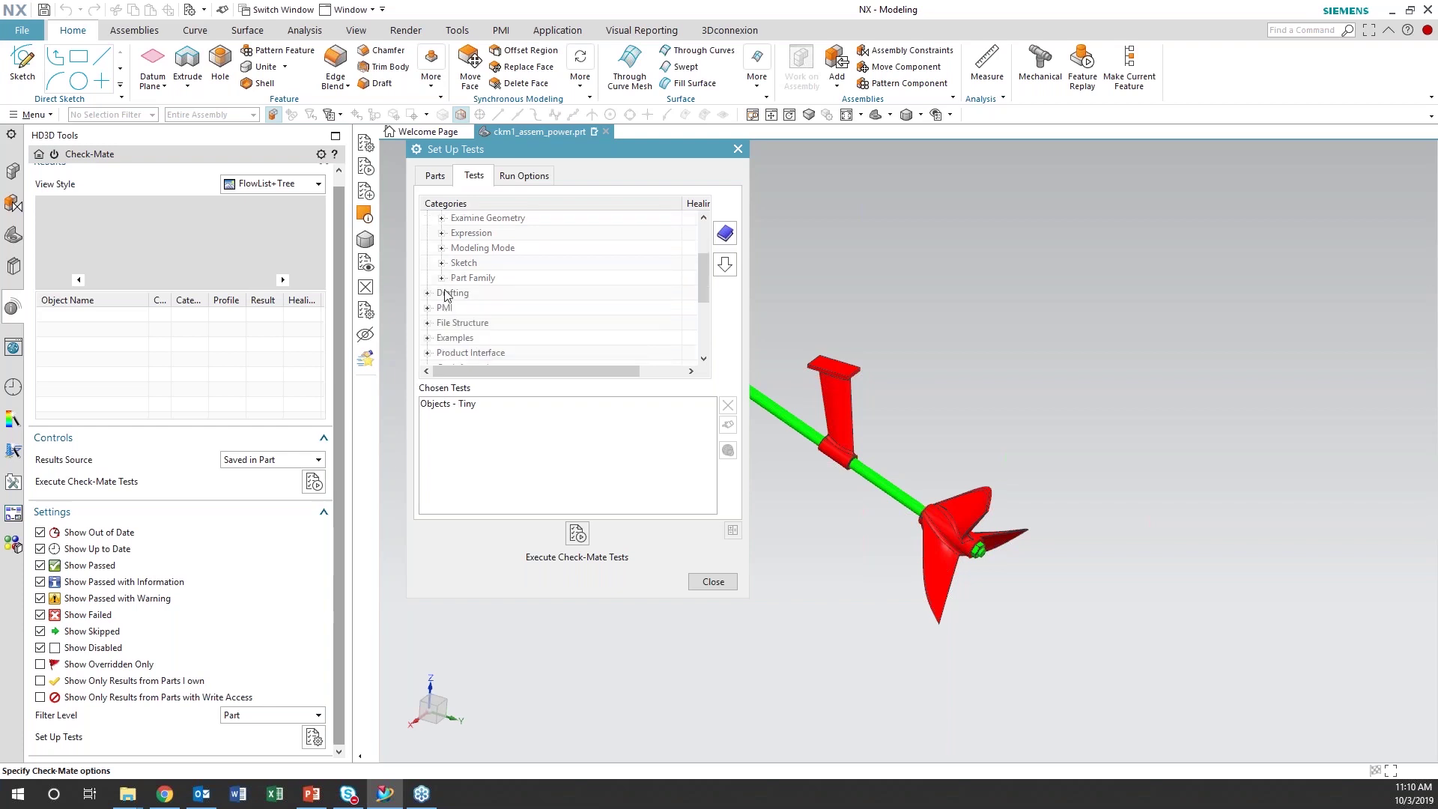
{"action": "left_click", "coordinate": [443, 279]}
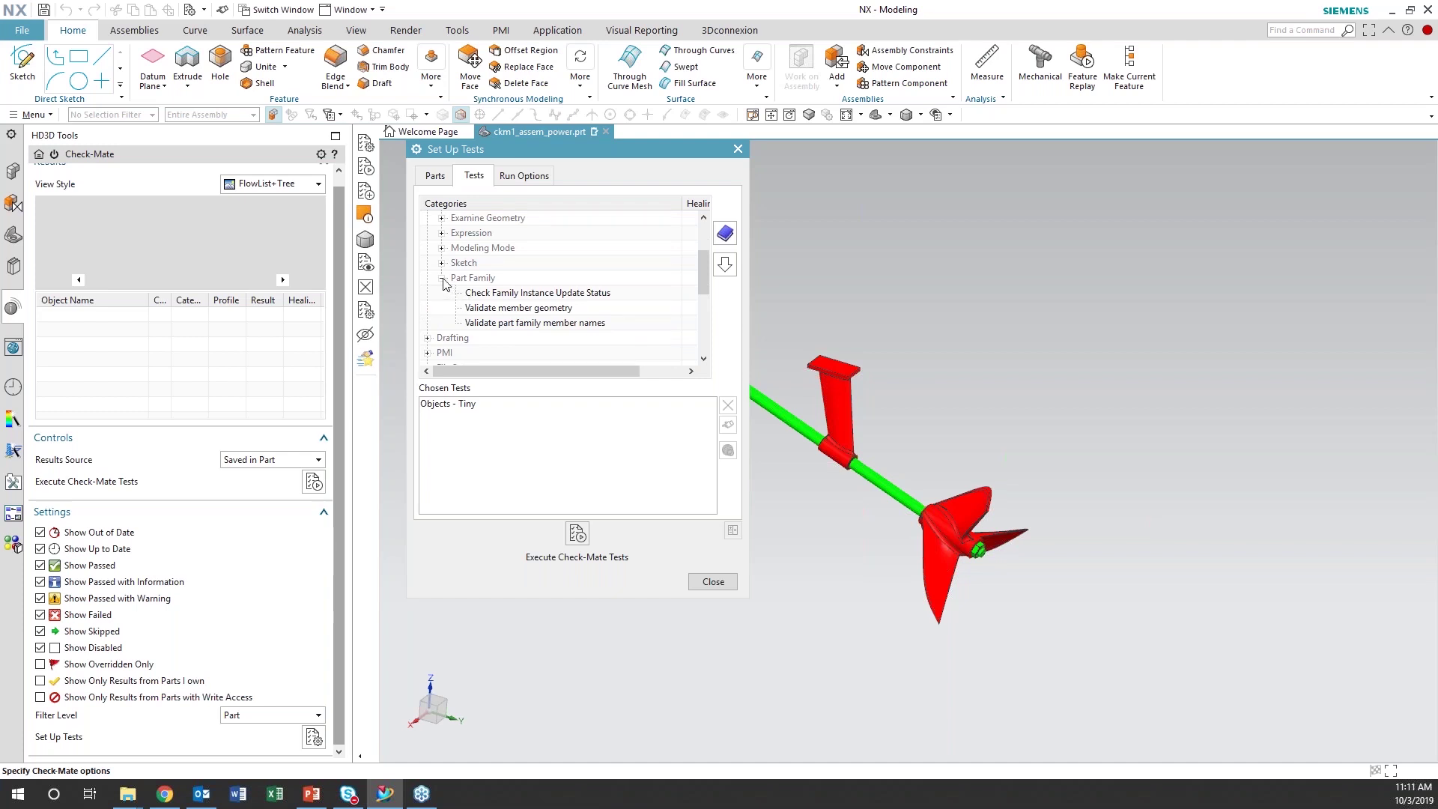
{"action": "left_click", "coordinate": [442, 279]}
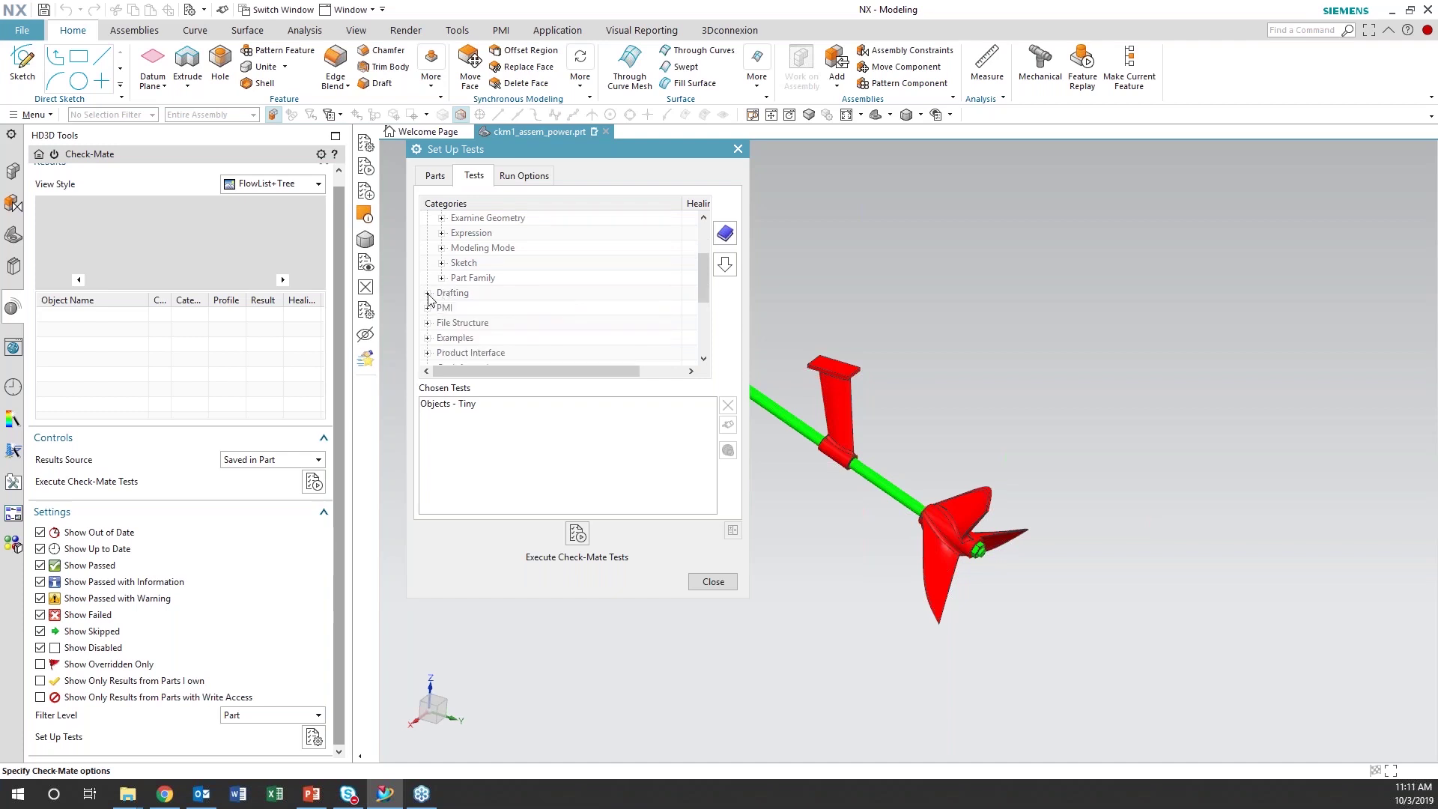
{"action": "left_click", "coordinate": [427, 294]}
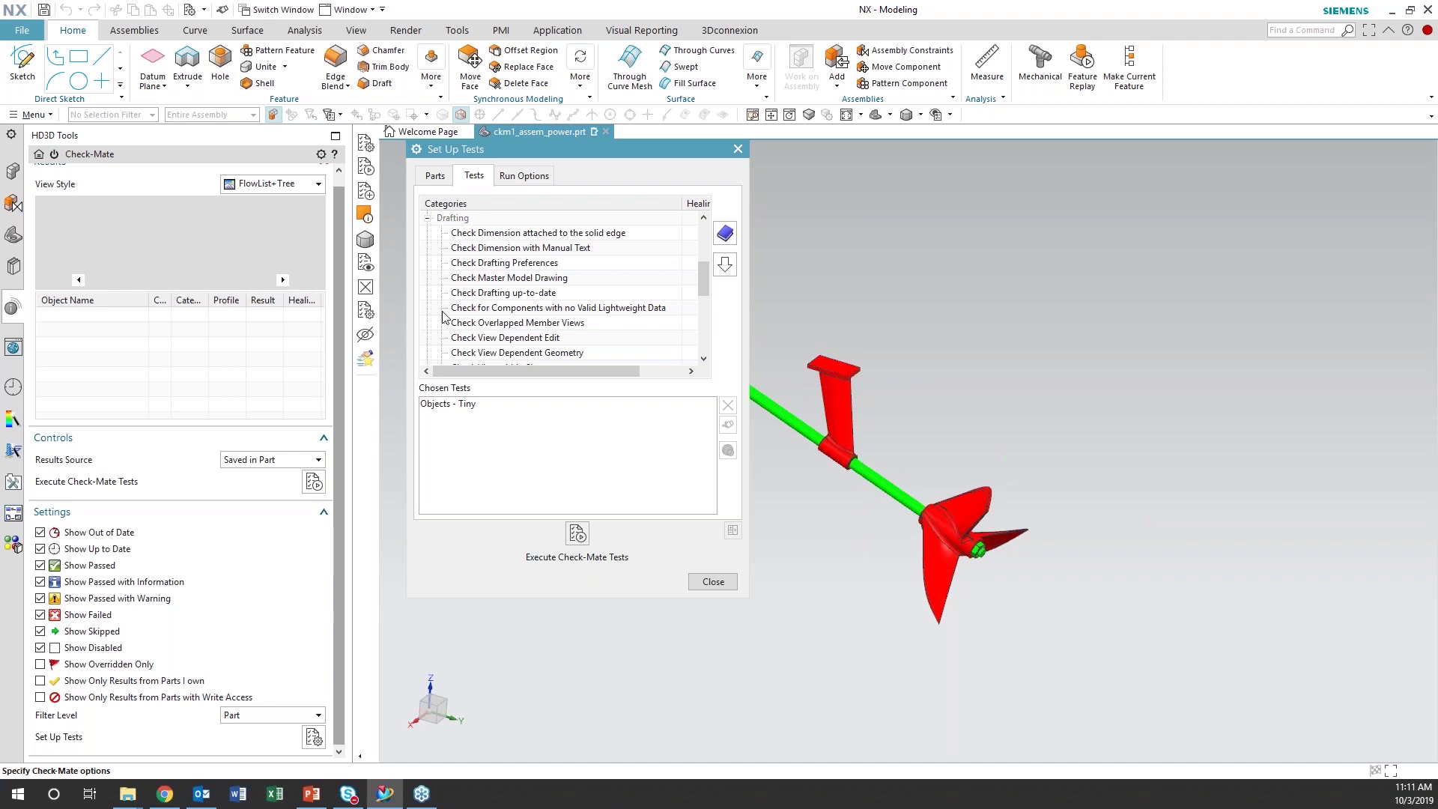
{"action": "scroll", "coordinate": [443, 318], "scroll_direction": "down", "scroll_amount": 1}
{"action": "scroll", "coordinate": [441, 299], "scroll_direction": "up", "scroll_amount": 1}
{"action": "scroll", "coordinate": [440, 279], "scroll_direction": "down", "scroll_amount": 1}
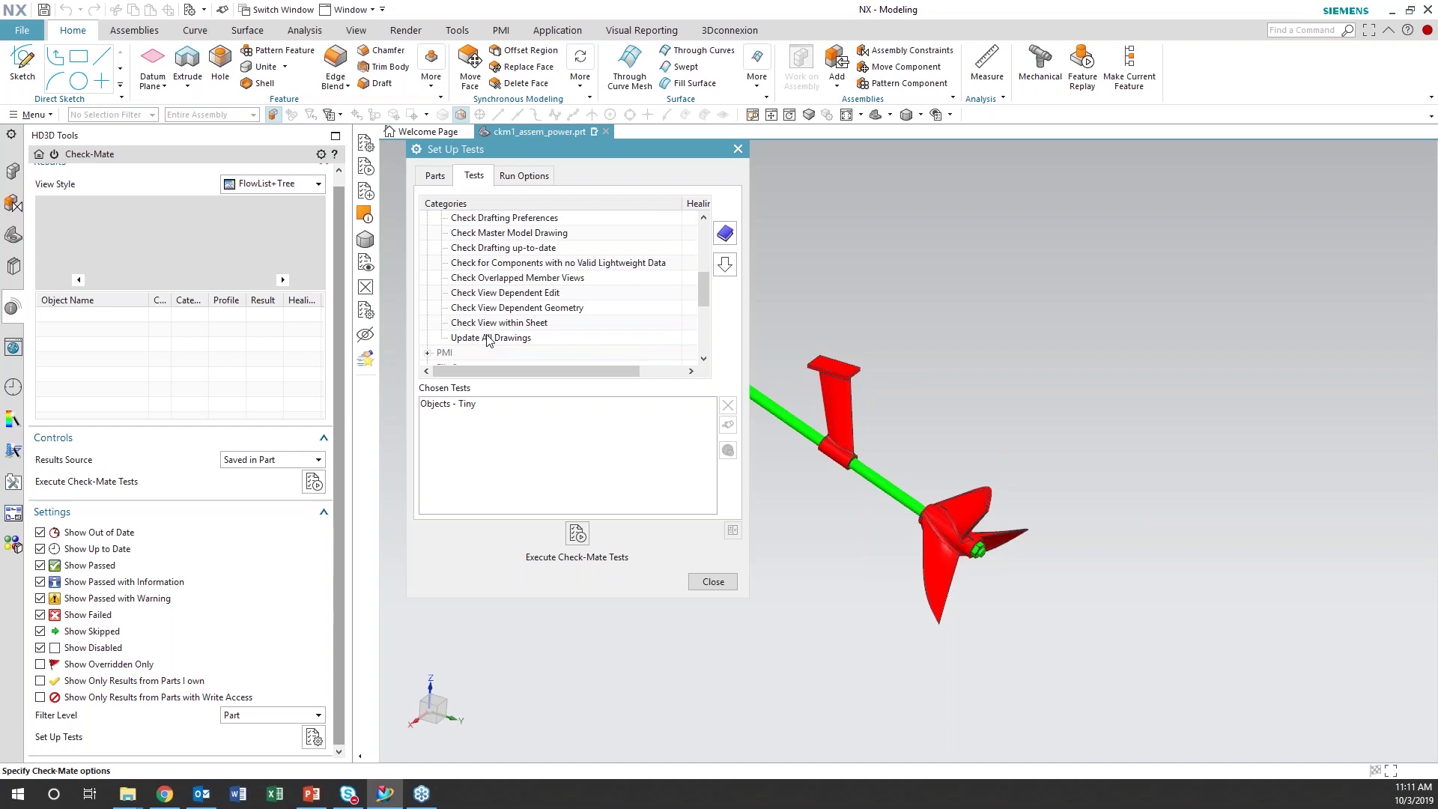
Collapse the Drafting category and look through the remaining test categories, from PMI down to Rich
{"action": "scroll", "coordinate": [463, 303], "scroll_direction": "up", "scroll_amount": 1}
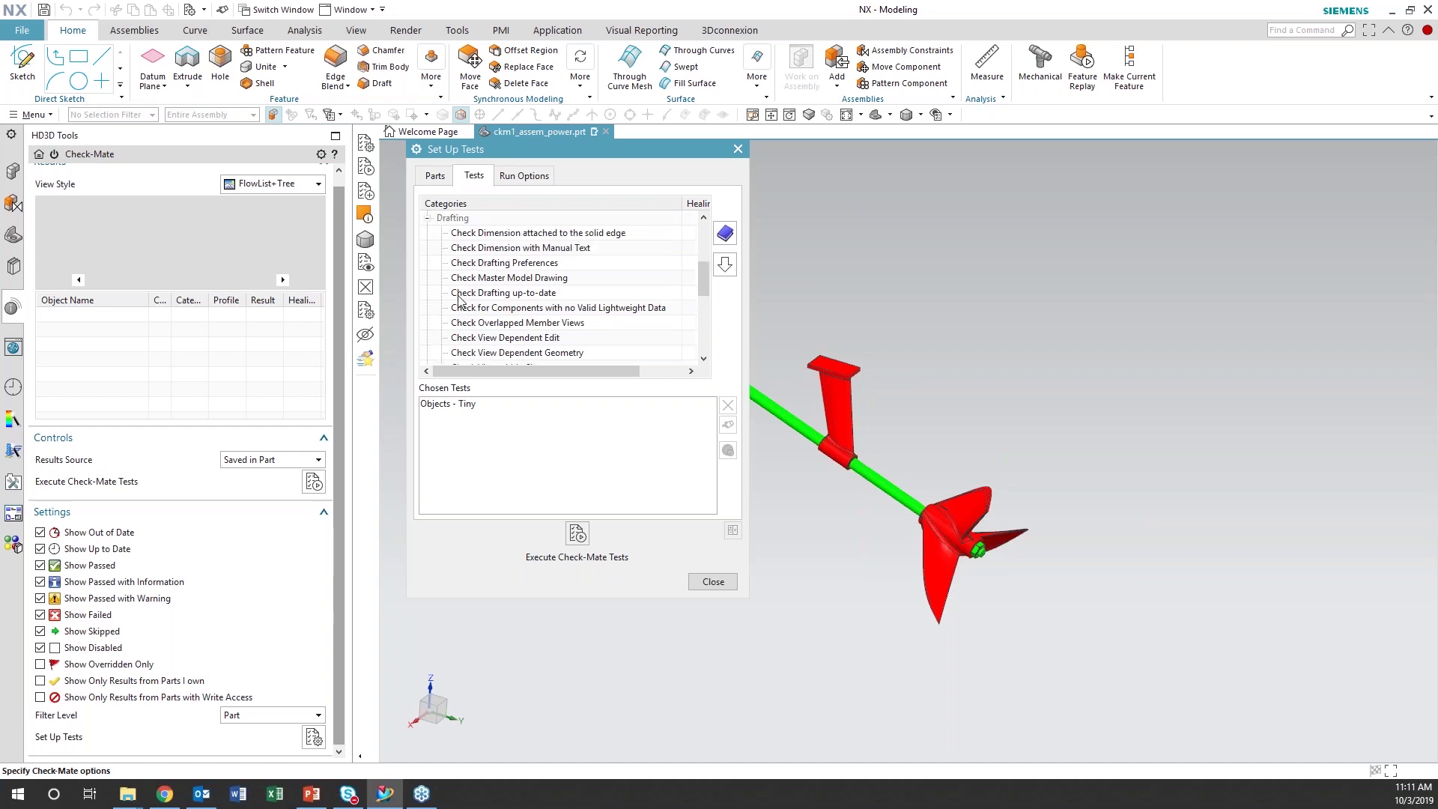
{"action": "left_click", "coordinate": [427, 218]}
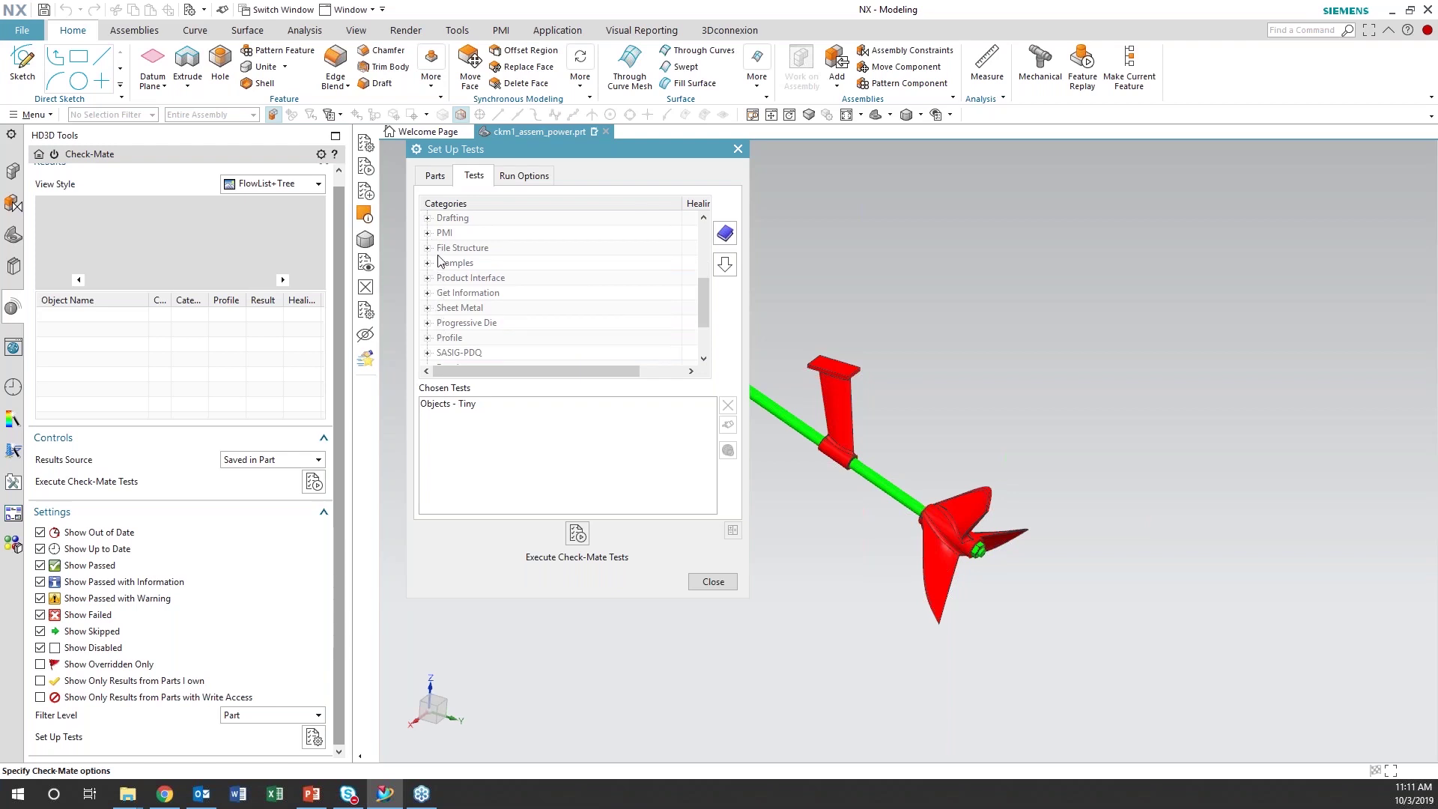
{"action": "scroll", "coordinate": [465, 339], "scroll_direction": "down", "scroll_amount": 1}
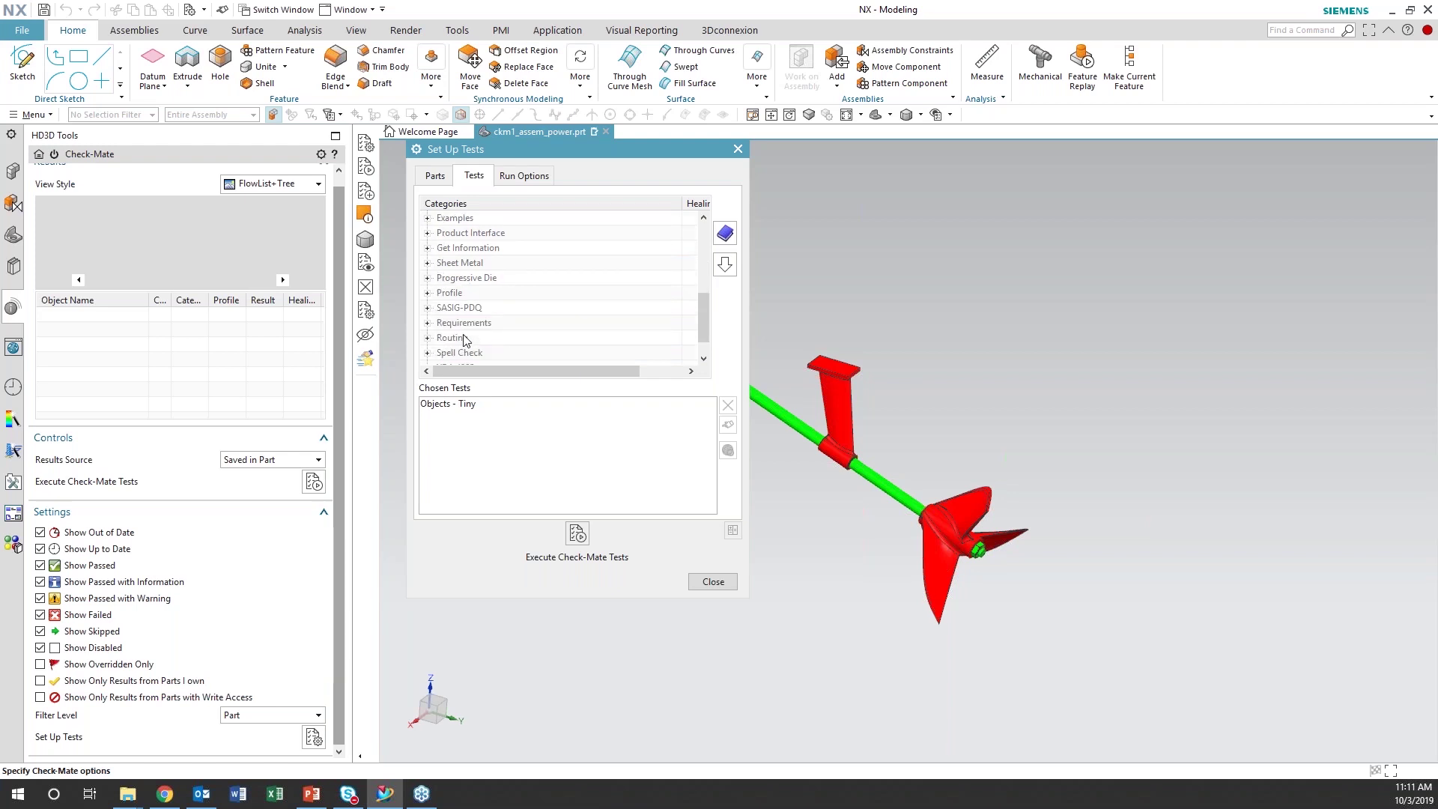
{"action": "scroll", "coordinate": [500, 341], "scroll_direction": "down", "scroll_amount": 1}
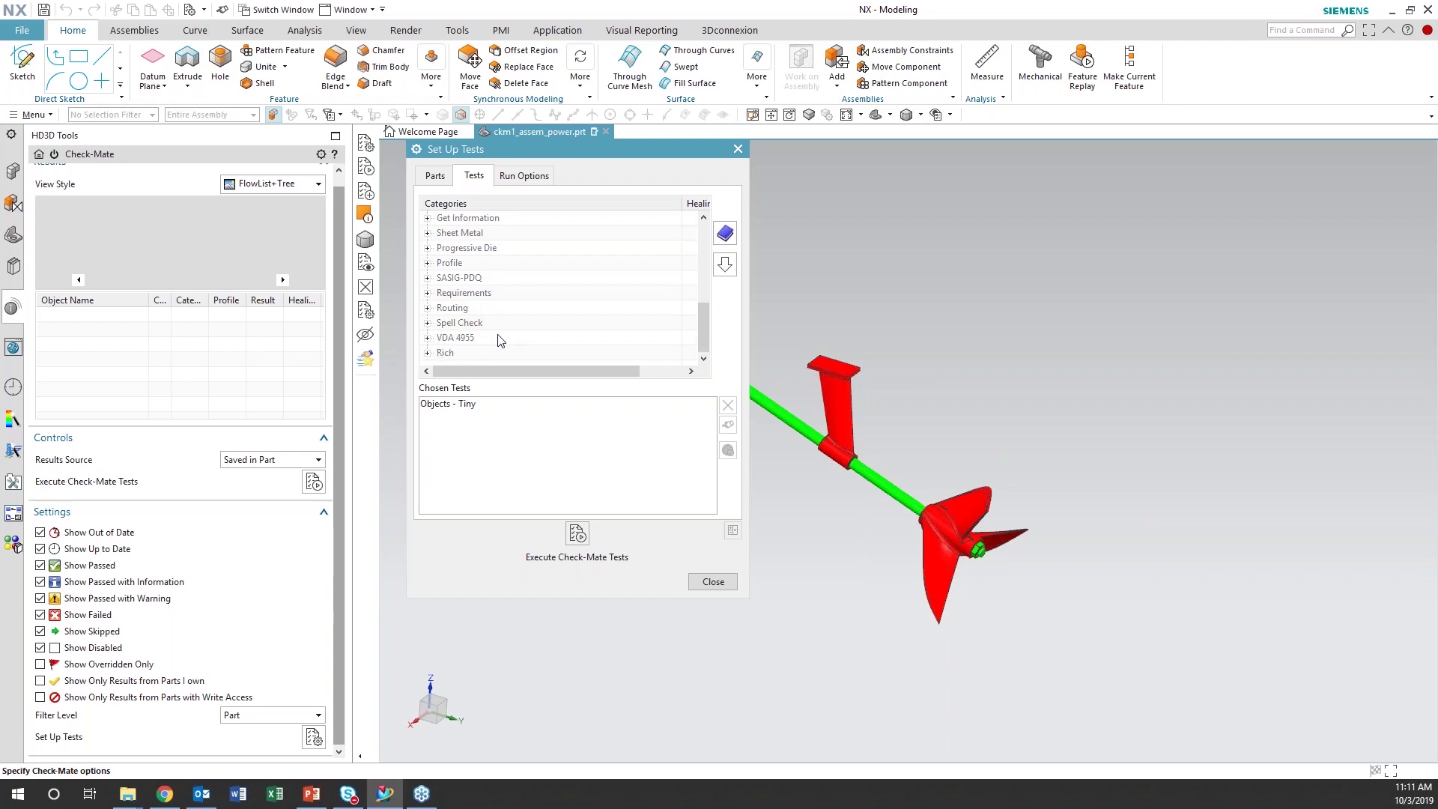
{"action": "scroll", "coordinate": [497, 341], "scroll_direction": "up", "scroll_amount": 3}
{"action": "scroll", "coordinate": [493, 342], "scroll_direction": "down", "scroll_amount": 3}
{"action": "scroll", "coordinate": [509, 343], "scroll_direction": "up", "scroll_amount": 3}
{"action": "scroll", "coordinate": [508, 342], "scroll_direction": "up", "scroll_amount": 3}
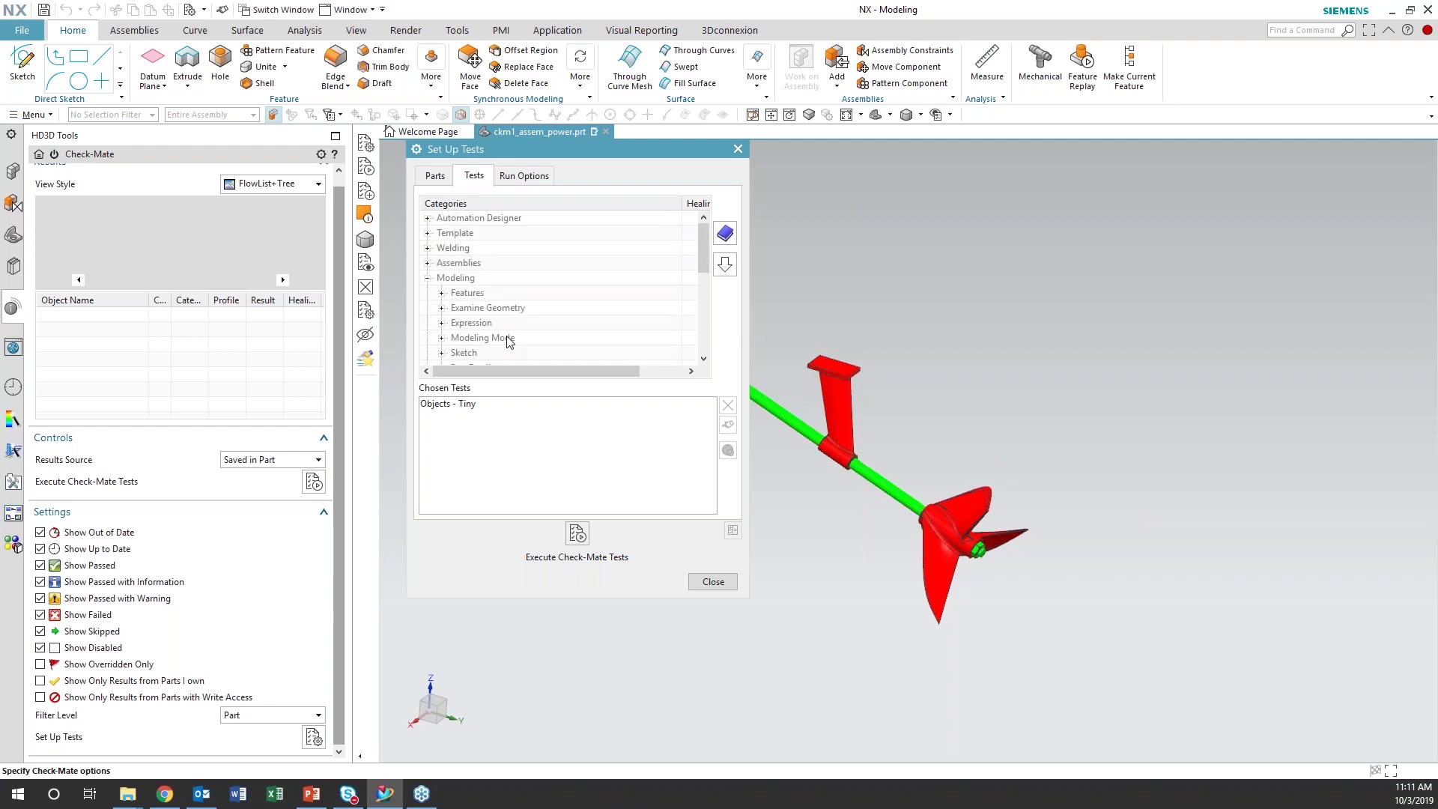
Customize the chosen Objects - Tiny test with pounds_and_inches as tolerance unit and a distance threshold tolerance of 0.0025
{"action": "scroll", "coordinate": [491, 339], "scroll_direction": "down", "scroll_amount": 1}
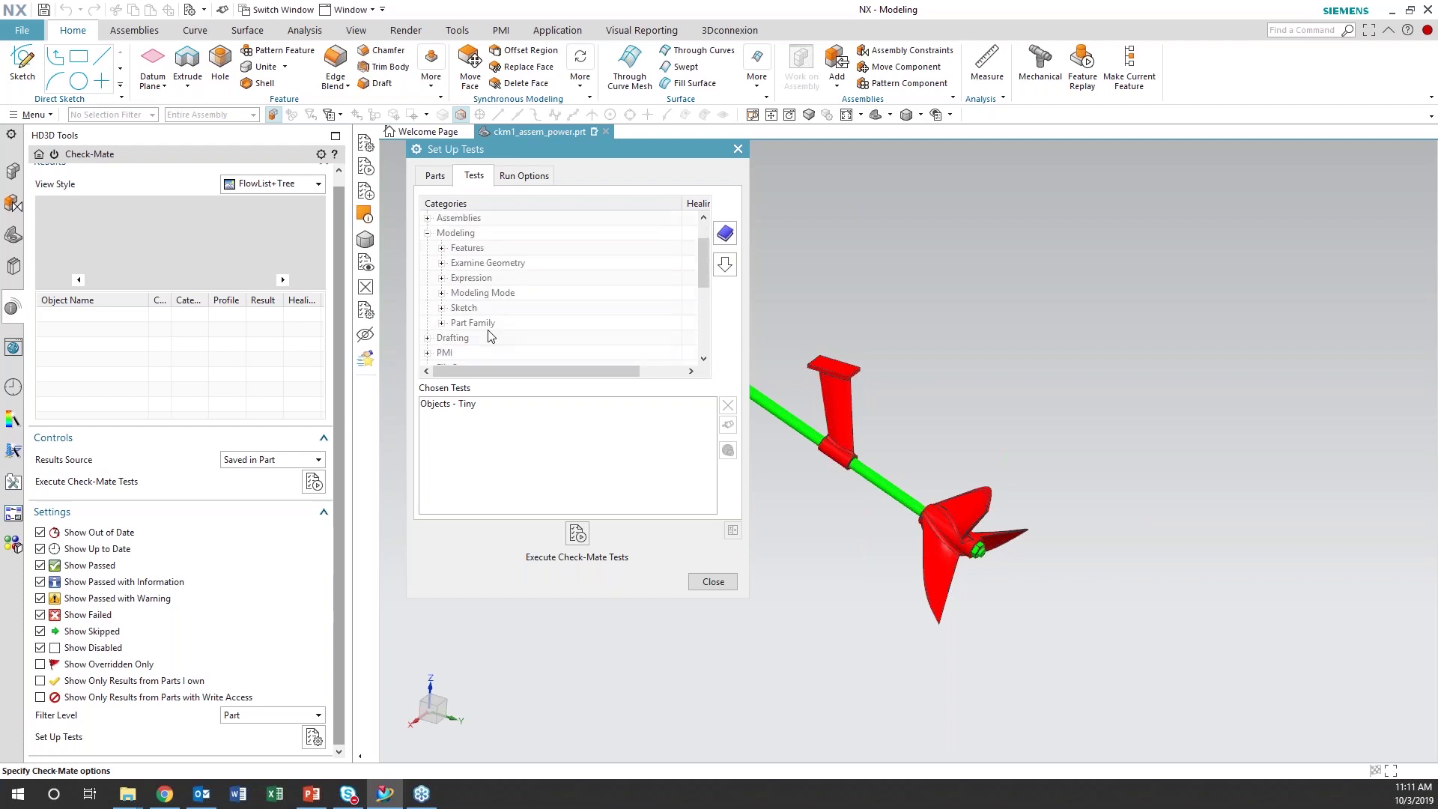
{"action": "left_click", "coordinate": [441, 263]}
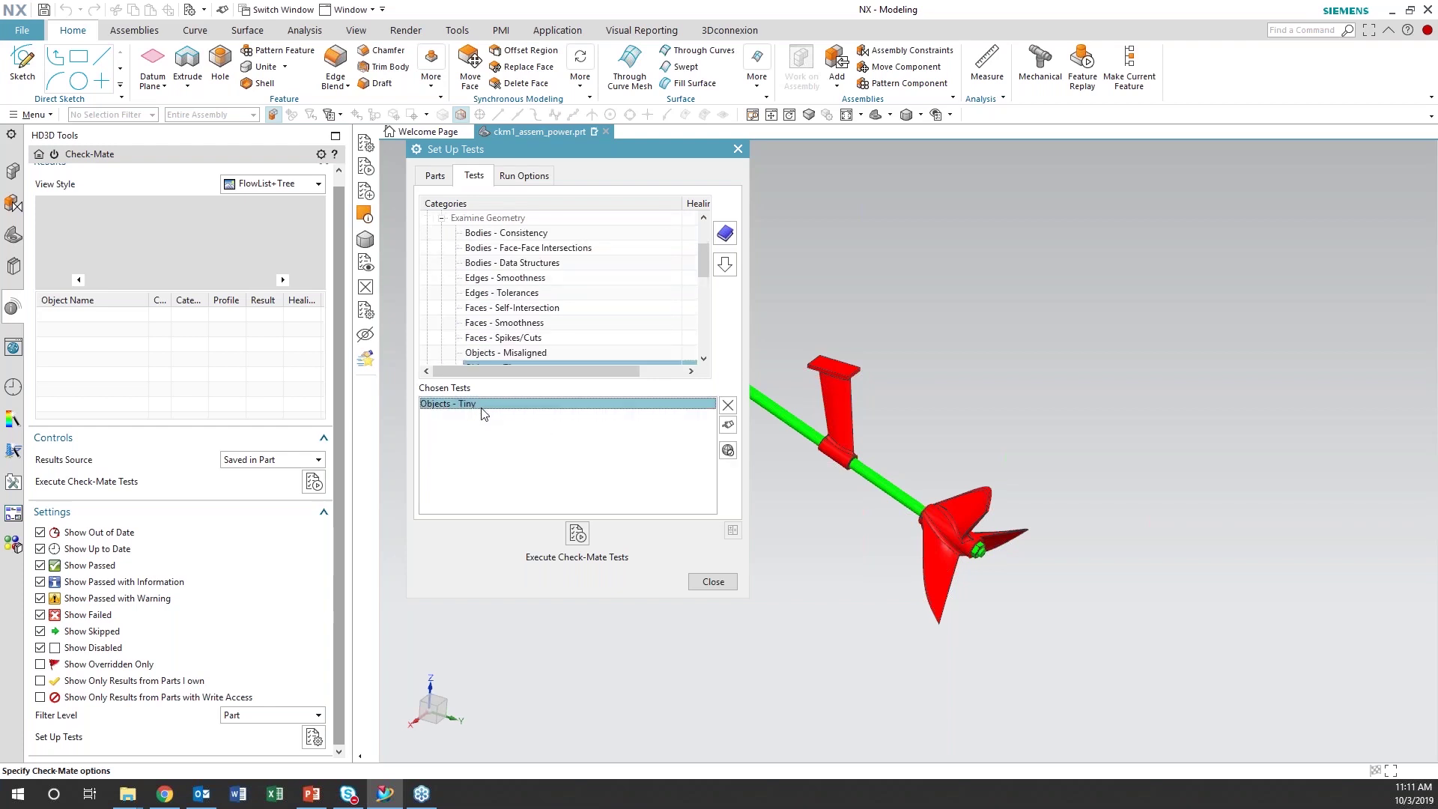
{"action": "left_click", "coordinate": [728, 428]}
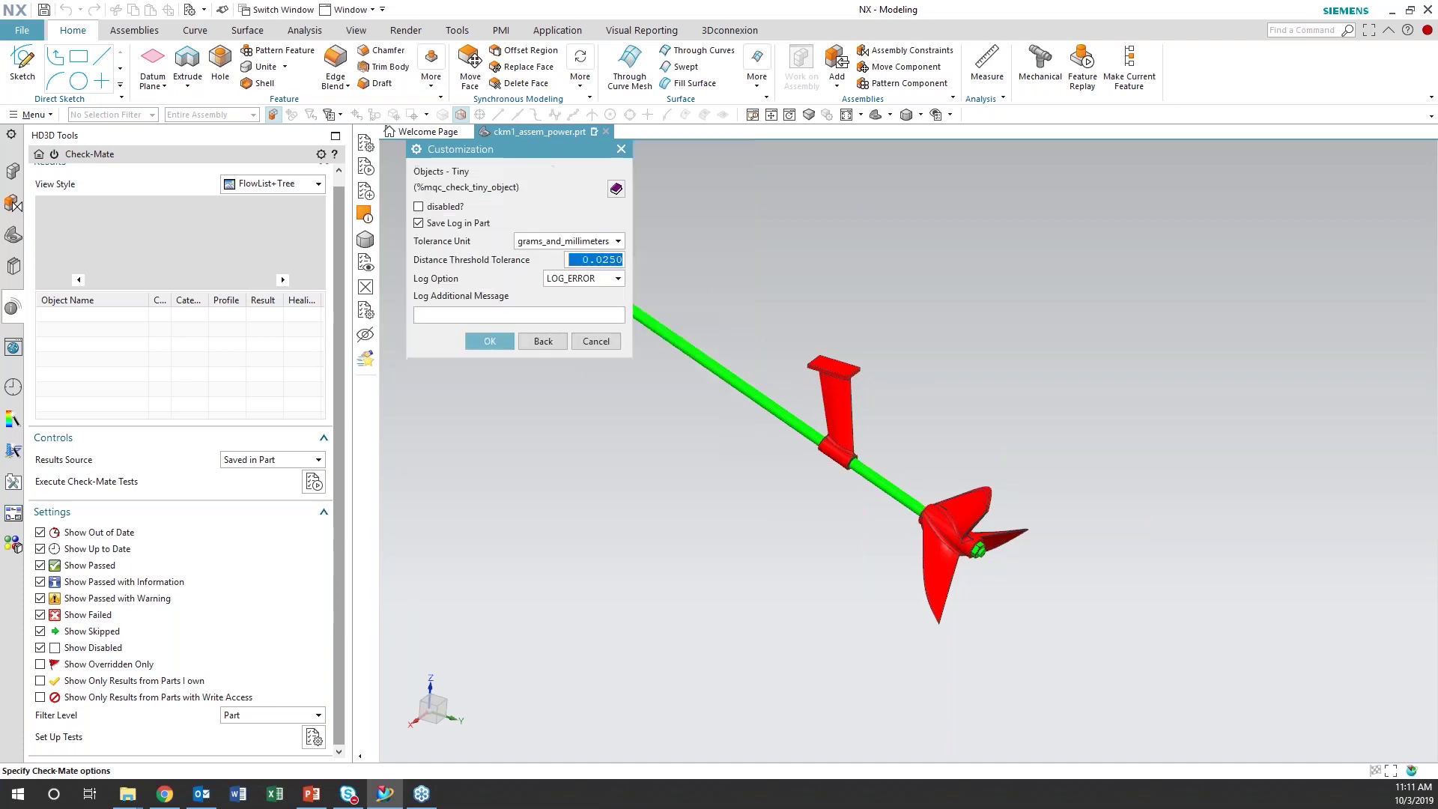
{"action": "left_click", "coordinate": [605, 259]}
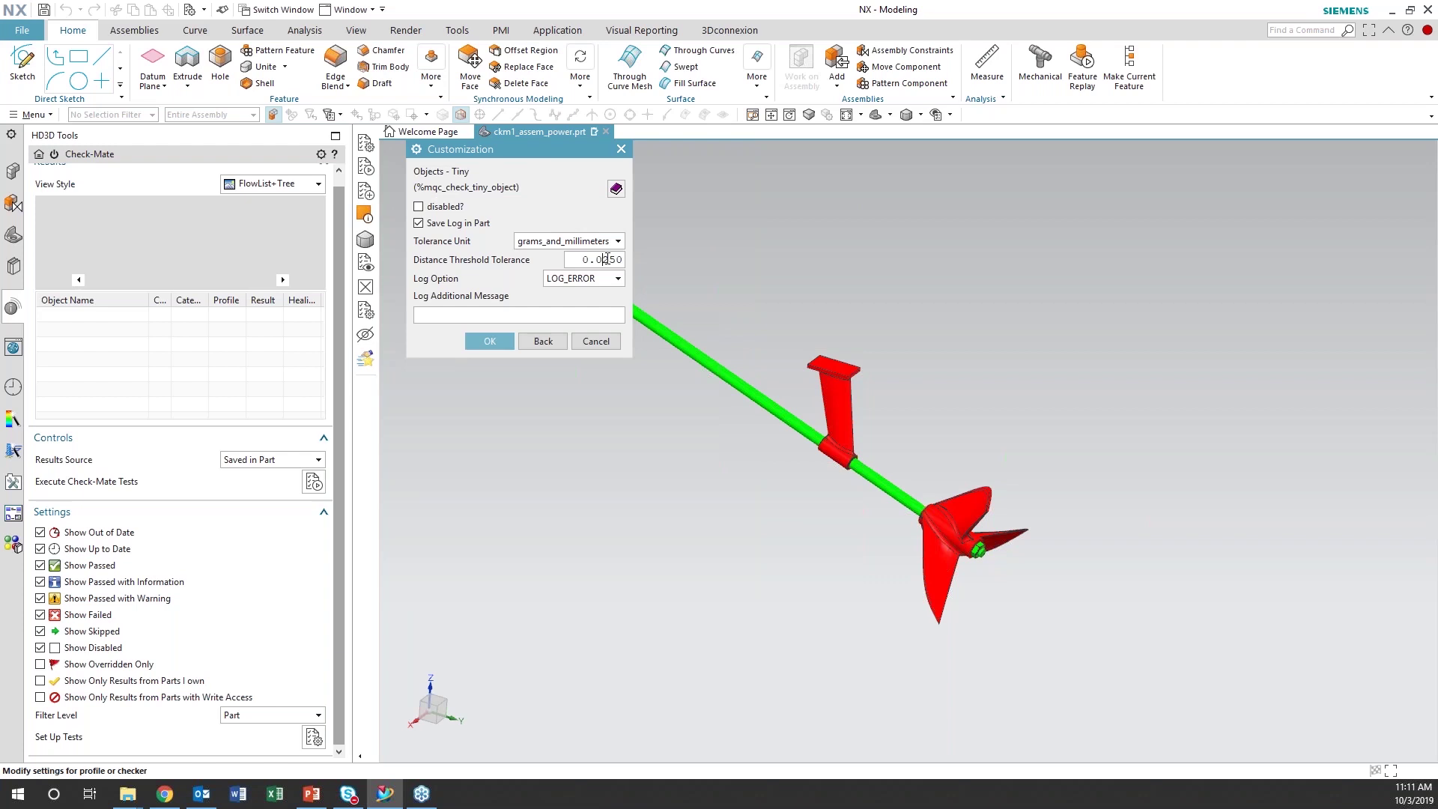
{"action": "left_click", "coordinate": [618, 241]}
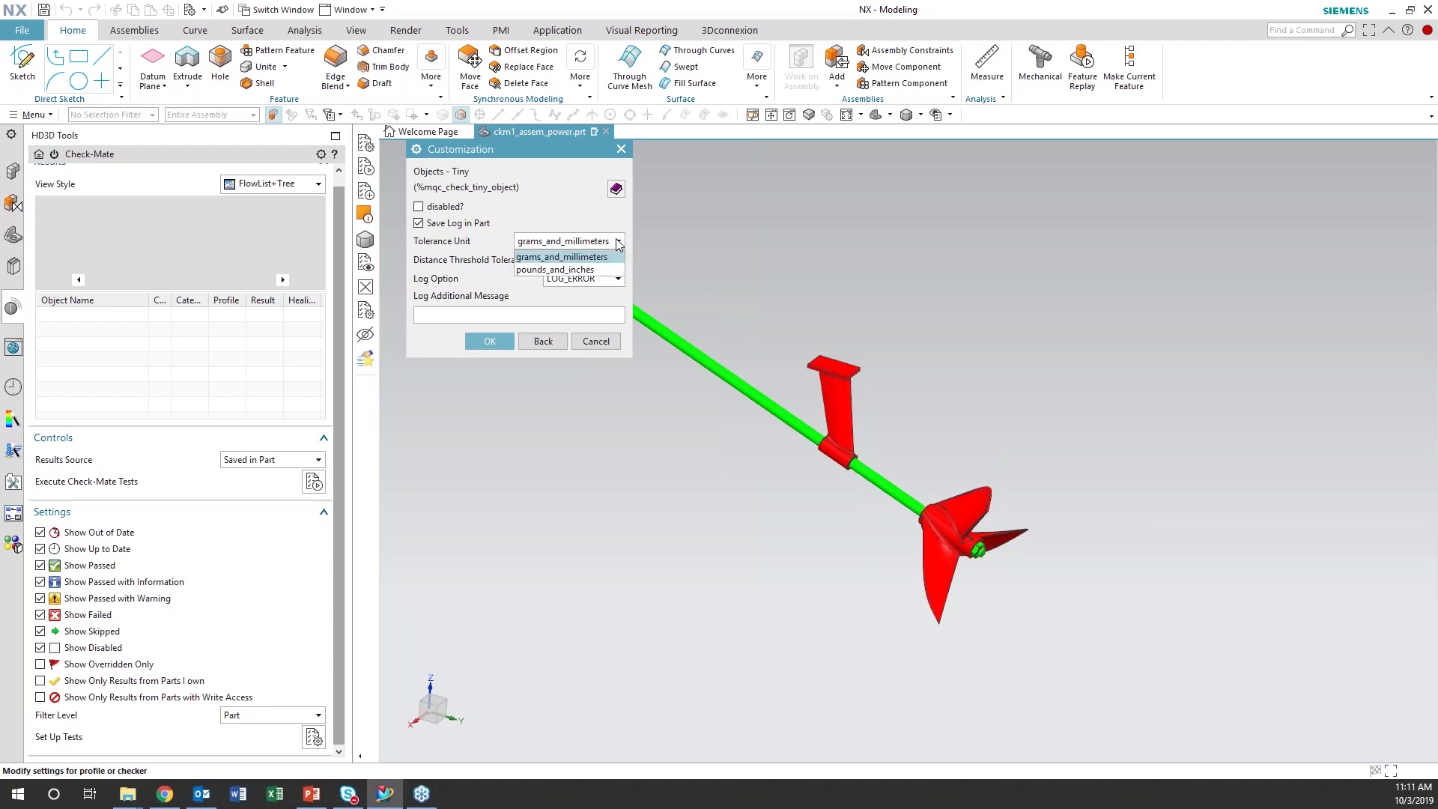
{"action": "left_click", "coordinate": [591, 270]}
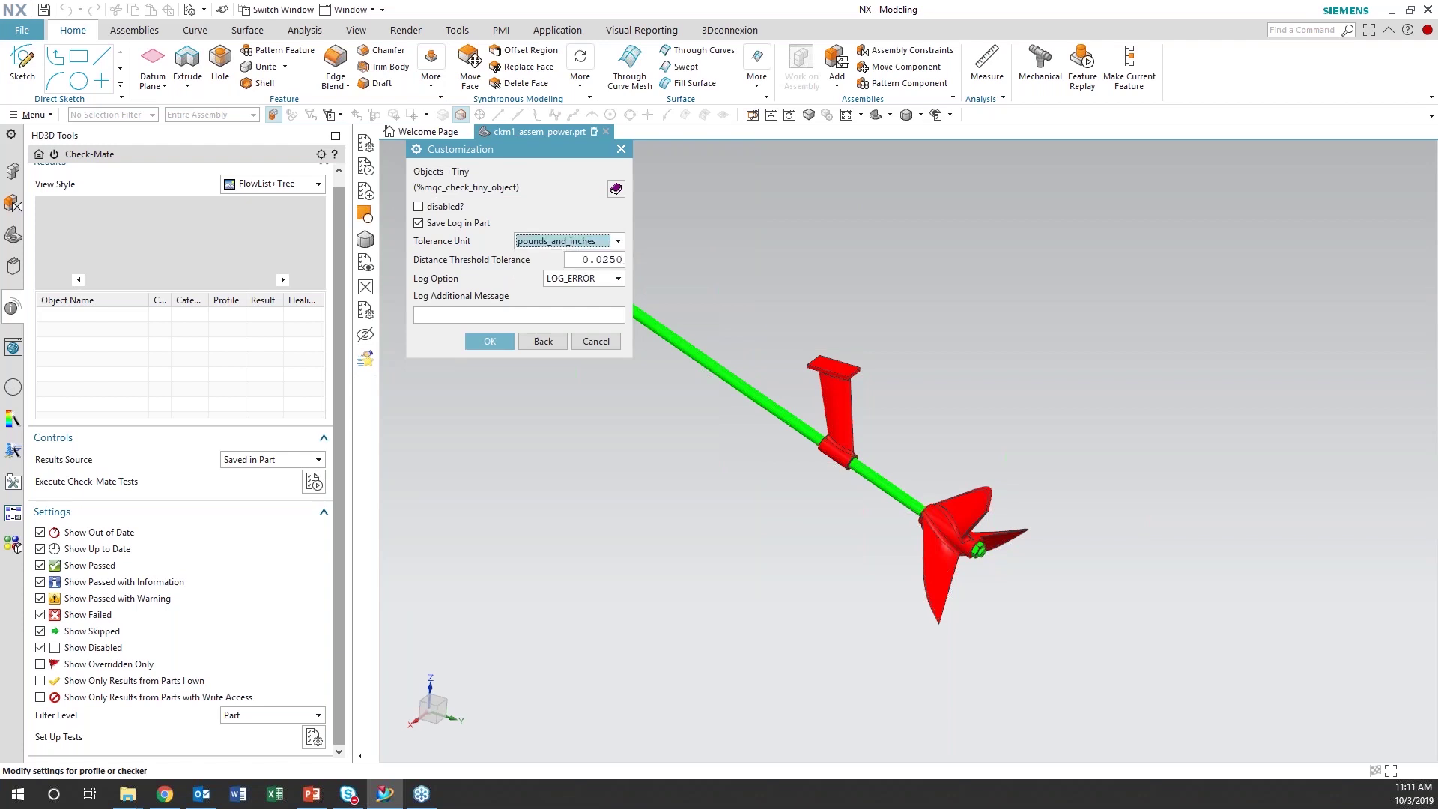
{"action": "left_click", "coordinate": [603, 259]}
{"action": "type", "text": "0"}
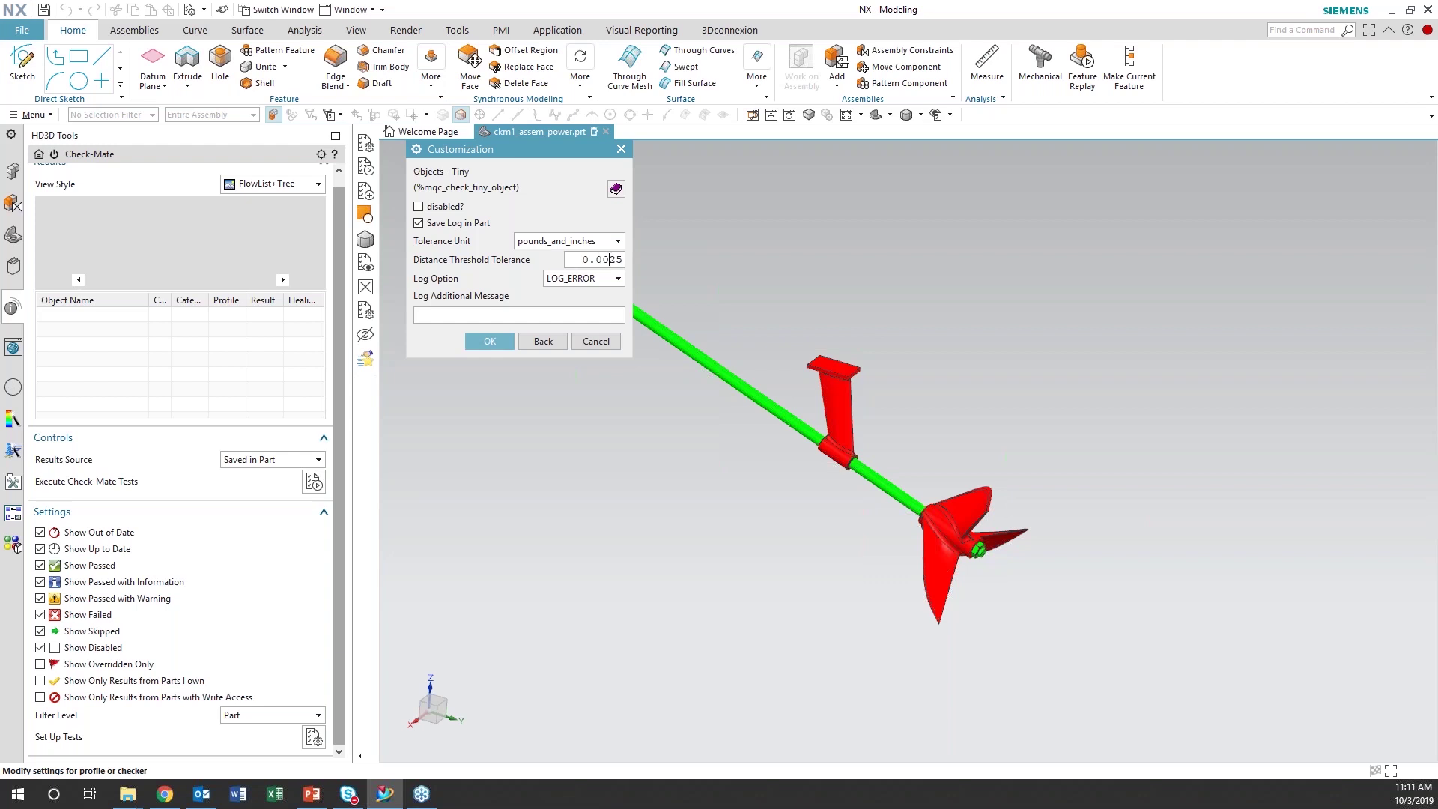
{"action": "left_click", "coordinate": [490, 341]}
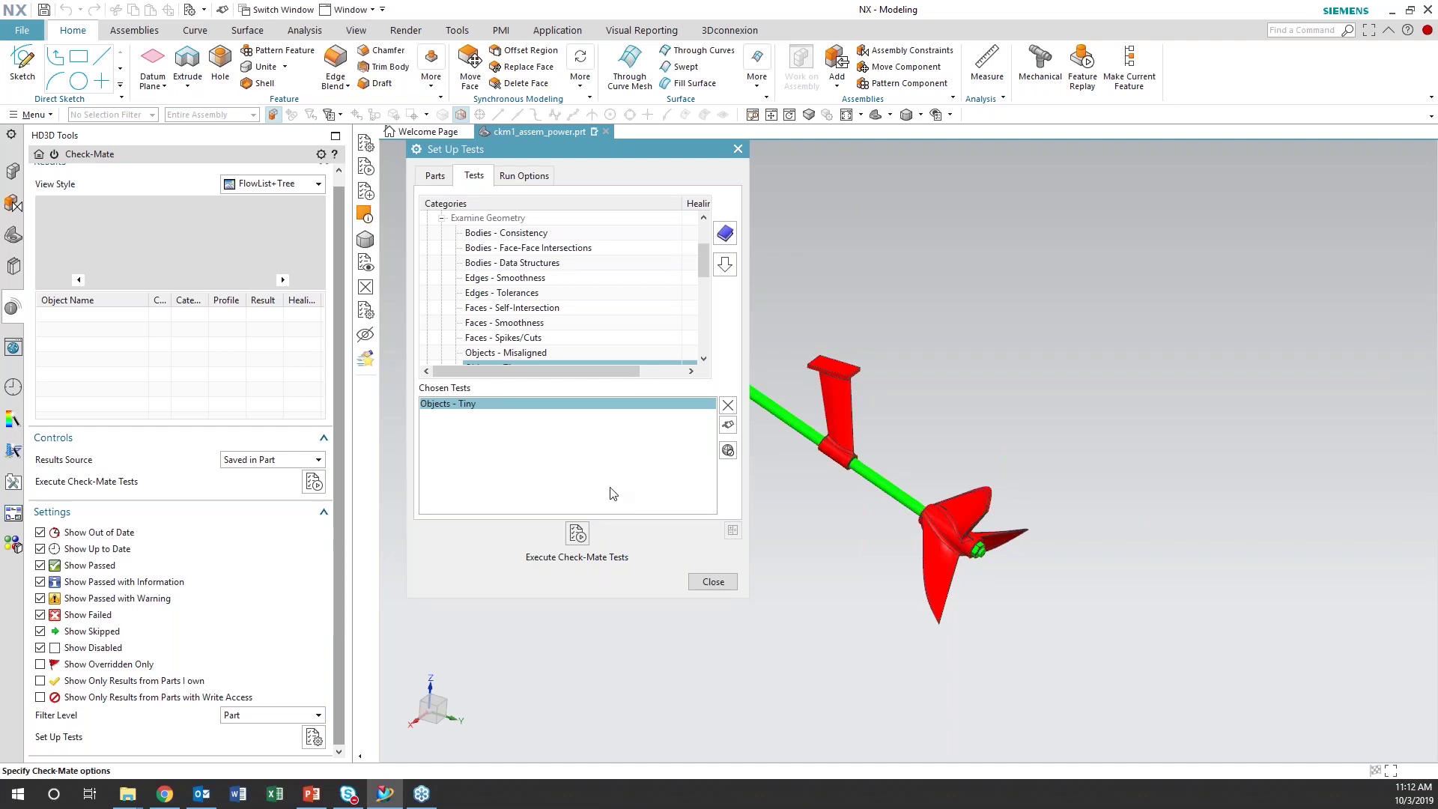
Execute the Objects - Tiny test on the loaded parts and close the test setup
{"action": "left_click", "coordinate": [577, 534]}
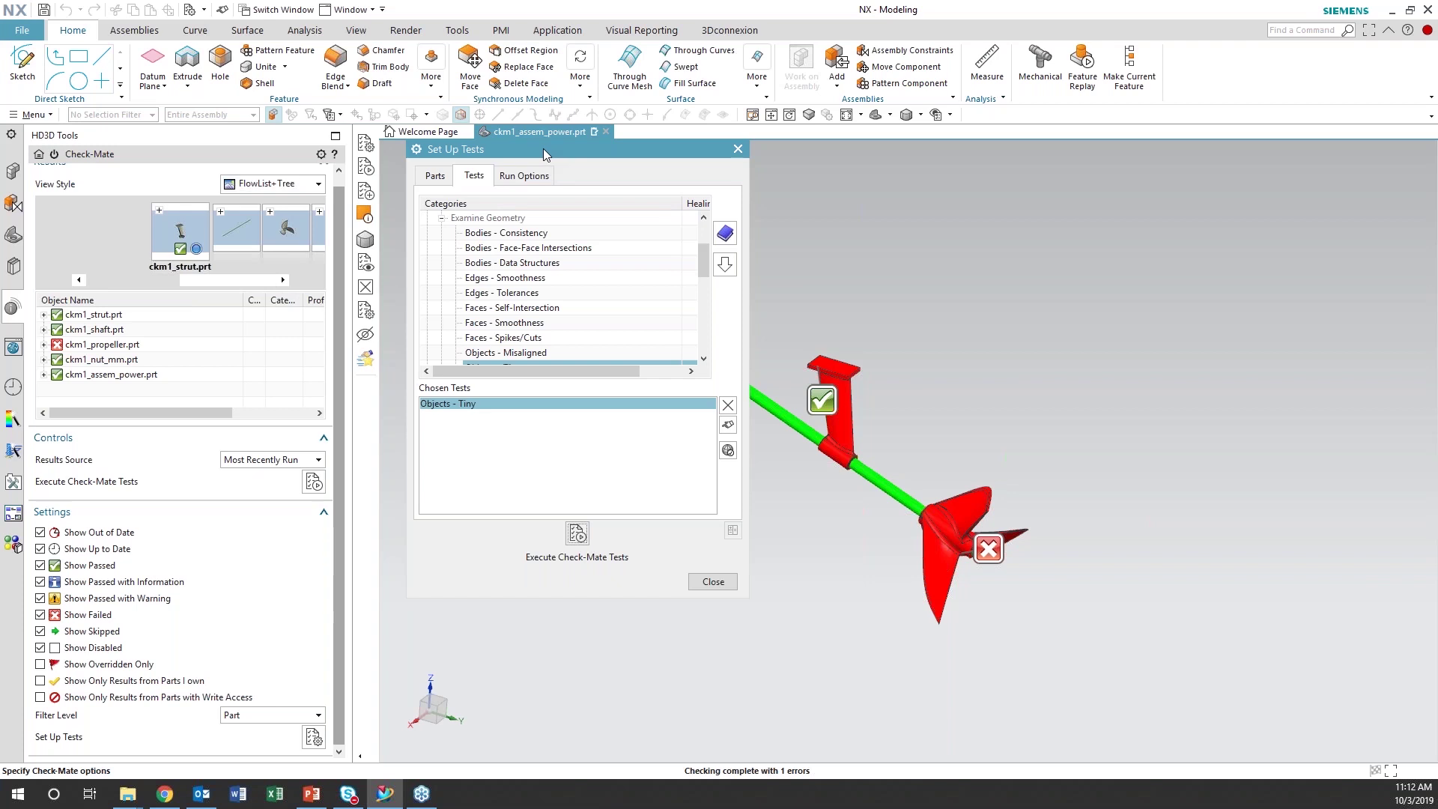
{"action": "left_click_drag", "start_coordinate": [542, 149], "coordinate": [517, 149]}
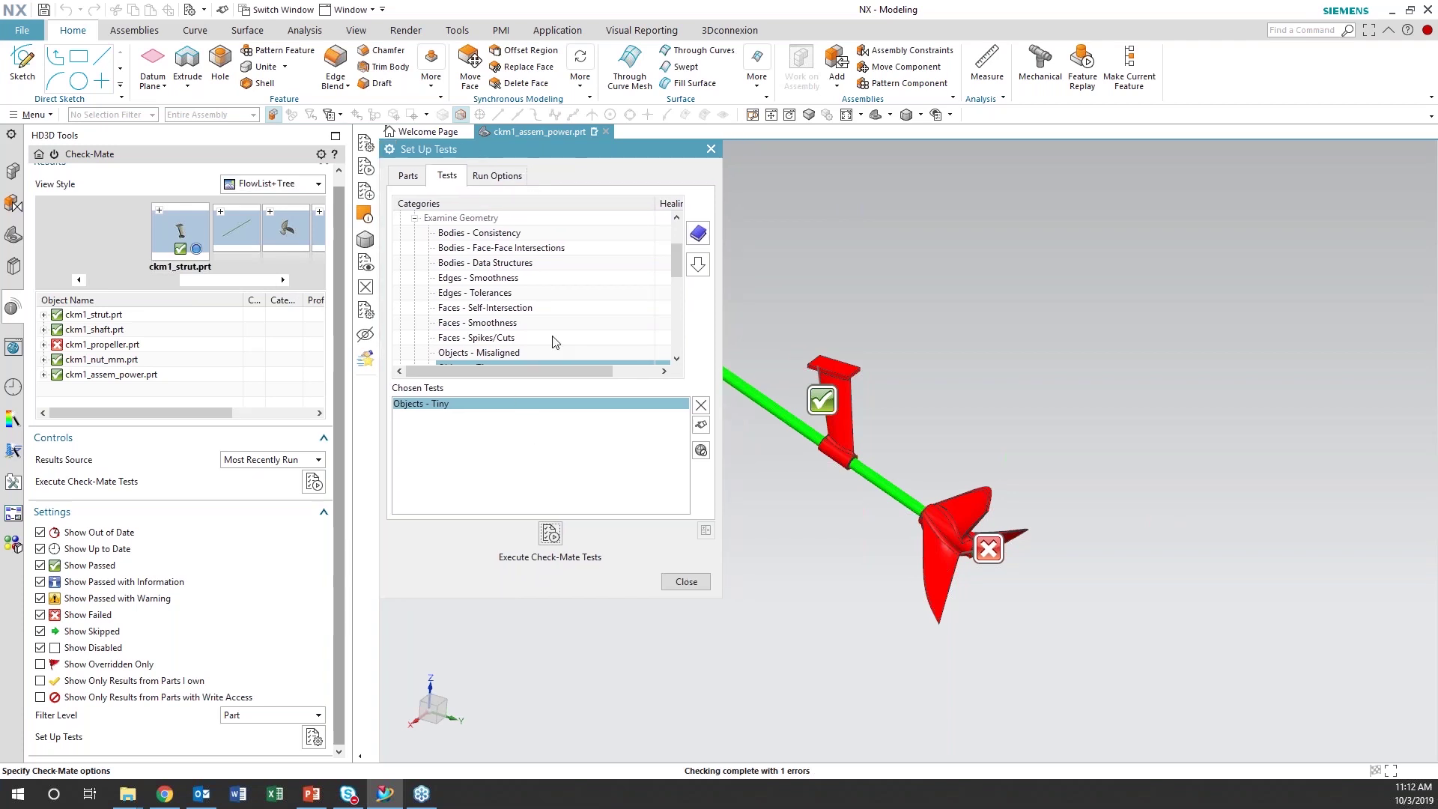
{"action": "left_click", "coordinate": [685, 582]}
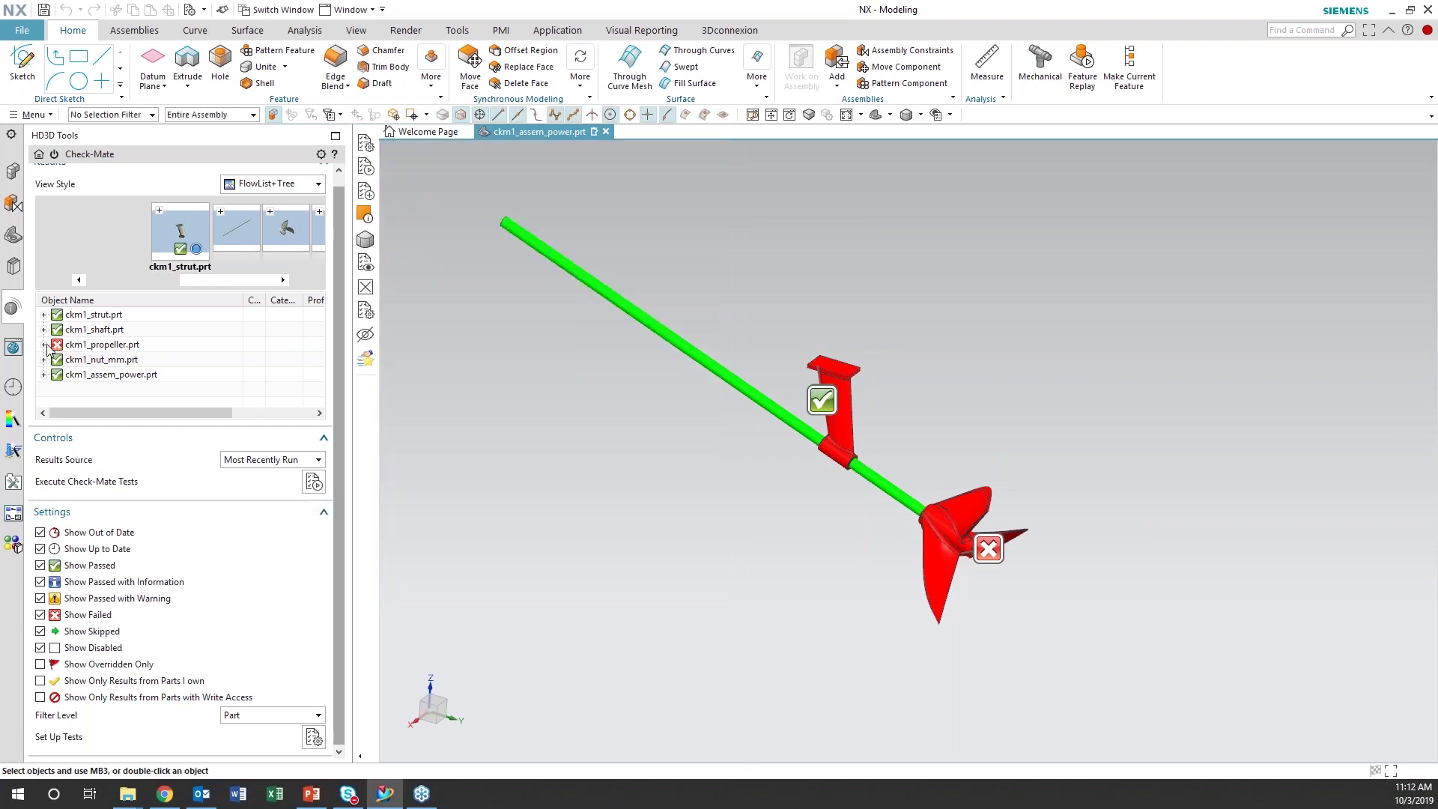
Expand the ckm1_propeller.prt result to inspect its Objects - Tiny test
{"action": "left_click", "coordinate": [99, 347]}
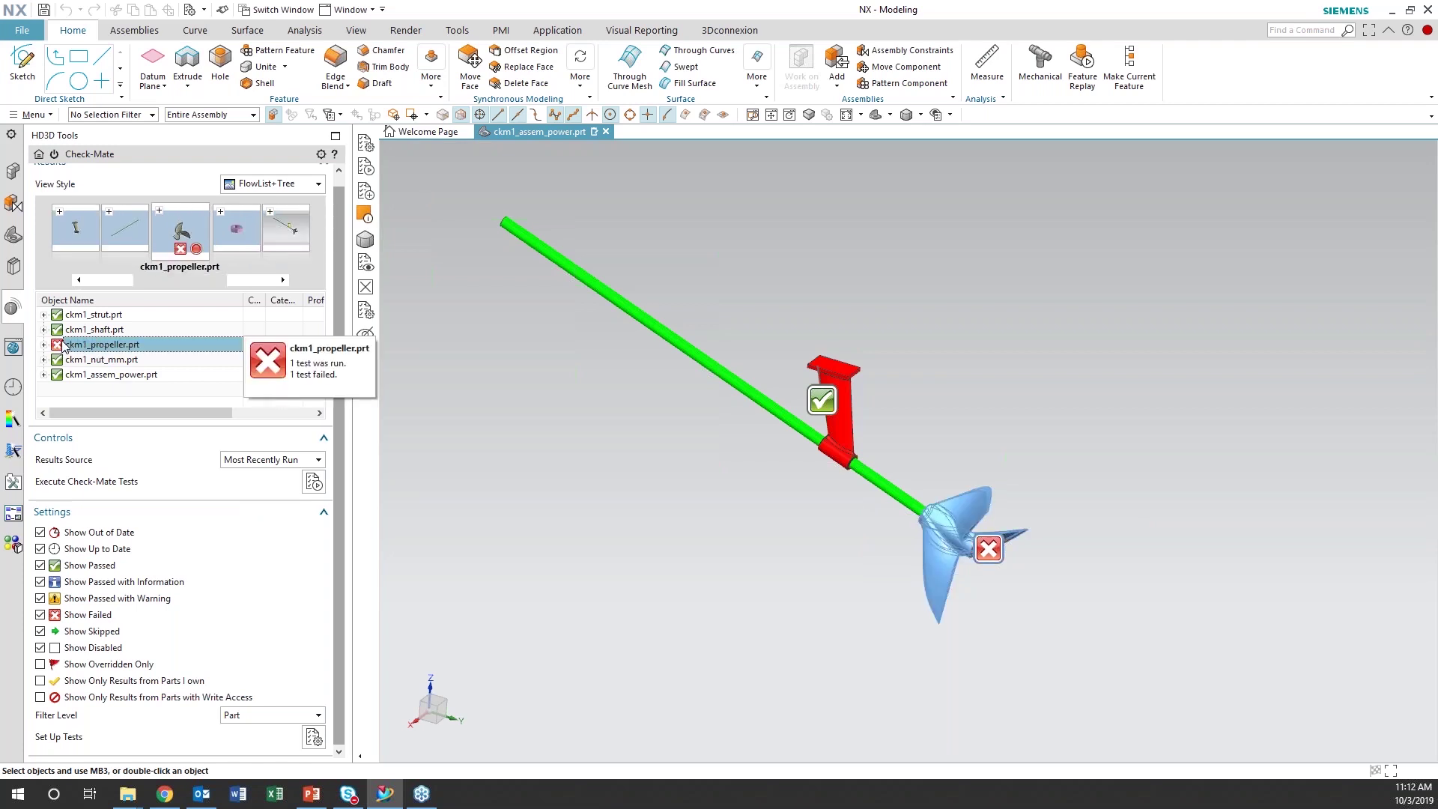
{"action": "left_click", "coordinate": [45, 345]}
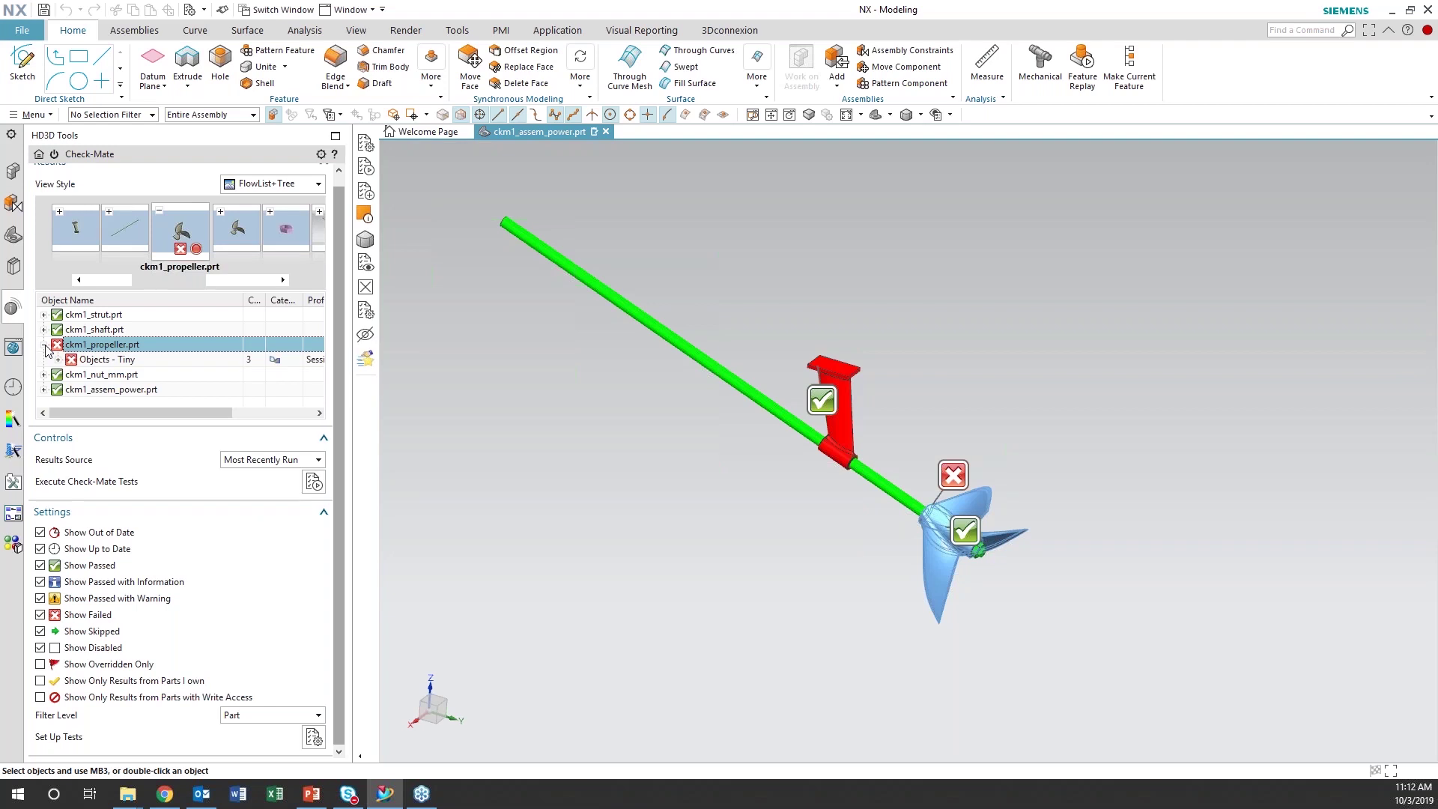
{"action": "mouse_move", "coordinate": [165, 356]}
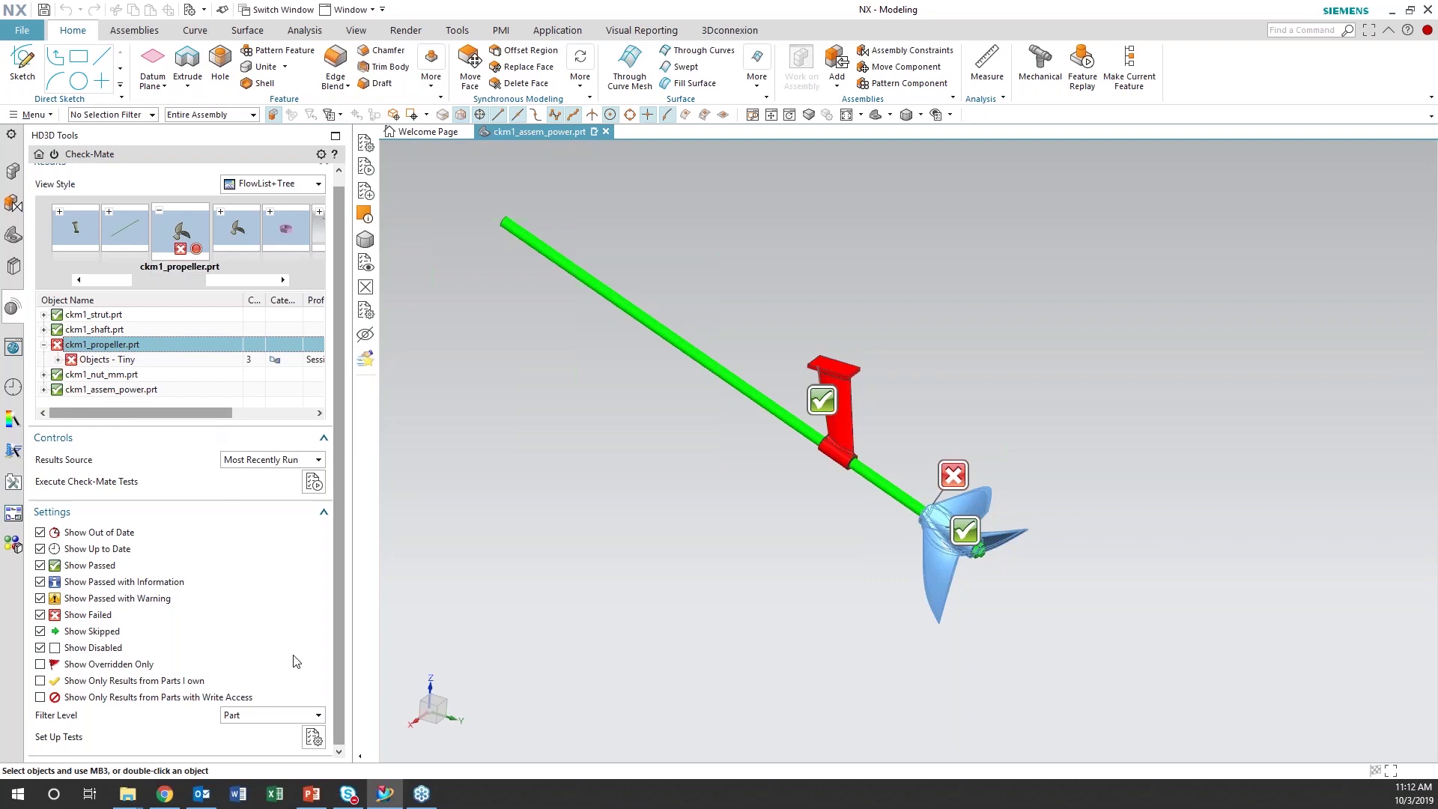
Check the log file directory in the test run options, then switch to File Explorer and sort the Checkmate_checkers folder by modification date
{"action": "left_click", "coordinate": [314, 737]}
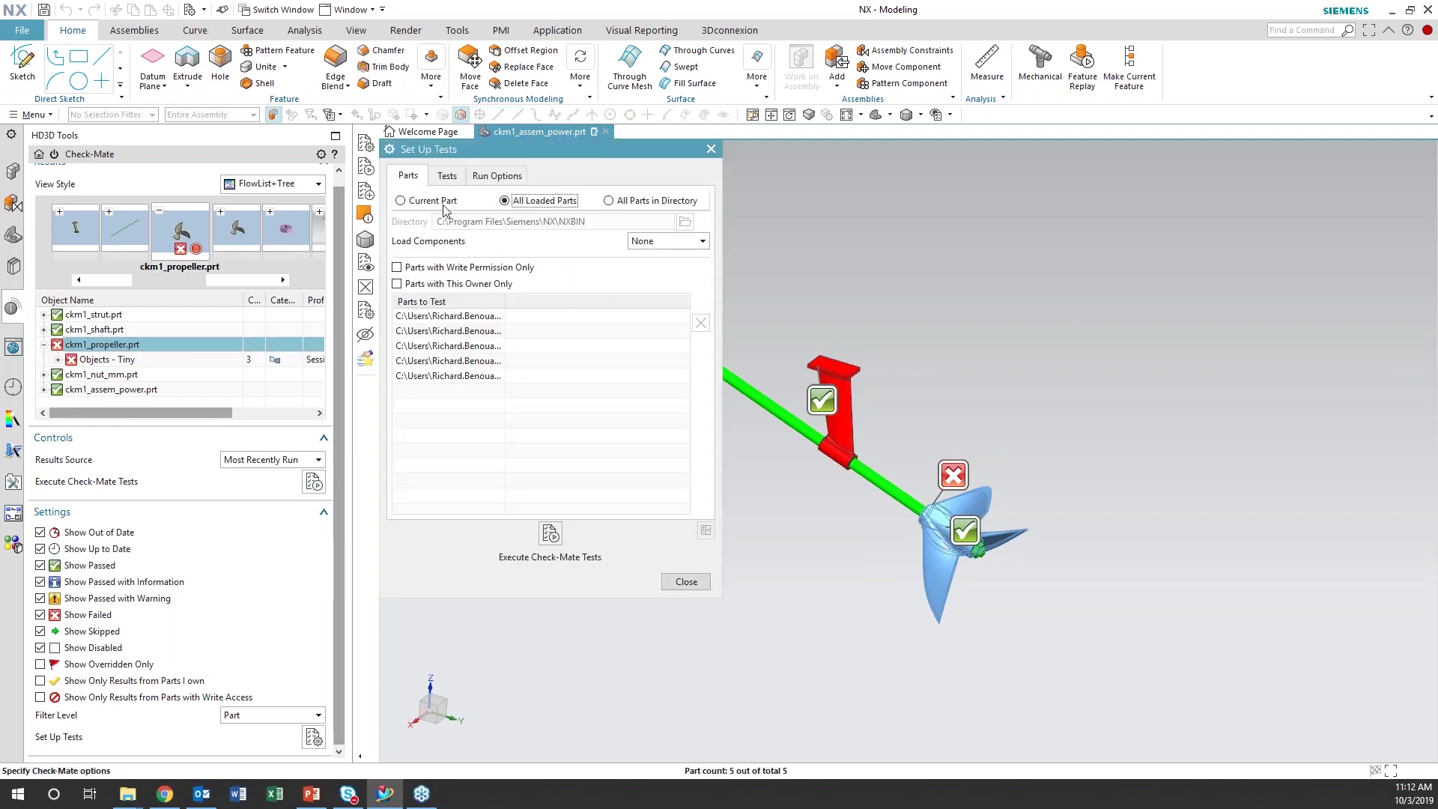
{"action": "left_click", "coordinate": [486, 177]}
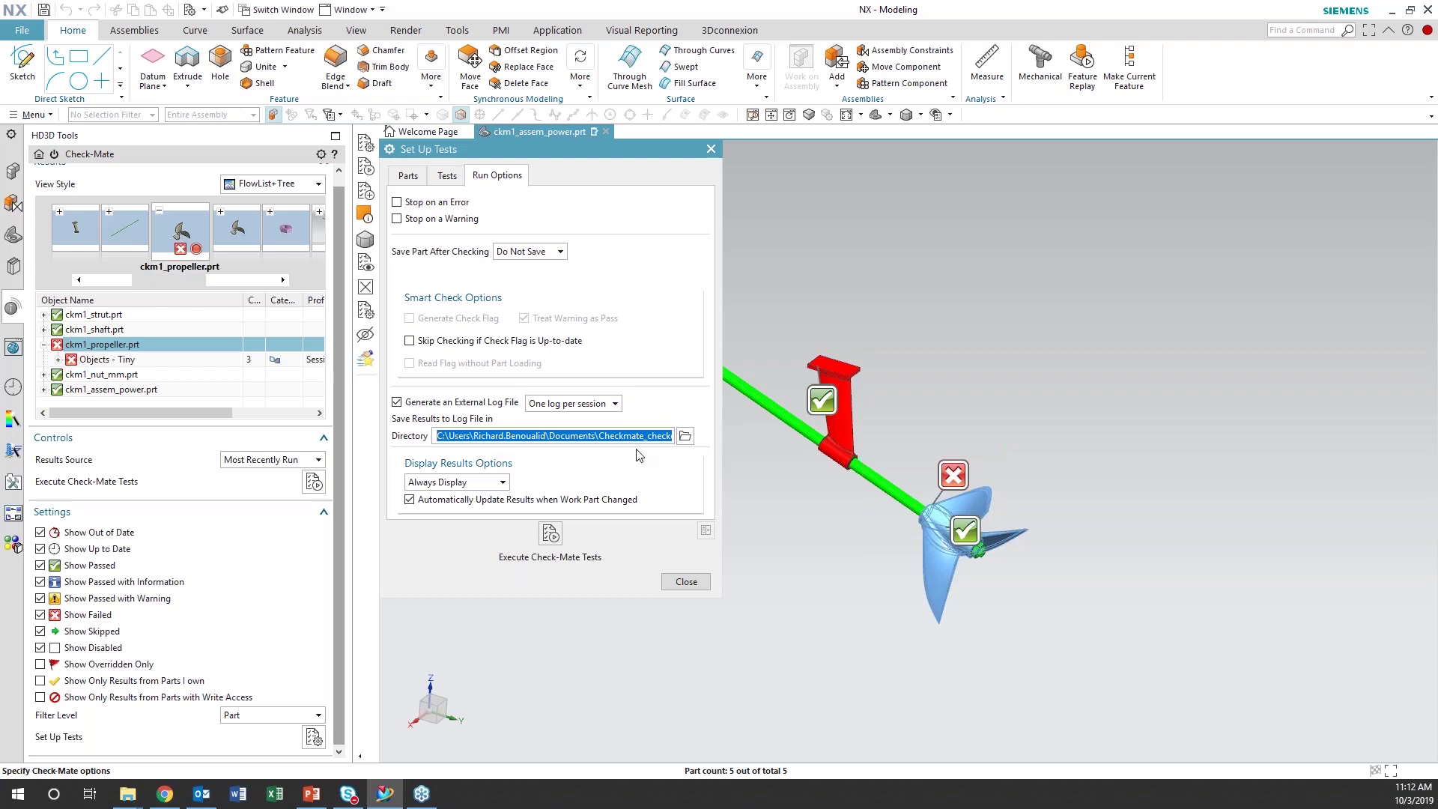
{"action": "key", "text": "super+e"}
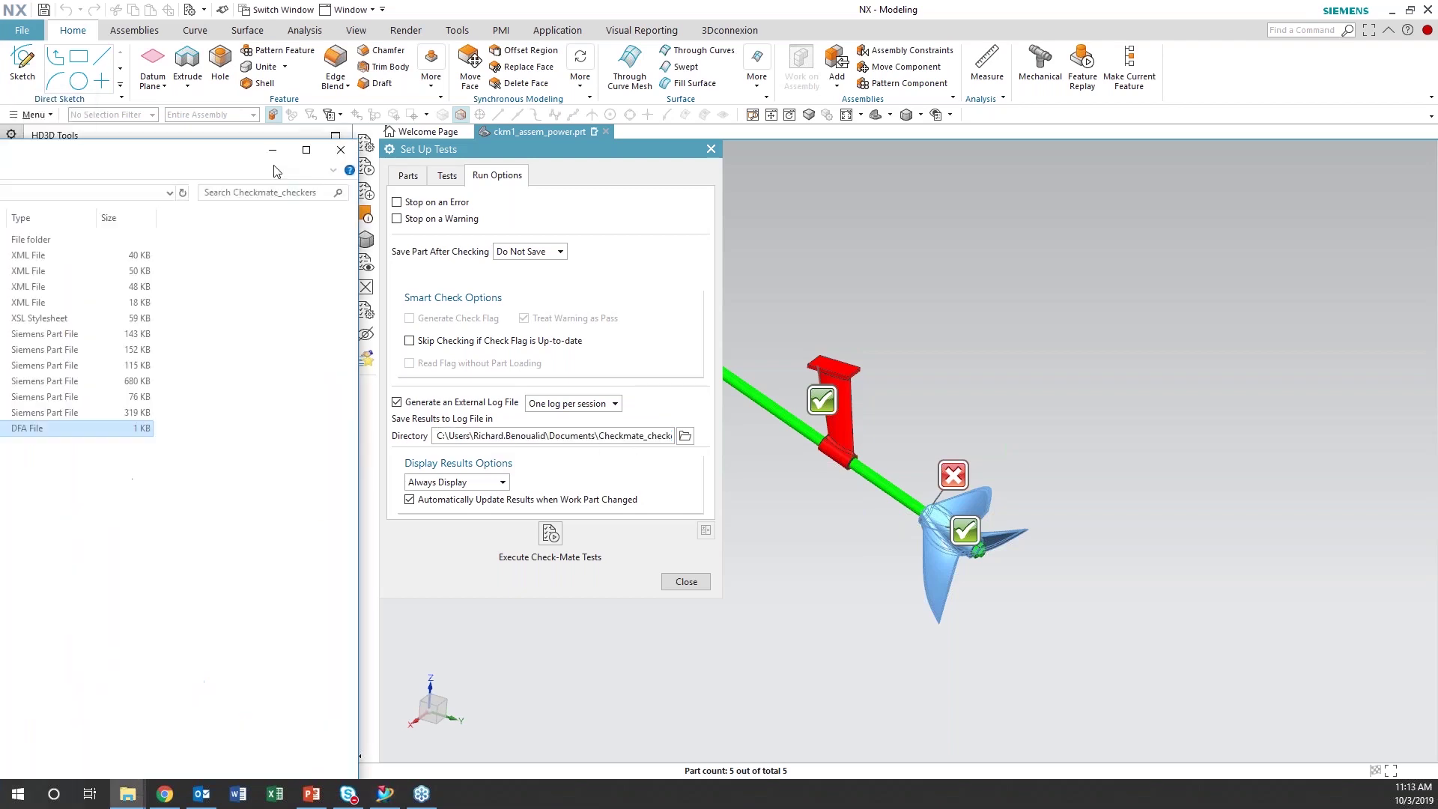
{"action": "left_click_drag", "start_coordinate": [276, 154], "coordinate": [1204, 167]}
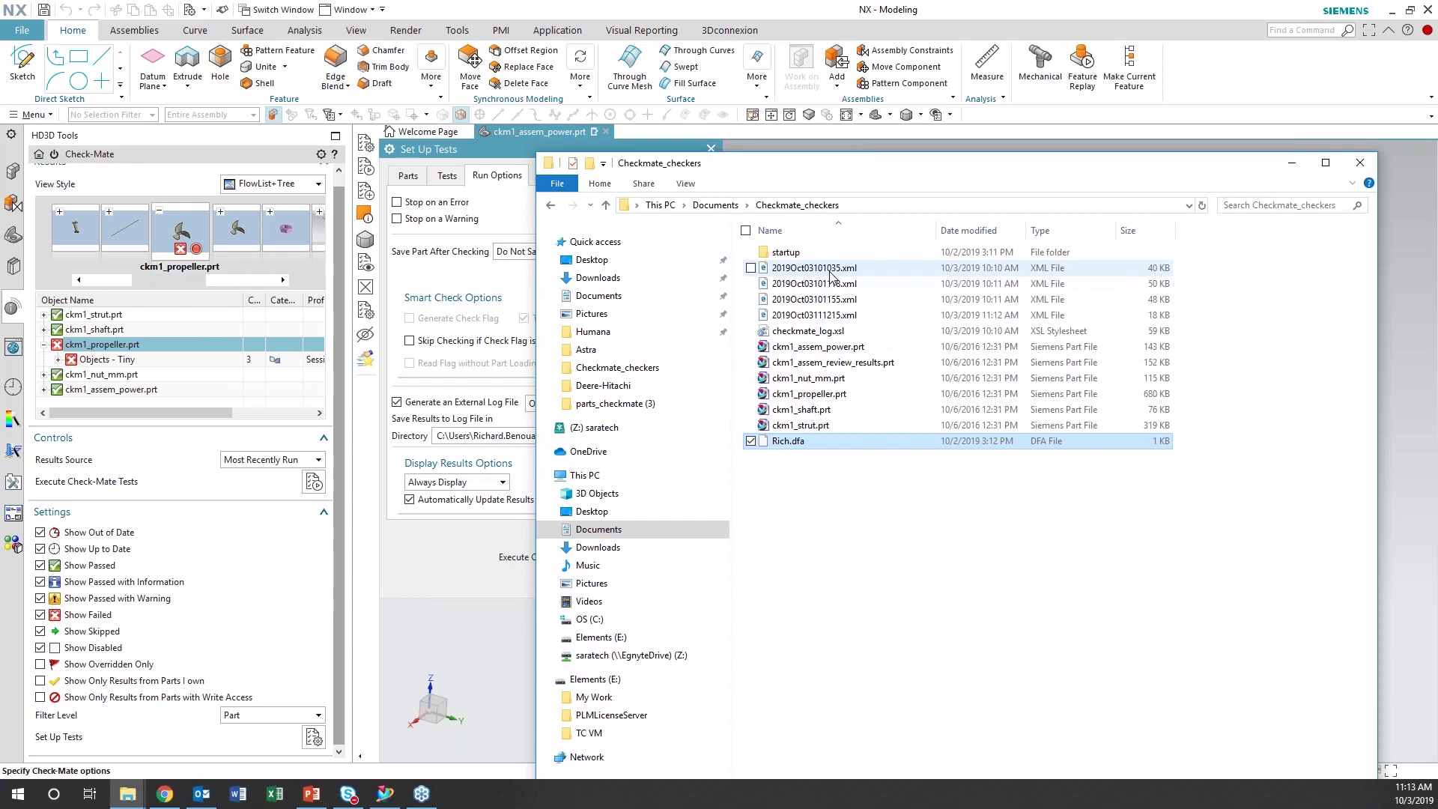
{"action": "left_click", "coordinate": [968, 231]}
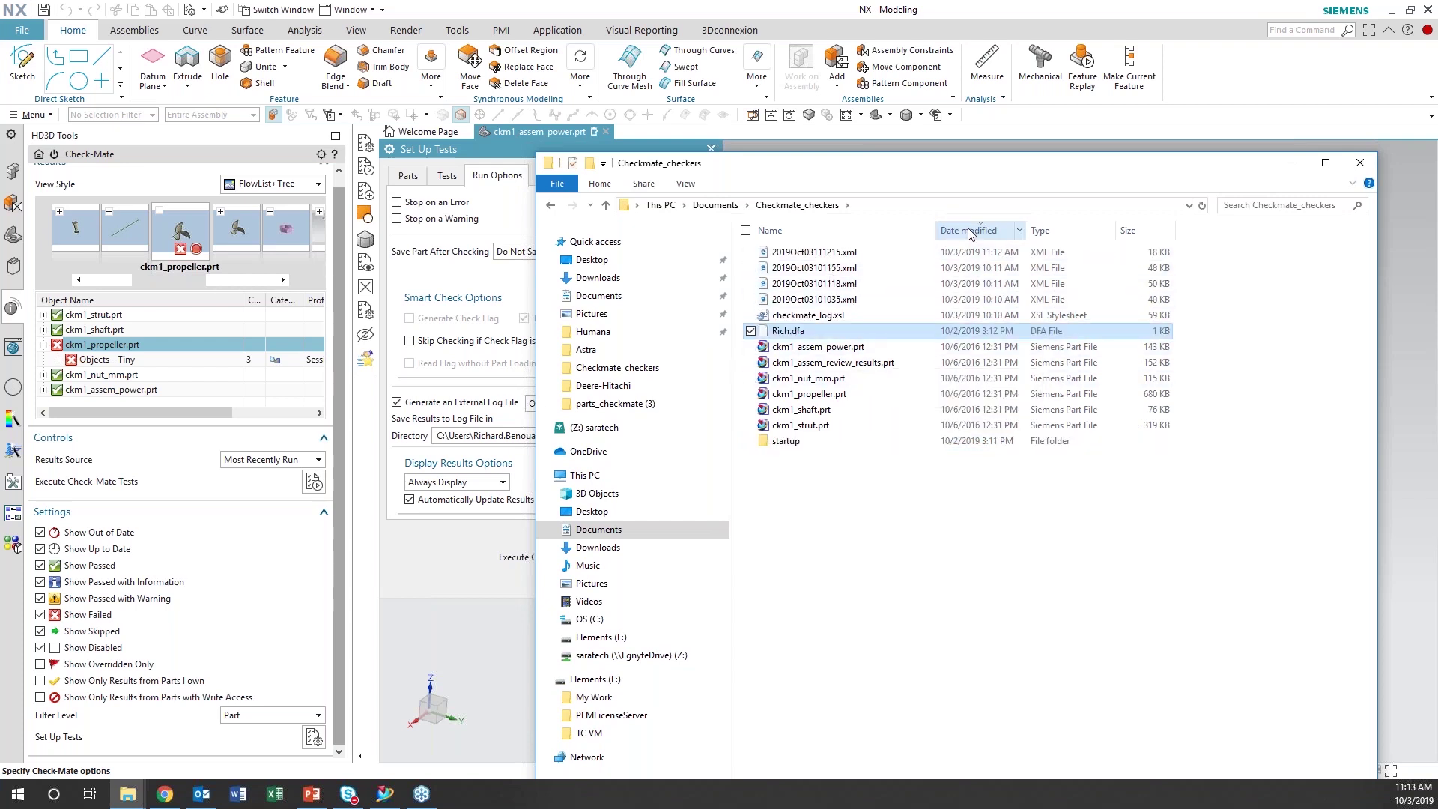
Review the log 2019Oct03111215.xml in the browser, then return to NX and close the test setup
{"action": "left_click", "coordinate": [826, 257]}
{"action": "double_click", "coordinate": [826, 257]}
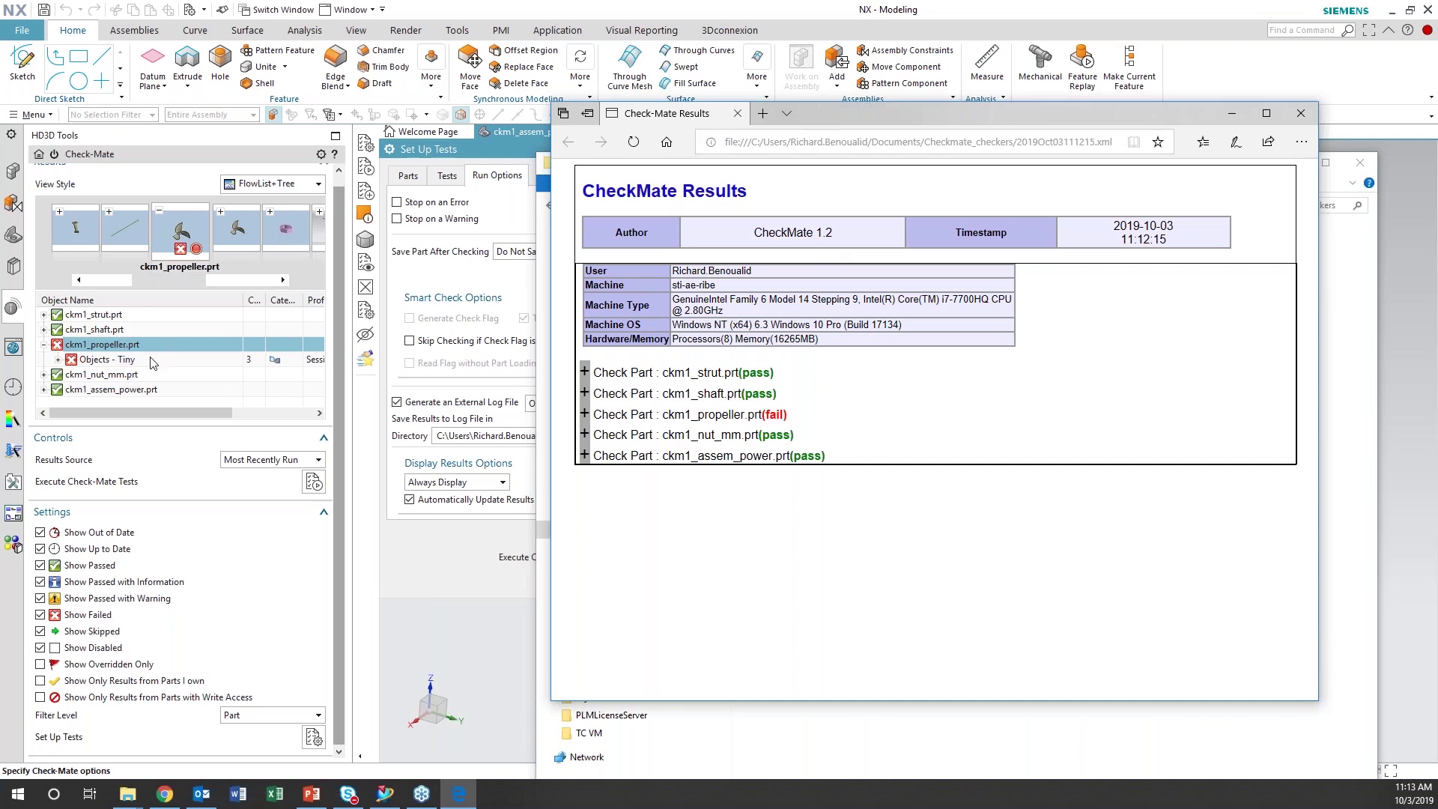
{"action": "left_click", "coordinate": [1300, 123]}
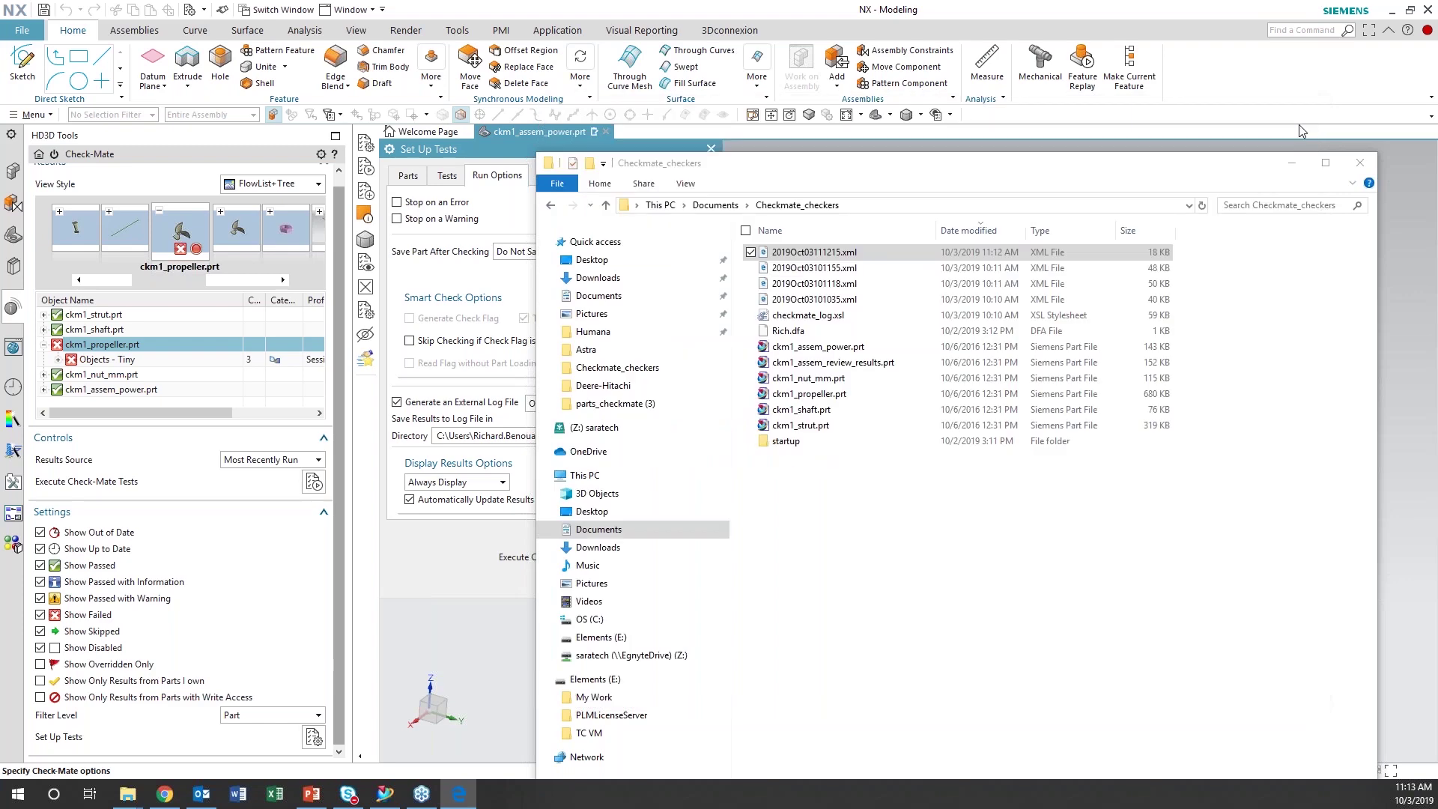
{"action": "left_click", "coordinate": [1293, 163]}
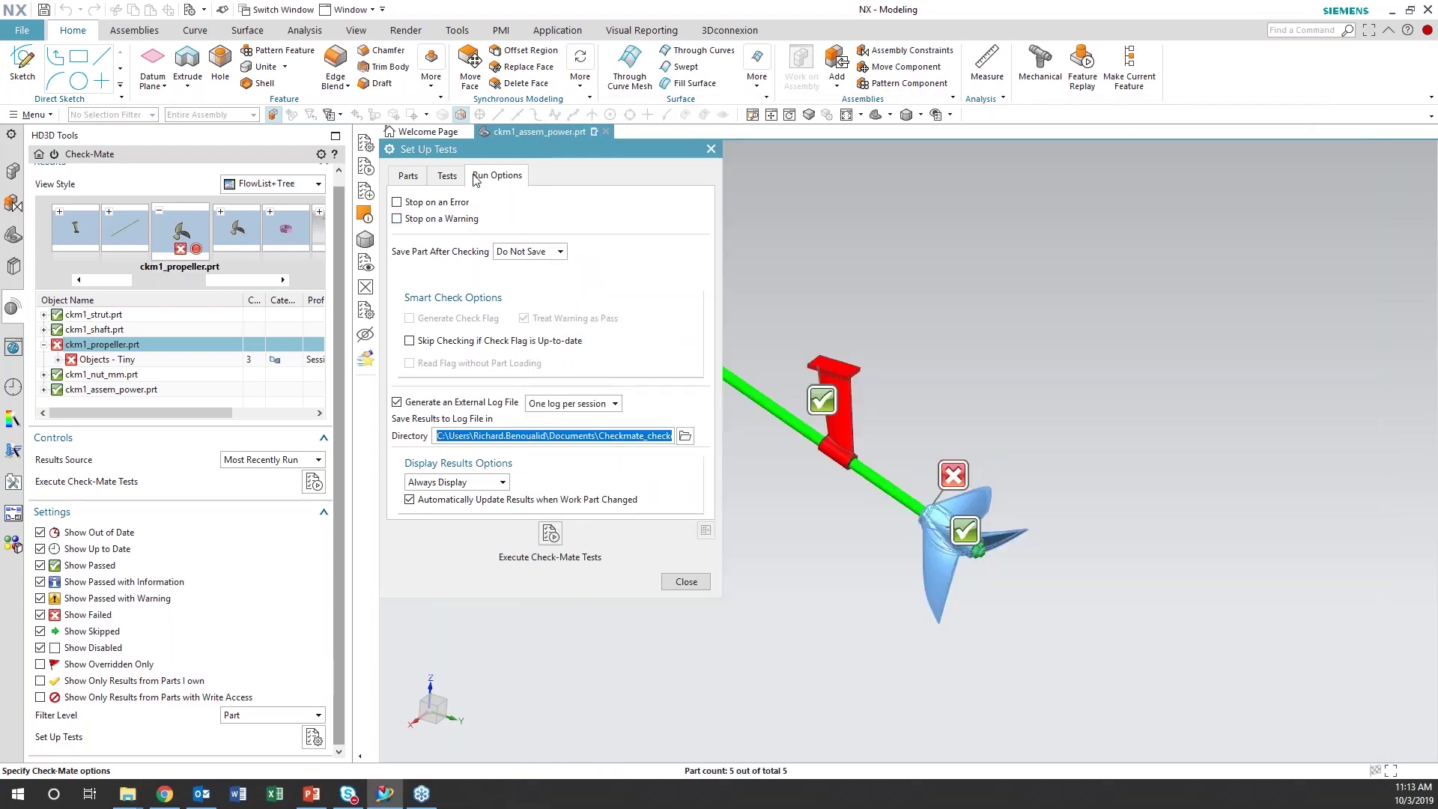
{"action": "left_click", "coordinate": [683, 582]}
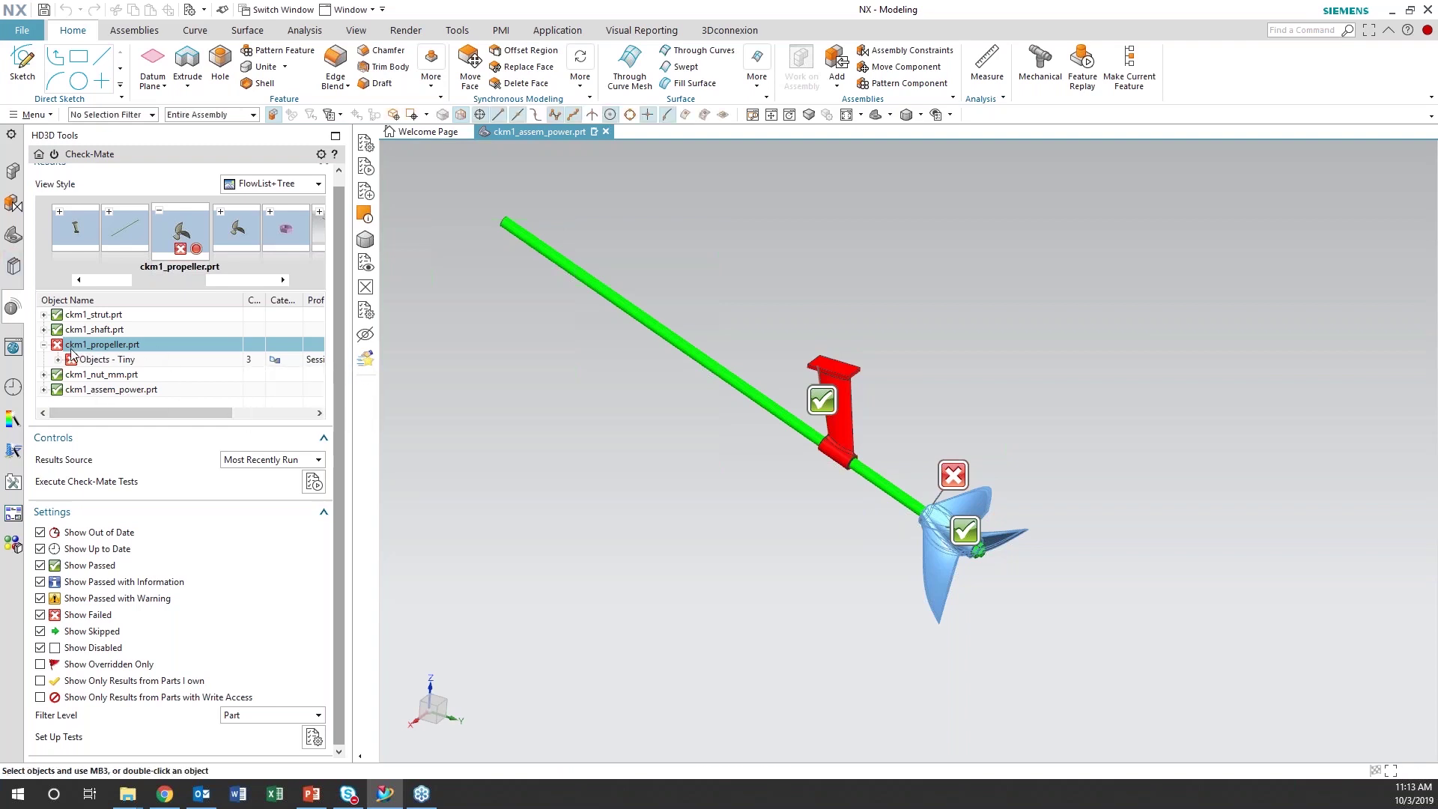
Collapse the propeller's results, and try hiding the passed results before showing them again
{"action": "left_click", "coordinate": [43, 344]}
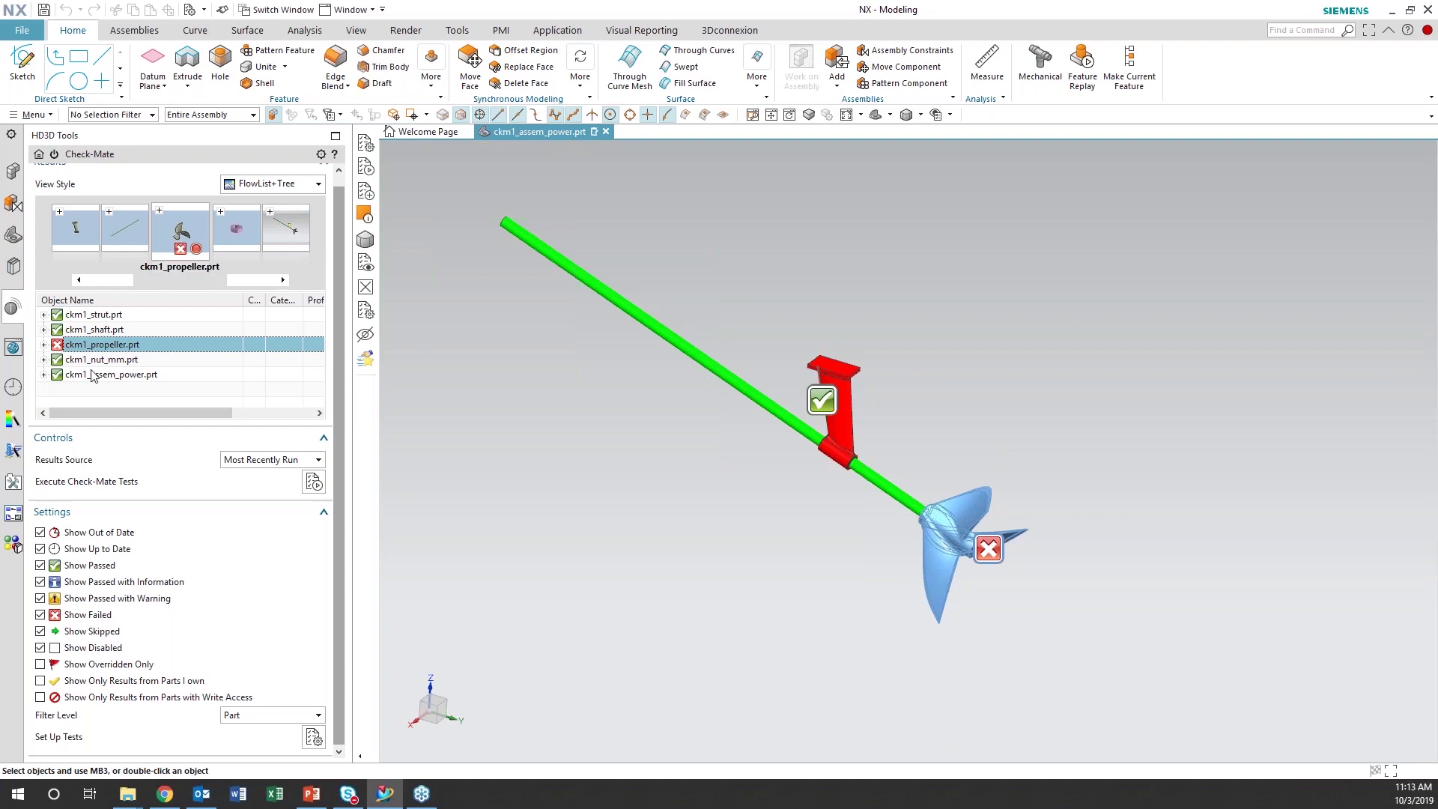
{"action": "left_click", "coordinate": [40, 566]}
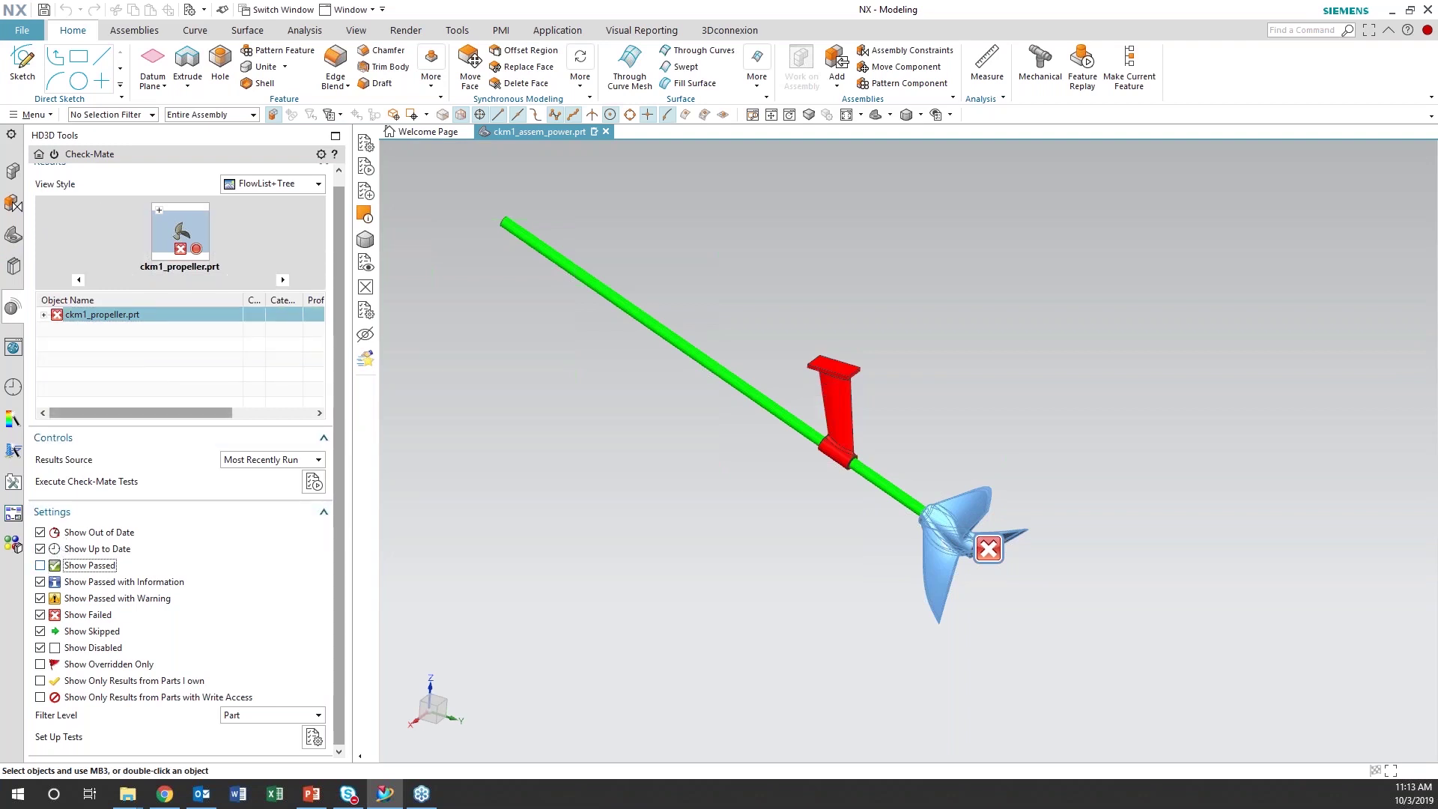
{"action": "left_click", "coordinate": [41, 565]}
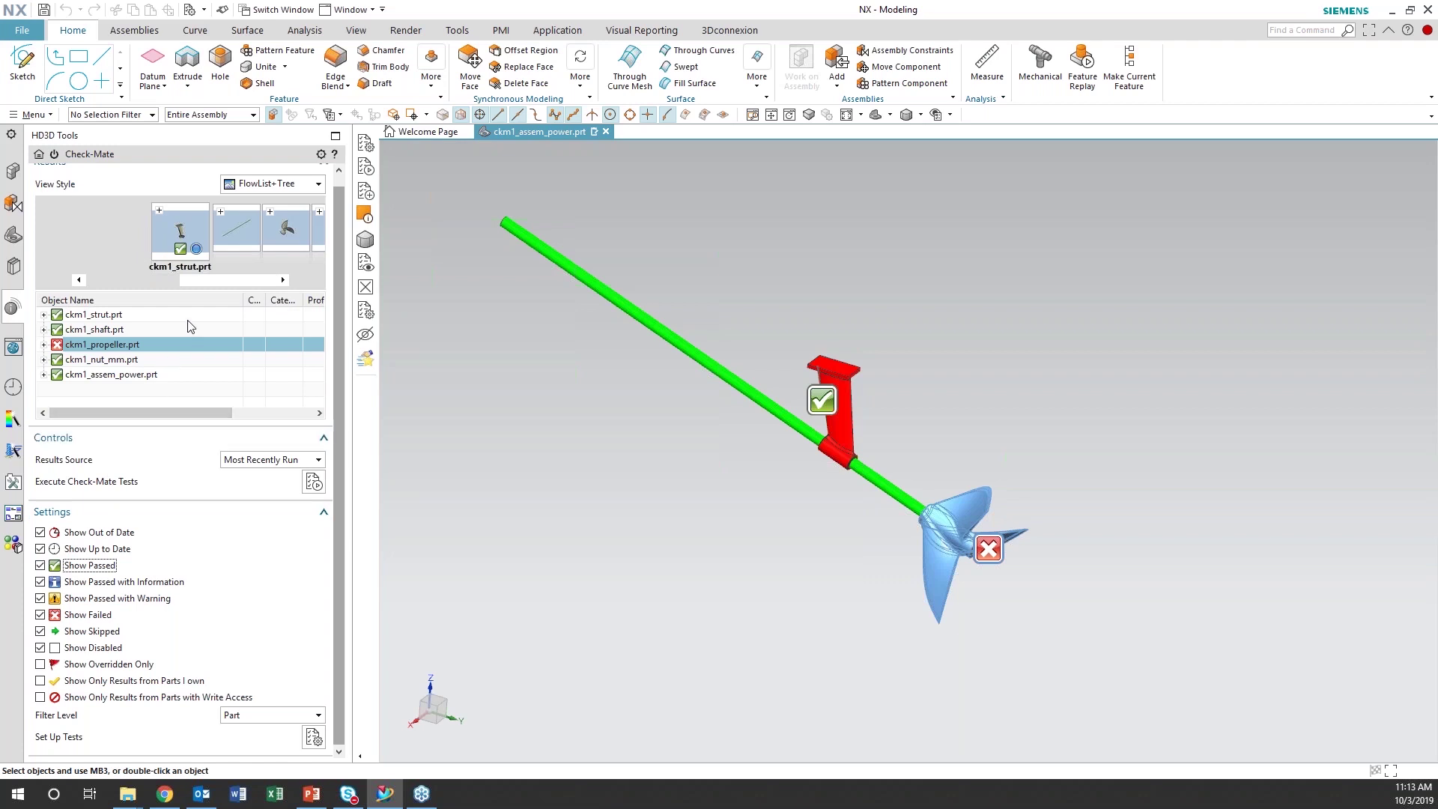
Browse the result previews of the shaft, propeller, nut and assembly to highlight each one in the model
{"action": "left_click", "coordinate": [227, 228]}
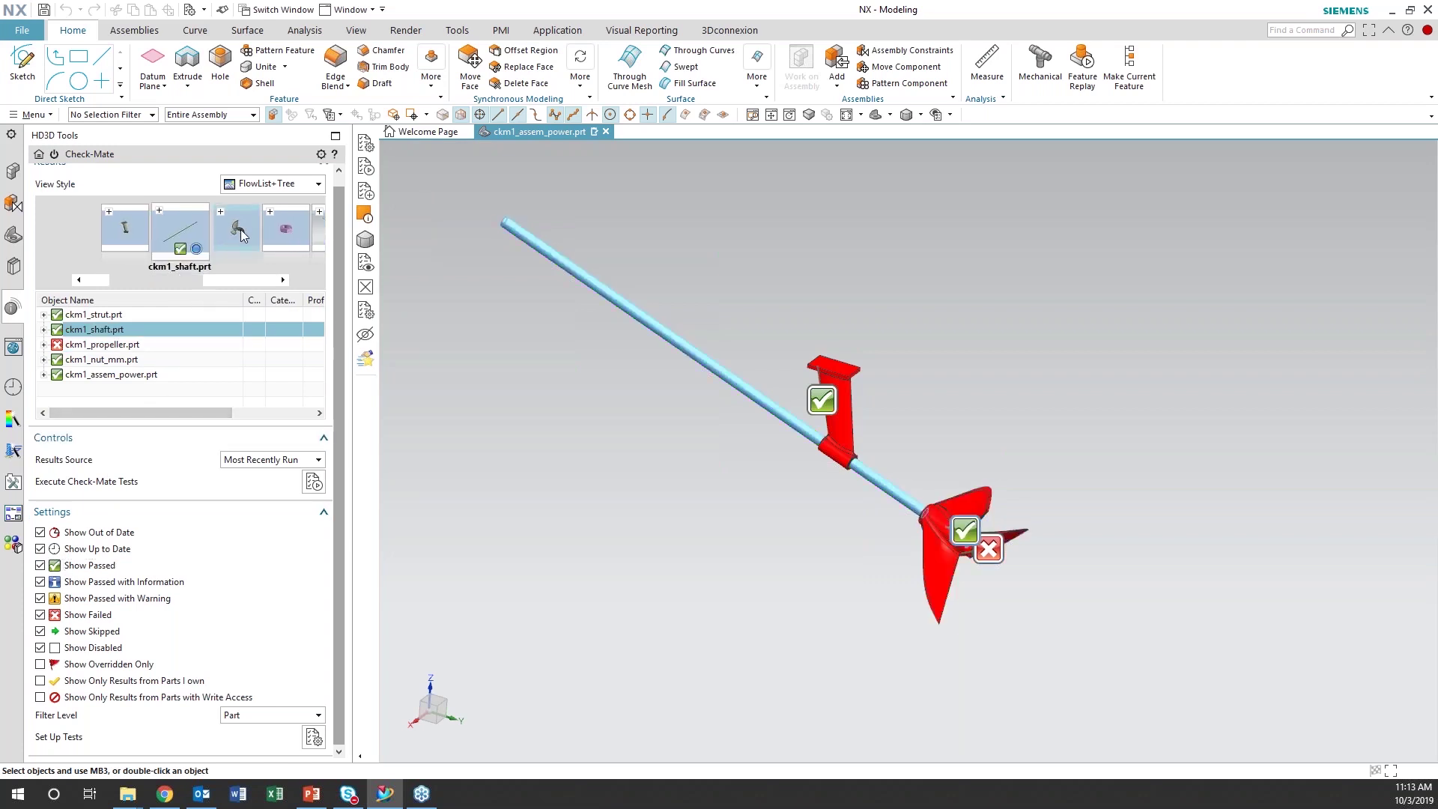
{"action": "left_click", "coordinate": [240, 231]}
{"action": "left_click", "coordinate": [240, 231]}
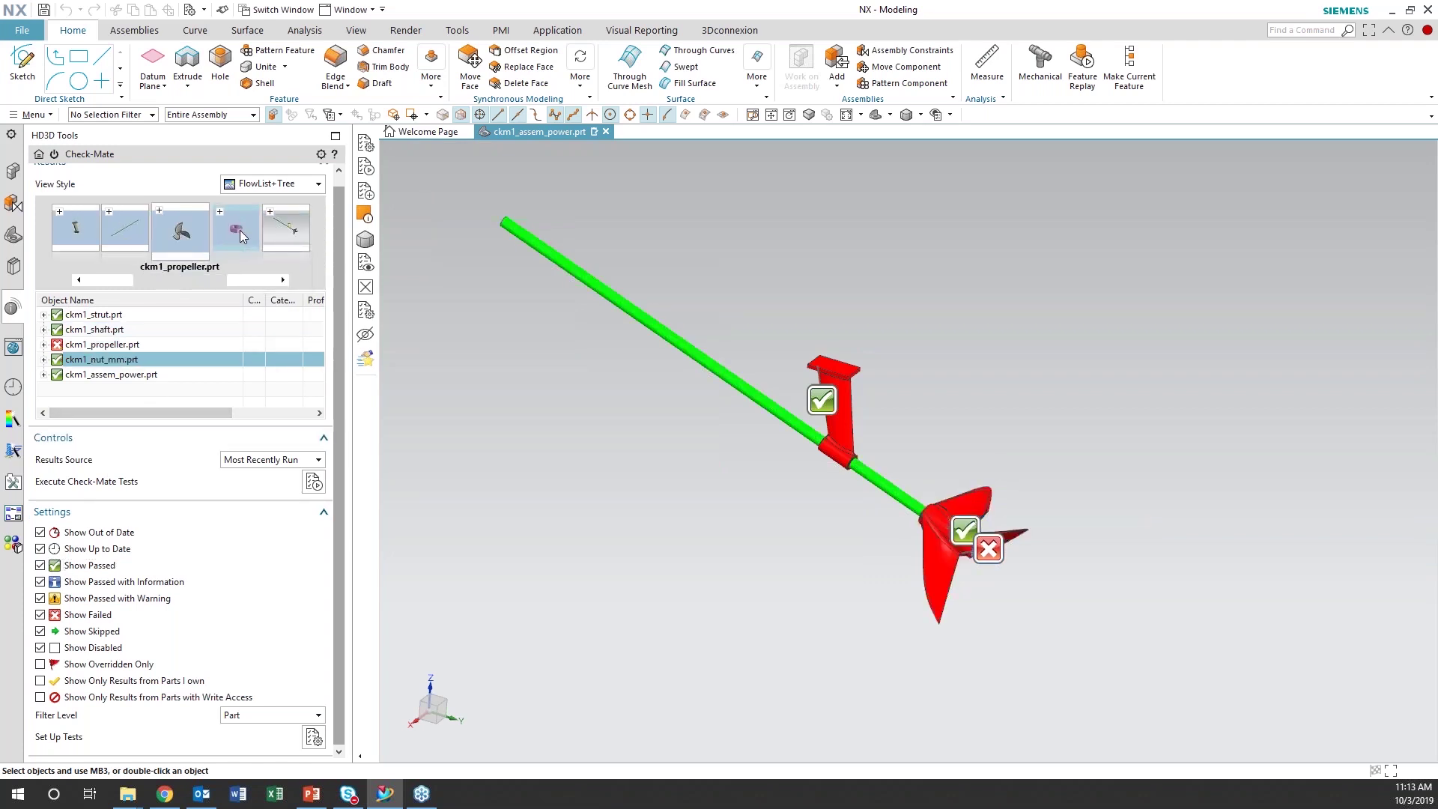
{"action": "left_click", "coordinate": [283, 232]}
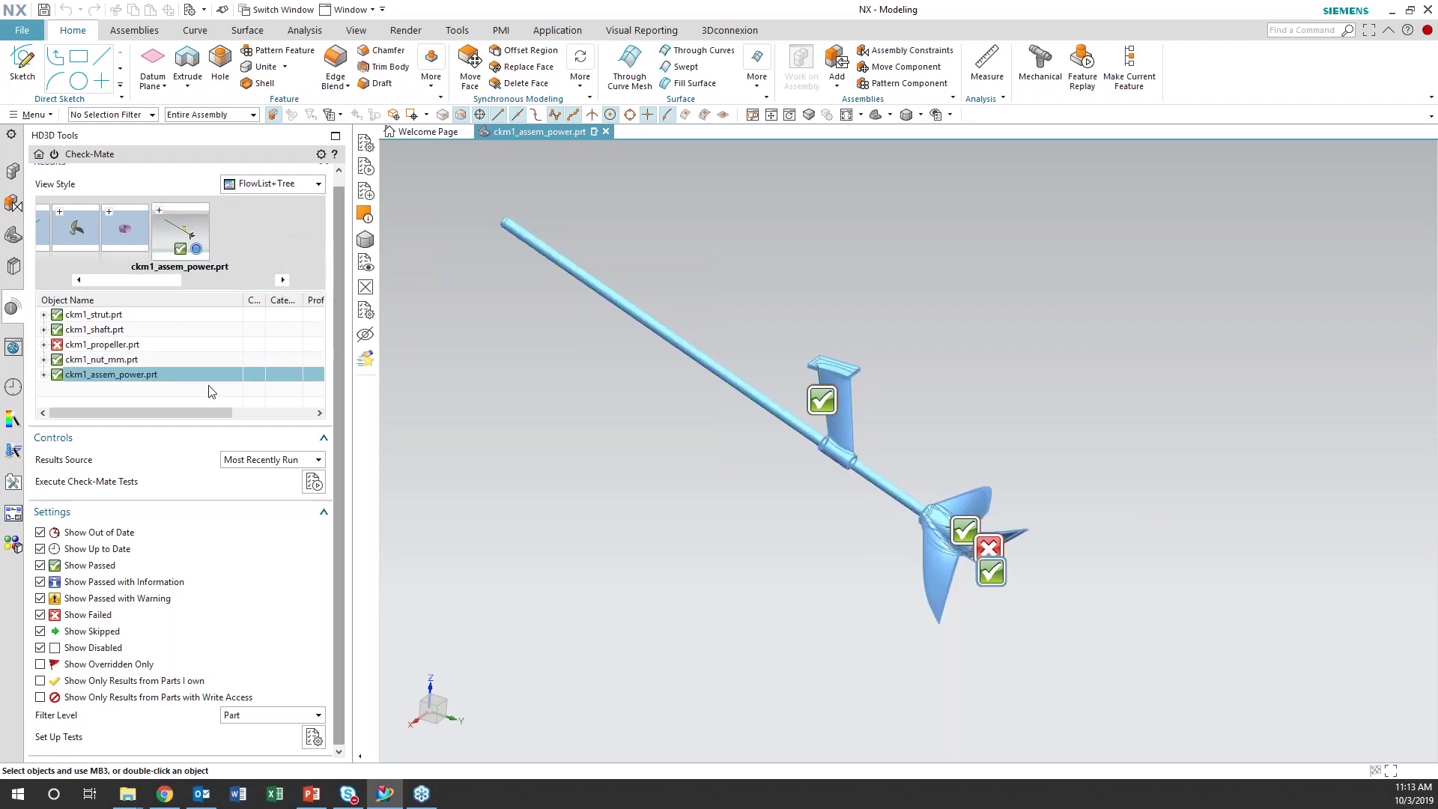
Try filtering the results at the Test level, select the failed Objects - Tiny result, and return the filter level to Part
{"action": "left_click", "coordinate": [315, 715]}
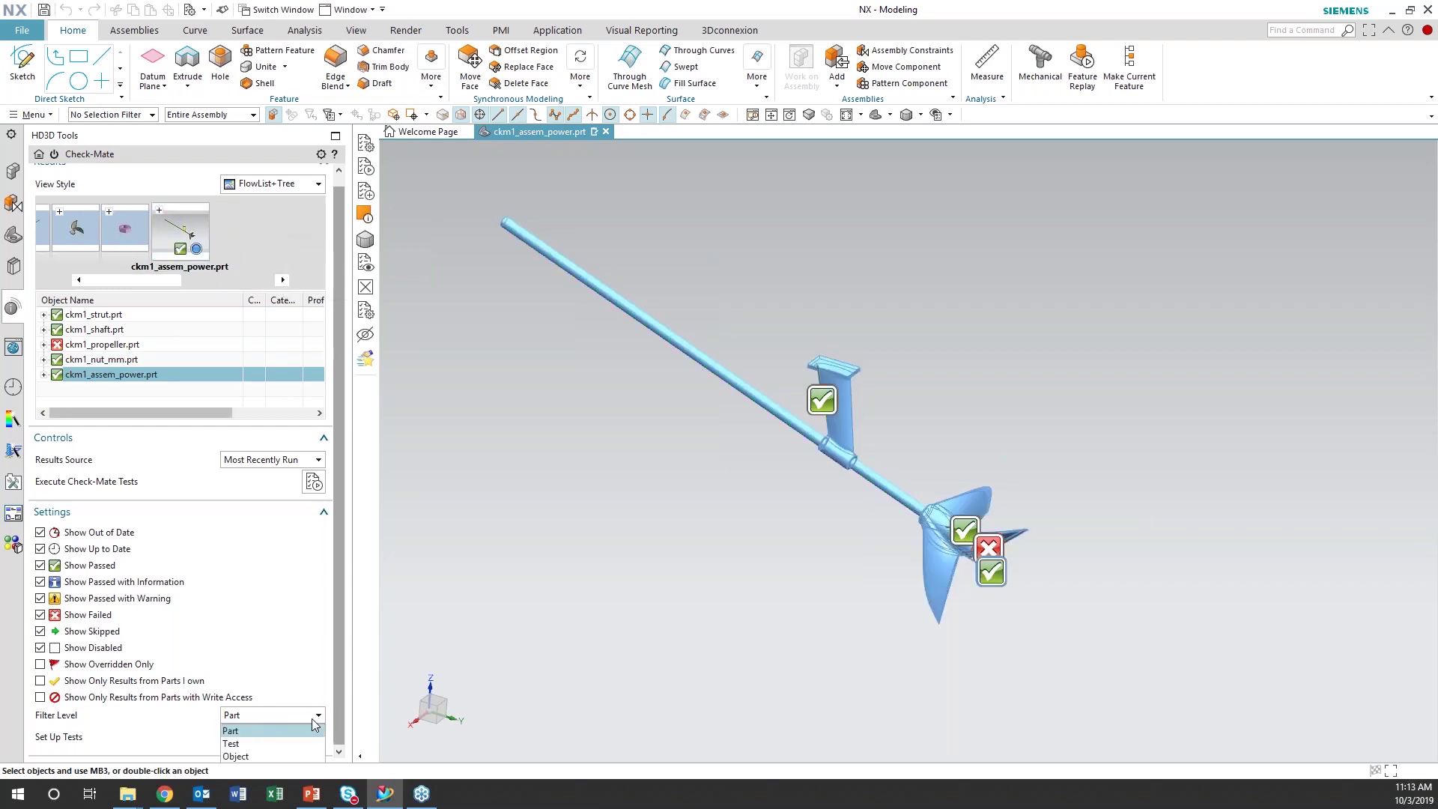
{"action": "left_click", "coordinate": [271, 743]}
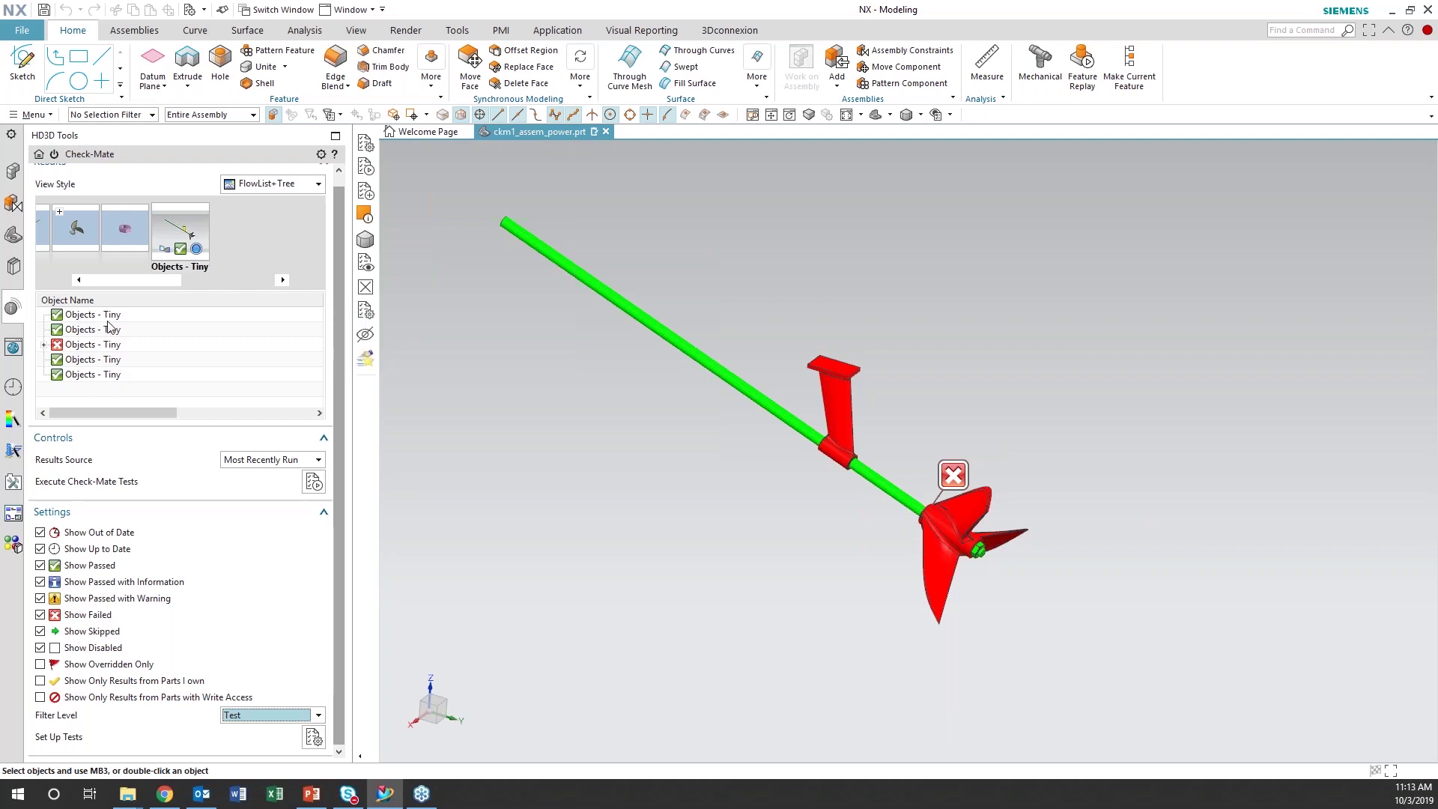
{"action": "left_click", "coordinate": [89, 344]}
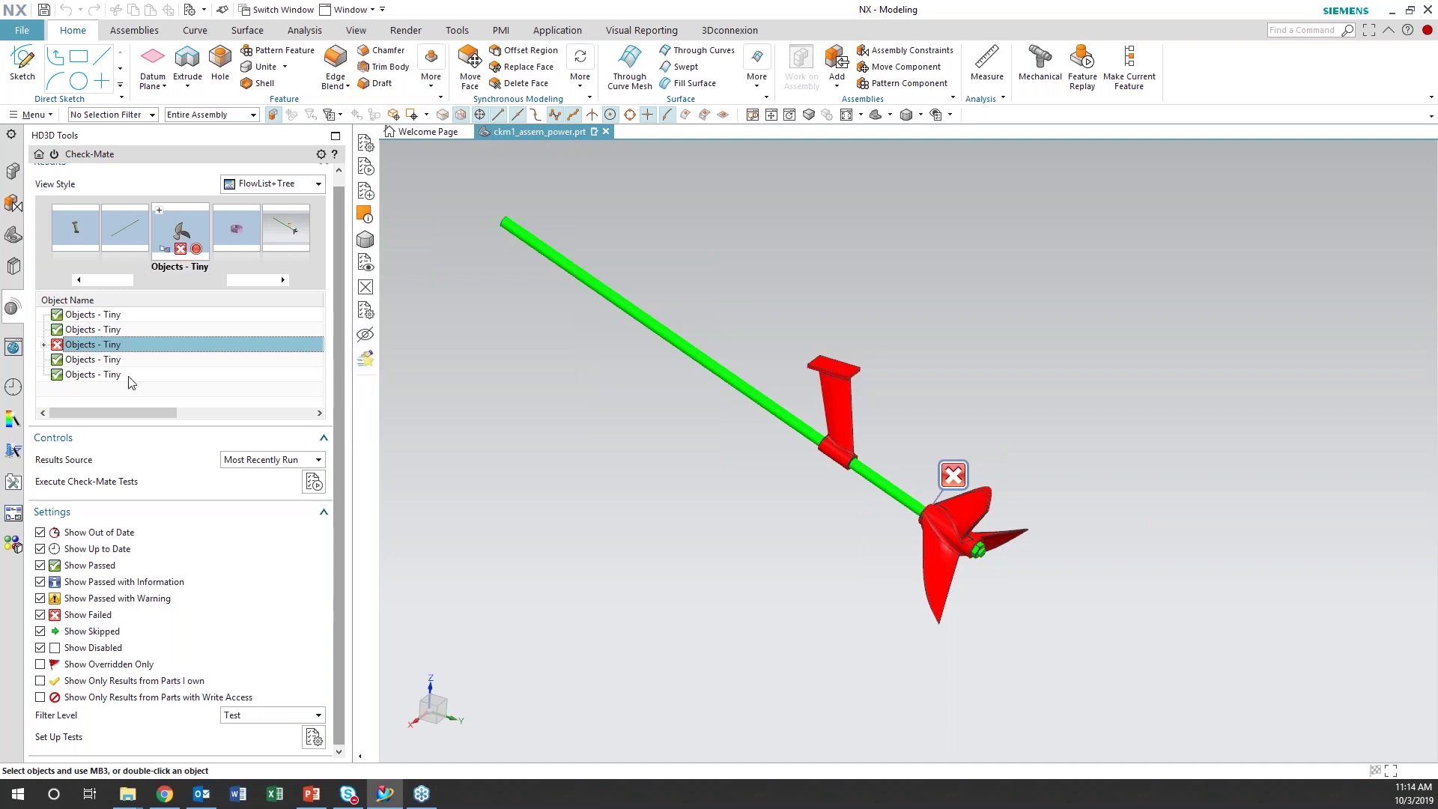
{"action": "left_click", "coordinate": [321, 715]}
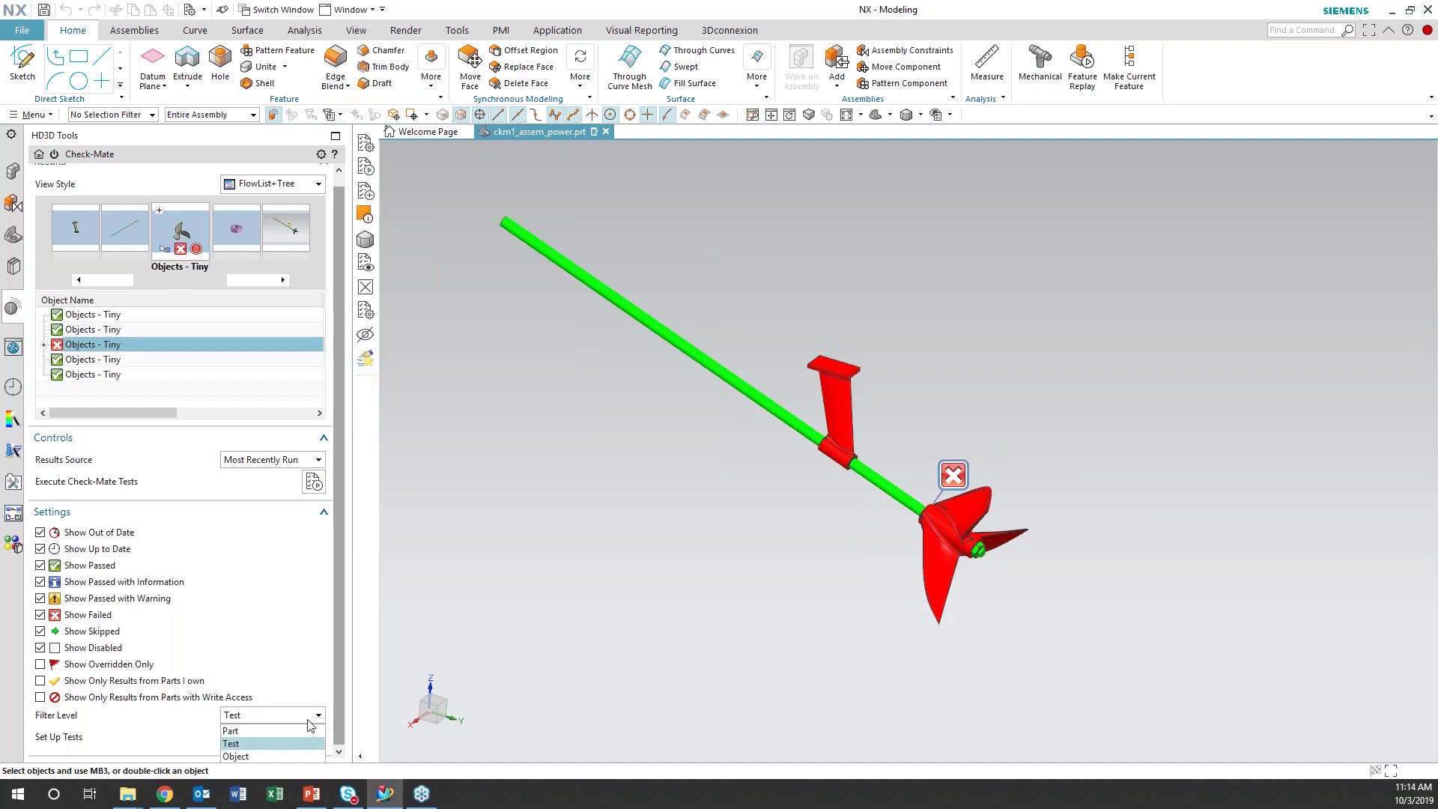
{"action": "left_click", "coordinate": [289, 730]}
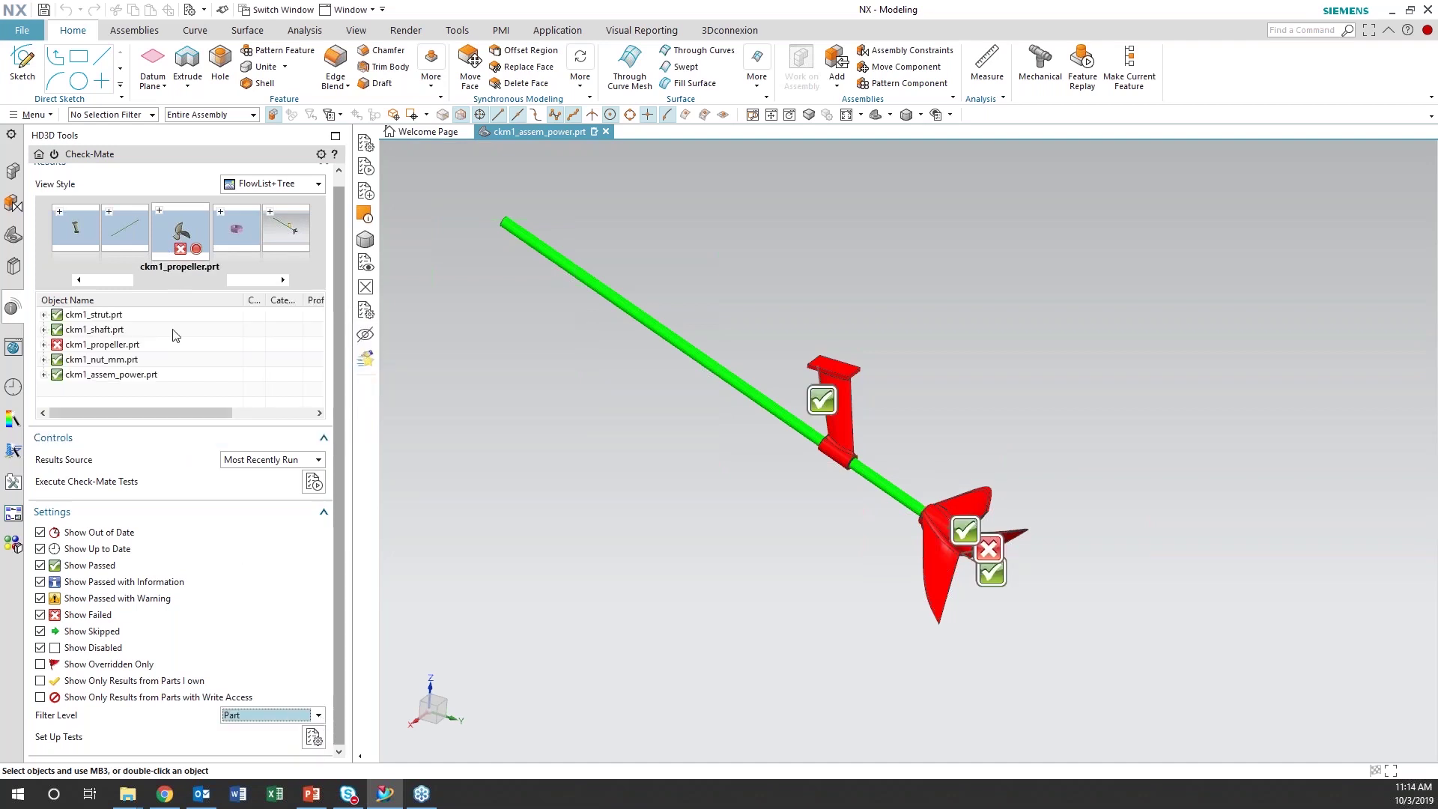
Expand the propeller's Objects - Tiny result down to its individual edges and select edge R-1173-11
{"action": "left_click", "coordinate": [83, 346]}
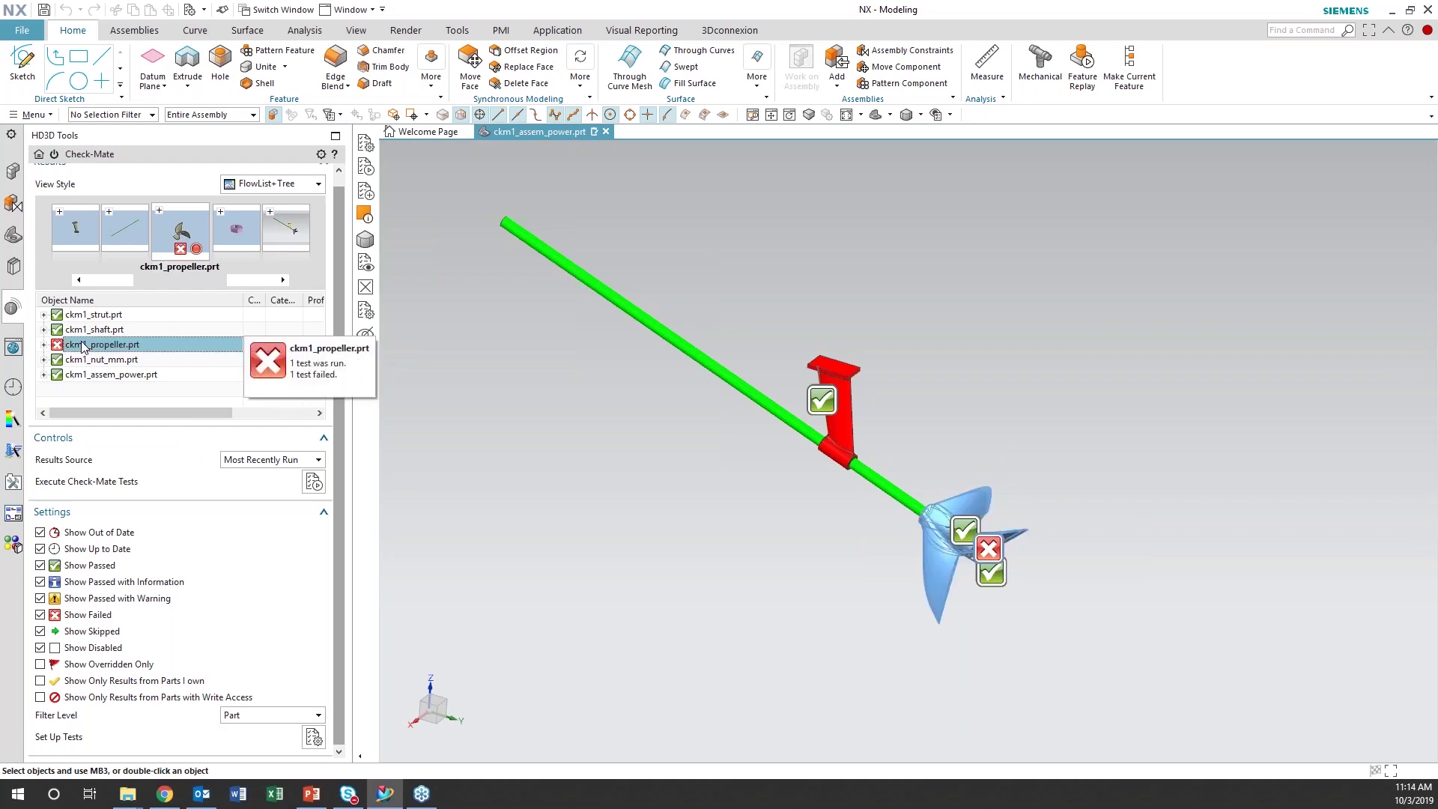
{"action": "left_click", "coordinate": [43, 344]}
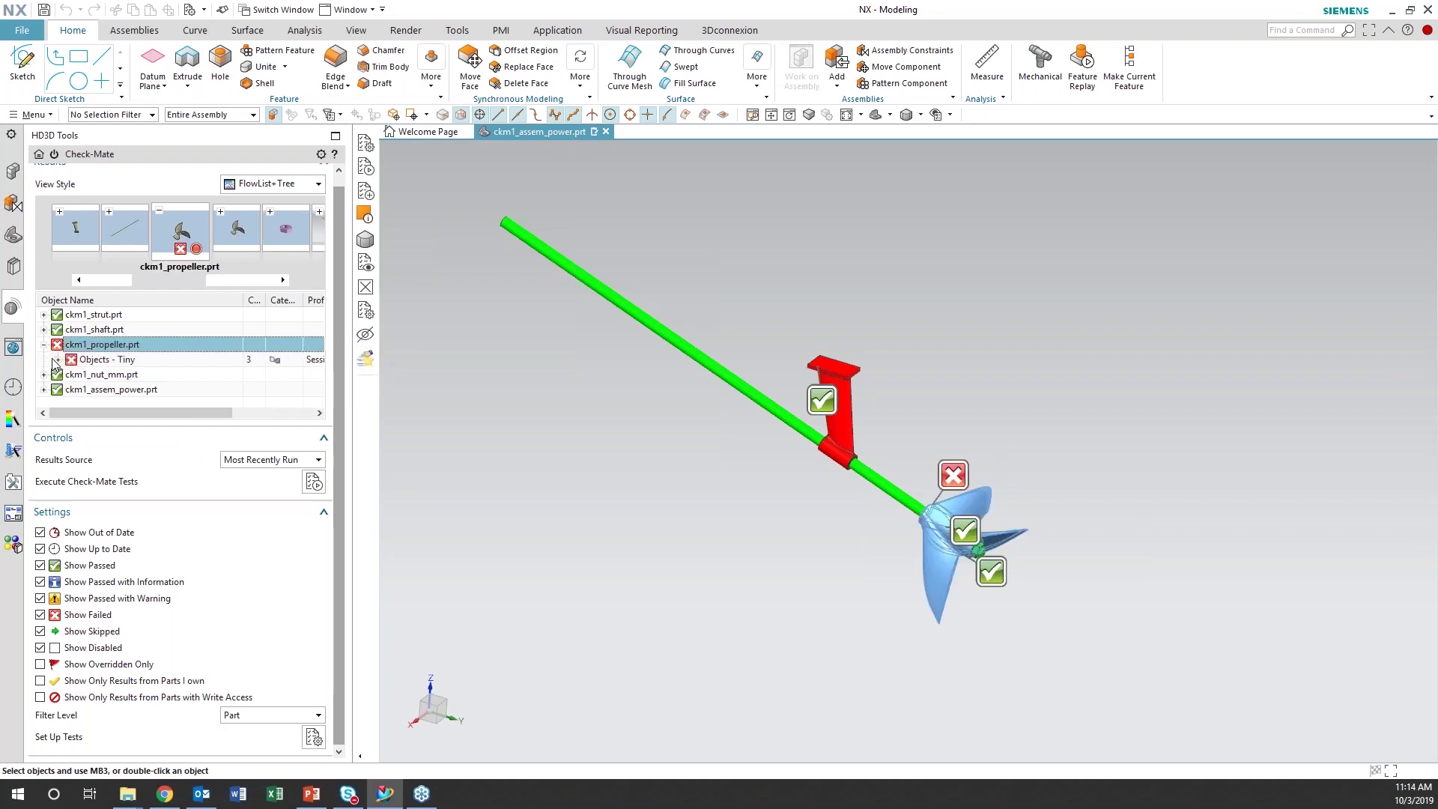
{"action": "left_click", "coordinate": [57, 360]}
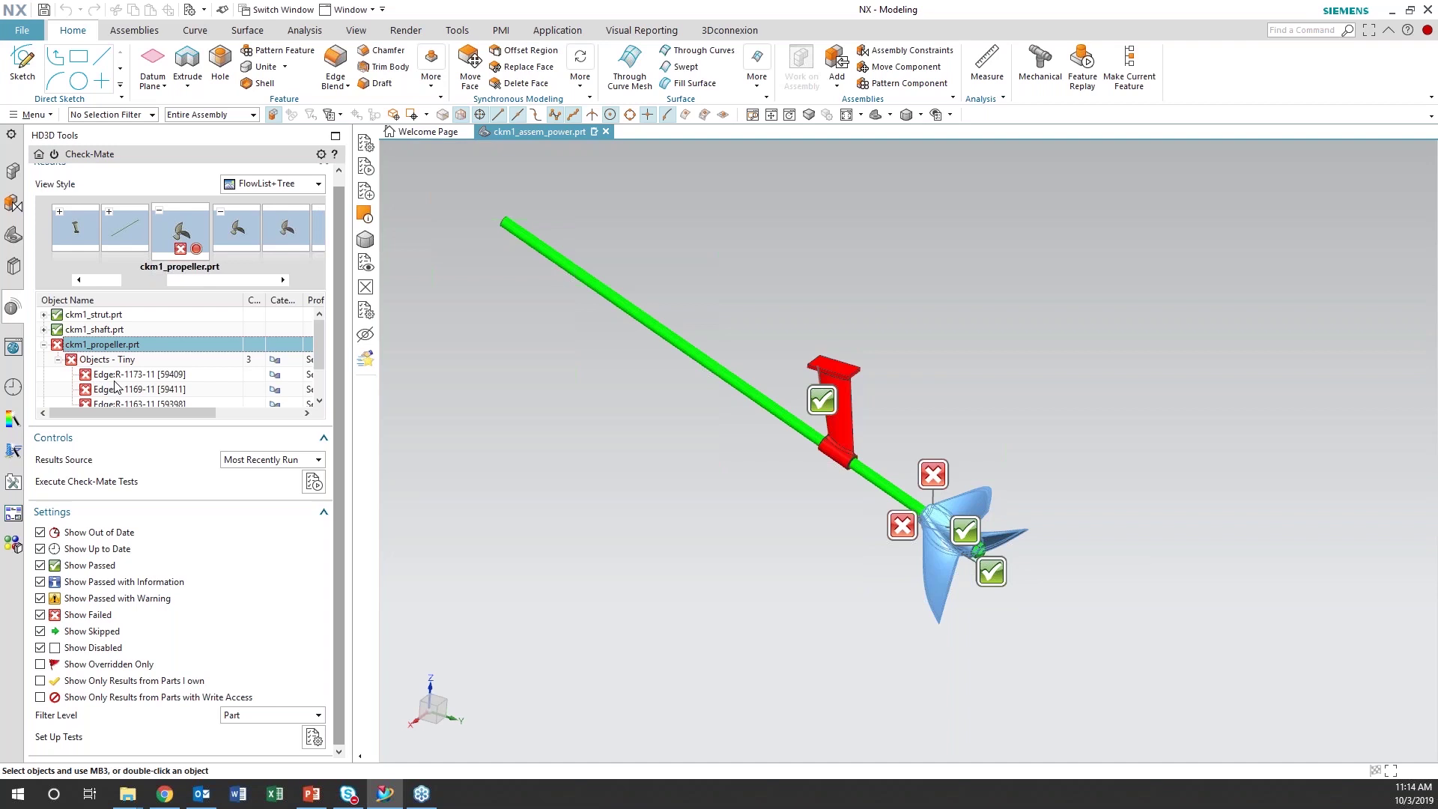
{"action": "left_click", "coordinate": [115, 379]}
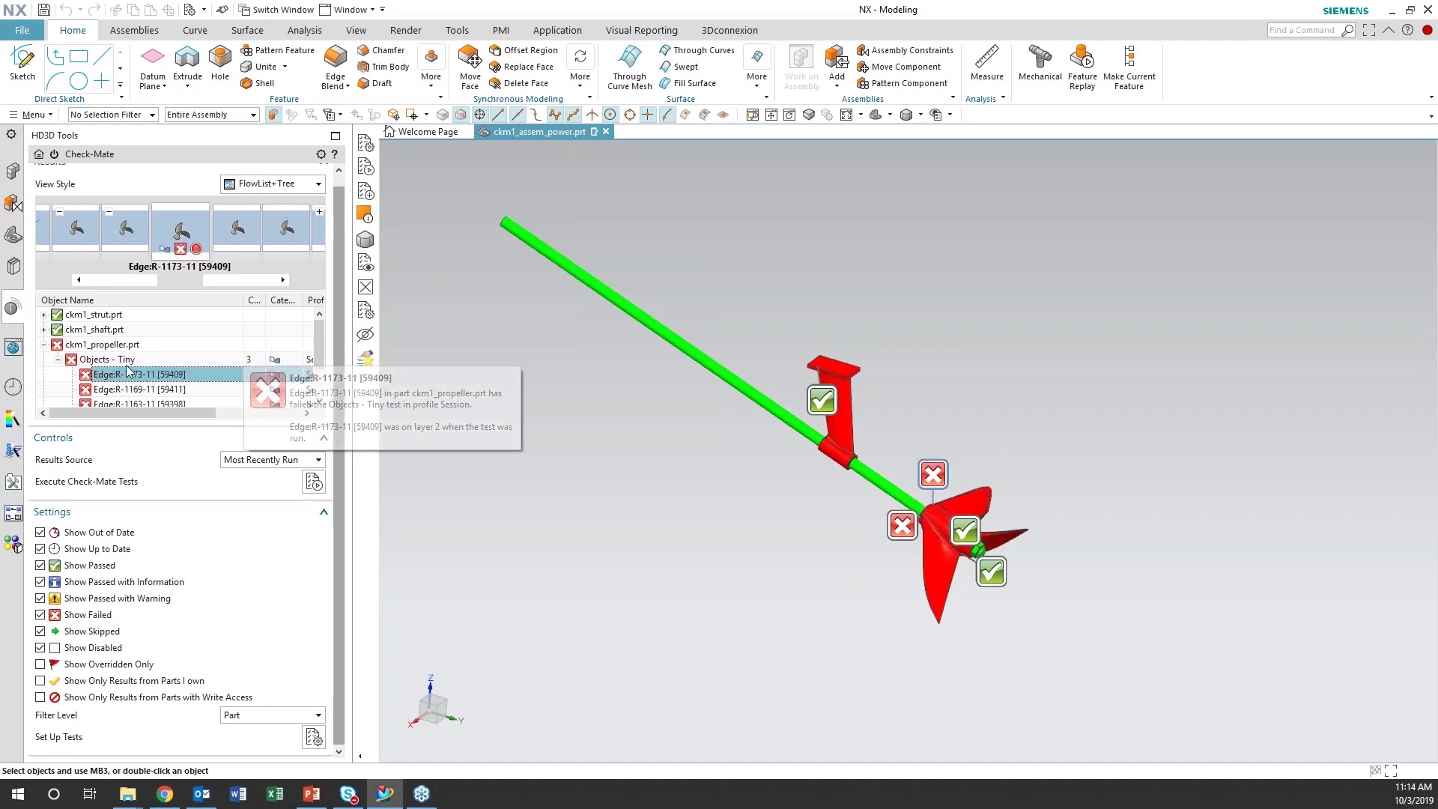
Open ckm1_propeller.prt in its own window from its Check-Mate result
{"action": "left_click", "coordinate": [121, 350]}
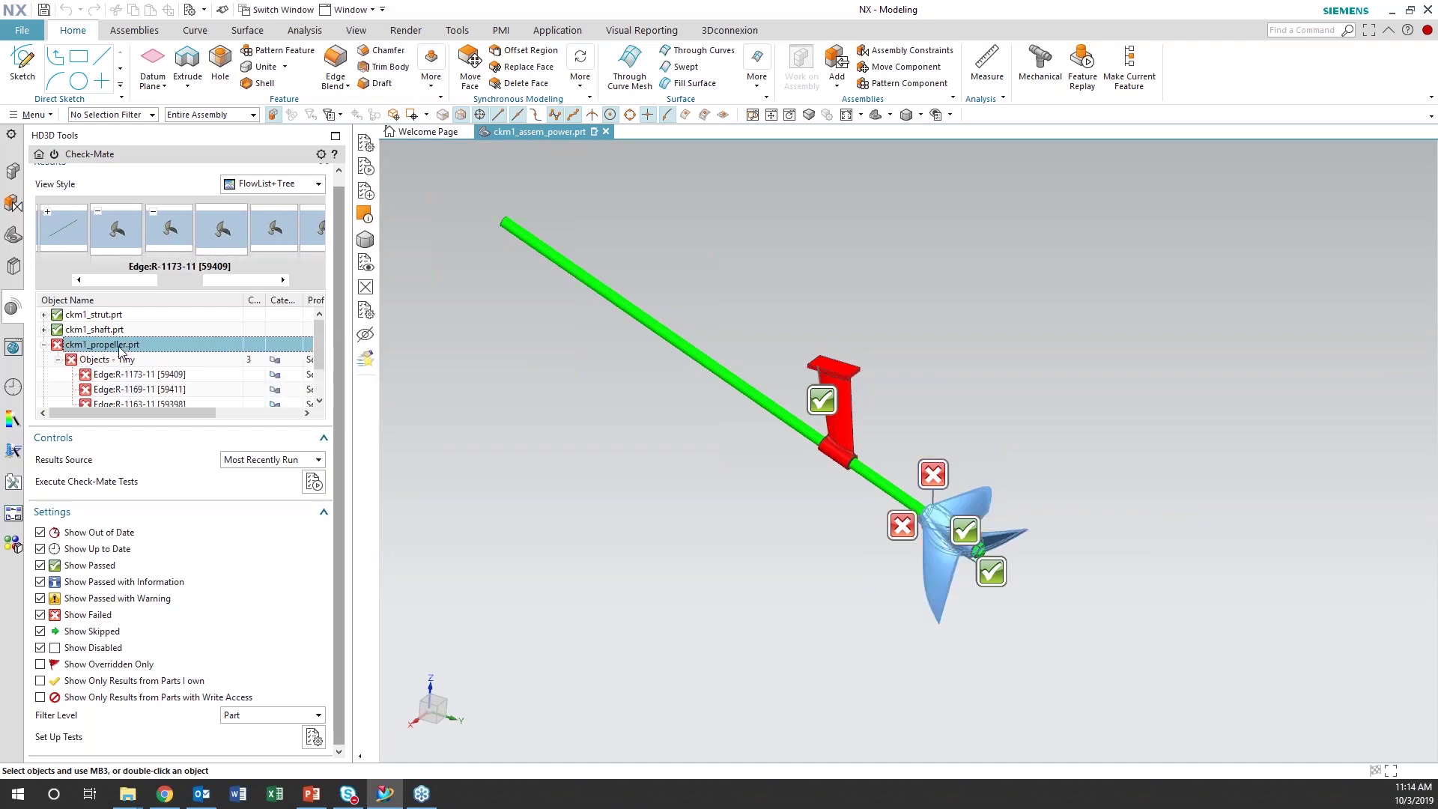
{"action": "right_click", "coordinate": [122, 351]}
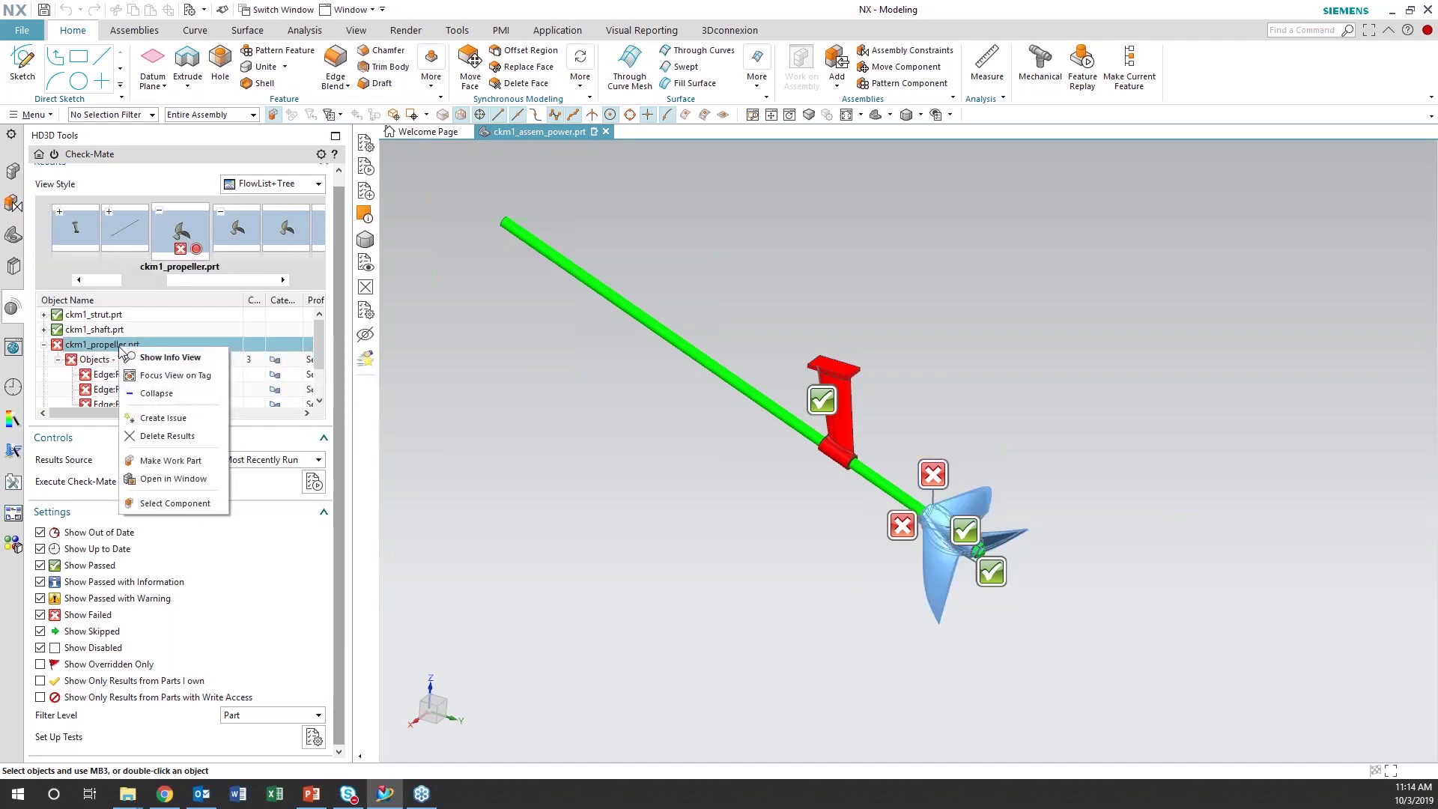
{"action": "left_click", "coordinate": [161, 479]}
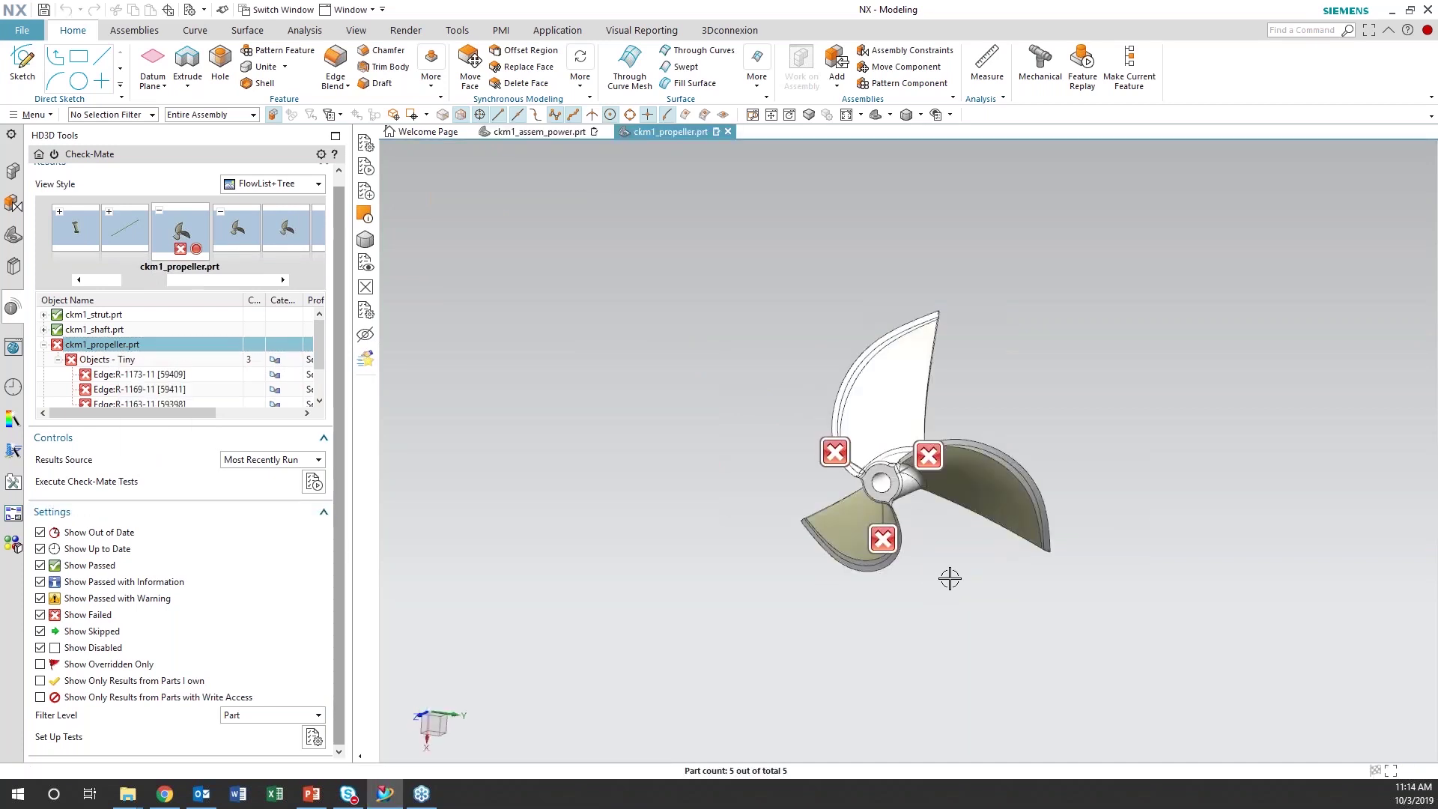
Focus the view on the result tag of the propeller's failed edge R-1173-11
{"action": "scroll", "coordinate": [950, 578], "scroll_direction": "down", "scroll_amount": 4}
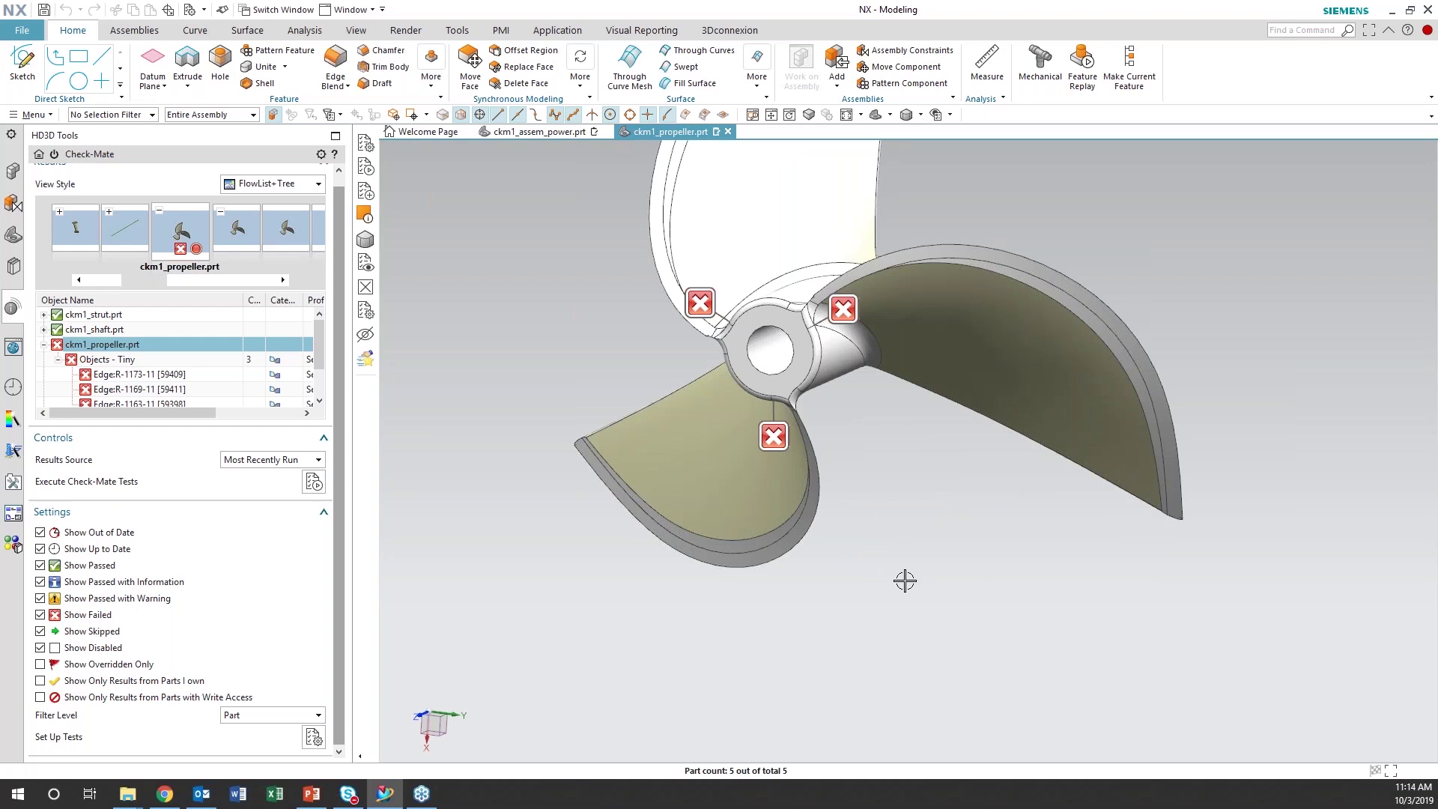
{"action": "left_click", "coordinate": [127, 374]}
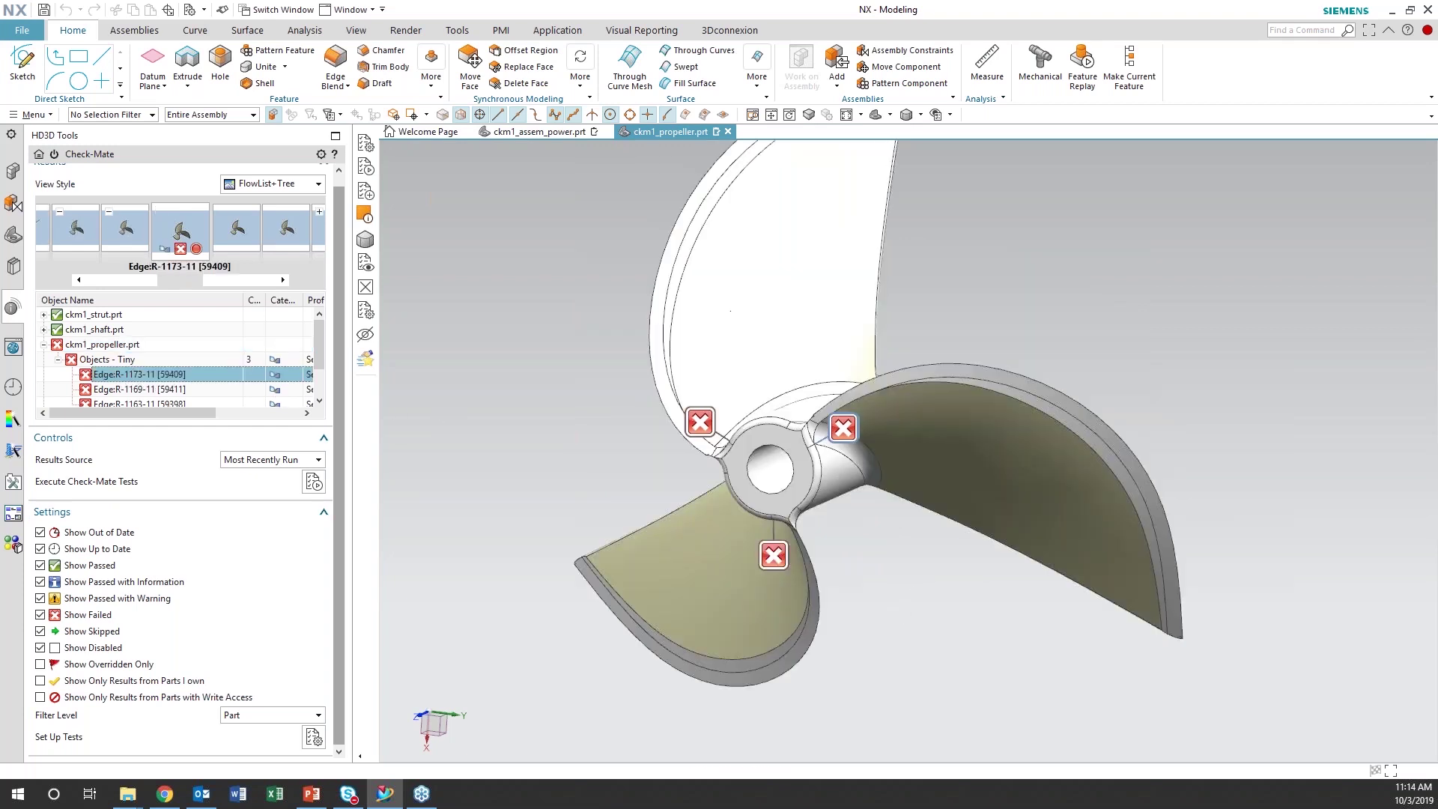
{"action": "right_click", "coordinate": [135, 381]}
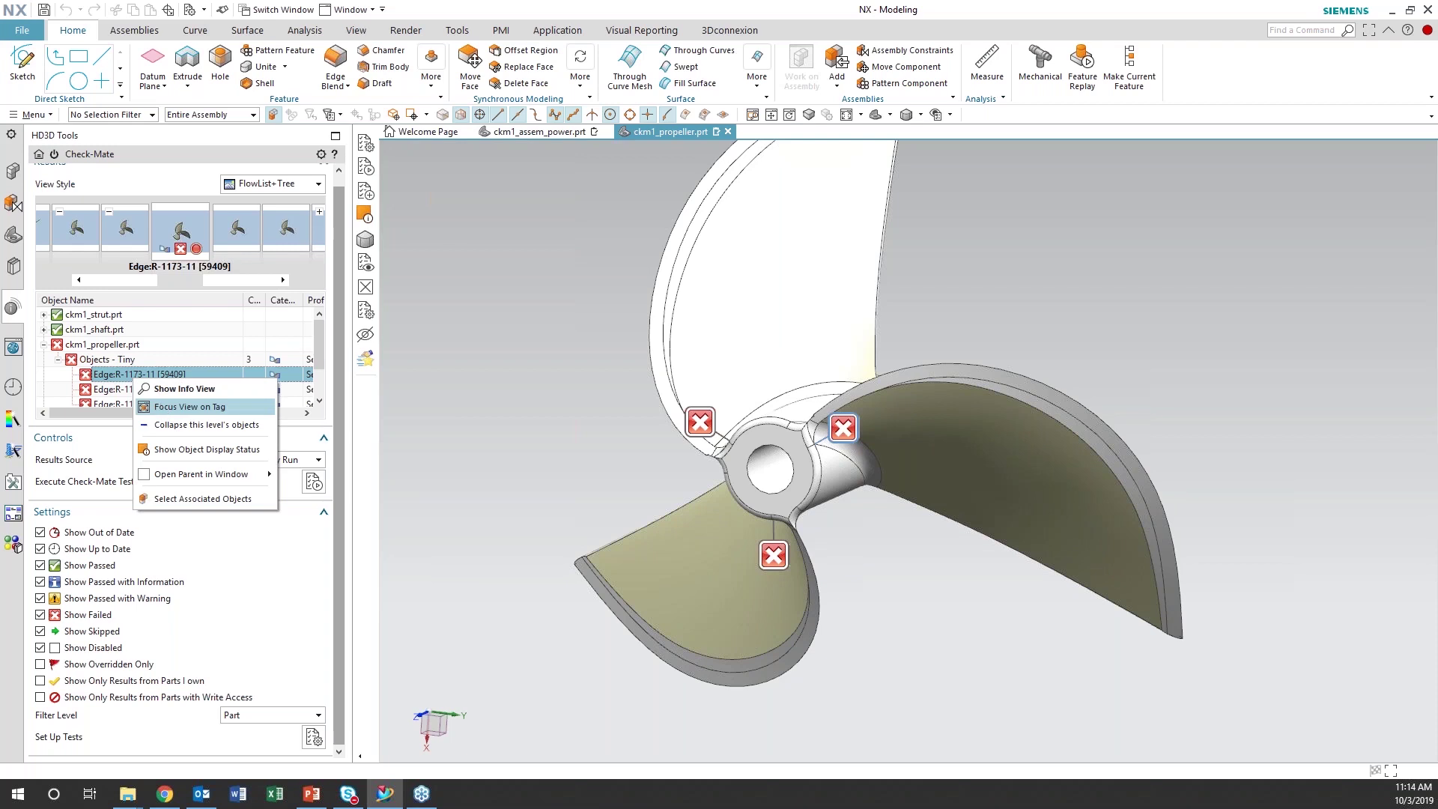
{"action": "left_click", "coordinate": [189, 406]}
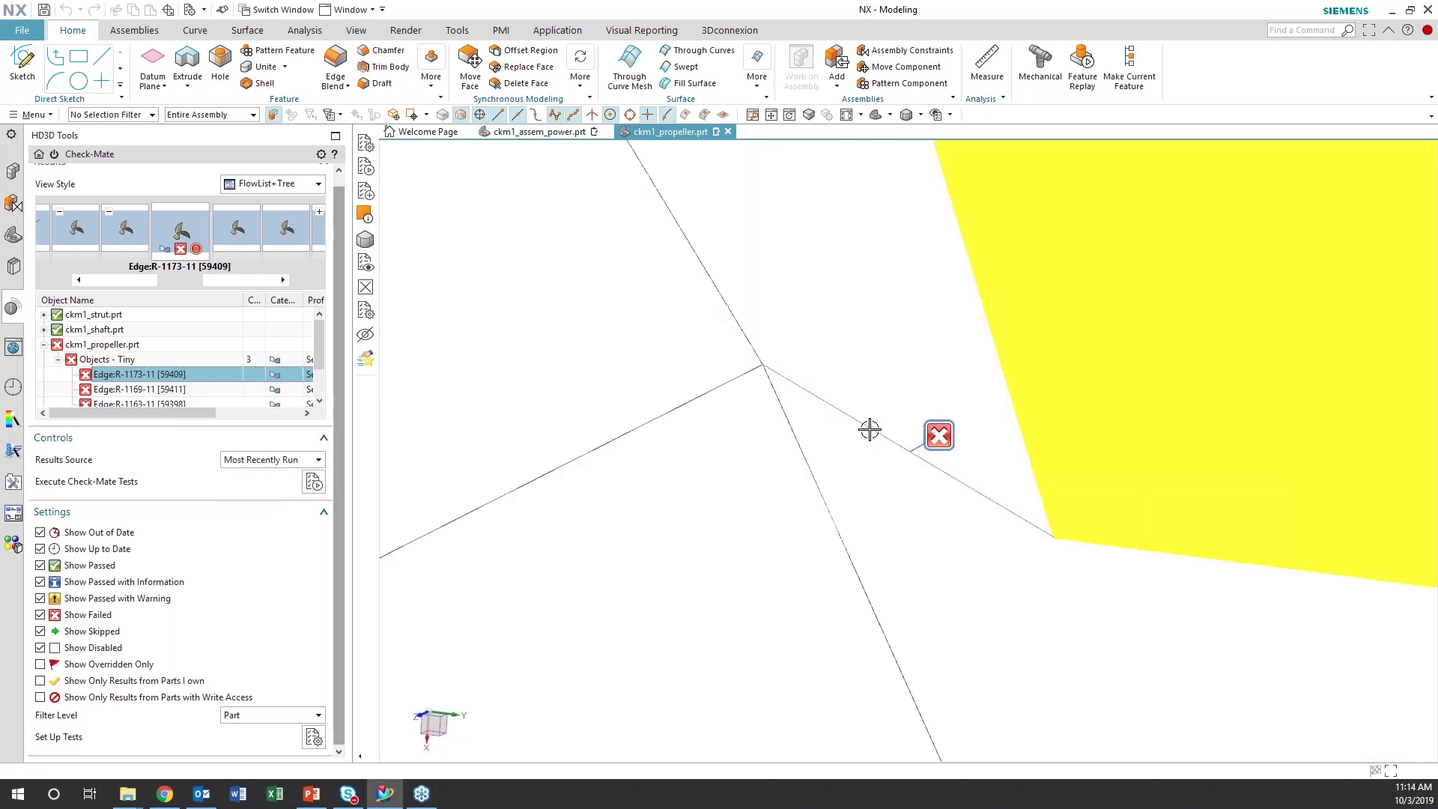
Restrict selection to edges, check the length of the tagged tiny edge in its object information, and close the report
{"action": "left_click", "coordinate": [152, 115]}
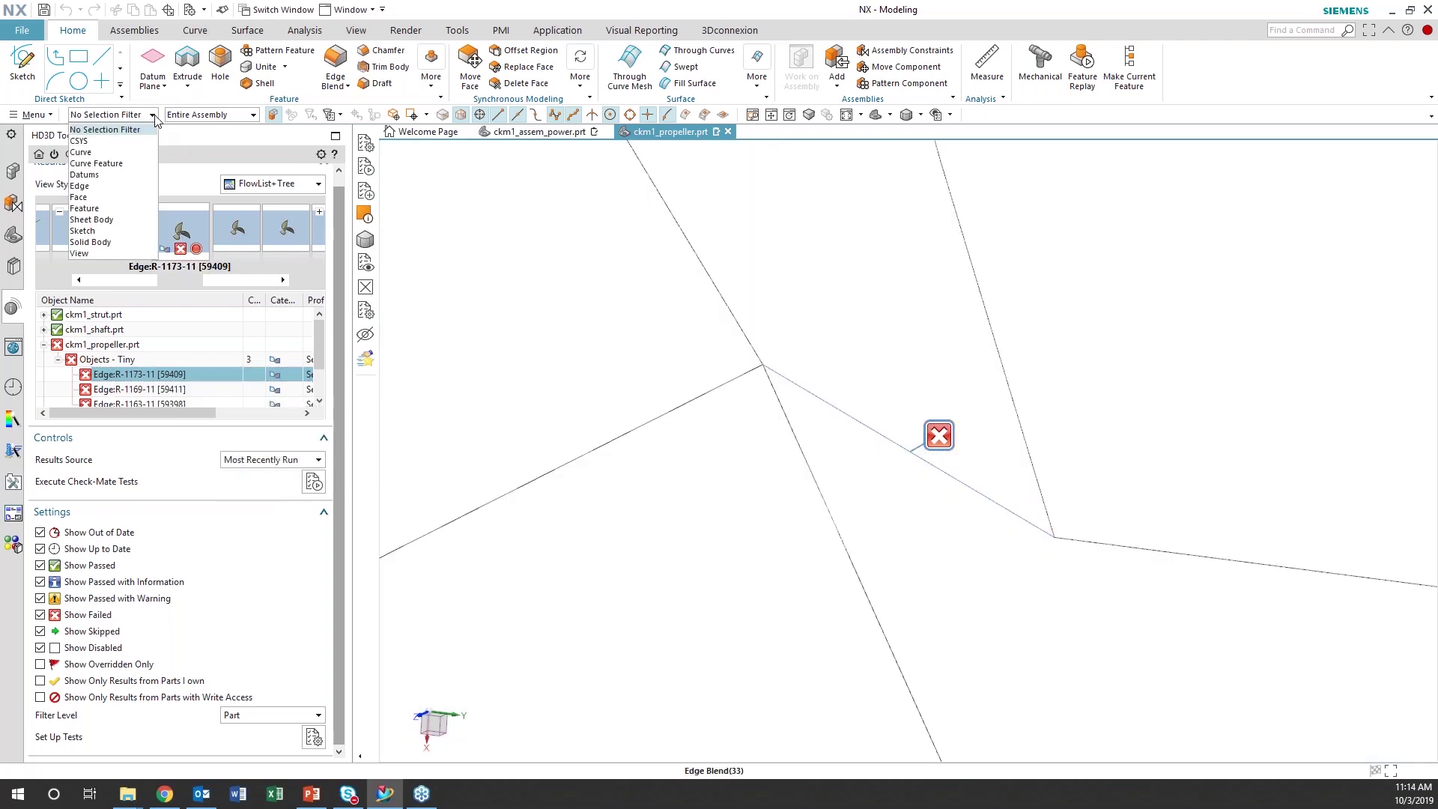
{"action": "left_click", "coordinate": [122, 185]}
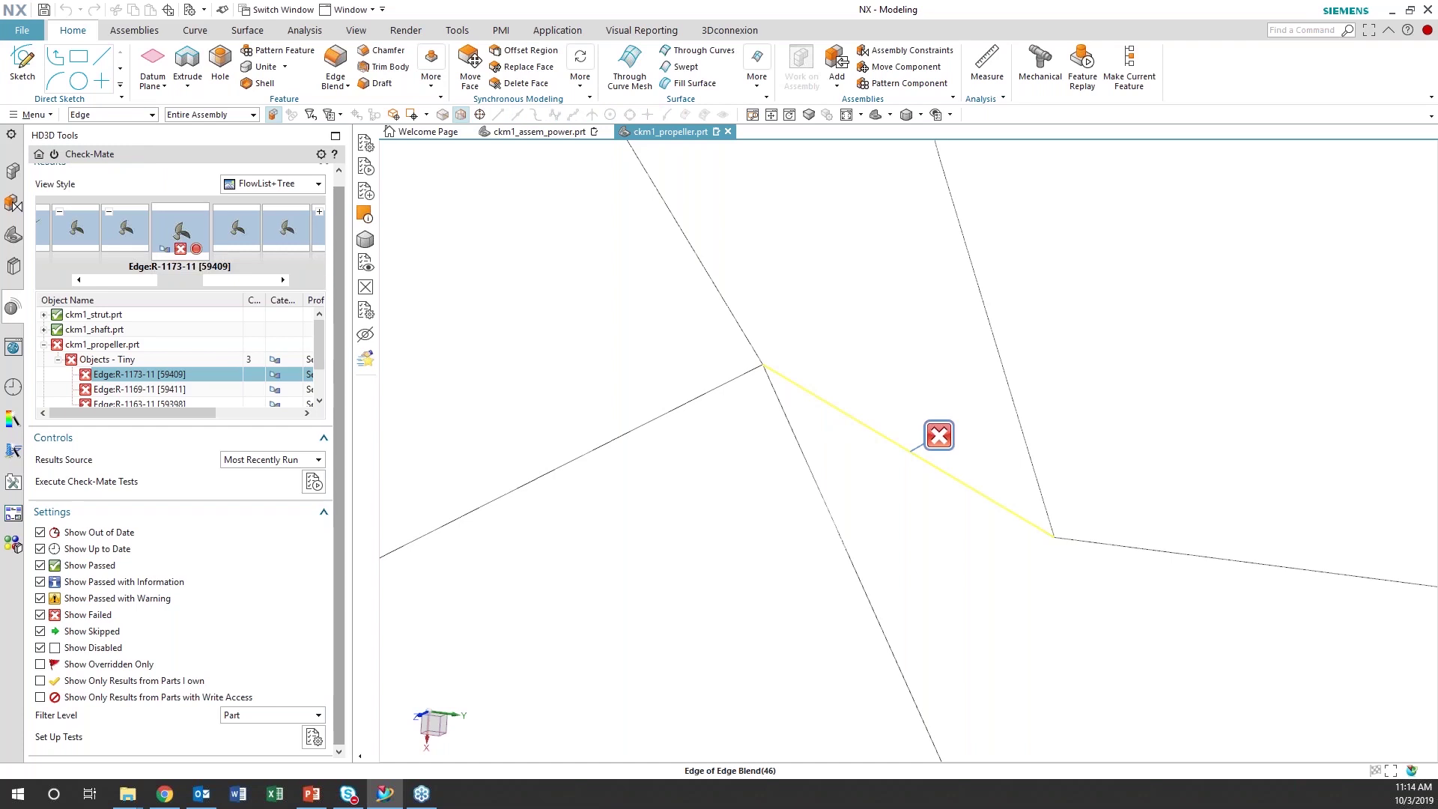
{"action": "left_click", "coordinate": [888, 438]}
{"action": "key", "text": "ctrl+i"}
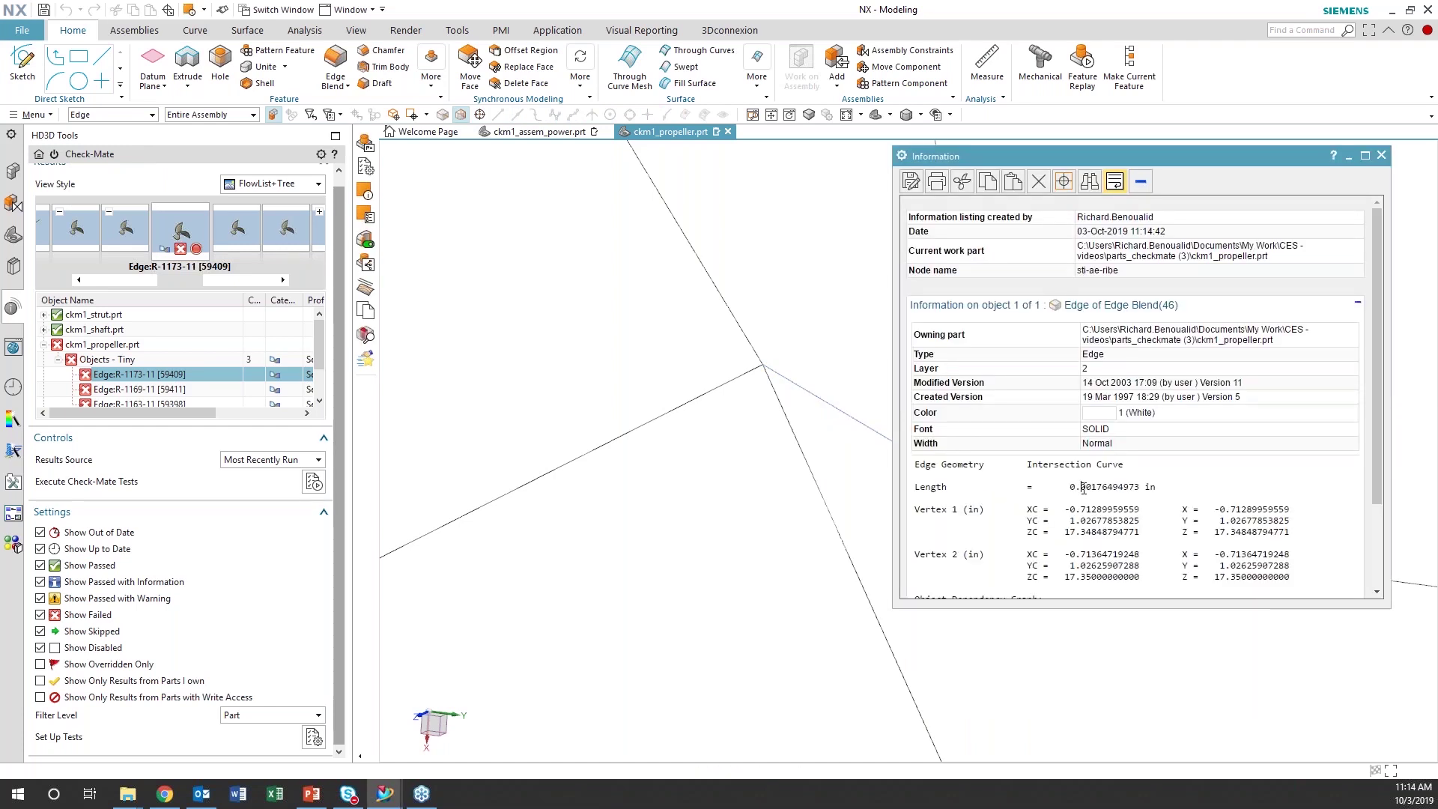
{"action": "left_click_drag", "start_coordinate": [1083, 488], "coordinate": [1109, 501]}
{"action": "left_click", "coordinate": [1382, 156]}
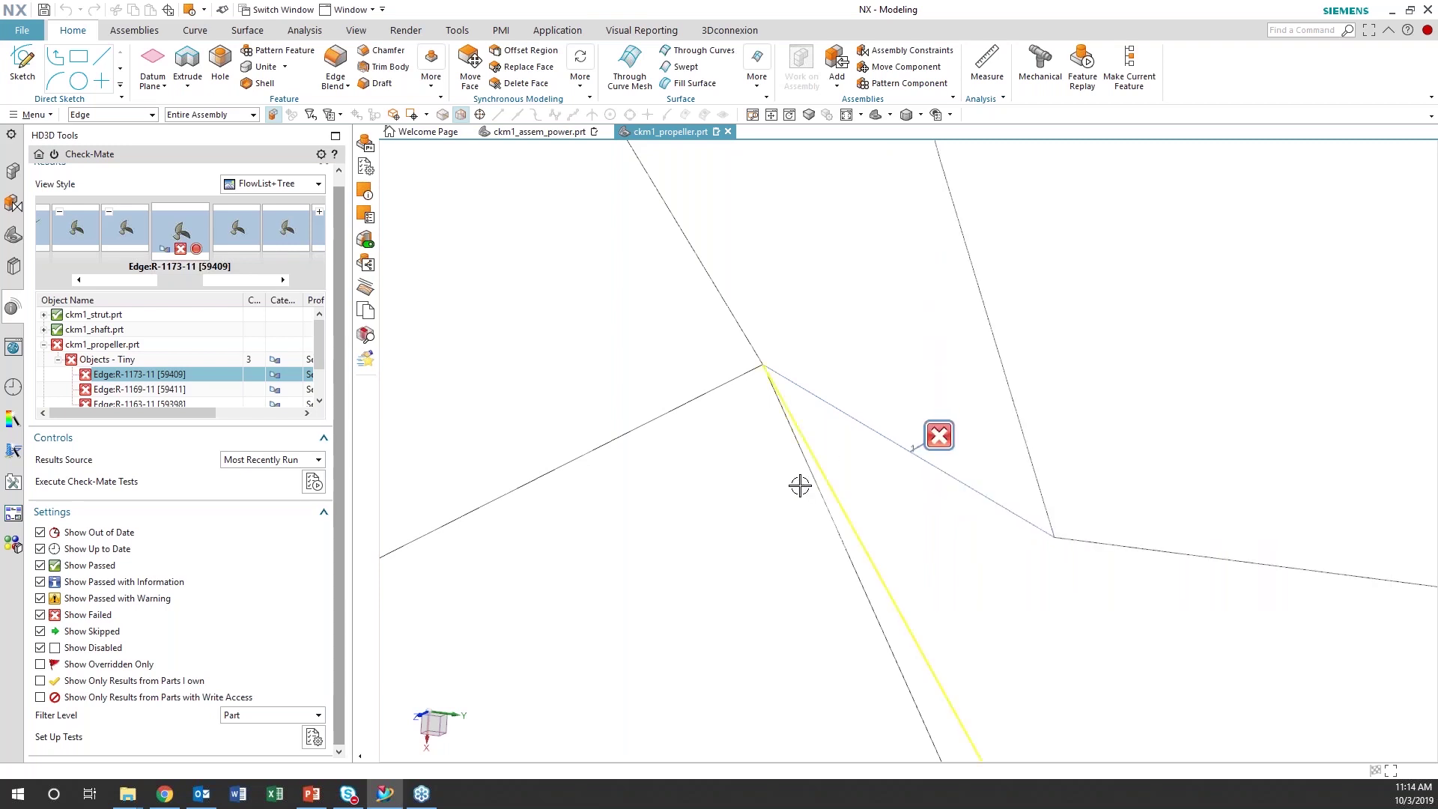
Return to the whole propeller hub and reset the selection filter to No Selection Filter
{"action": "scroll", "coordinate": [800, 486], "scroll_direction": "down", "scroll_amount": 2}
{"action": "scroll", "coordinate": [761, 665], "scroll_direction": "up", "scroll_amount": 1}
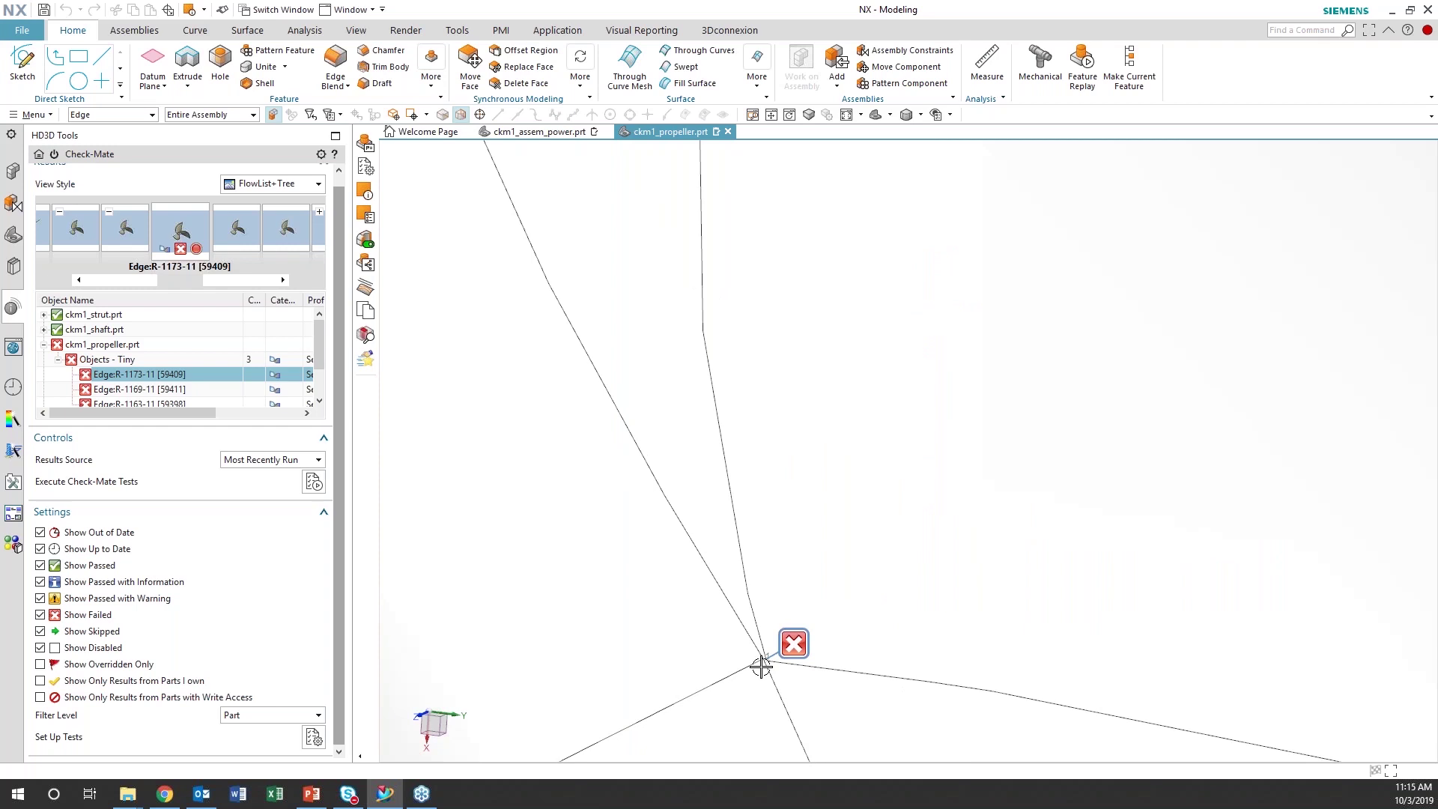
{"action": "scroll", "coordinate": [902, 546], "scroll_direction": "down", "scroll_amount": 5}
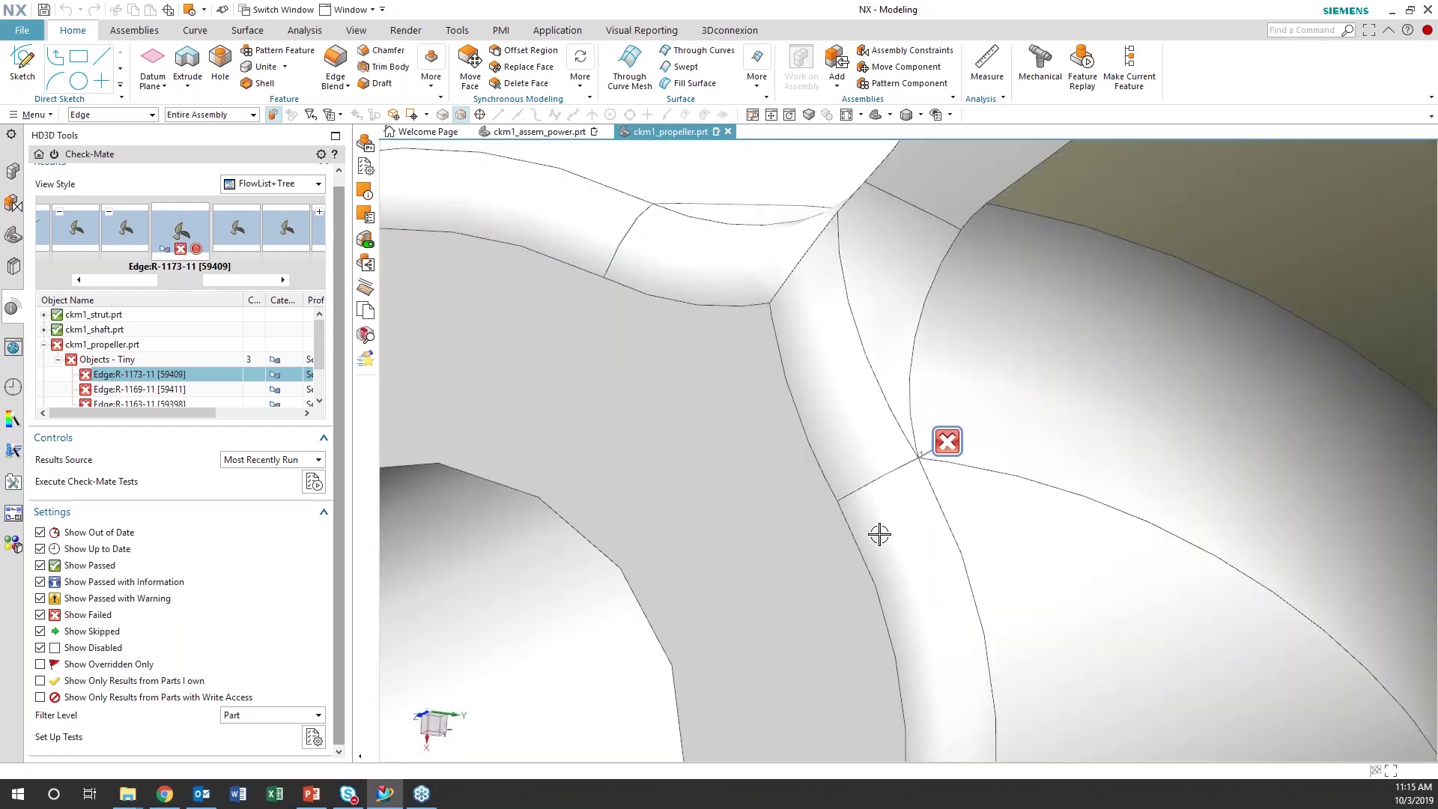
{"action": "scroll", "coordinate": [880, 534], "scroll_direction": "up", "scroll_amount": 5}
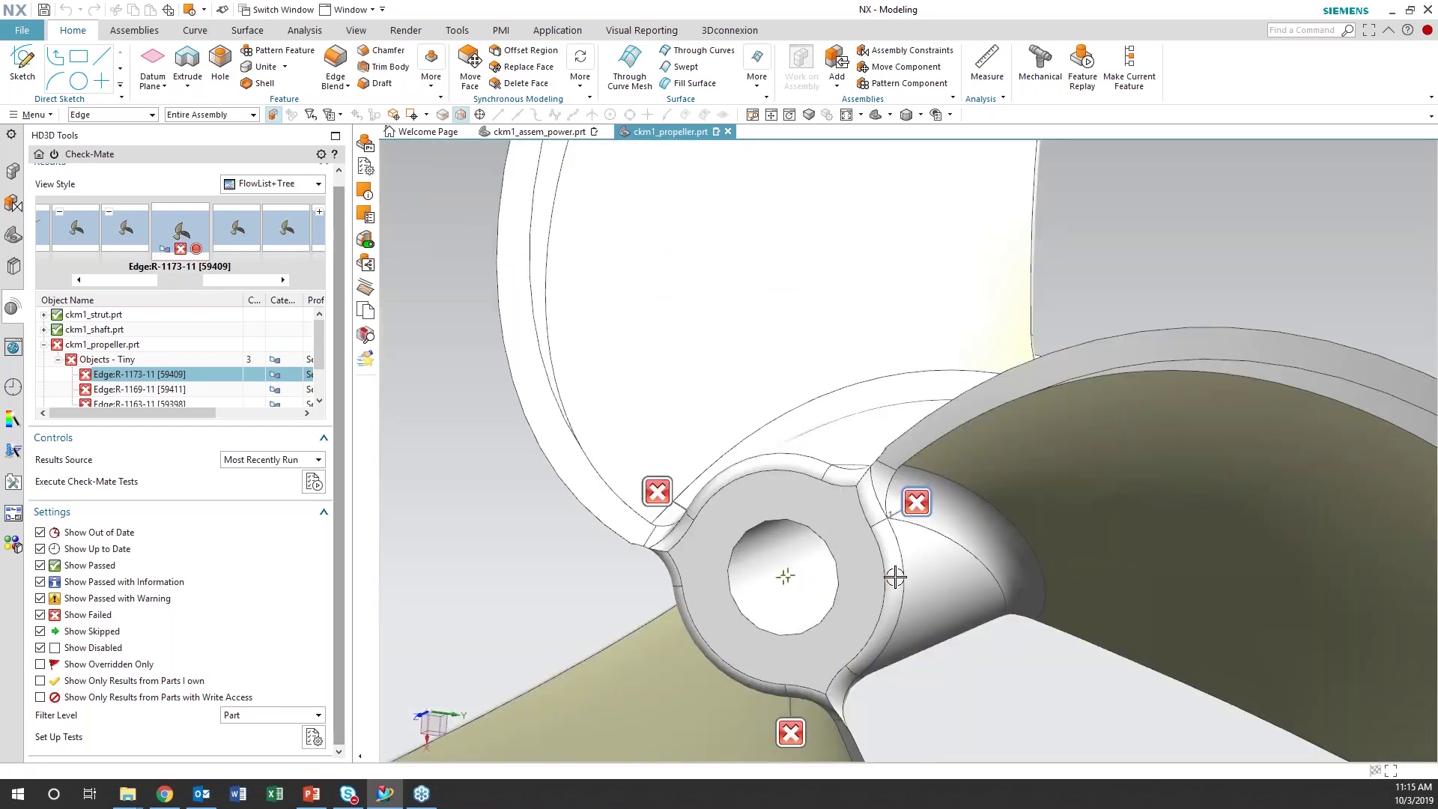
{"action": "left_click", "coordinate": [152, 115]}
{"action": "left_click", "coordinate": [105, 126]}
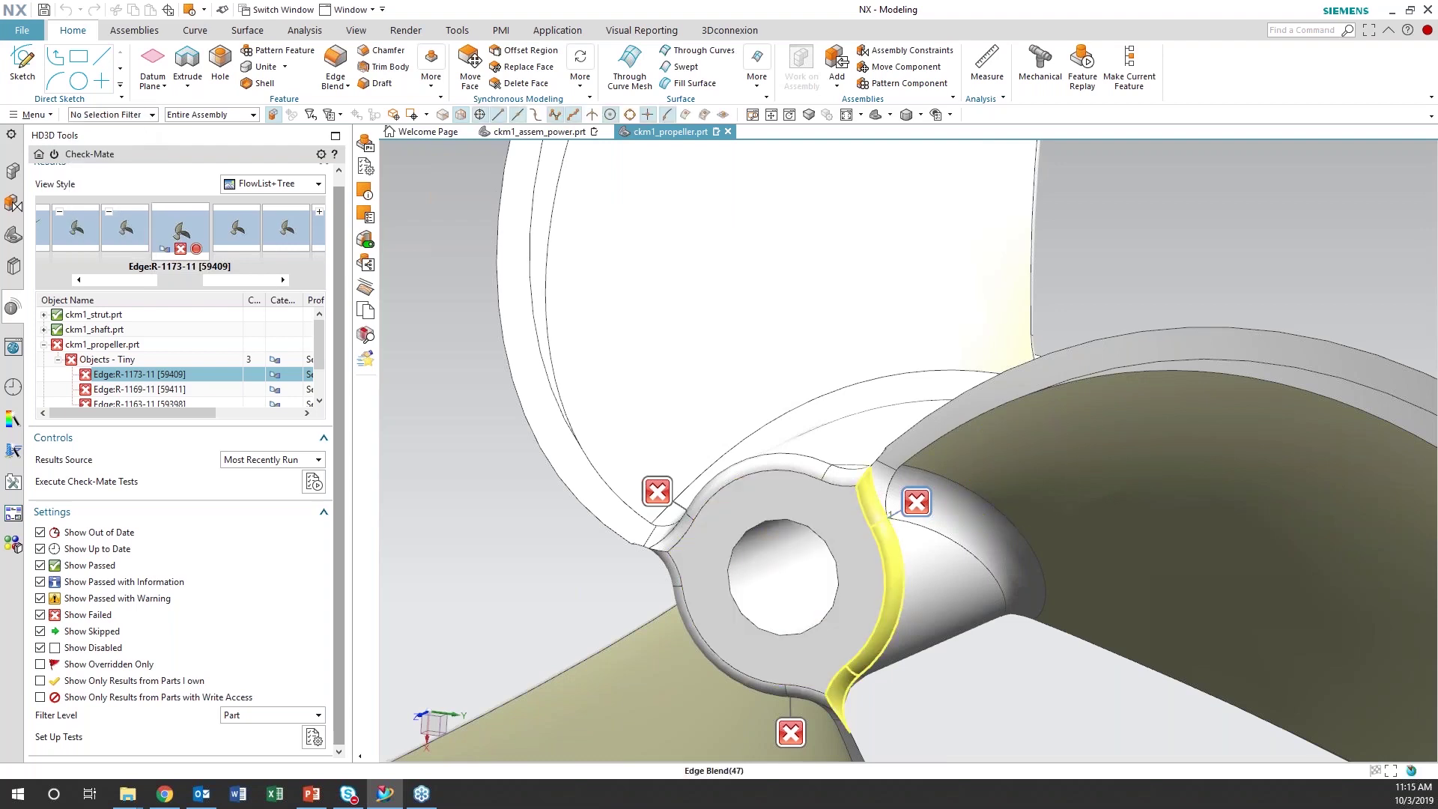
Set the radius of the three edge blends around the front face of the propeller hub to .14
{"action": "double_click", "coordinate": [887, 515]}
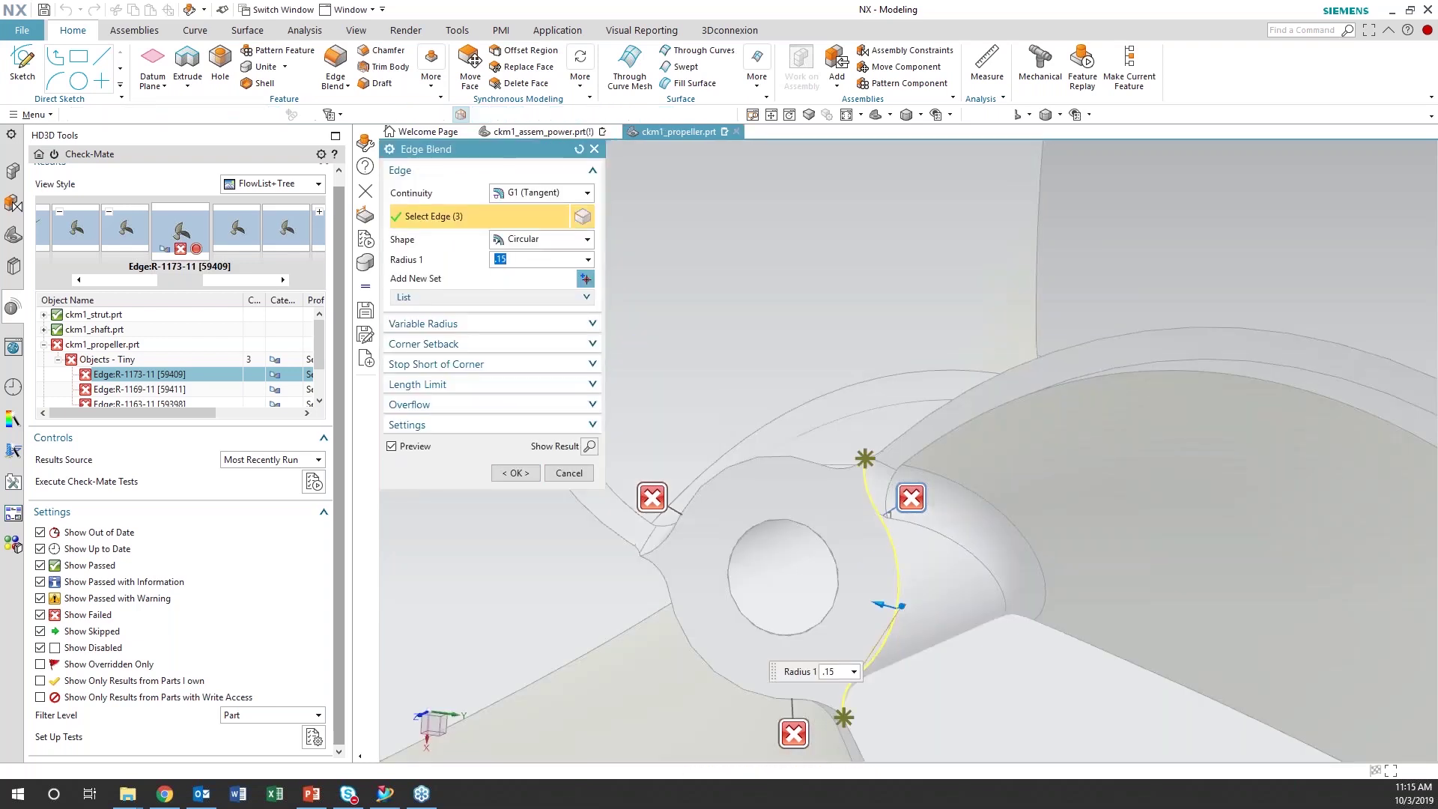
{"action": "type", "text": ".1"}
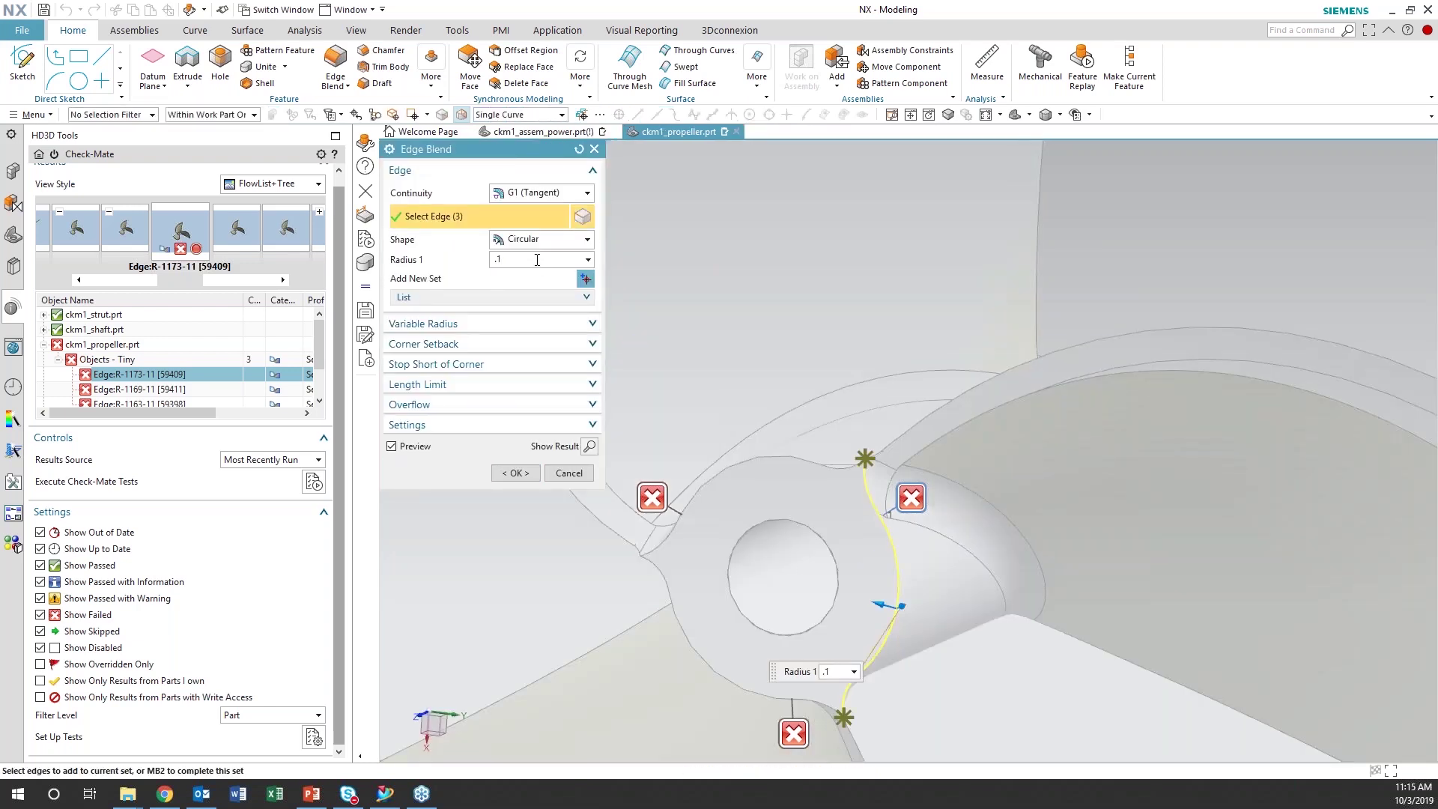
{"action": "left_click", "coordinate": [517, 475]}
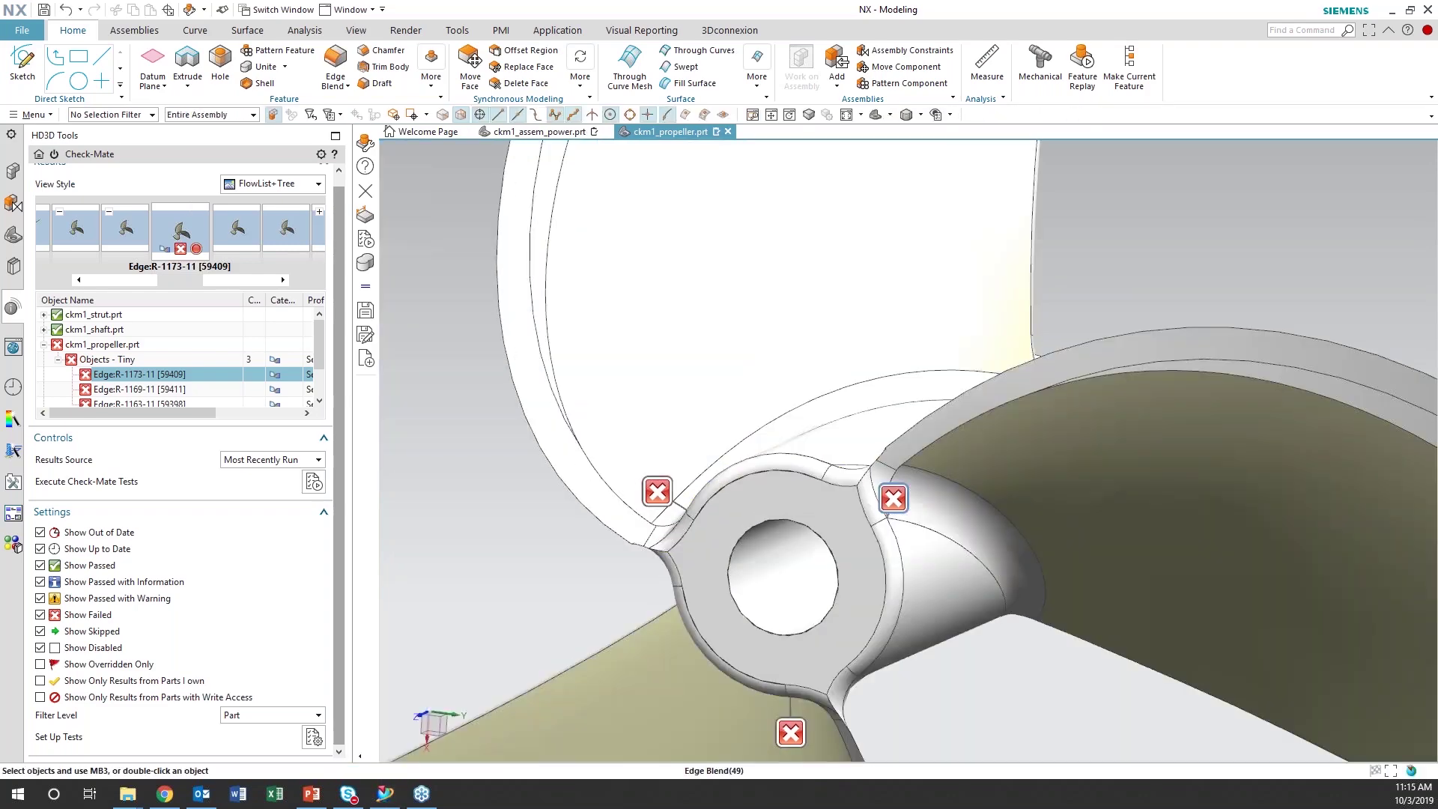
{"action": "double_click", "coordinate": [764, 461]}
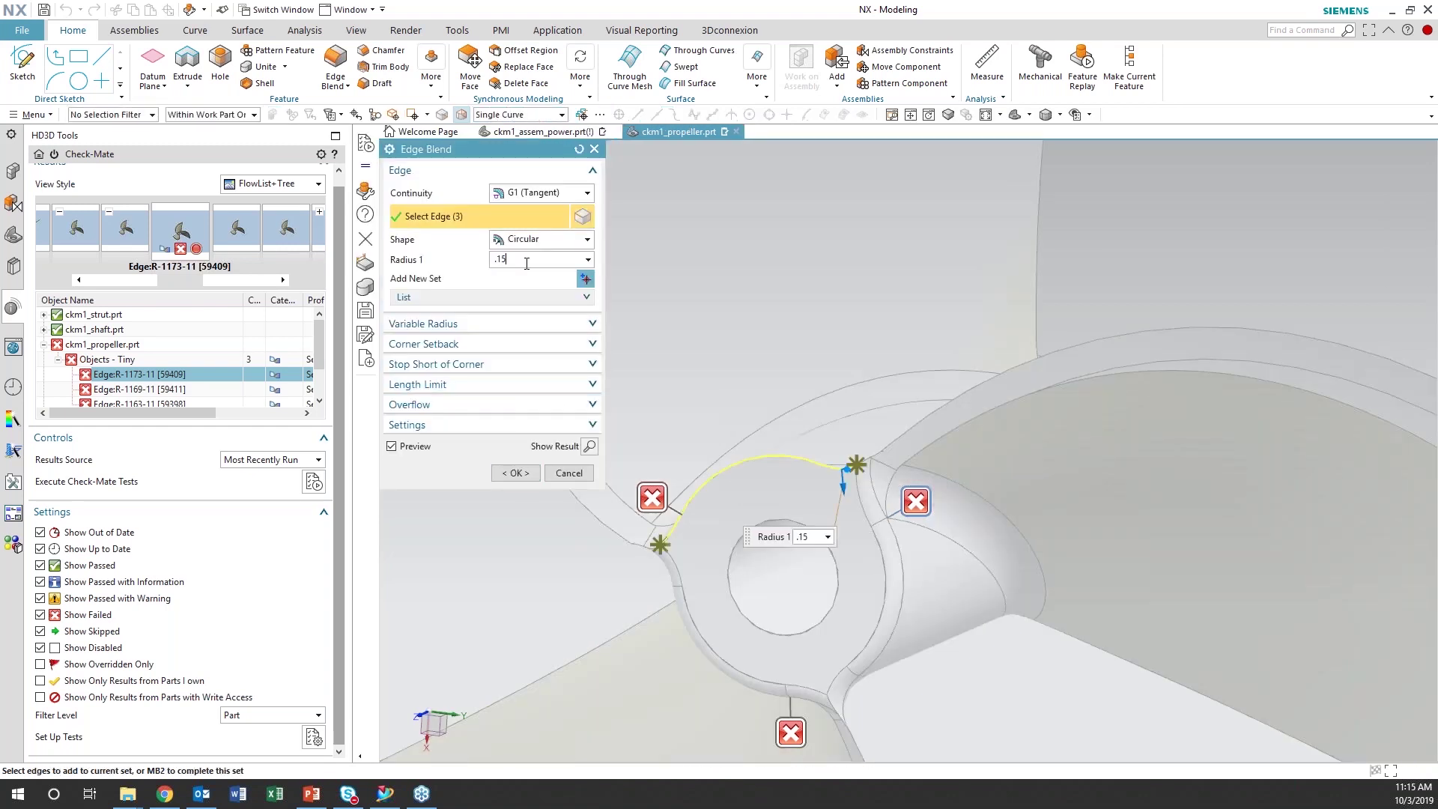
{"action": "type", "text": "4"}
{"action": "left_click", "coordinate": [513, 472]}
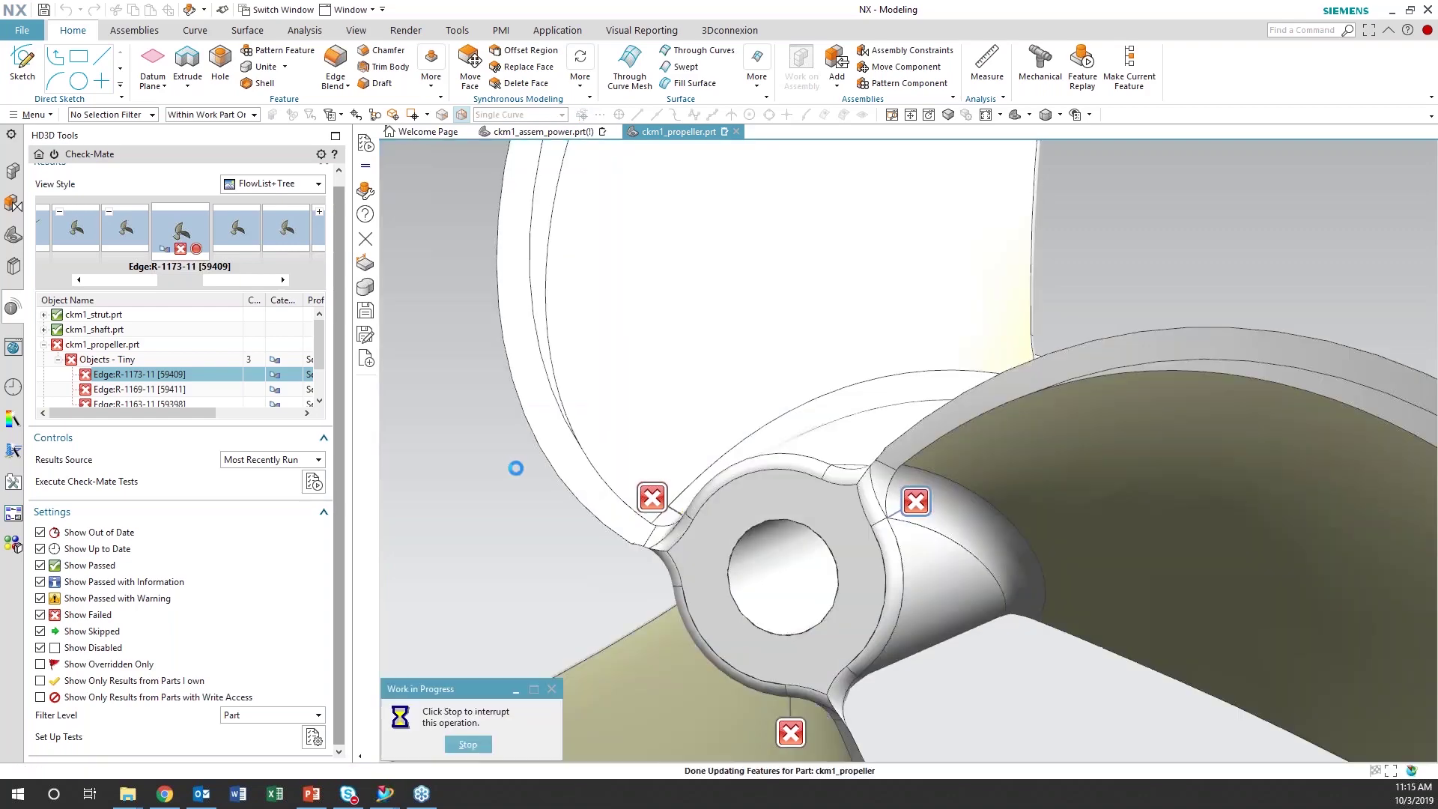
{"action": "double_click", "coordinate": [738, 674]}
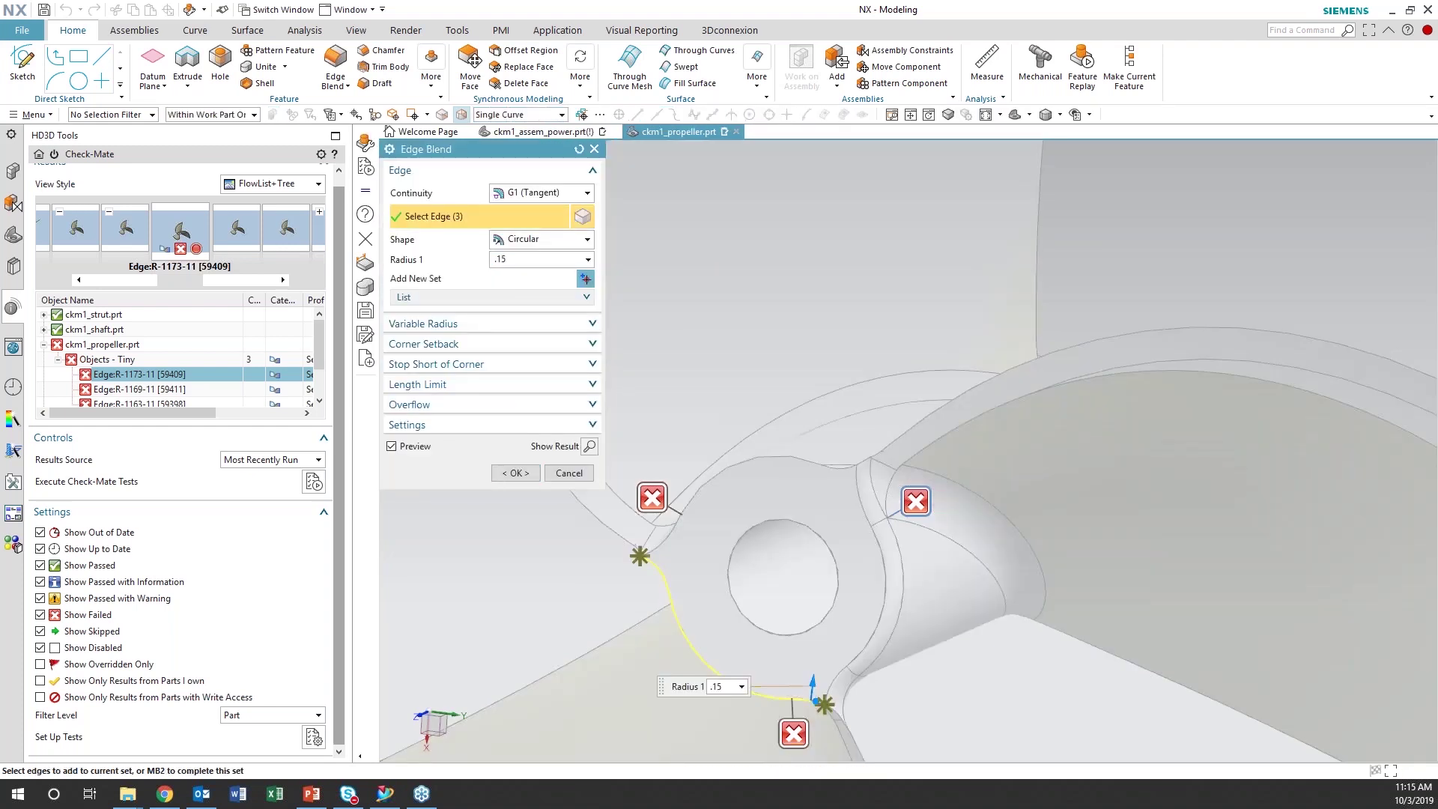
{"action": "type", "text": ".14"}
{"action": "left_click", "coordinate": [515, 472]}
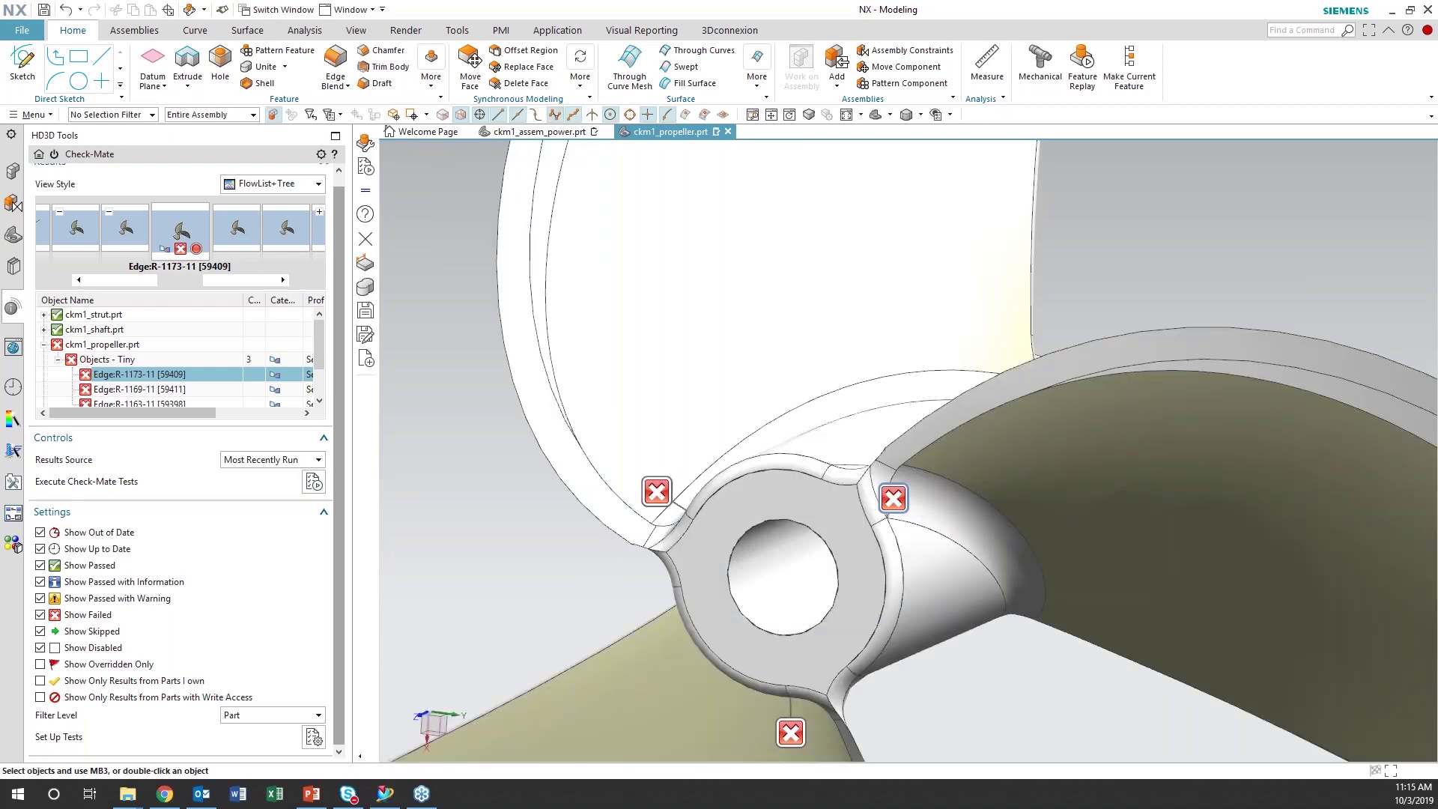
Rerun the Check-Mate tests and inspect the hub blend corner where the tiny edge was tagged
{"action": "left_click", "coordinate": [313, 481]}
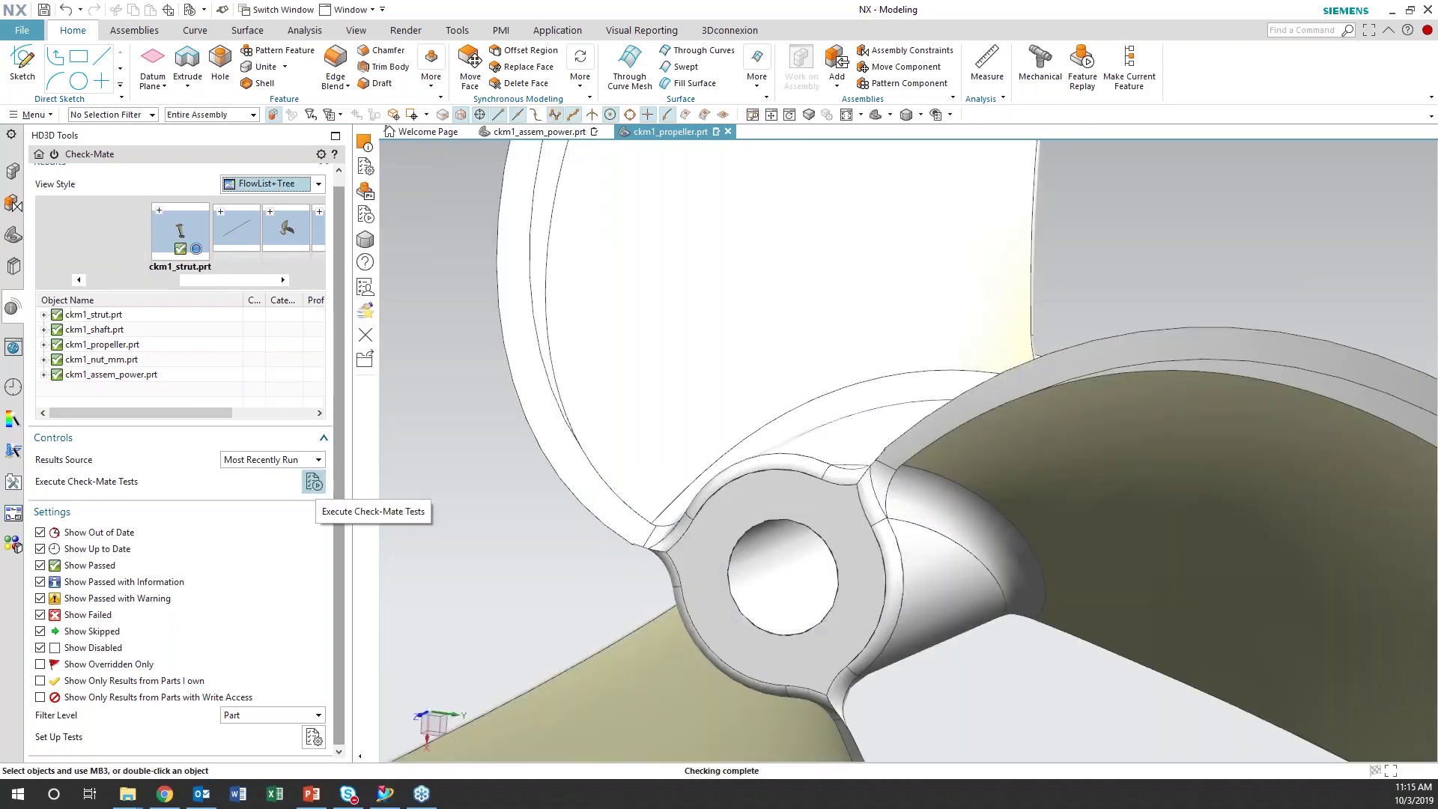
{"action": "scroll", "coordinate": [898, 589], "scroll_direction": "up", "scroll_amount": 2}
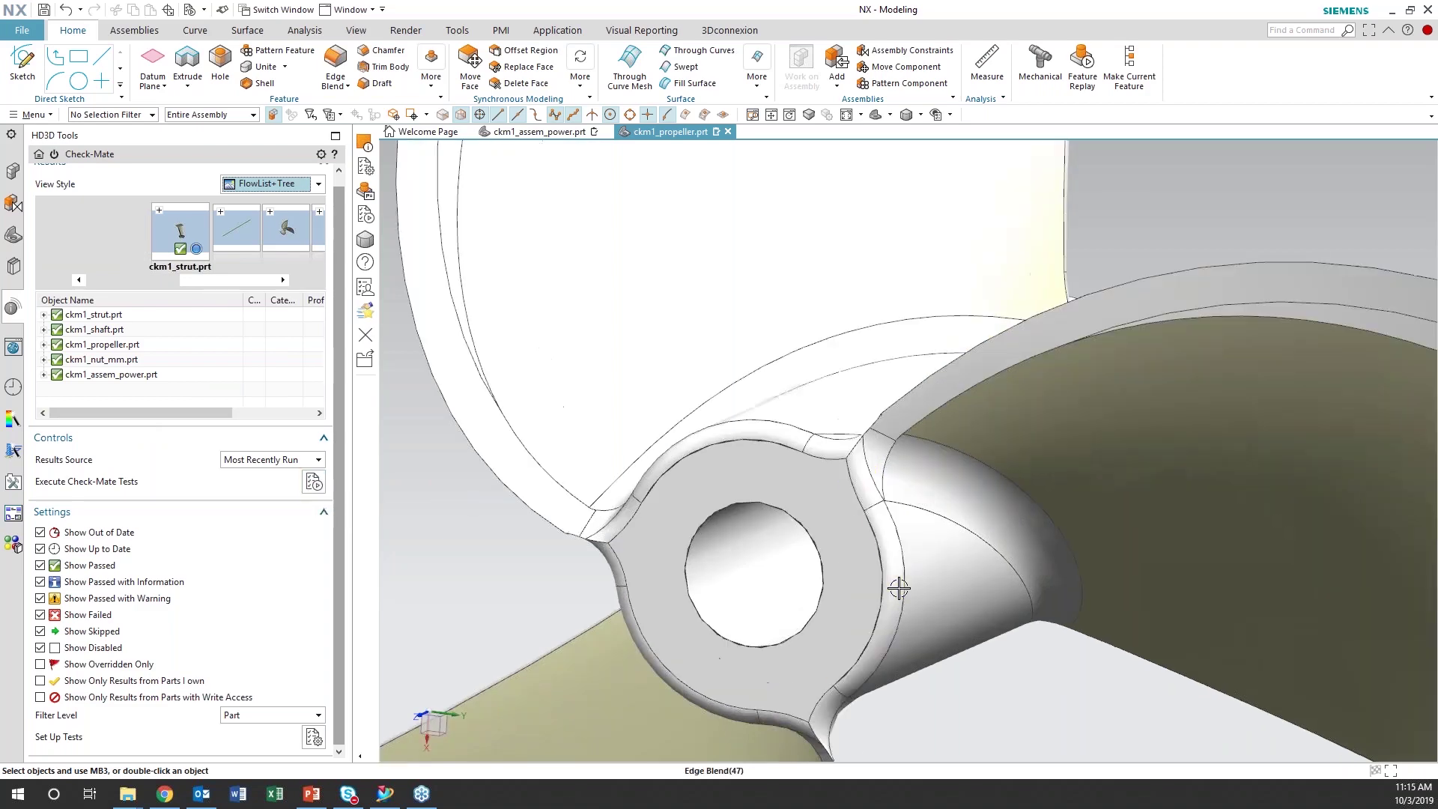
{"action": "scroll", "coordinate": [899, 589], "scroll_direction": "up", "scroll_amount": 3}
{"action": "middle_click_drag", "start_coordinate": [851, 324], "coordinate": [764, 638], "text": "shift"}
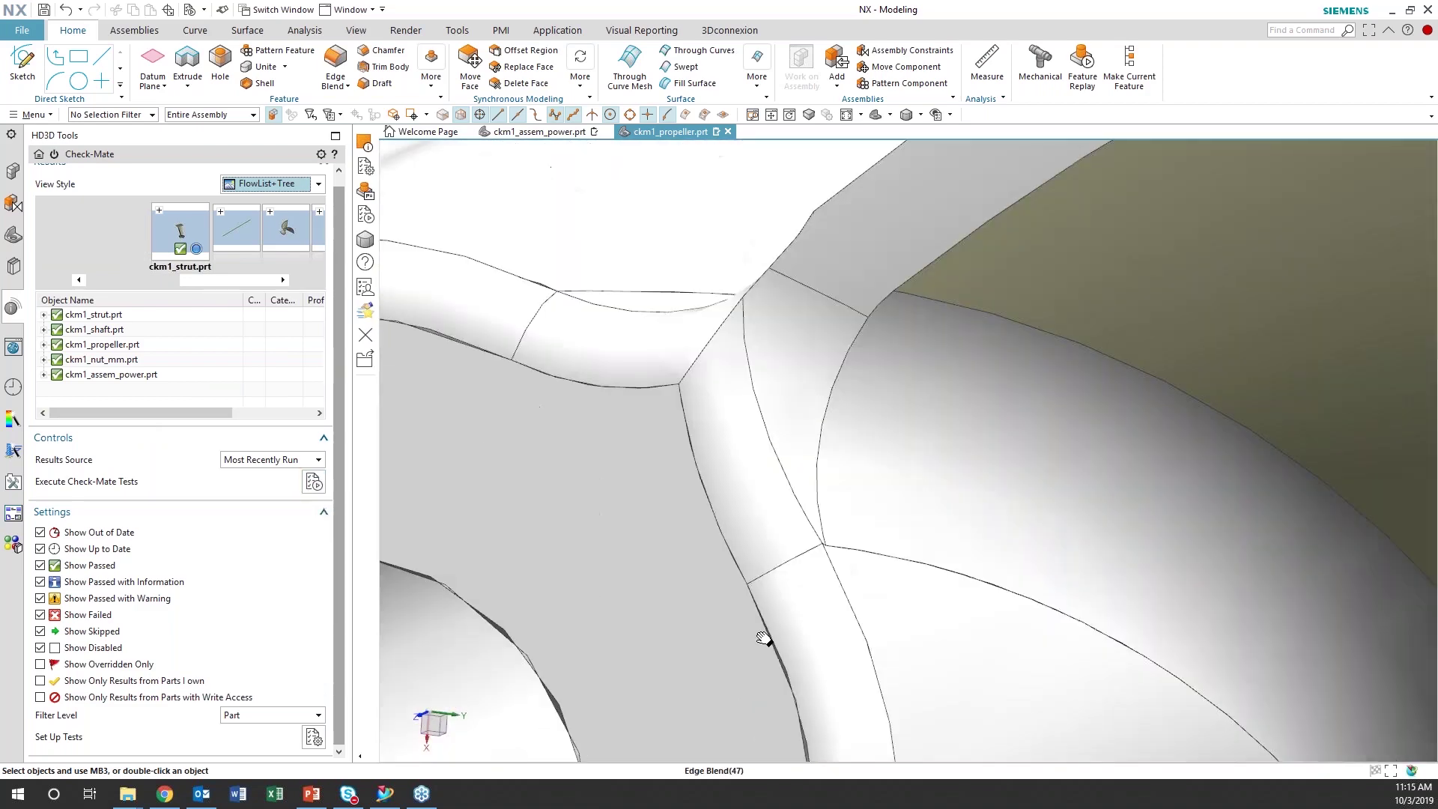
{"action": "scroll", "coordinate": [783, 617], "scroll_direction": "up", "scroll_amount": 2}
{"action": "scroll", "coordinate": [976, 330], "scroll_direction": "up", "scroll_amount": 2}
{"action": "scroll", "coordinate": [914, 302], "scroll_direction": "up", "scroll_amount": 2}
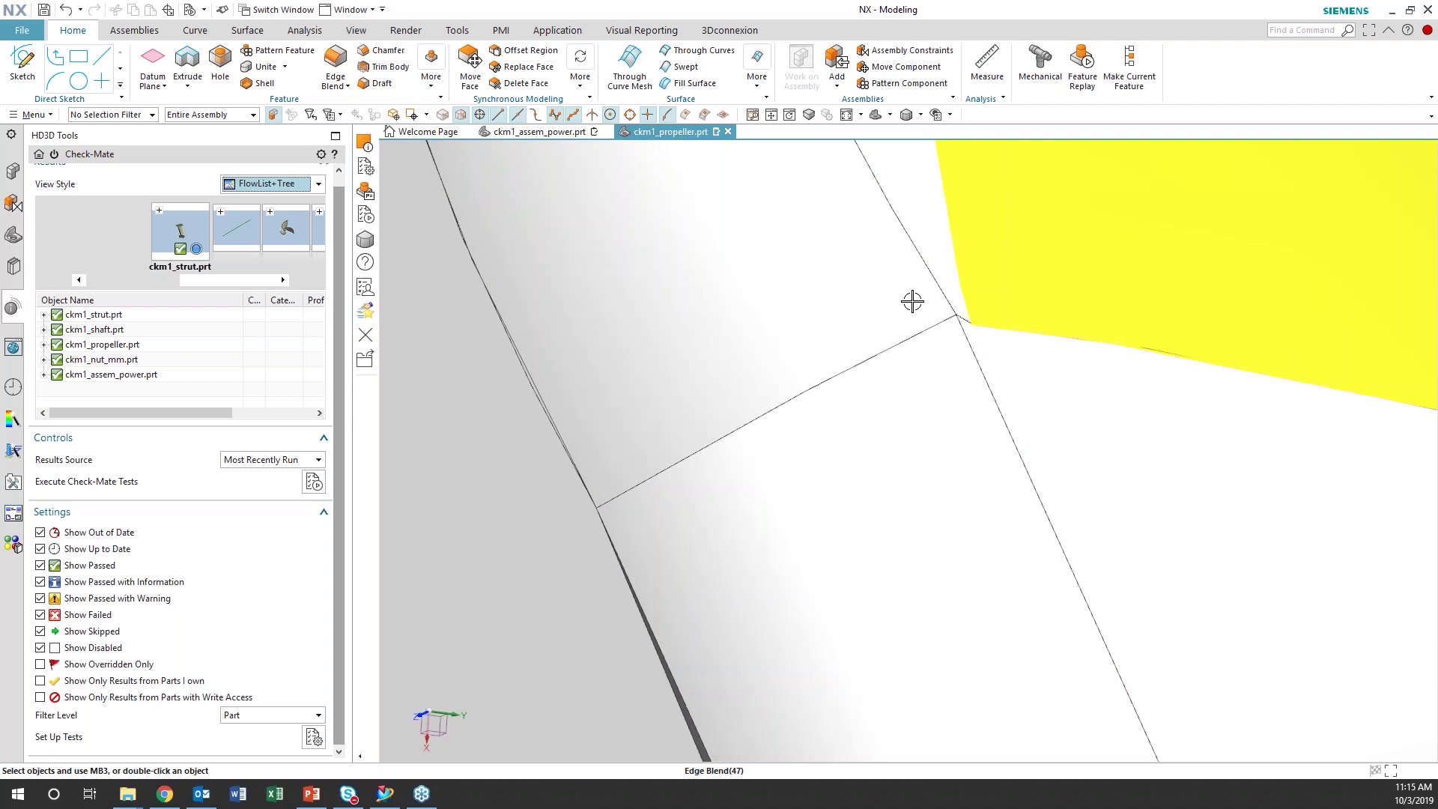
Restrict selection to edges, check the length of the short edge at the hub blend corner in its object information, and close the report
{"action": "left_click", "coordinate": [112, 114]}
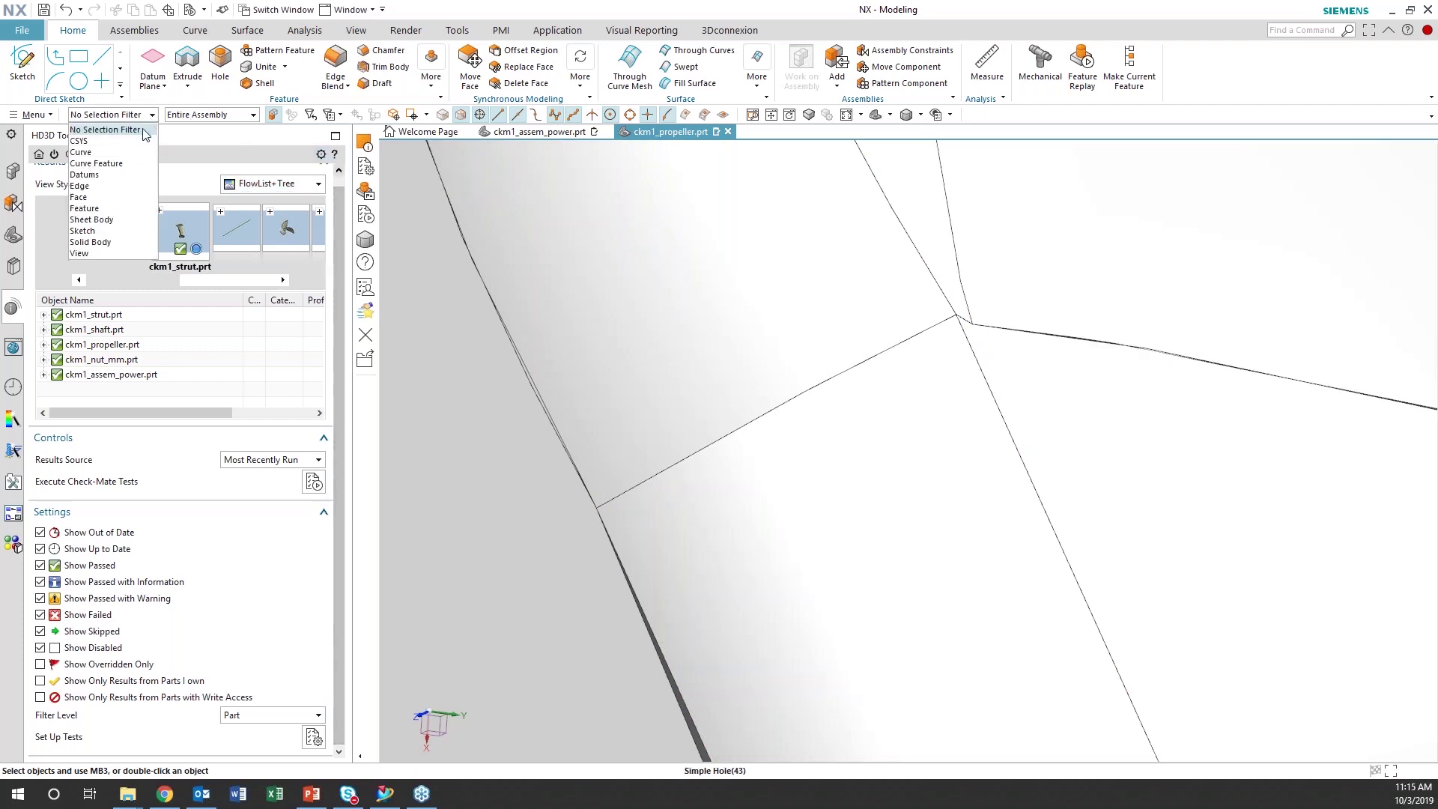
{"action": "left_click", "coordinate": [127, 185]}
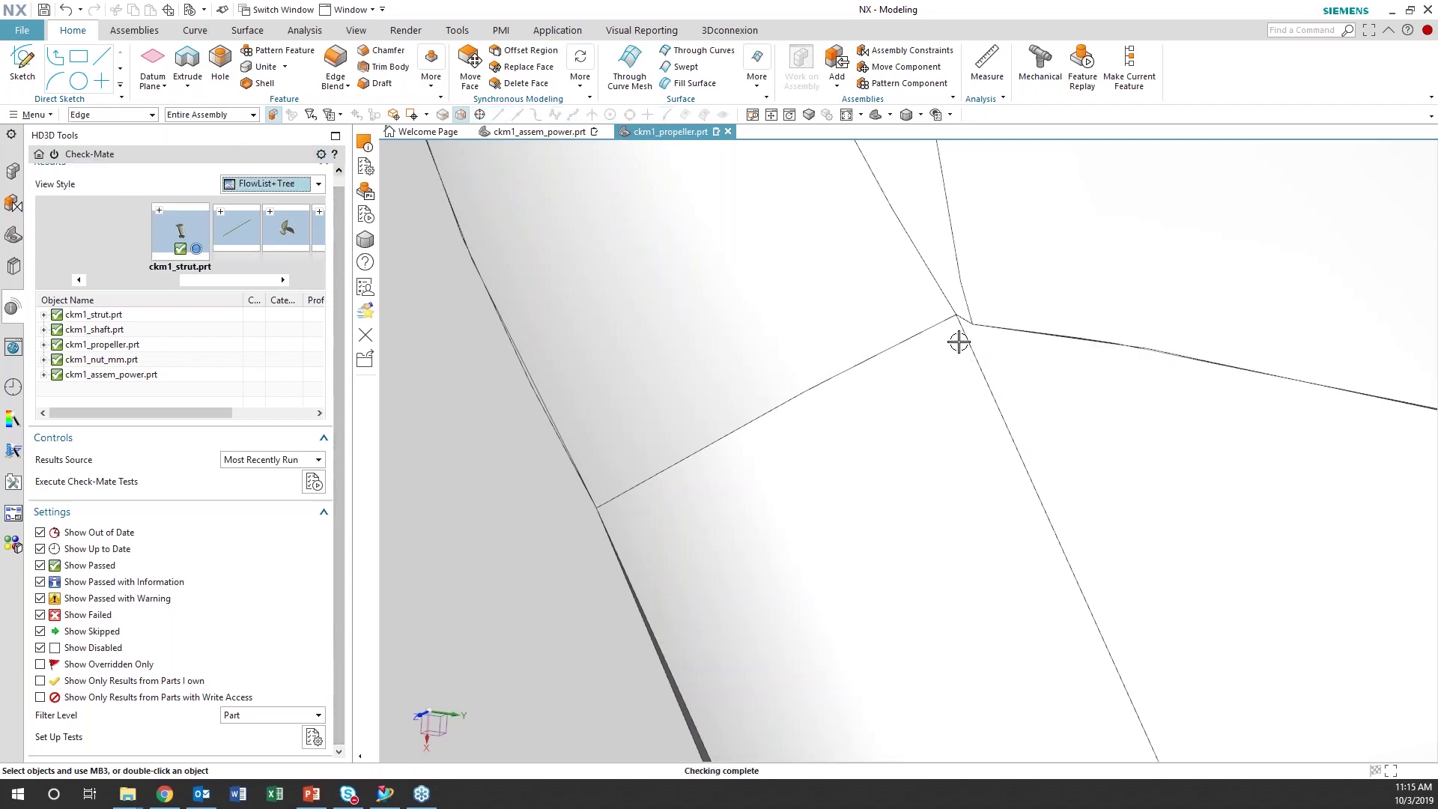
{"action": "left_click", "coordinate": [964, 318]}
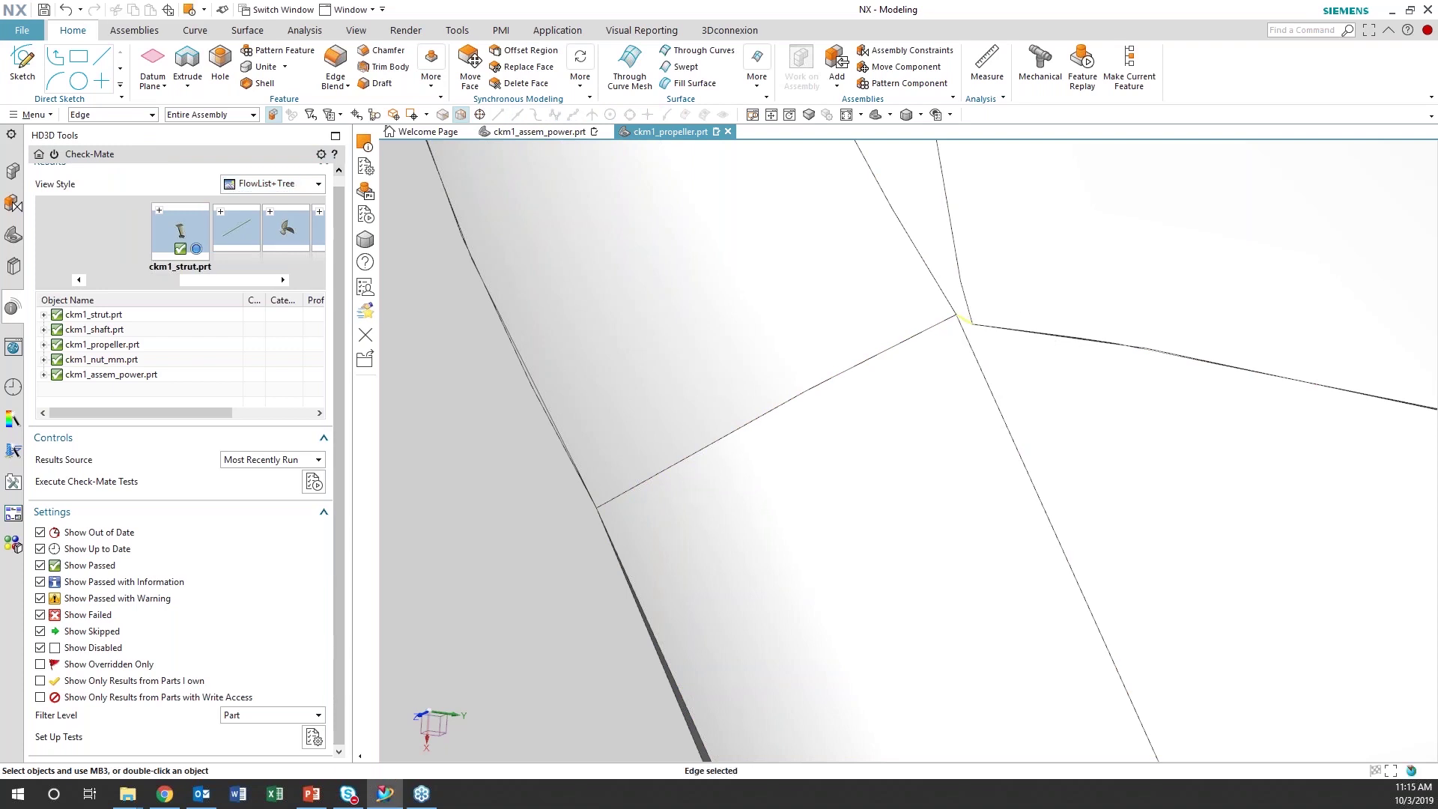
{"action": "key", "text": "ctrl+i"}
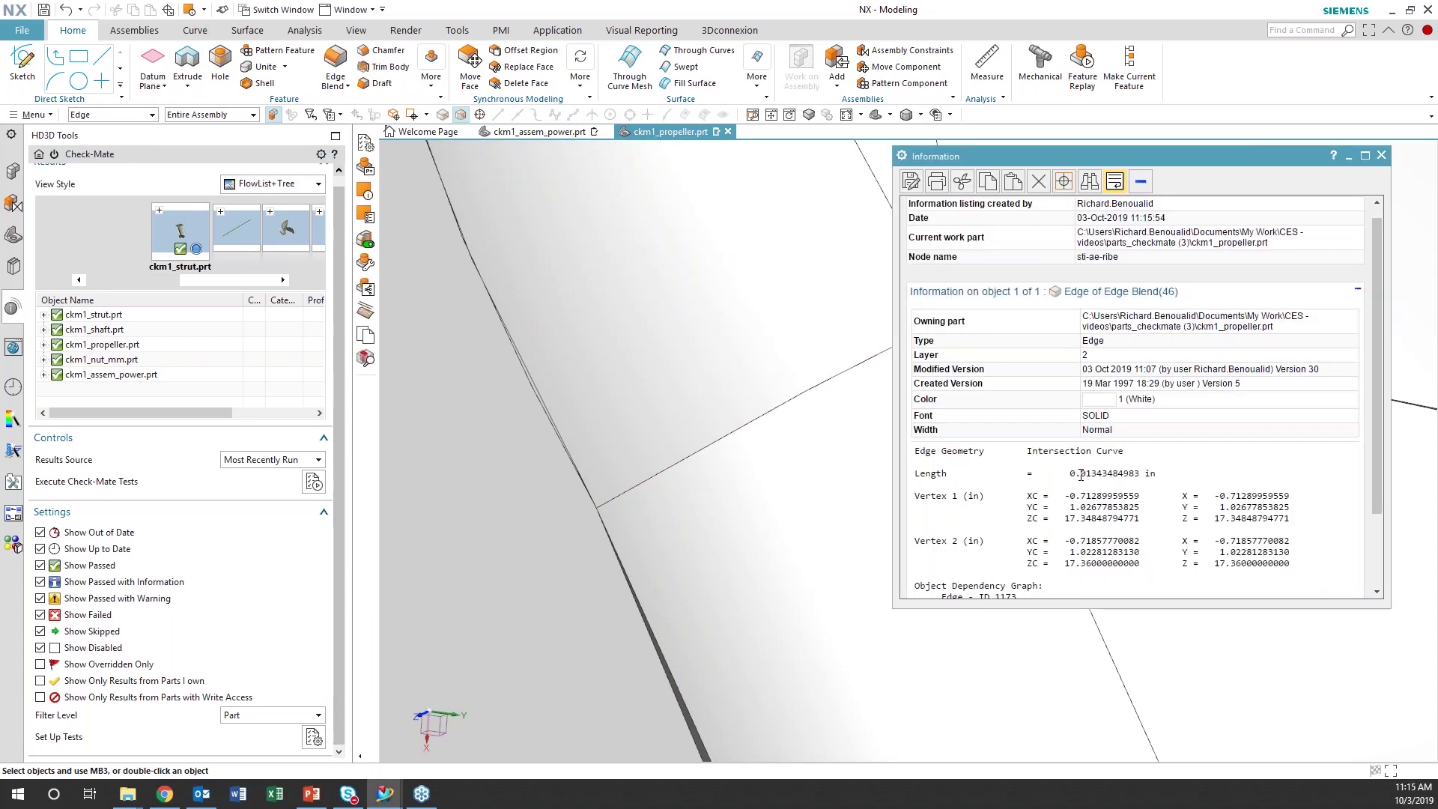
{"action": "left_click_drag", "start_coordinate": [1076, 469], "coordinate": [1069, 465]}
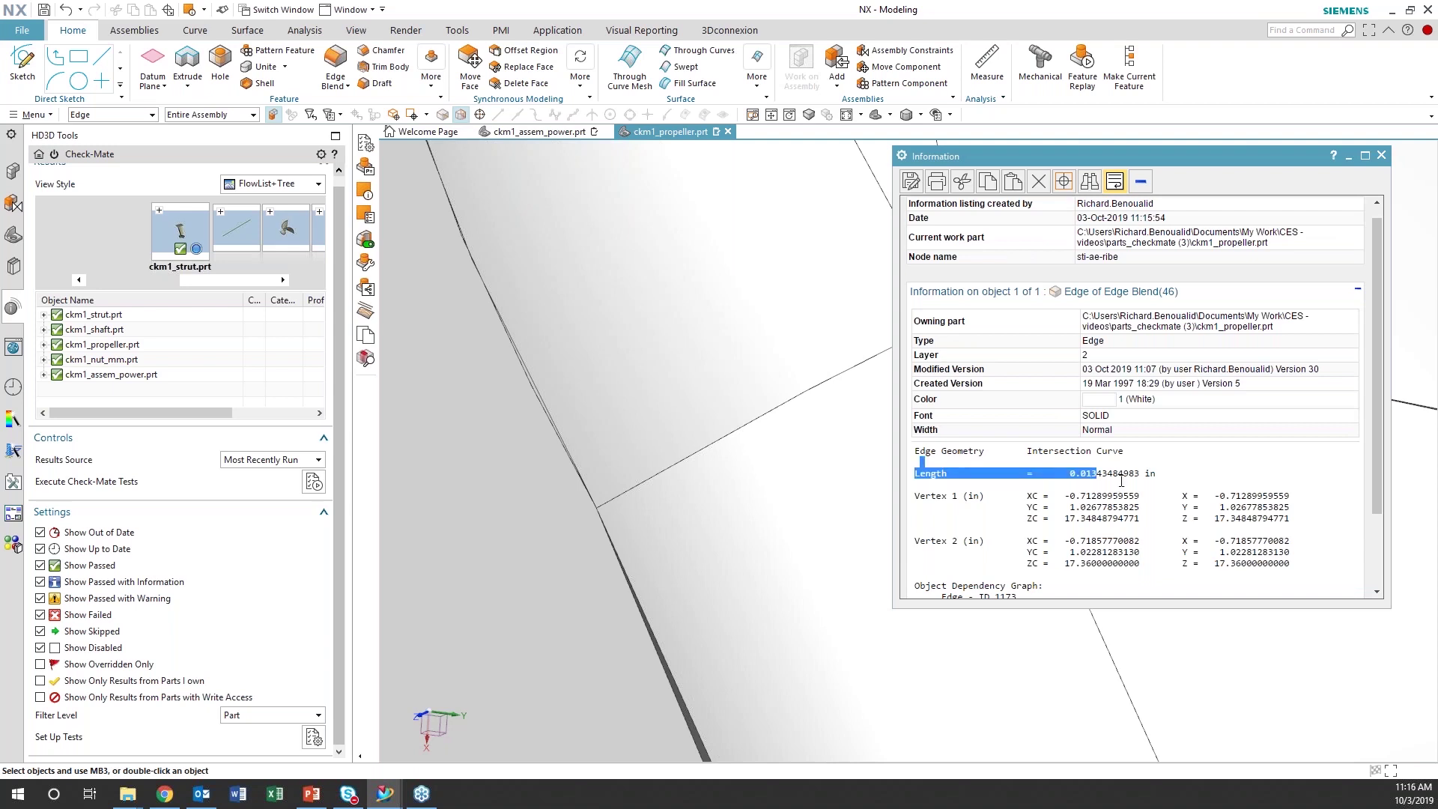
{"action": "left_click", "coordinate": [1381, 156]}
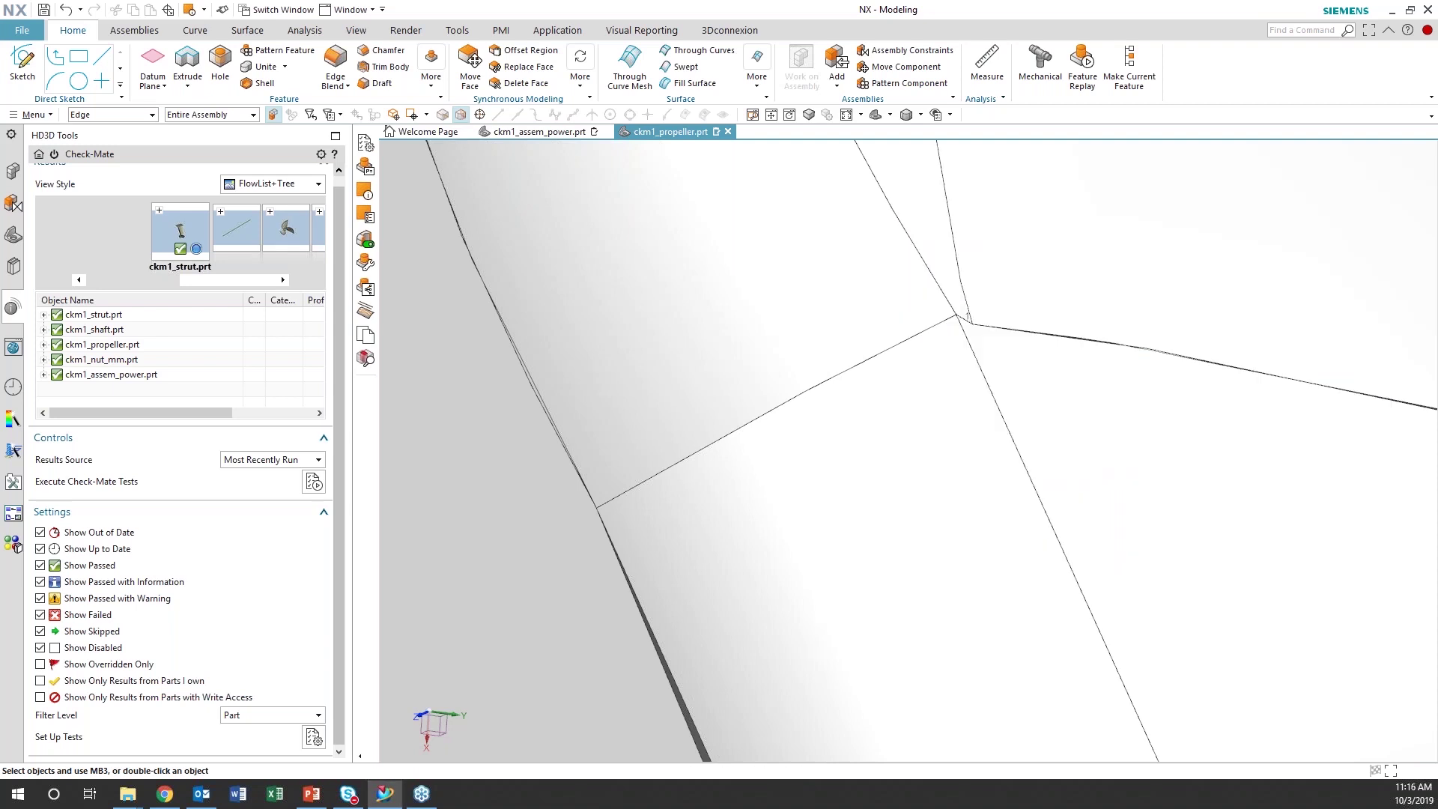
Close ckm1_propeller.prt to return to the ckm1_assem_power.prt assembly and rerun the Check-Mate tests
{"action": "scroll", "coordinate": [837, 473], "scroll_direction": "down", "scroll_amount": 2}
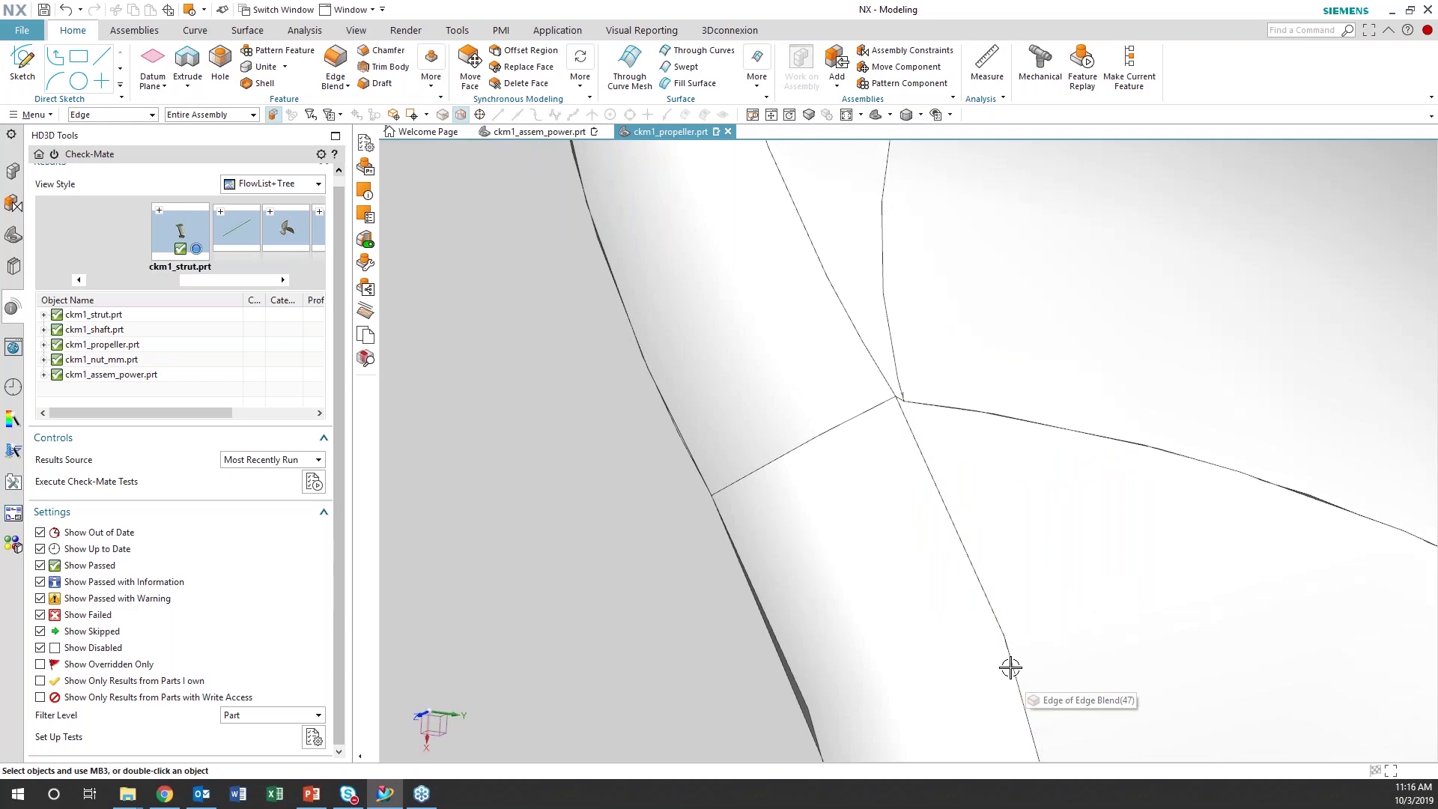
{"action": "scroll", "coordinate": [976, 481], "scroll_direction": "down", "scroll_amount": 2}
{"action": "scroll", "coordinate": [975, 484], "scroll_direction": "down", "scroll_amount": 5}
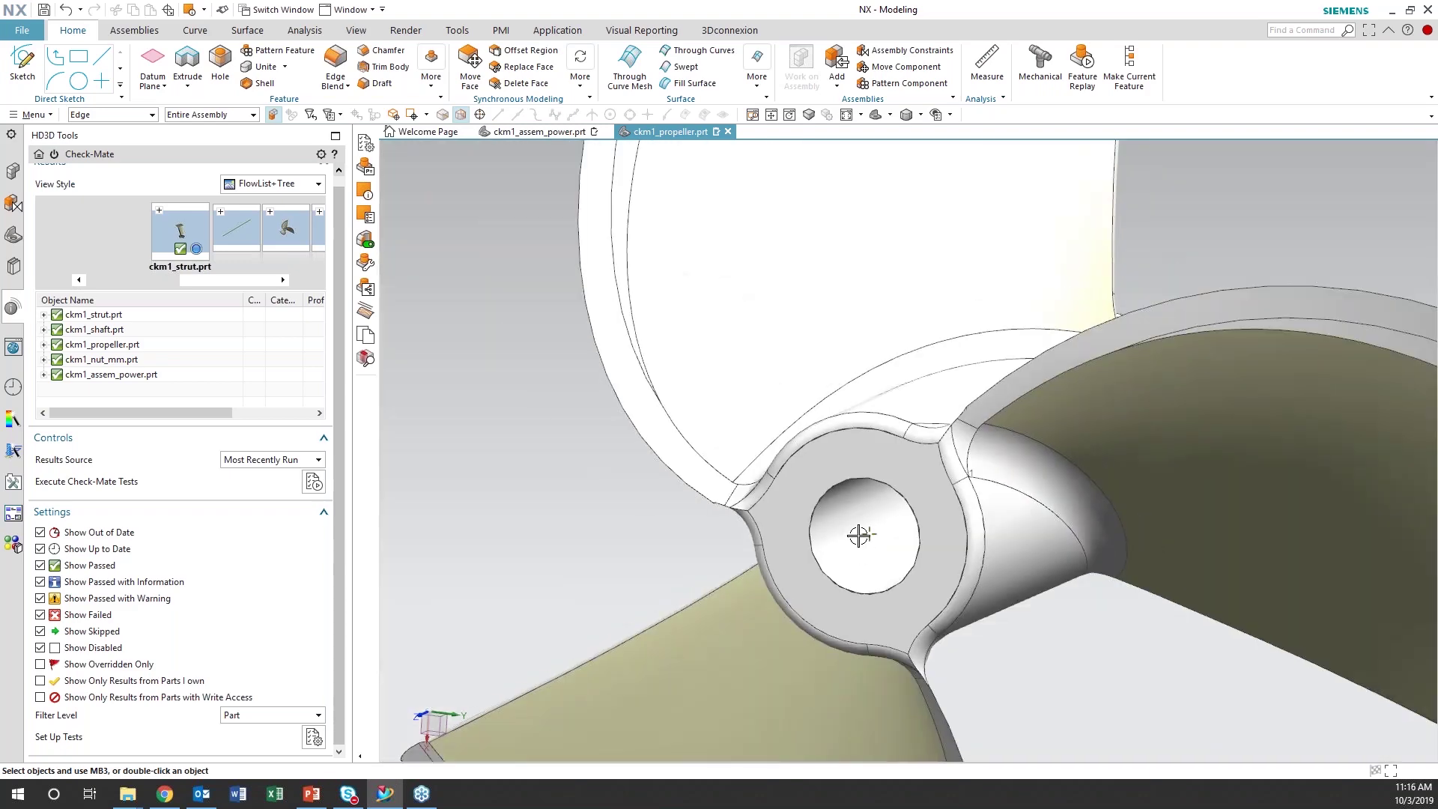
{"action": "middle_click_drag", "start_coordinate": [859, 536], "coordinate": [715, 422], "text": "shift"}
{"action": "scroll", "coordinate": [715, 421], "scroll_direction": "down", "scroll_amount": 3}
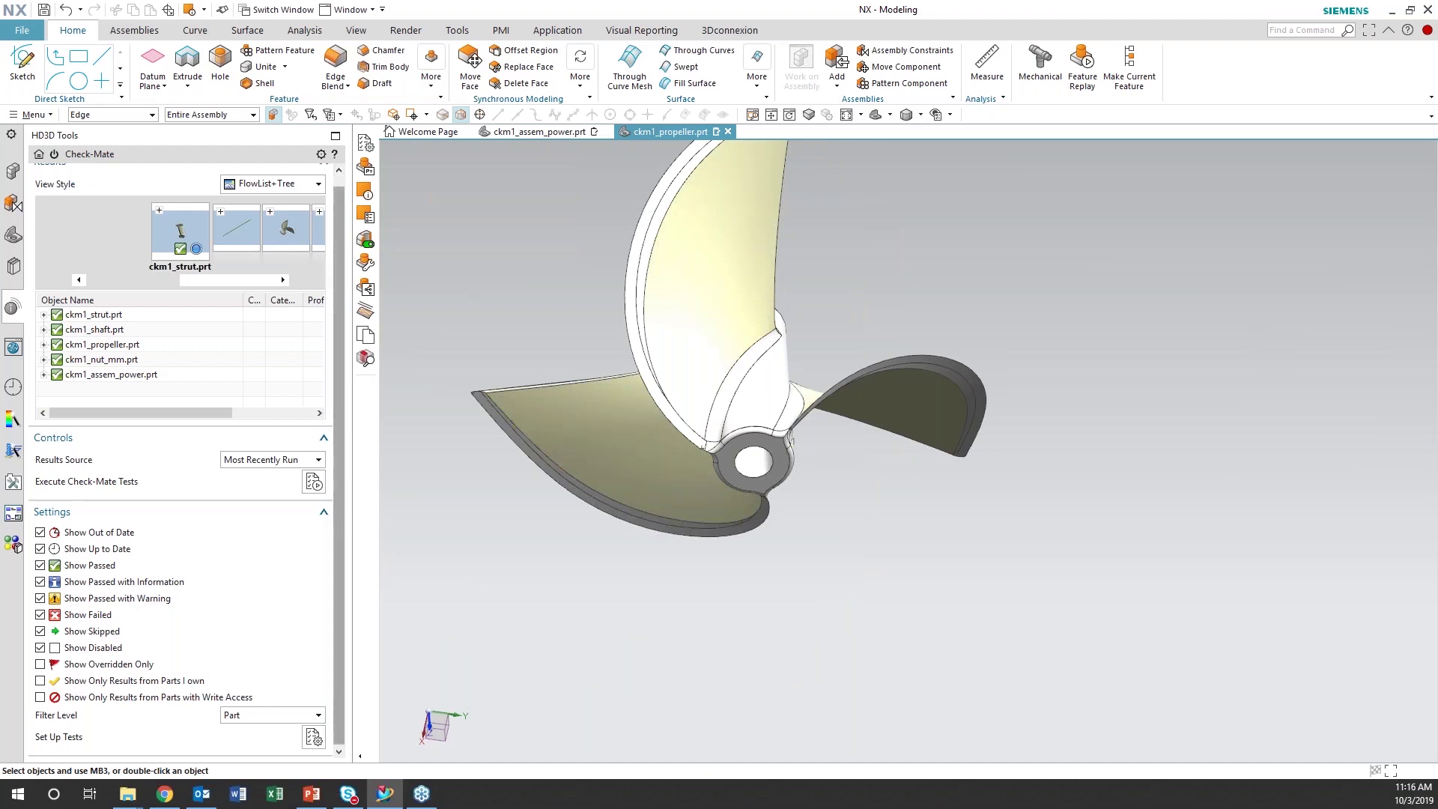
{"action": "left_click", "coordinate": [728, 132]}
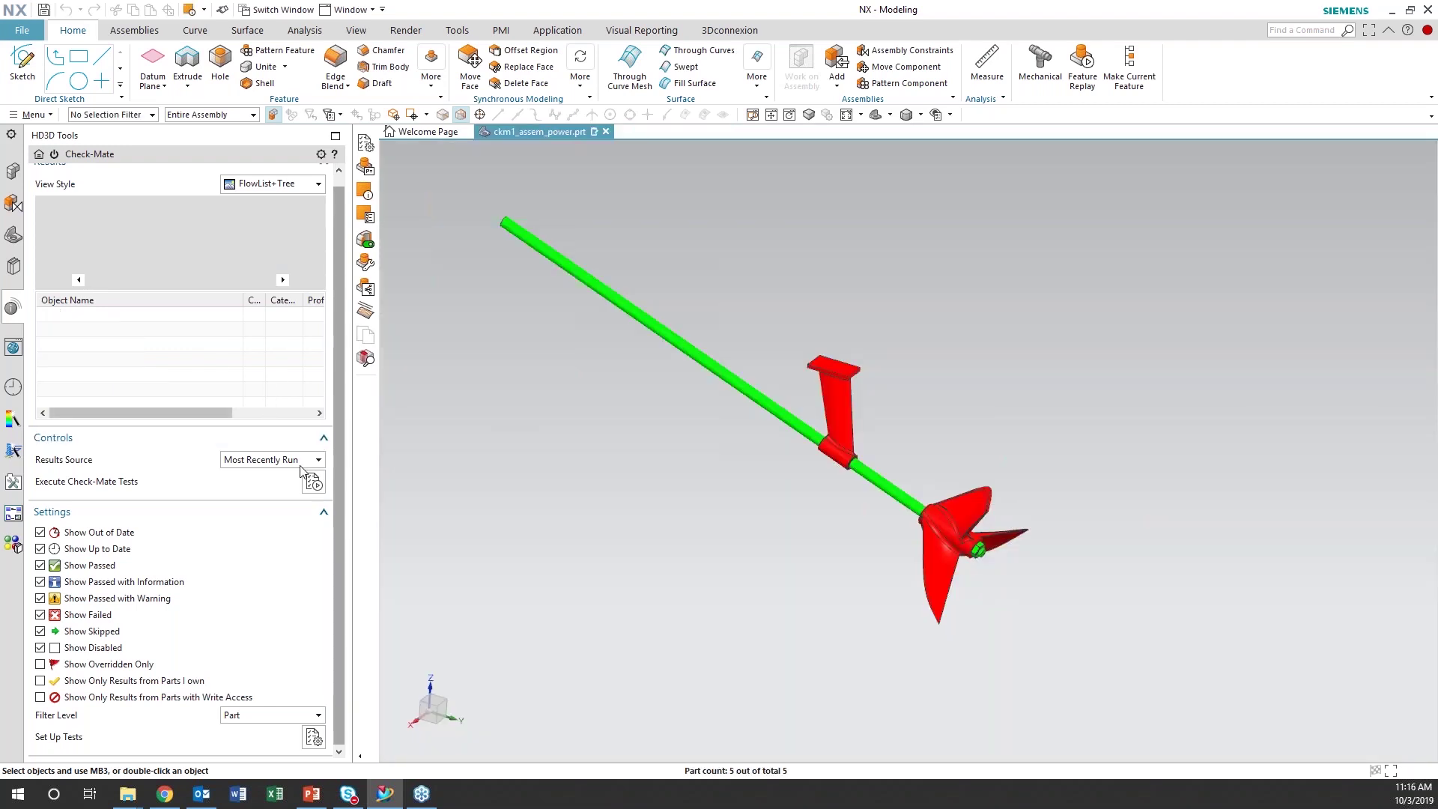
{"action": "left_click", "coordinate": [313, 481]}
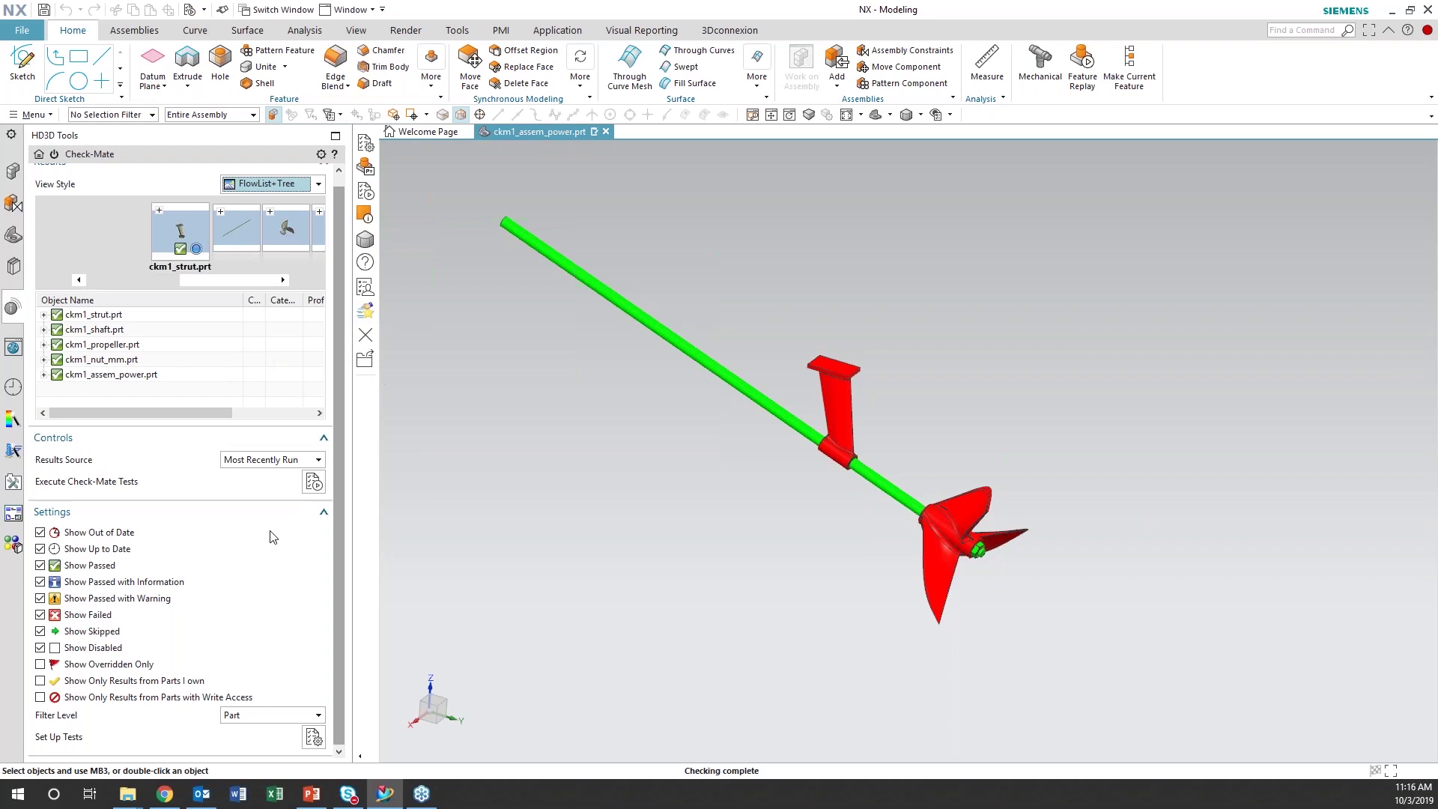
Open the Check-Mate test setup and remove Objects - Tiny from the chosen tests
{"action": "left_click", "coordinate": [313, 737]}
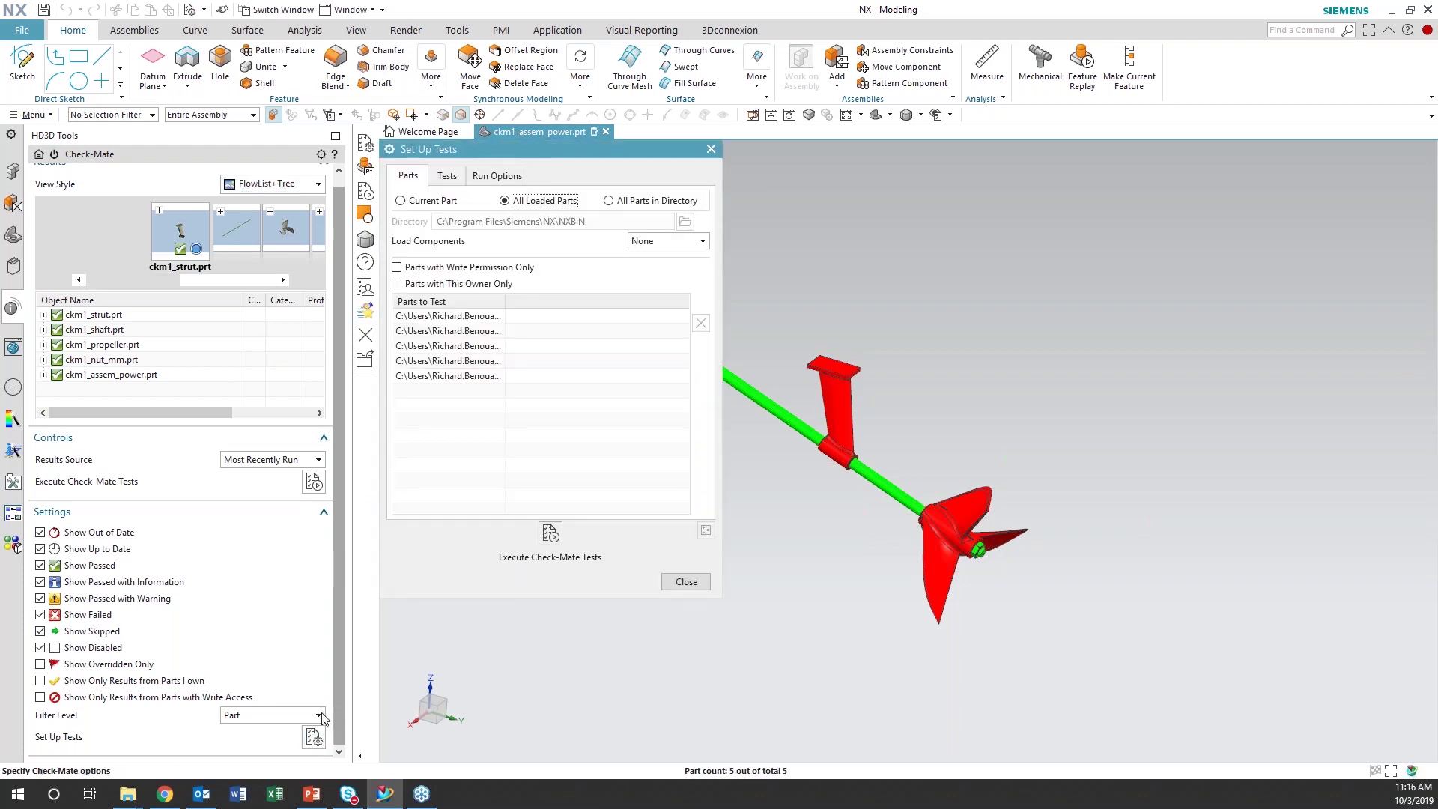
{"action": "left_click", "coordinate": [447, 175]}
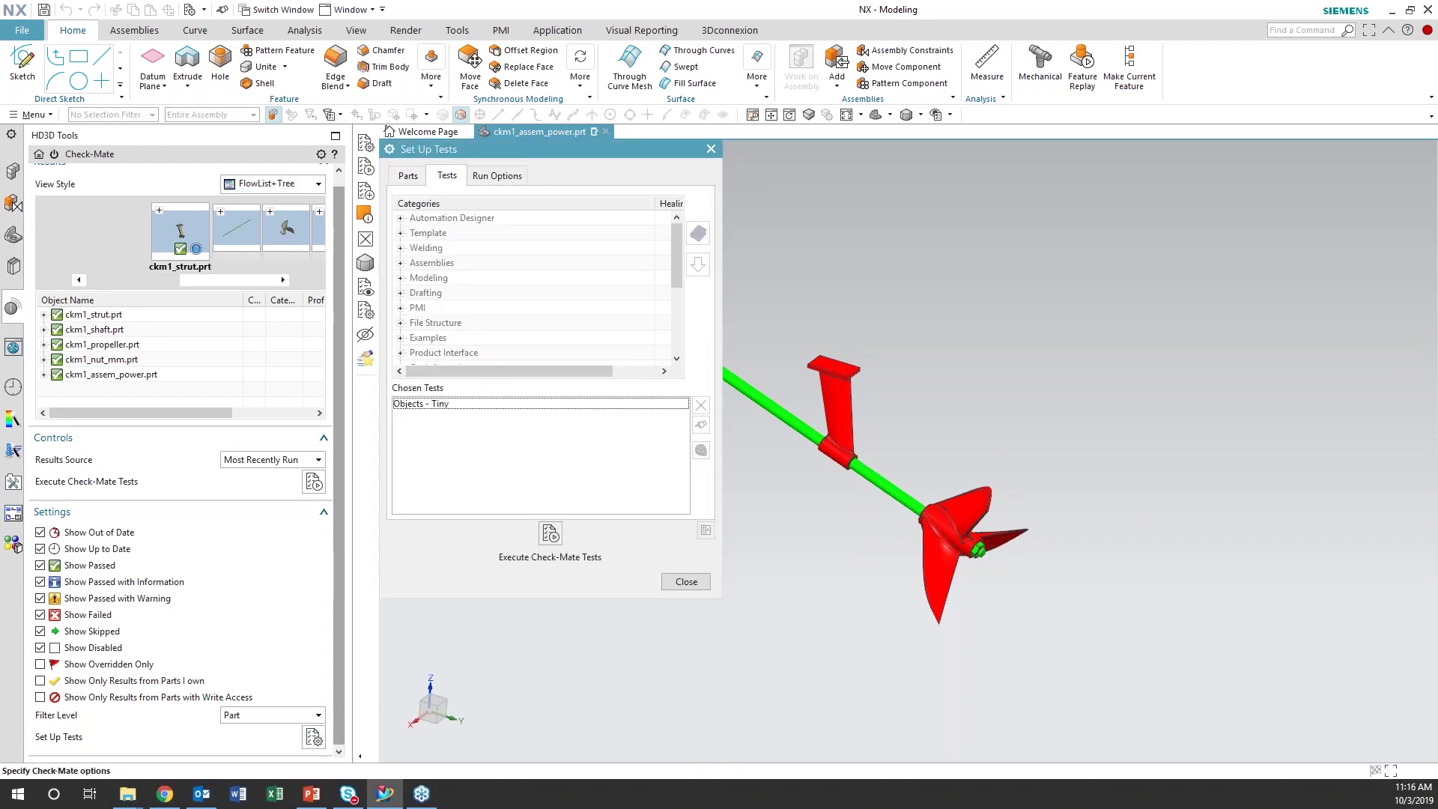
{"action": "left_click", "coordinate": [455, 404]}
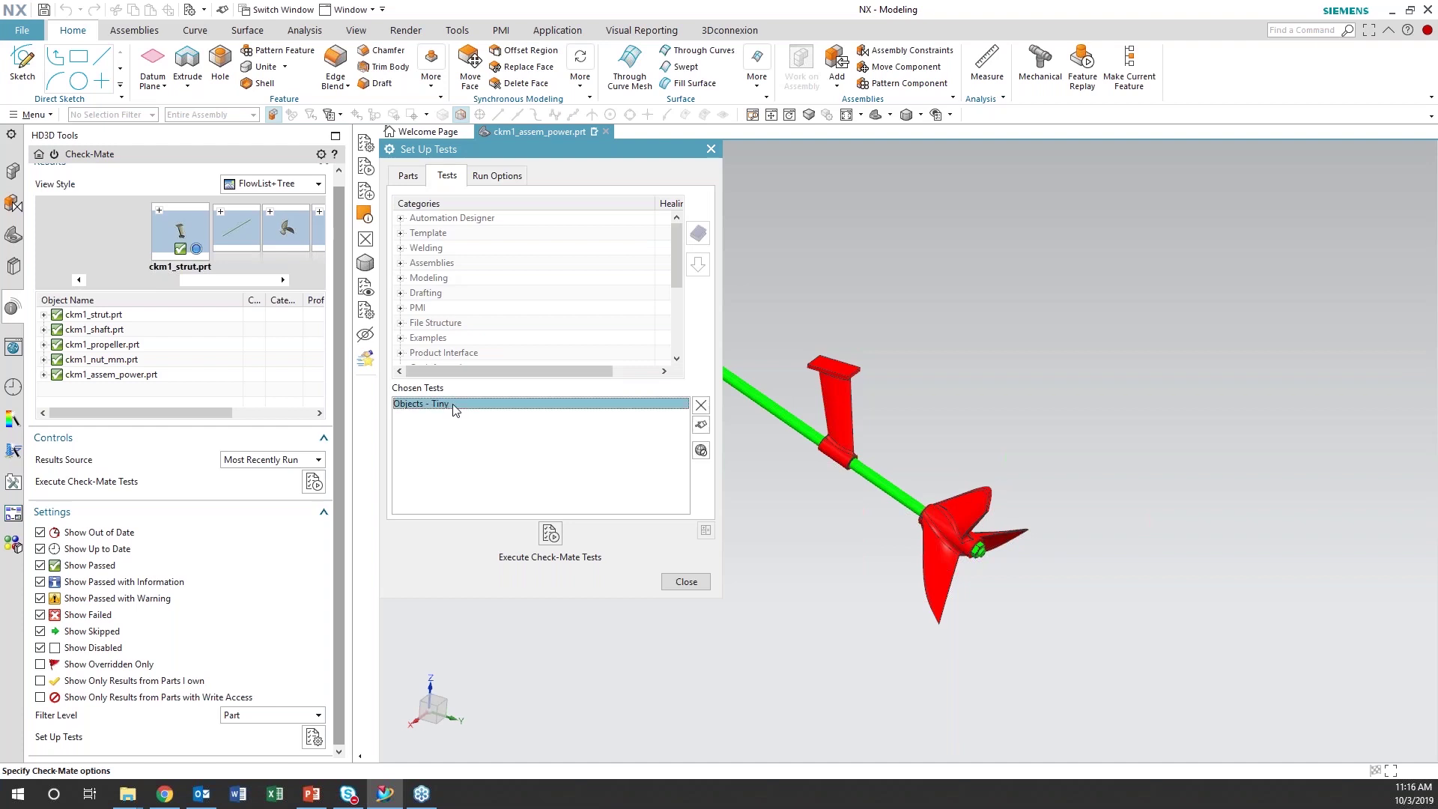
{"action": "left_click", "coordinate": [702, 405]}
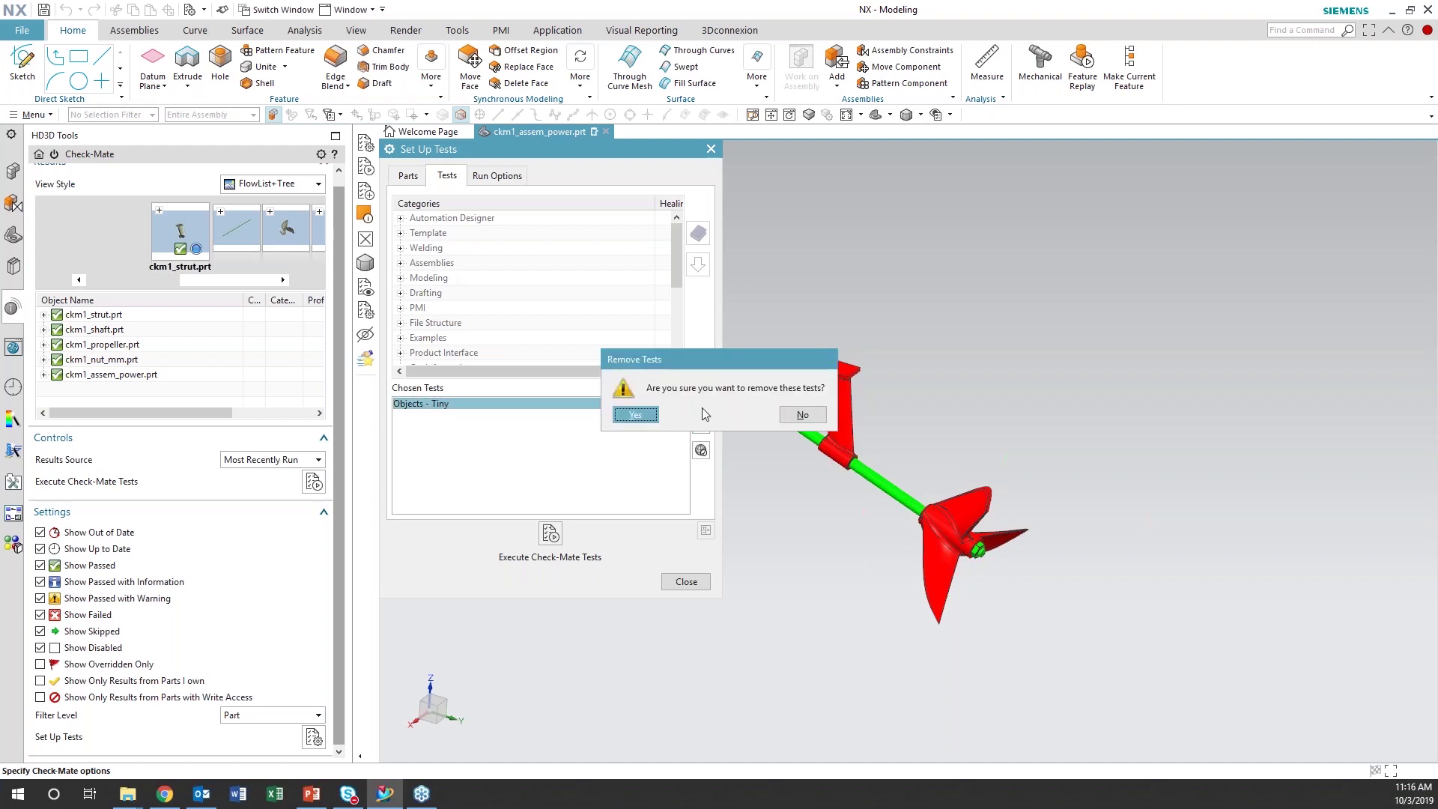
{"action": "left_click", "coordinate": [635, 415]}
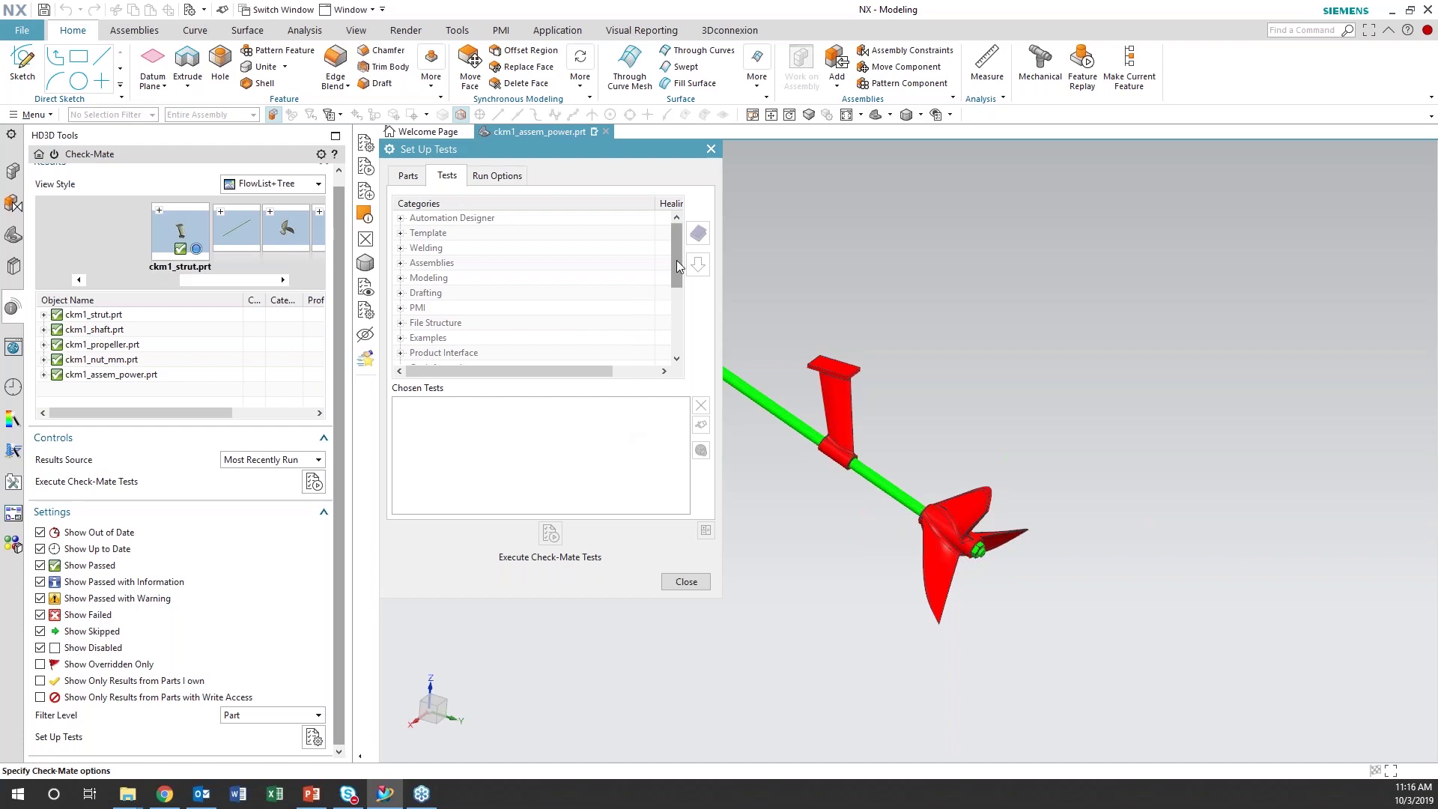
{"action": "left_click_drag", "start_coordinate": [676, 259], "coordinate": [676, 266]}
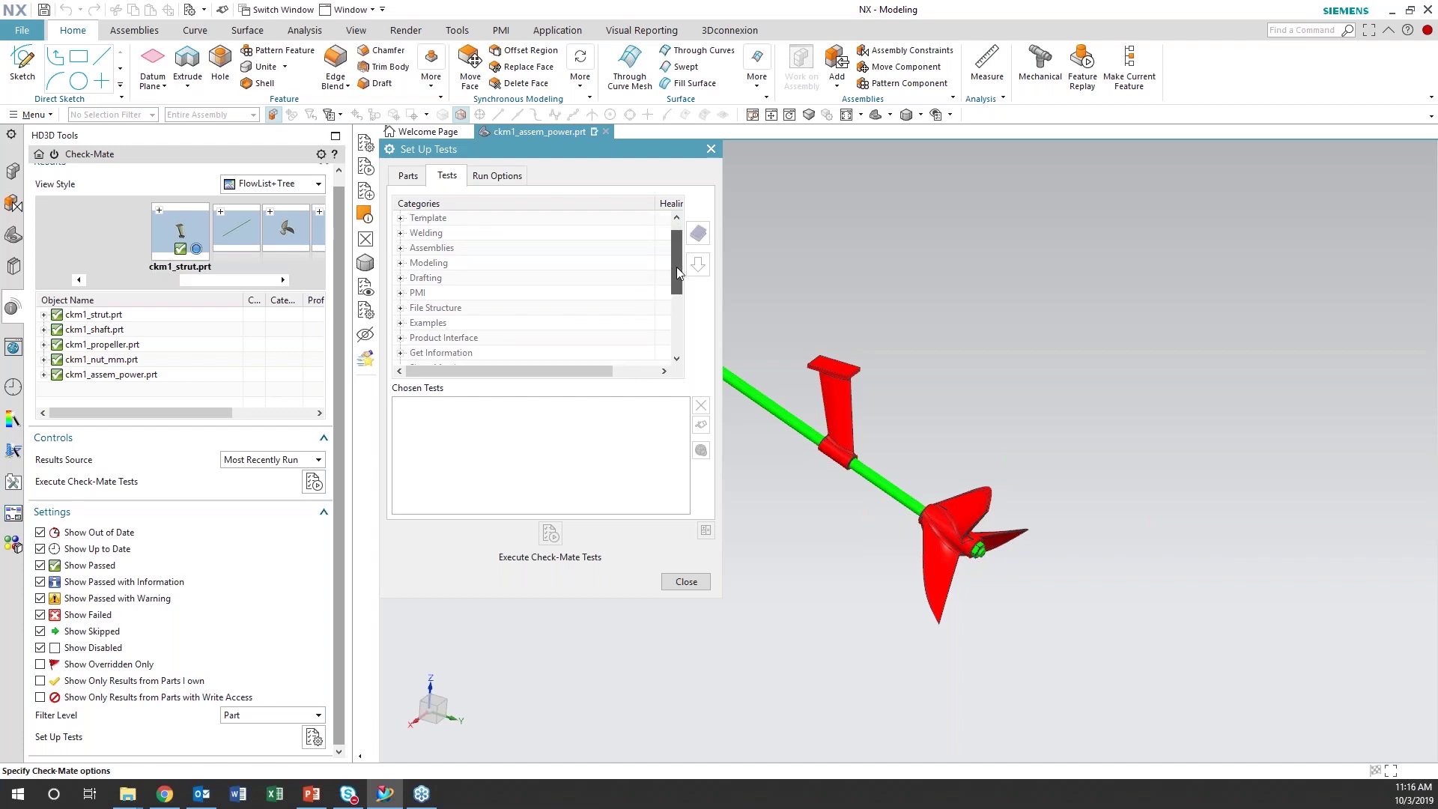
Switch to the Checkmate_checkers folder in File Explorer, review the newest results log 2019Oct03111617.xml, and return to the test setup
{"action": "mouse_move", "coordinate": [270, 344]}
{"action": "key", "text": "alt+Tab"}
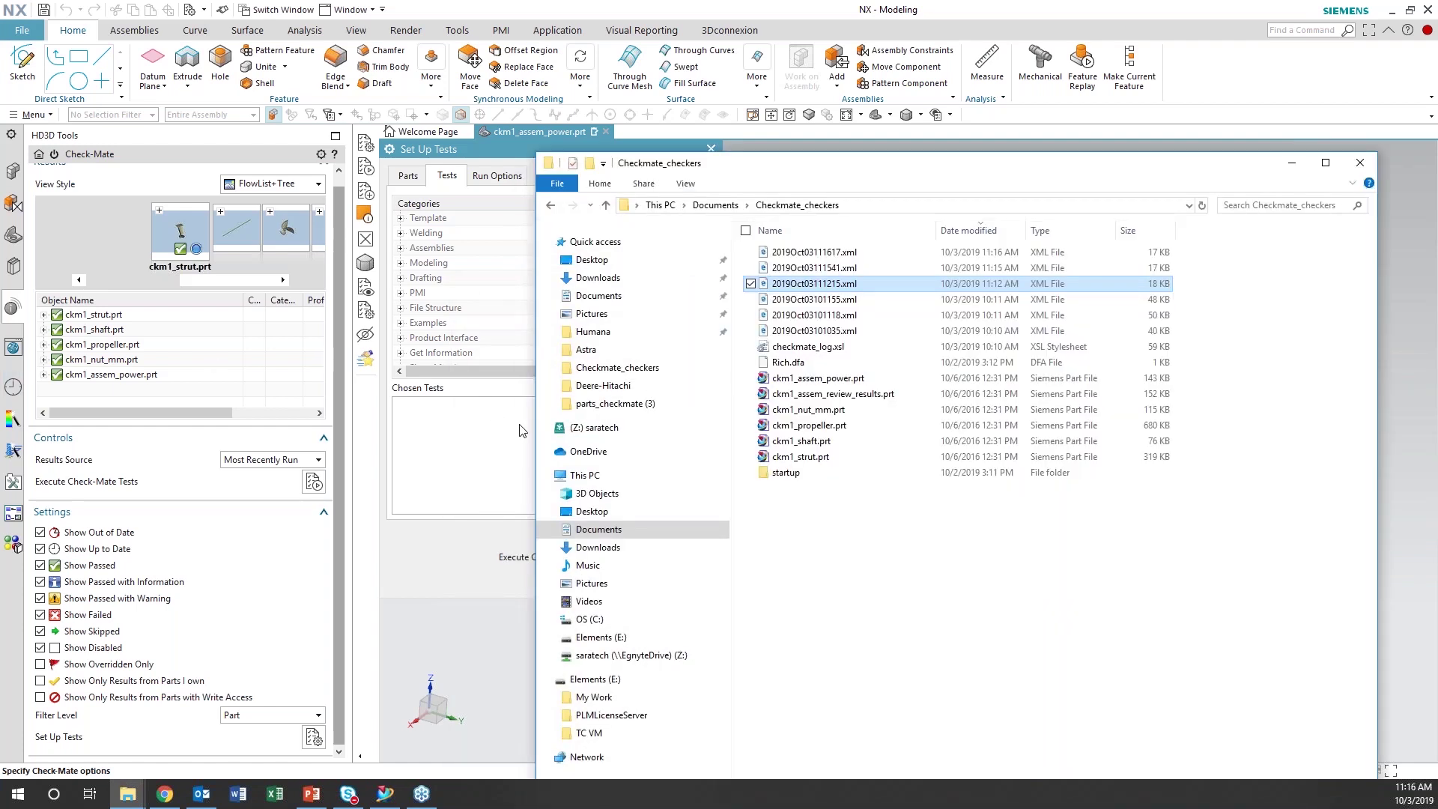
{"action": "double_click", "coordinate": [839, 254]}
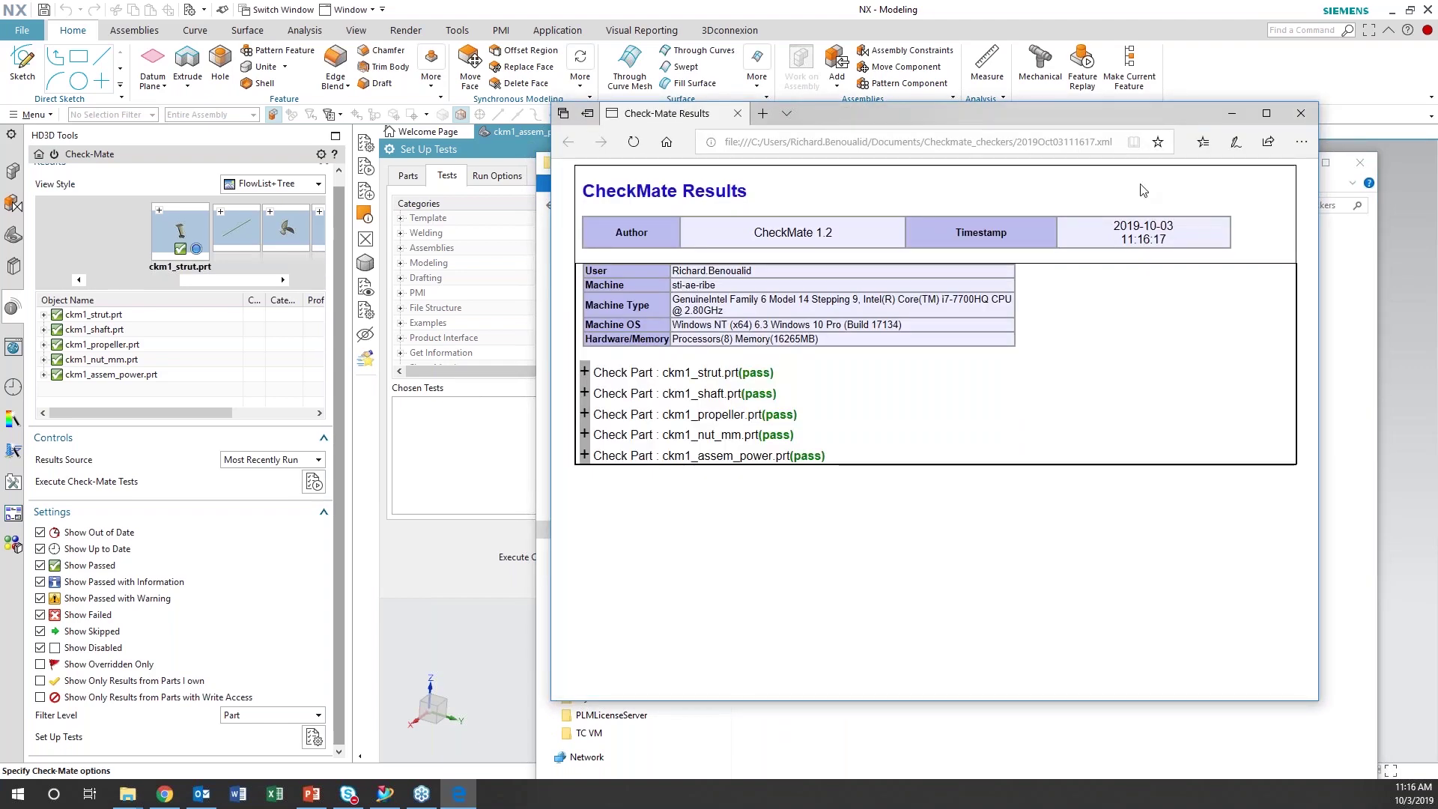
{"action": "left_click", "coordinate": [1301, 113]}
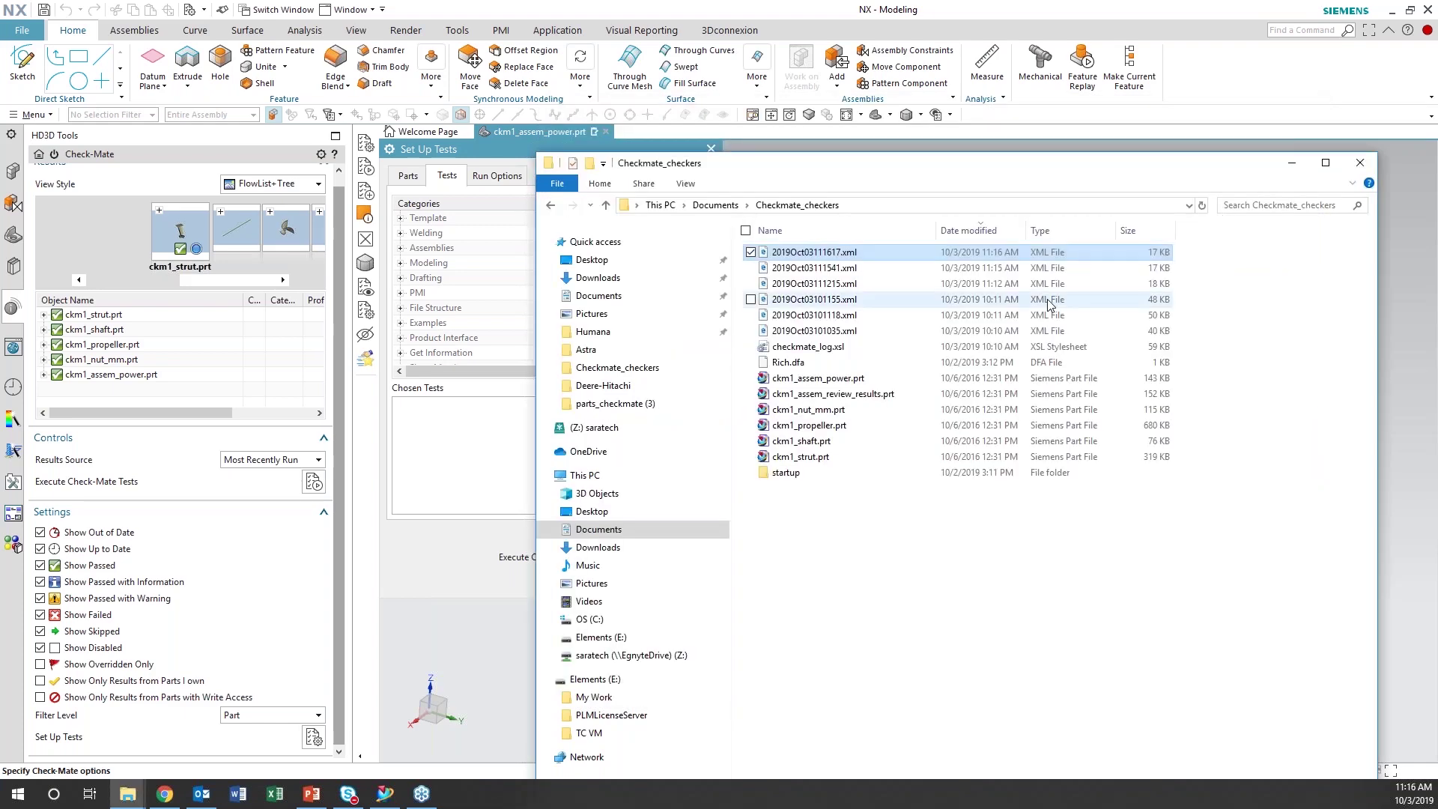
{"action": "left_click", "coordinate": [1291, 162]}
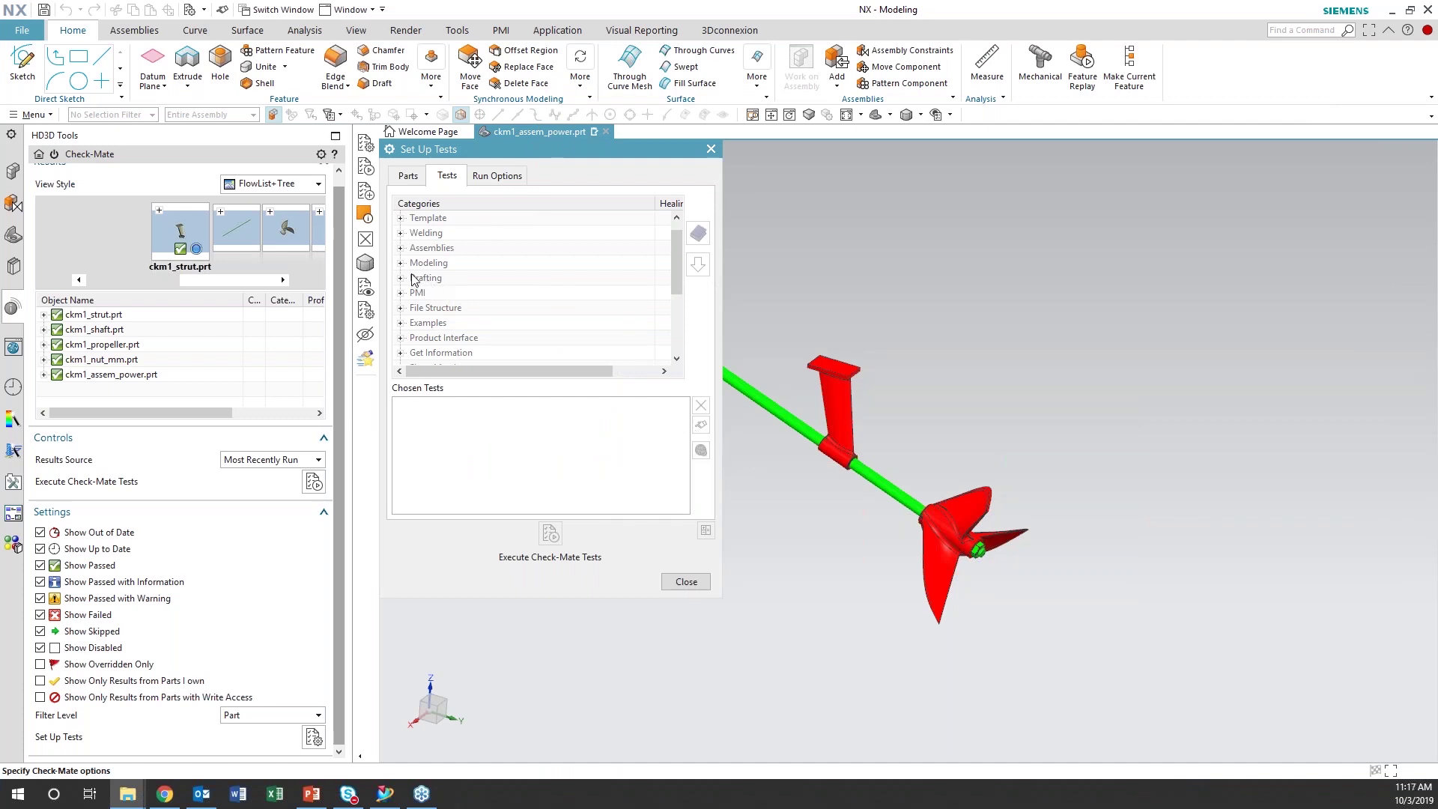
Add the Check WAVE link status test from the Assemblies group of Get Information to the chosen tests
{"action": "scroll", "coordinate": [519, 309], "scroll_direction": "down", "scroll_amount": 1}
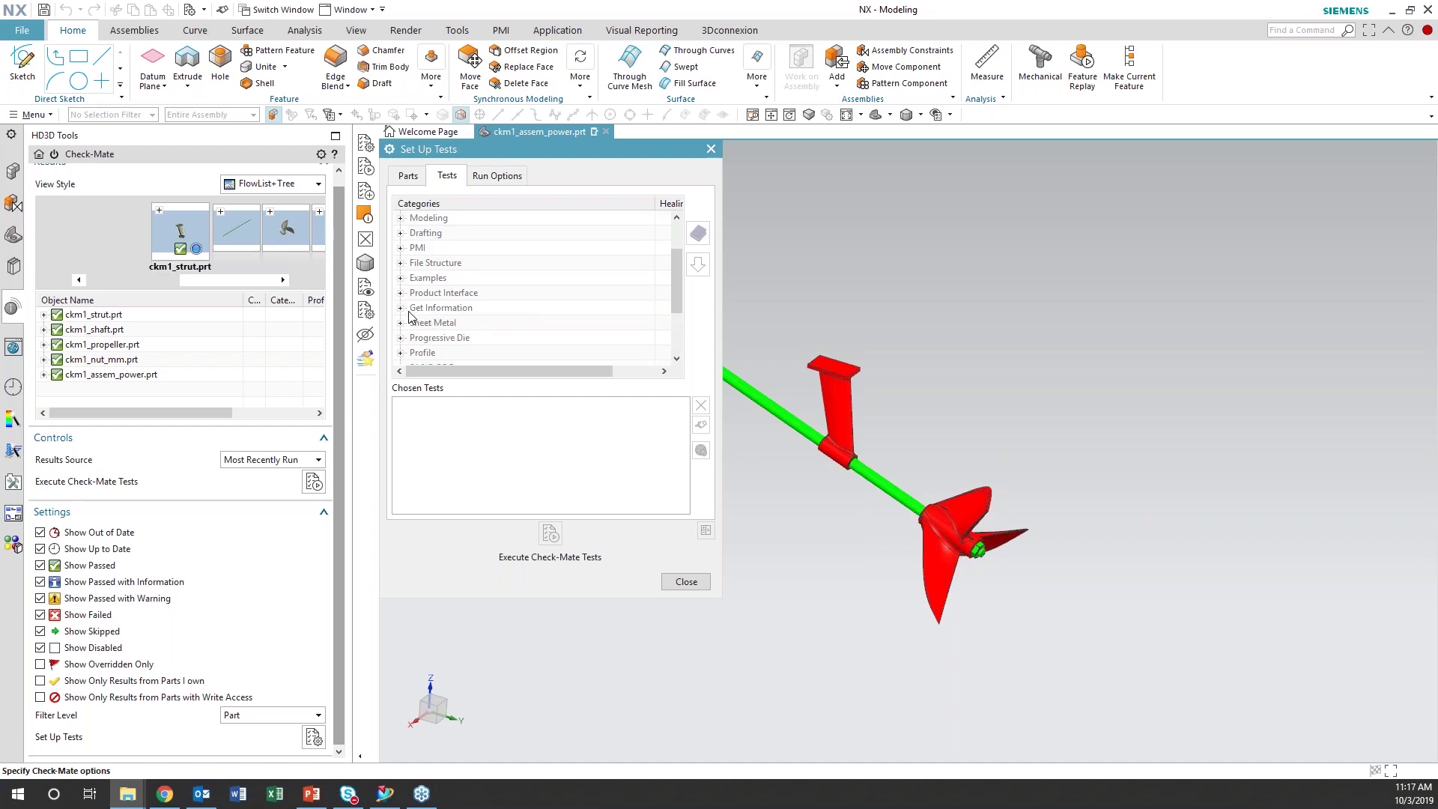
{"action": "left_click", "coordinate": [400, 308]}
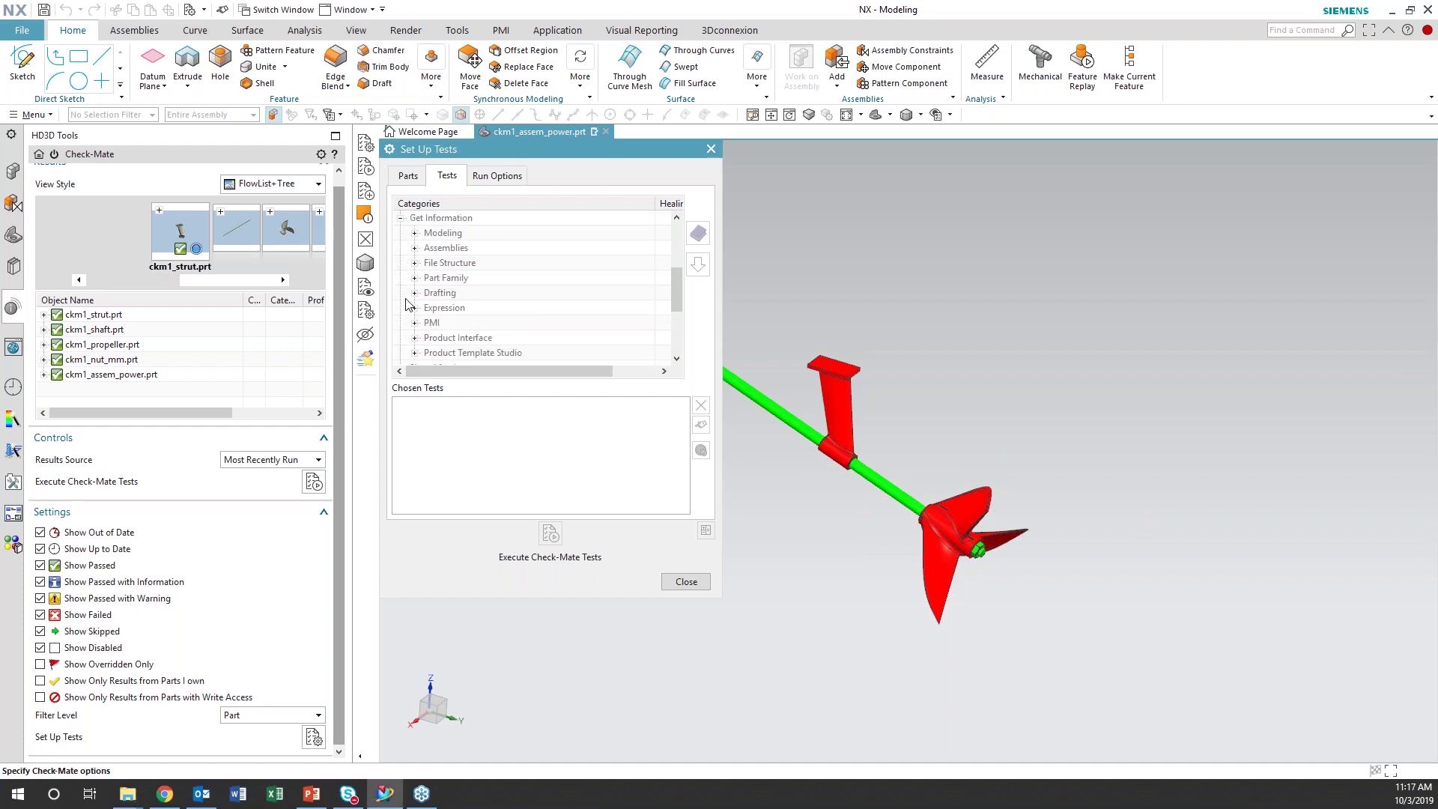
{"action": "left_click", "coordinate": [414, 247]}
{"action": "left_click", "coordinate": [452, 269]}
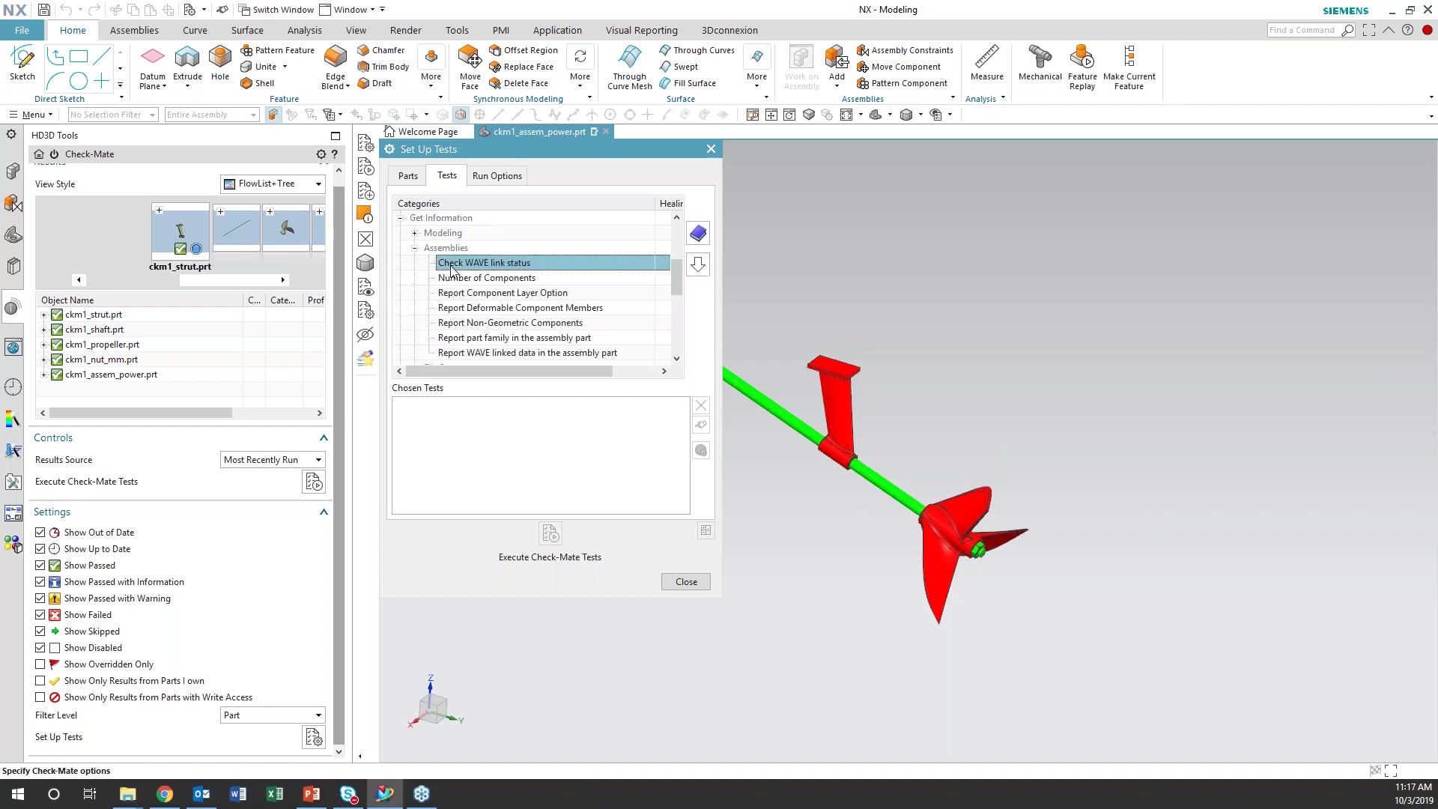
{"action": "left_click", "coordinate": [699, 267]}
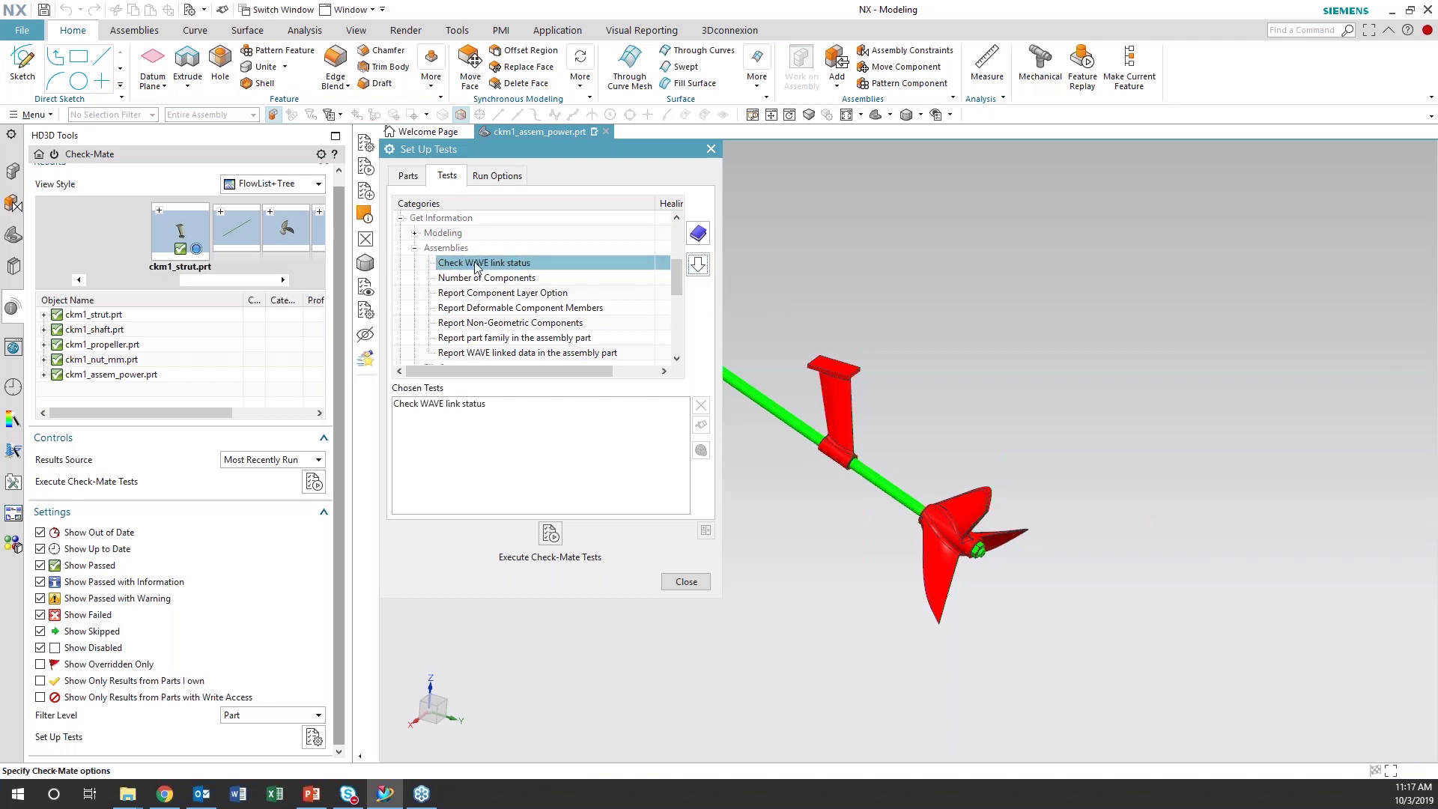
Read the specification page of the Check WAVE link status test, including its checker parameters, and return to the test setup
{"action": "left_click", "coordinate": [699, 233]}
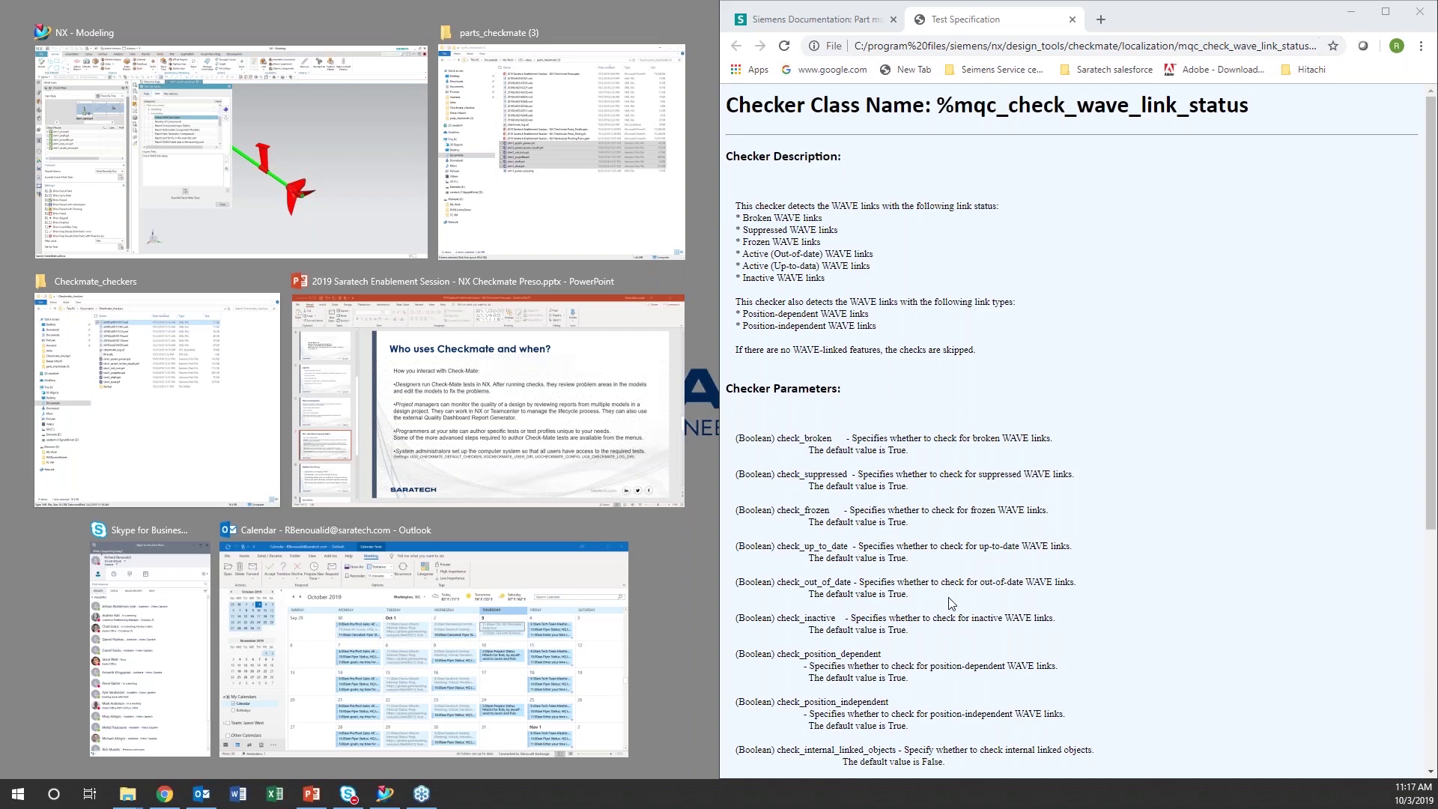
{"action": "scroll", "coordinate": [950, 604], "scroll_direction": "down", "scroll_amount": 3}
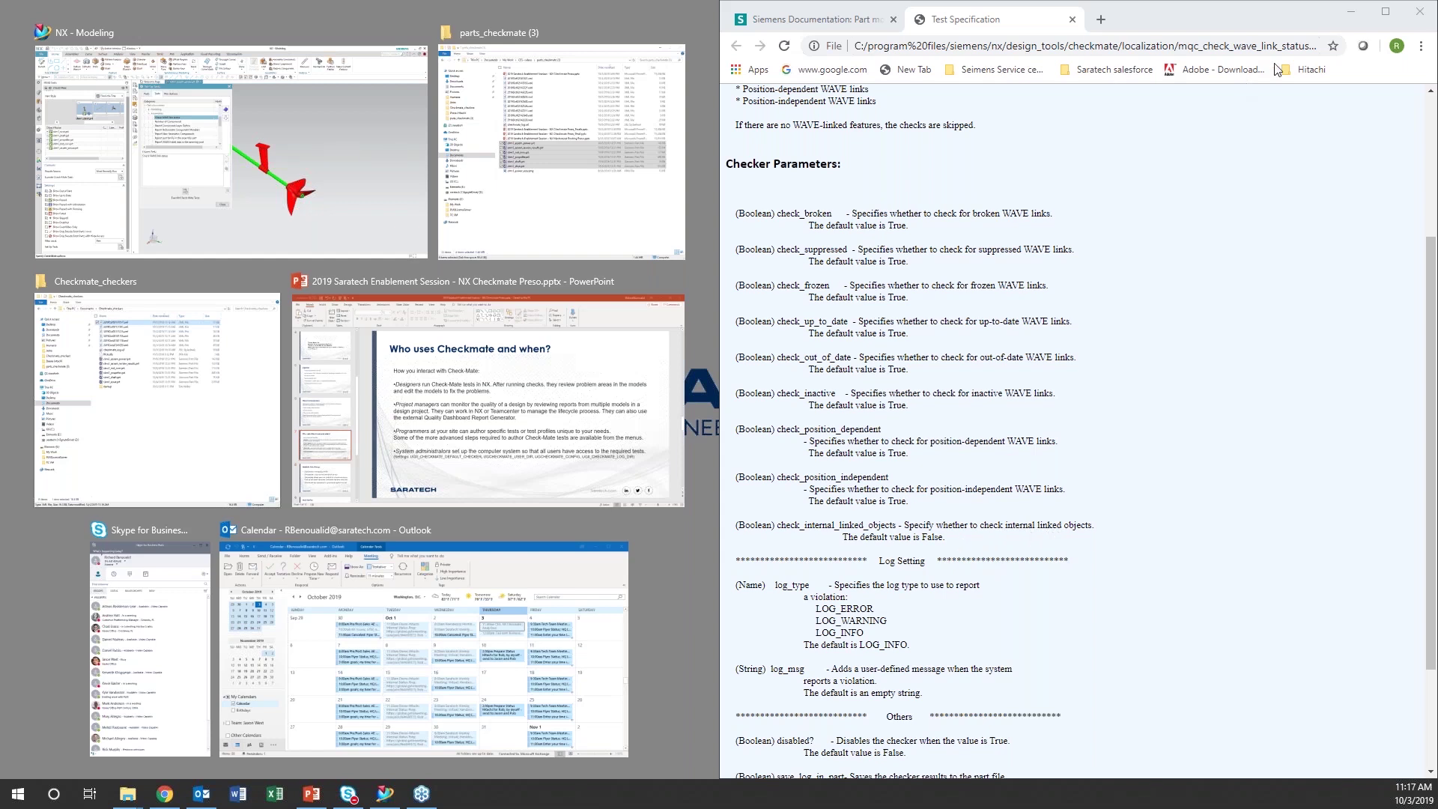
{"action": "left_click", "coordinate": [1353, 14]}
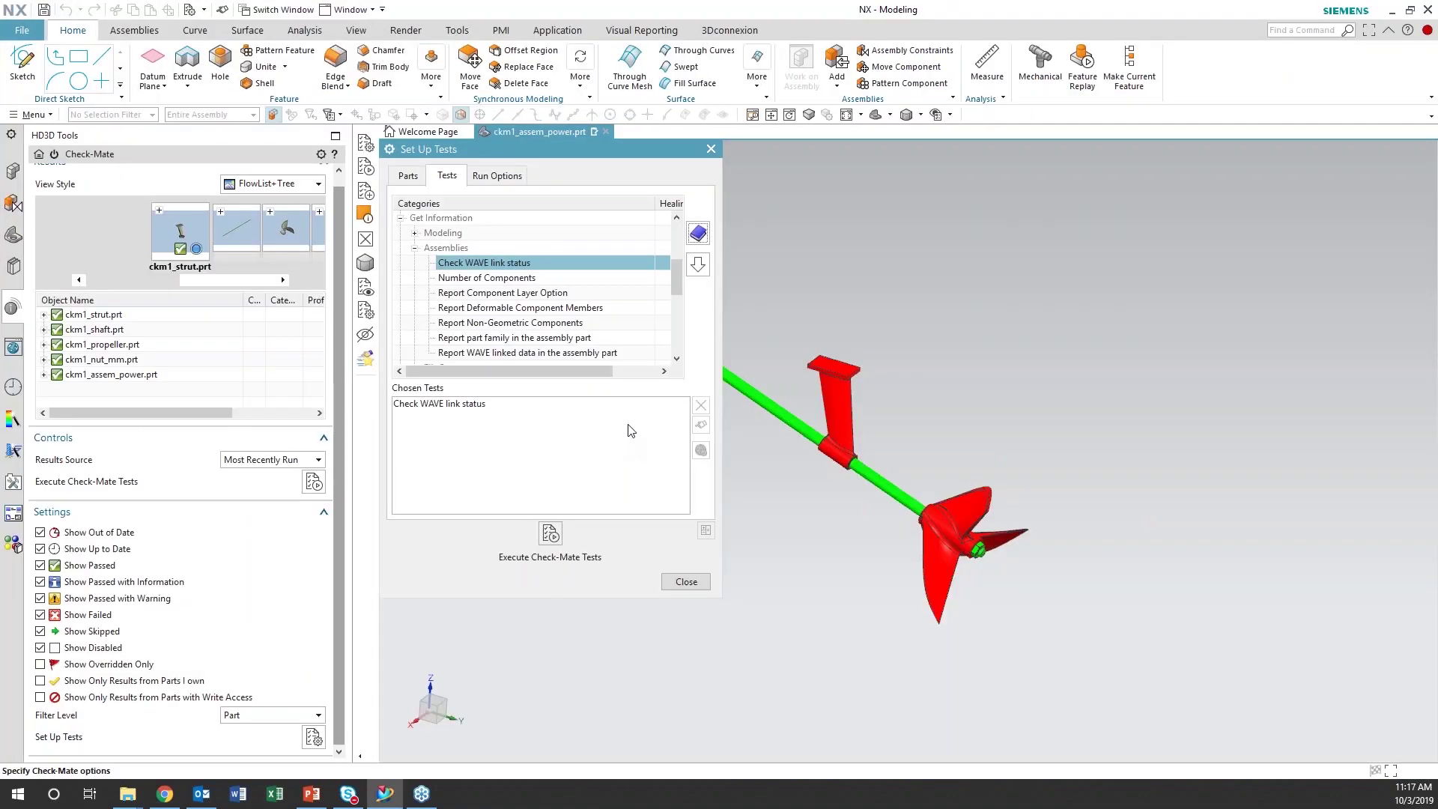
Execute the Check WAVE link status test on all loaded parts and expand the results for ckm1_strut.prt
{"action": "left_click", "coordinate": [455, 406]}
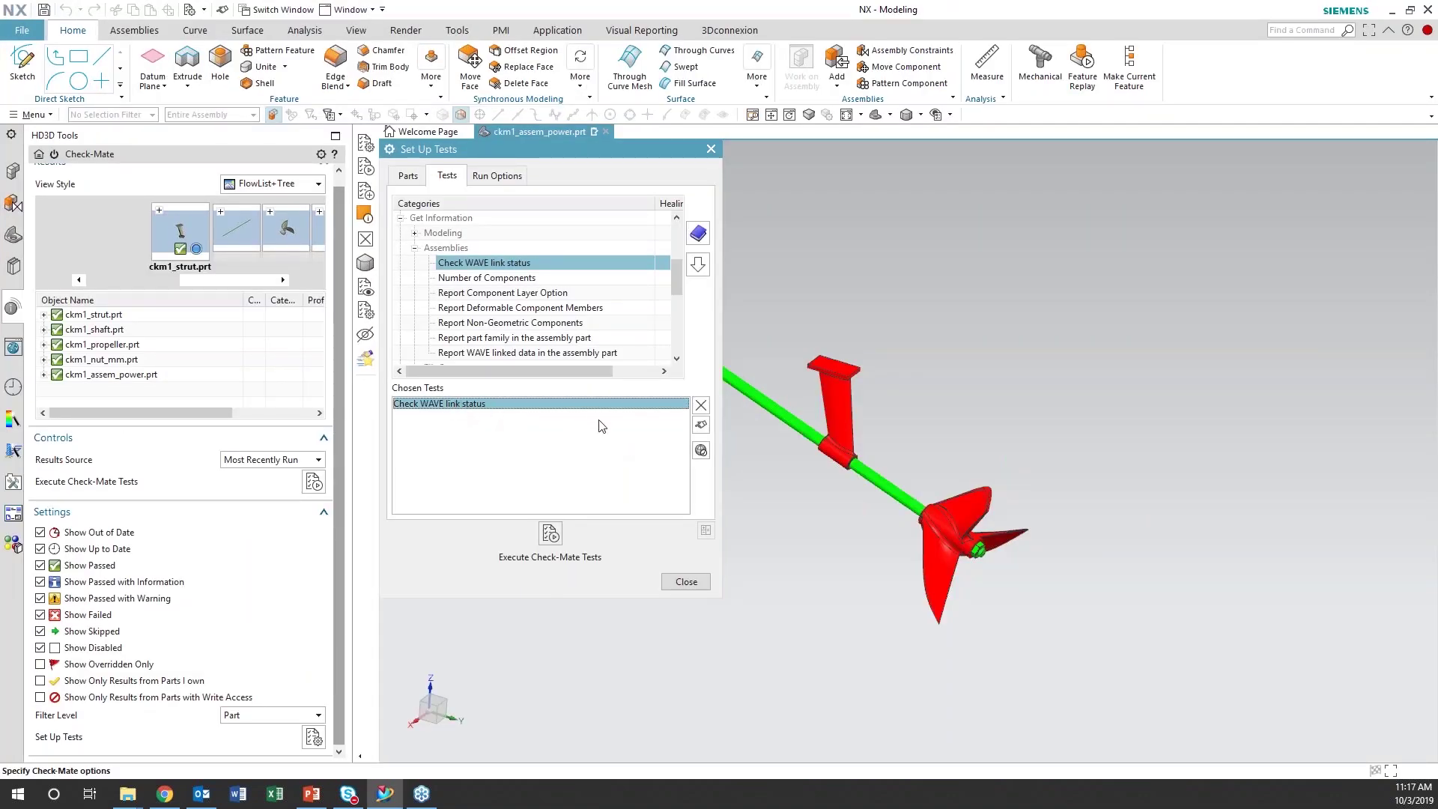
{"action": "left_click", "coordinate": [552, 535]}
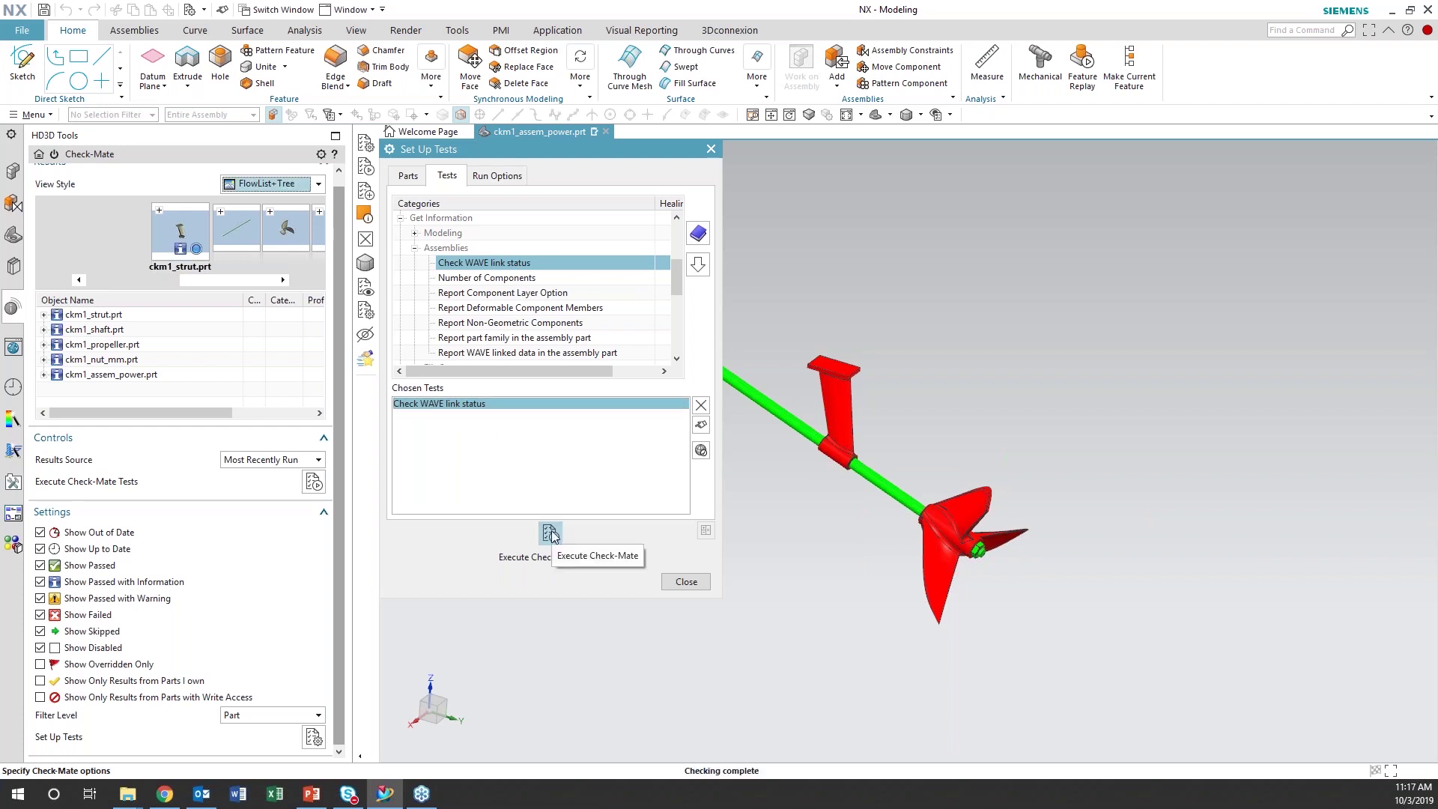
{"action": "scroll", "coordinate": [676, 273], "scroll_direction": "down", "scroll_amount": 1}
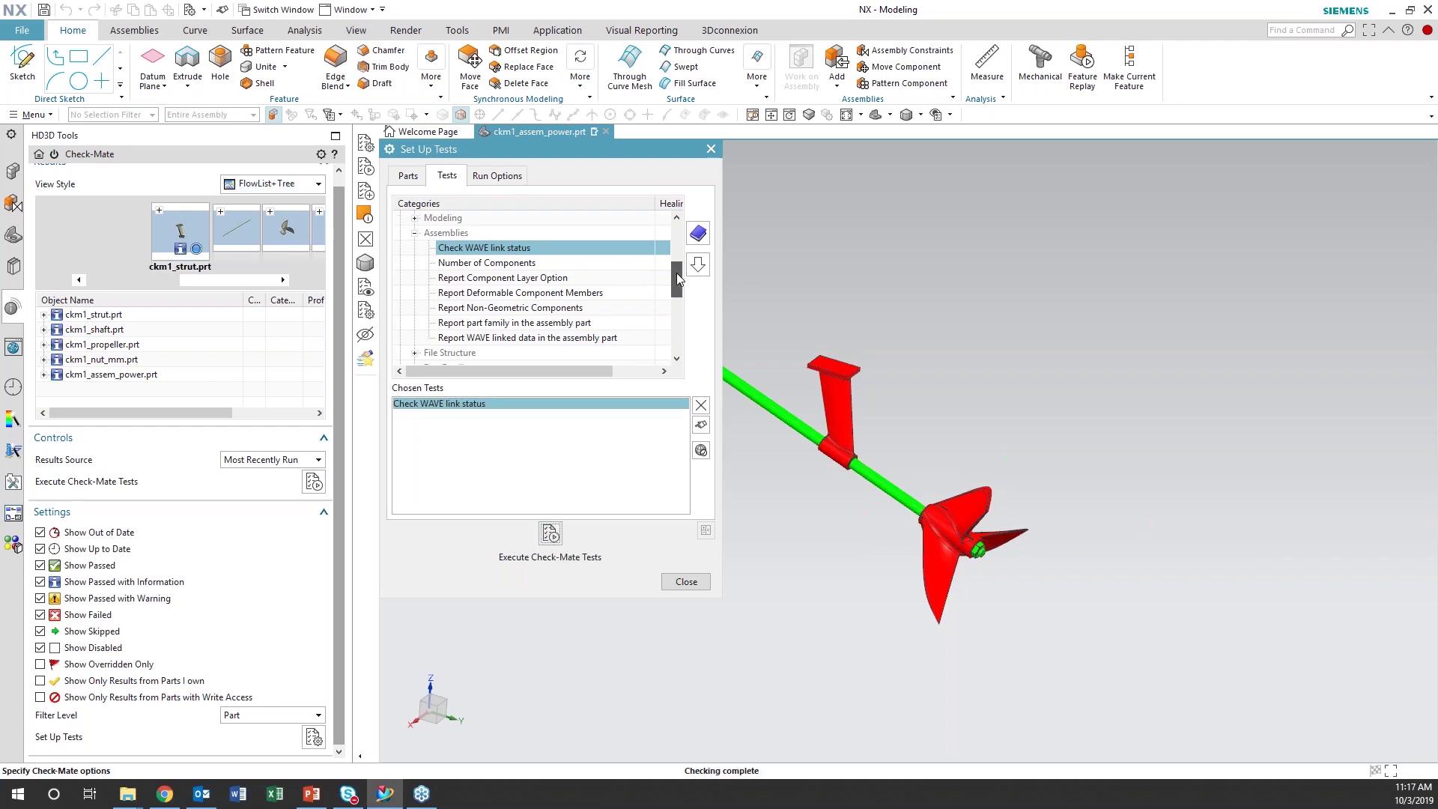
{"action": "left_click_drag", "start_coordinate": [678, 277], "coordinate": [674, 238]}
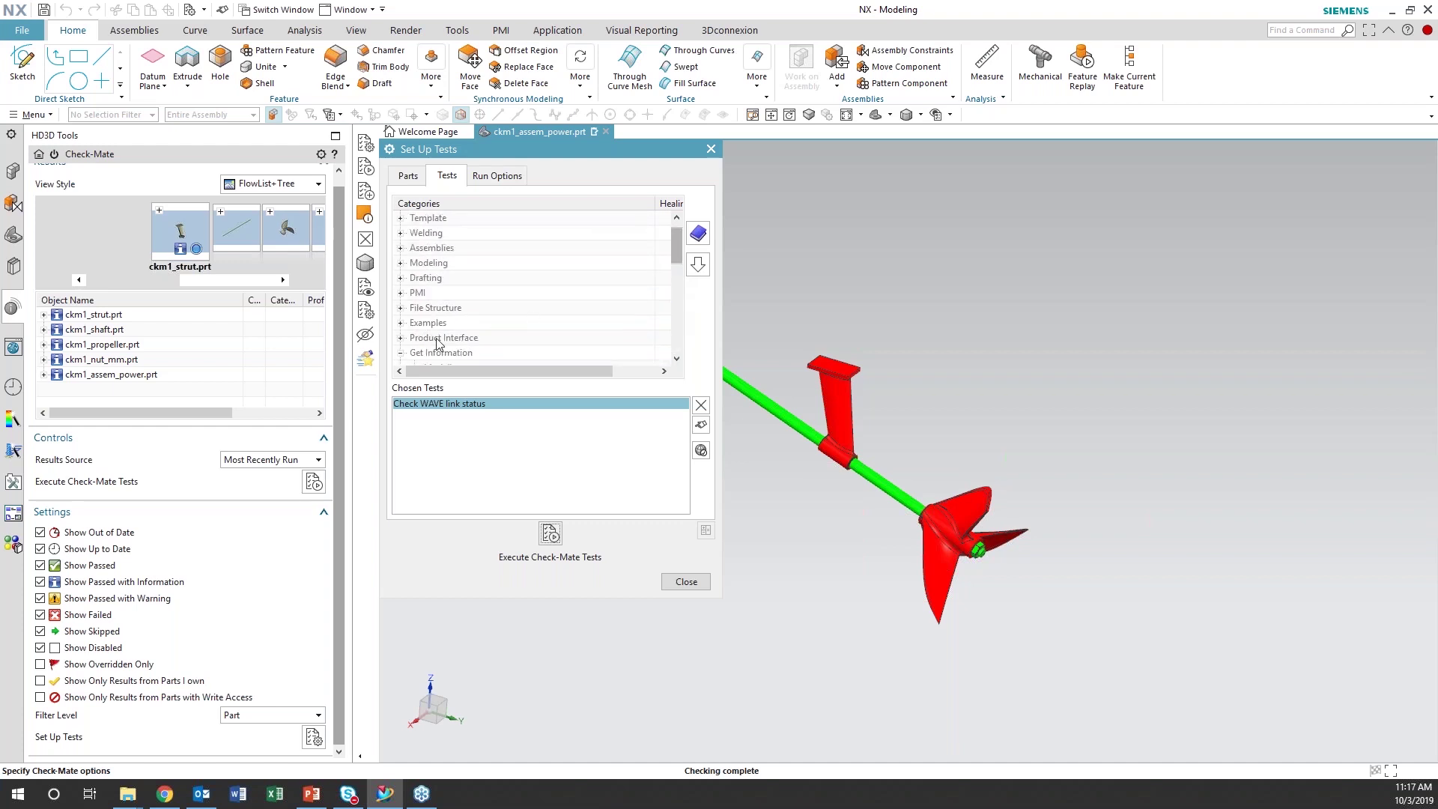
{"action": "scroll", "coordinate": [438, 342], "scroll_direction": "down", "scroll_amount": 2}
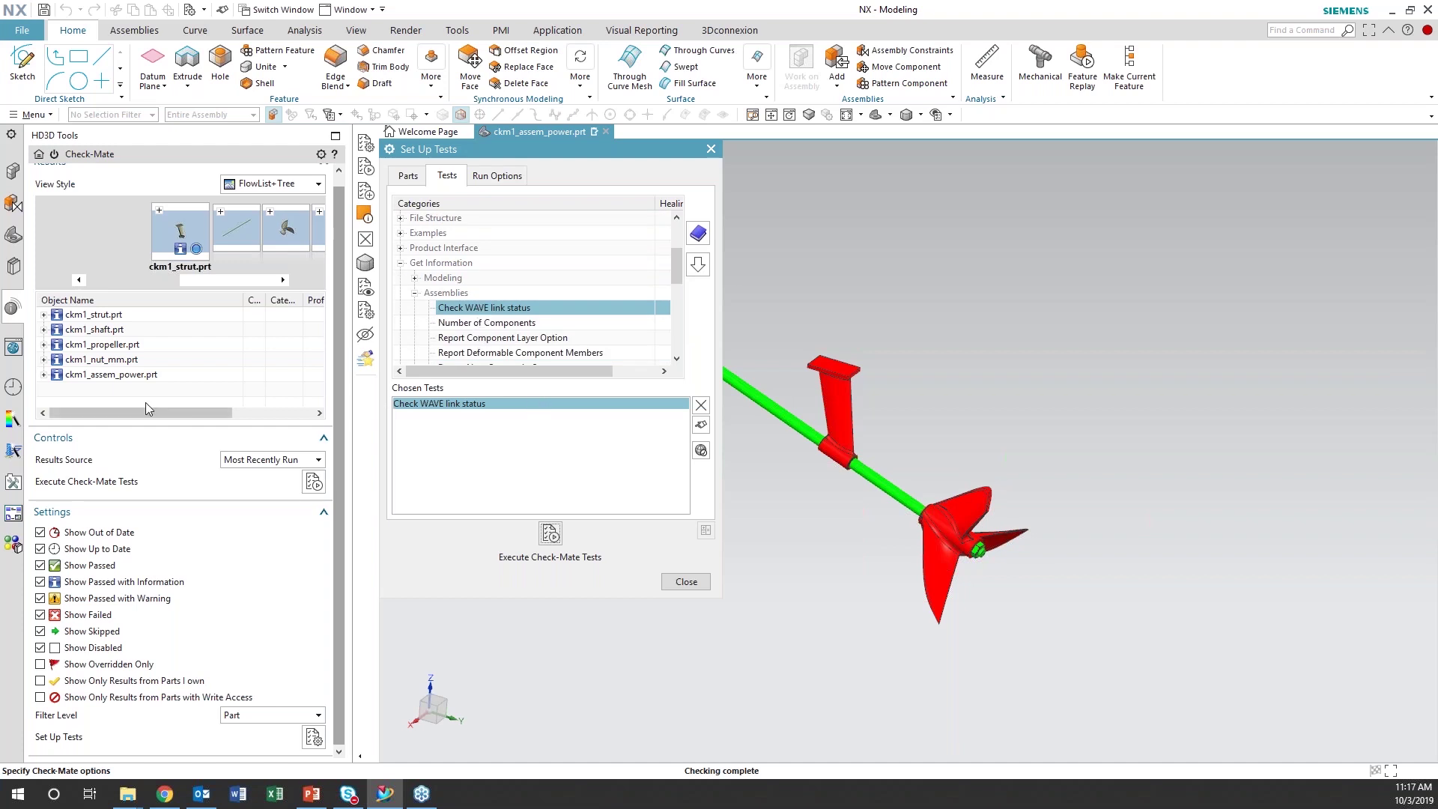
{"action": "left_click", "coordinate": [549, 544]}
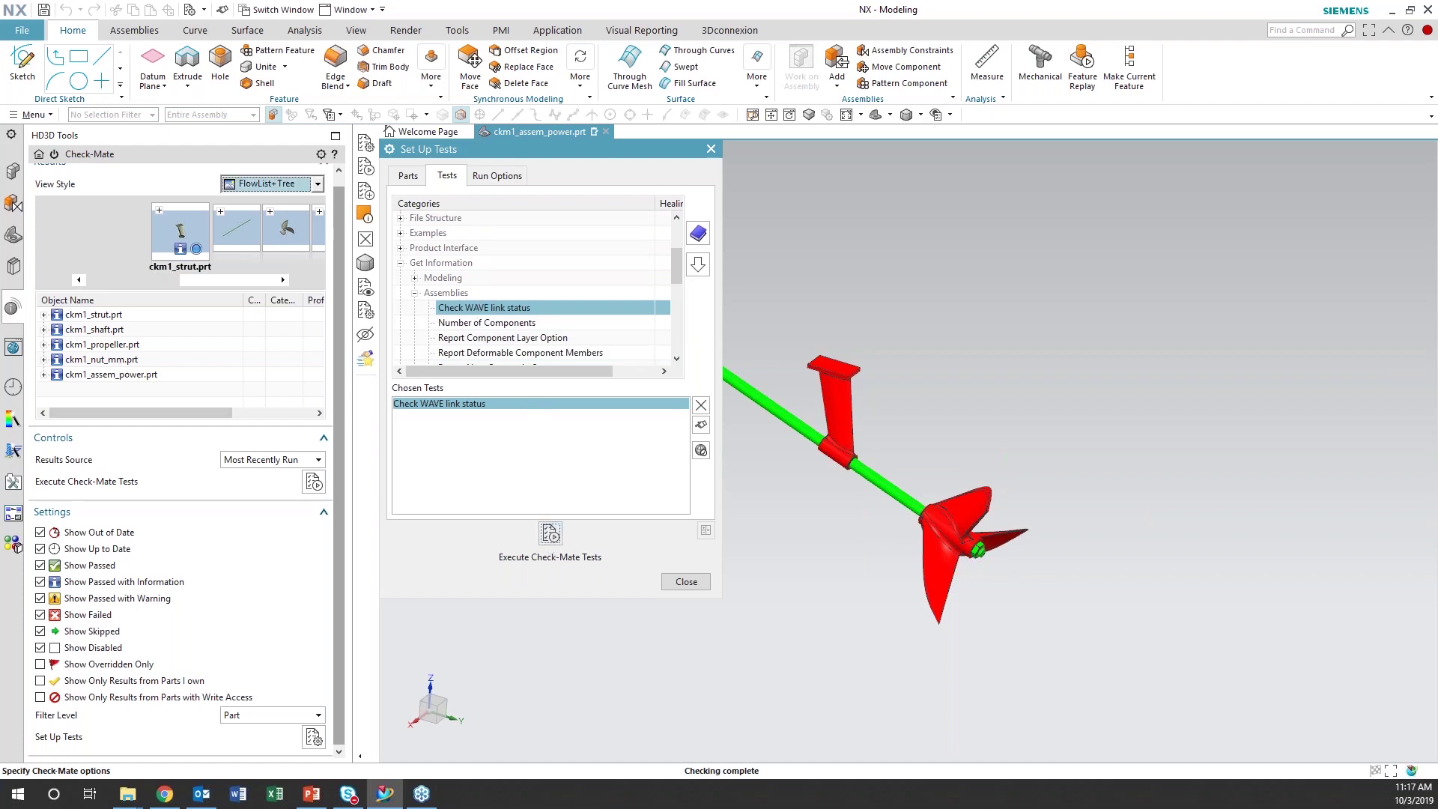
{"action": "left_click", "coordinate": [44, 315]}
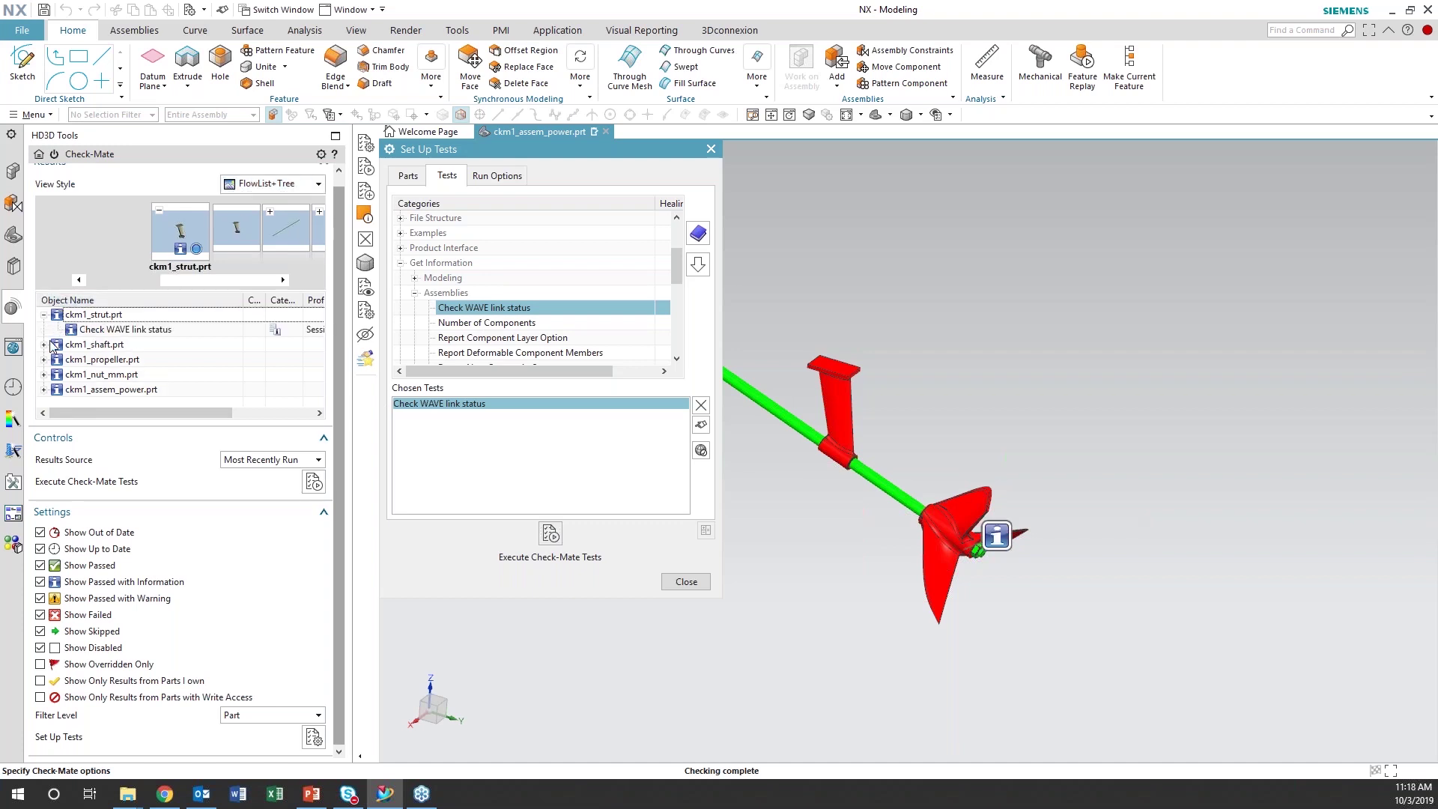
Read the Check WAVE link status result details for ckm1_strut.prt and ckm1_shaft.prt, then collapse the results list
{"action": "left_click", "coordinate": [44, 345]}
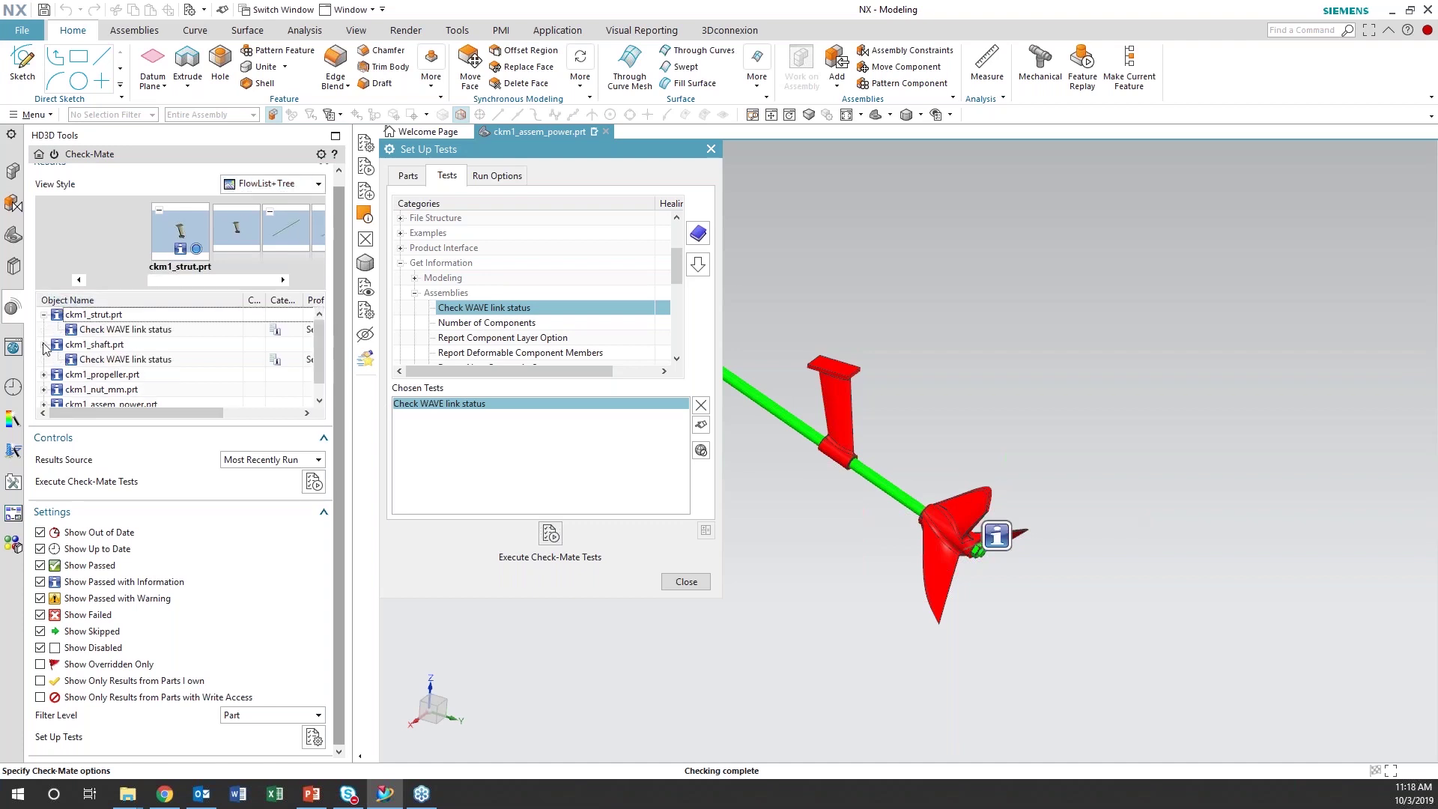
{"action": "right_click", "coordinate": [107, 331]}
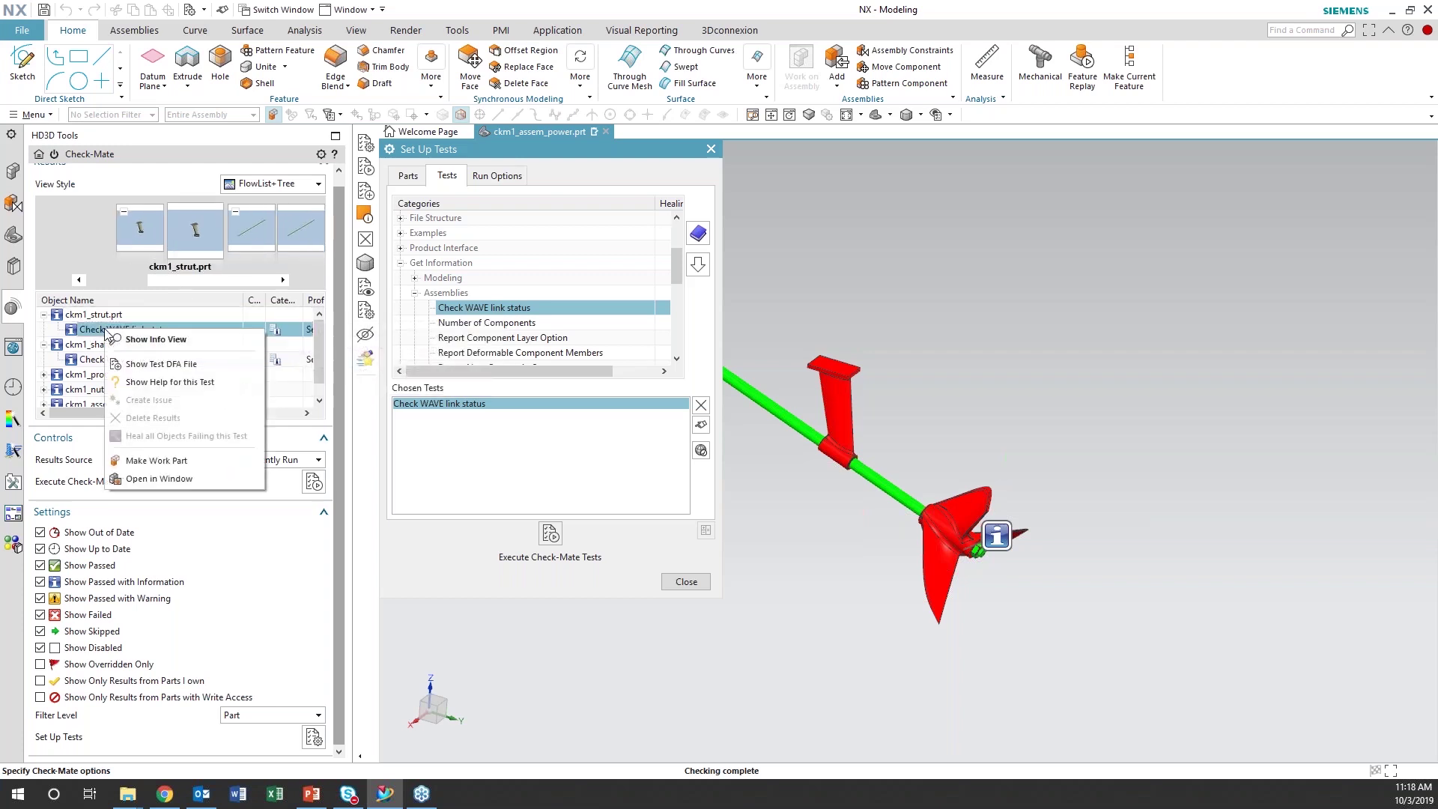
{"action": "left_click", "coordinate": [128, 339]}
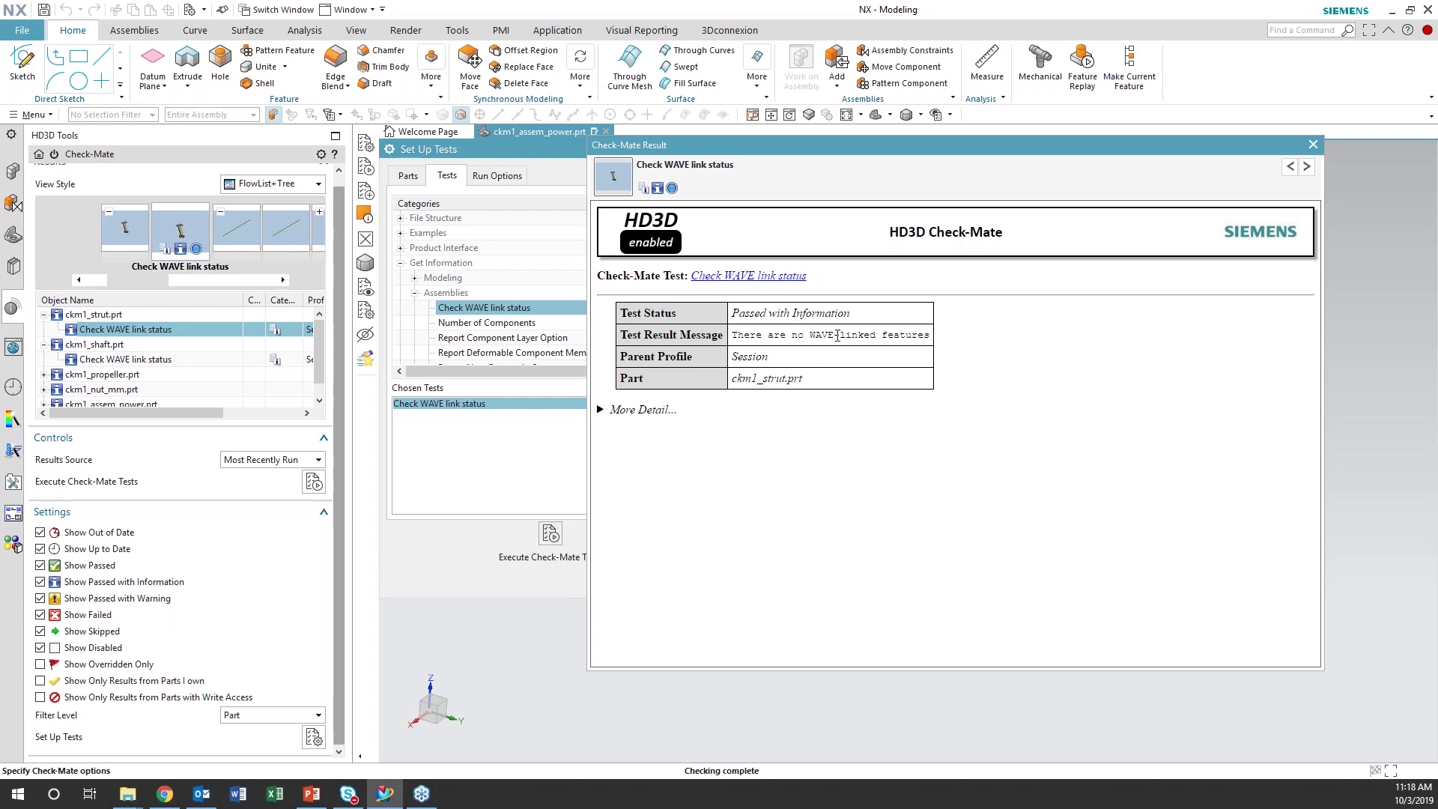
{"action": "left_click", "coordinate": [1313, 144]}
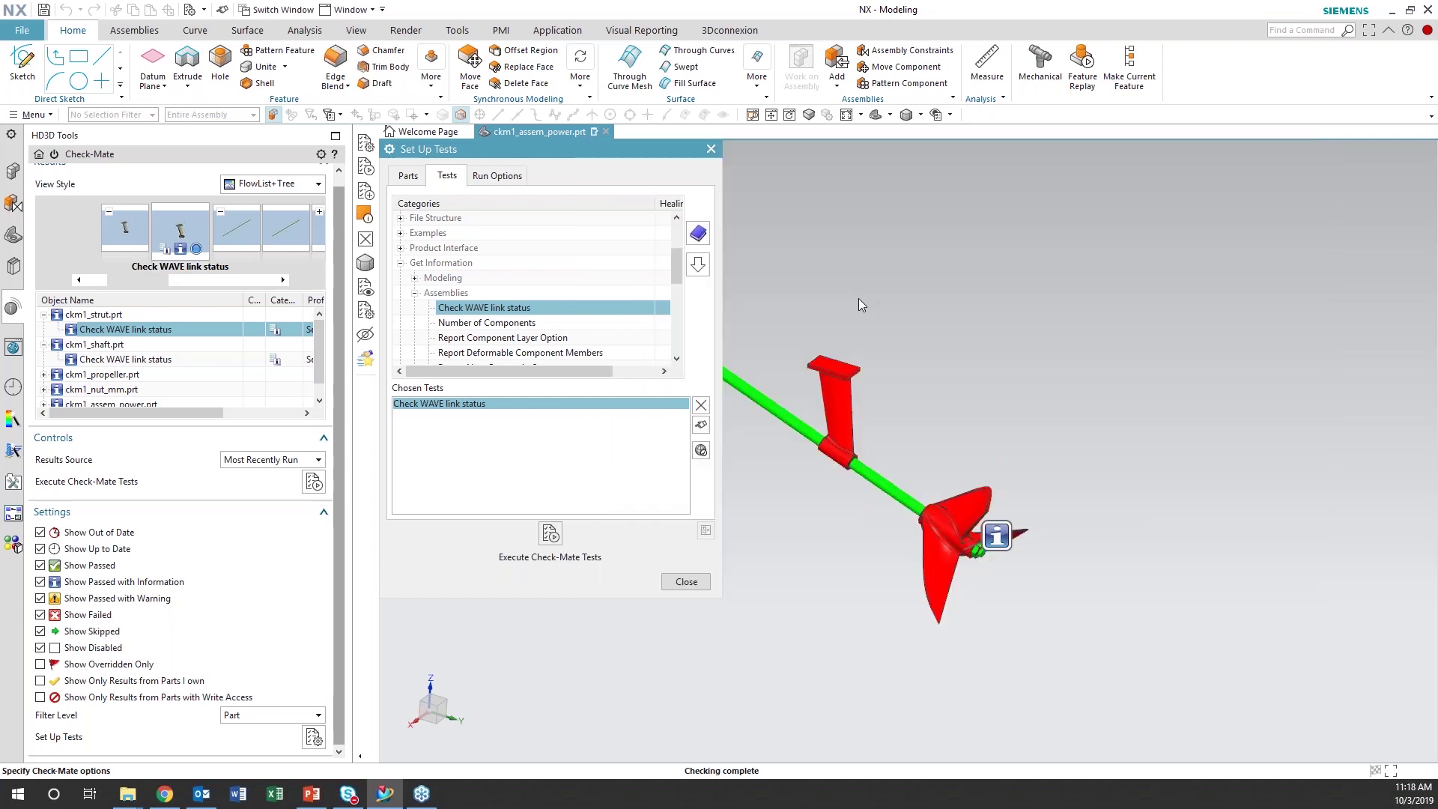
{"action": "right_click", "coordinate": [159, 362]}
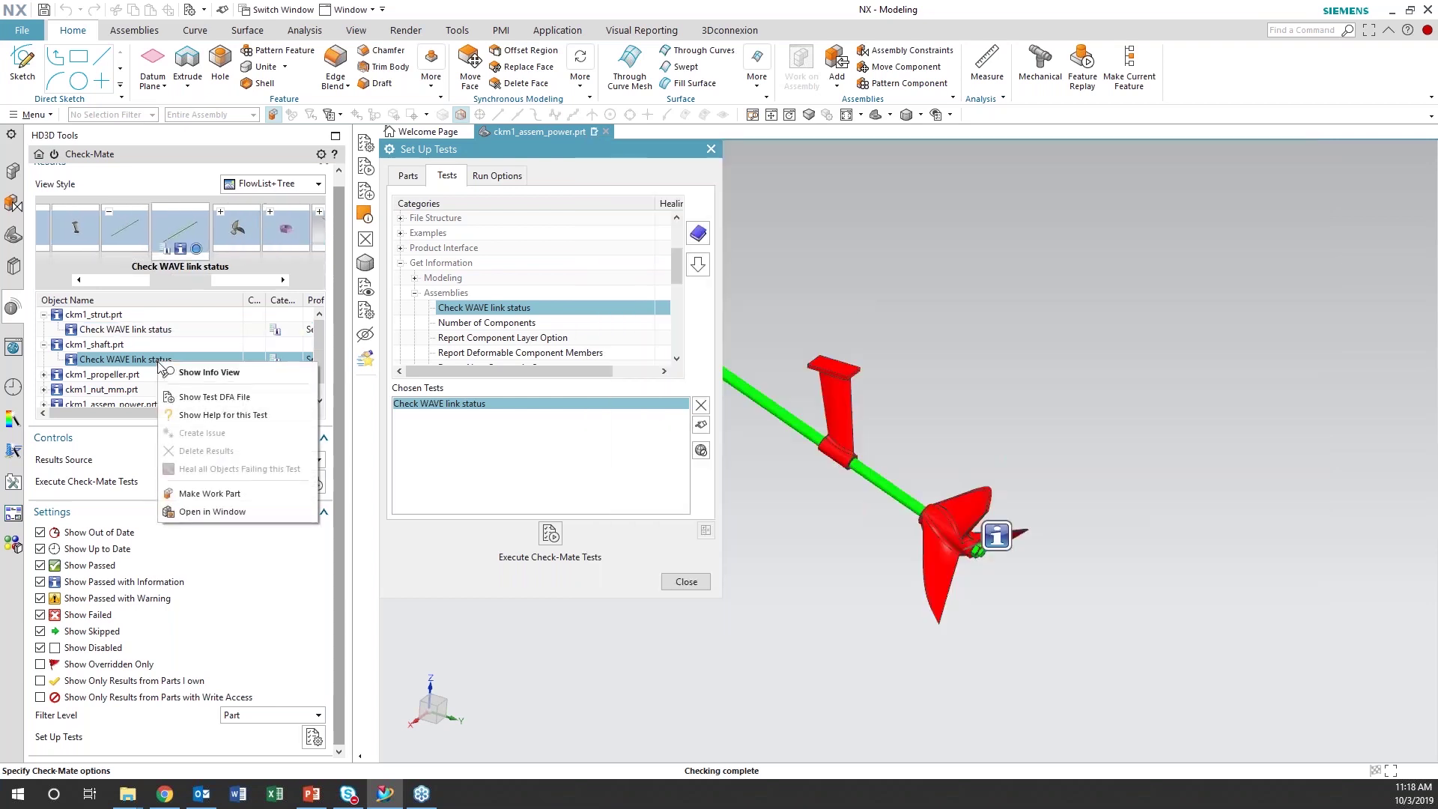
{"action": "left_click", "coordinate": [187, 372]}
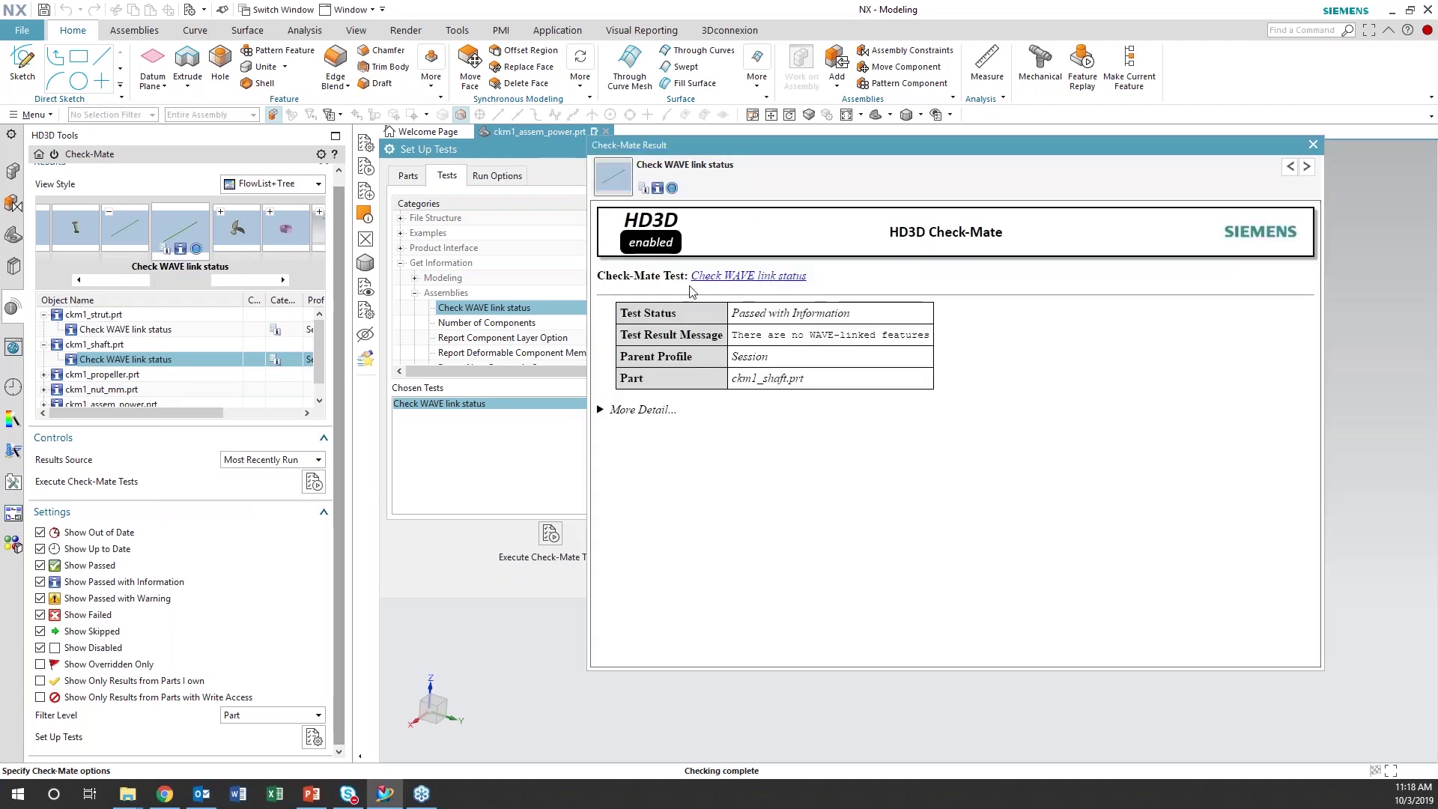
{"action": "left_click", "coordinate": [1311, 145]}
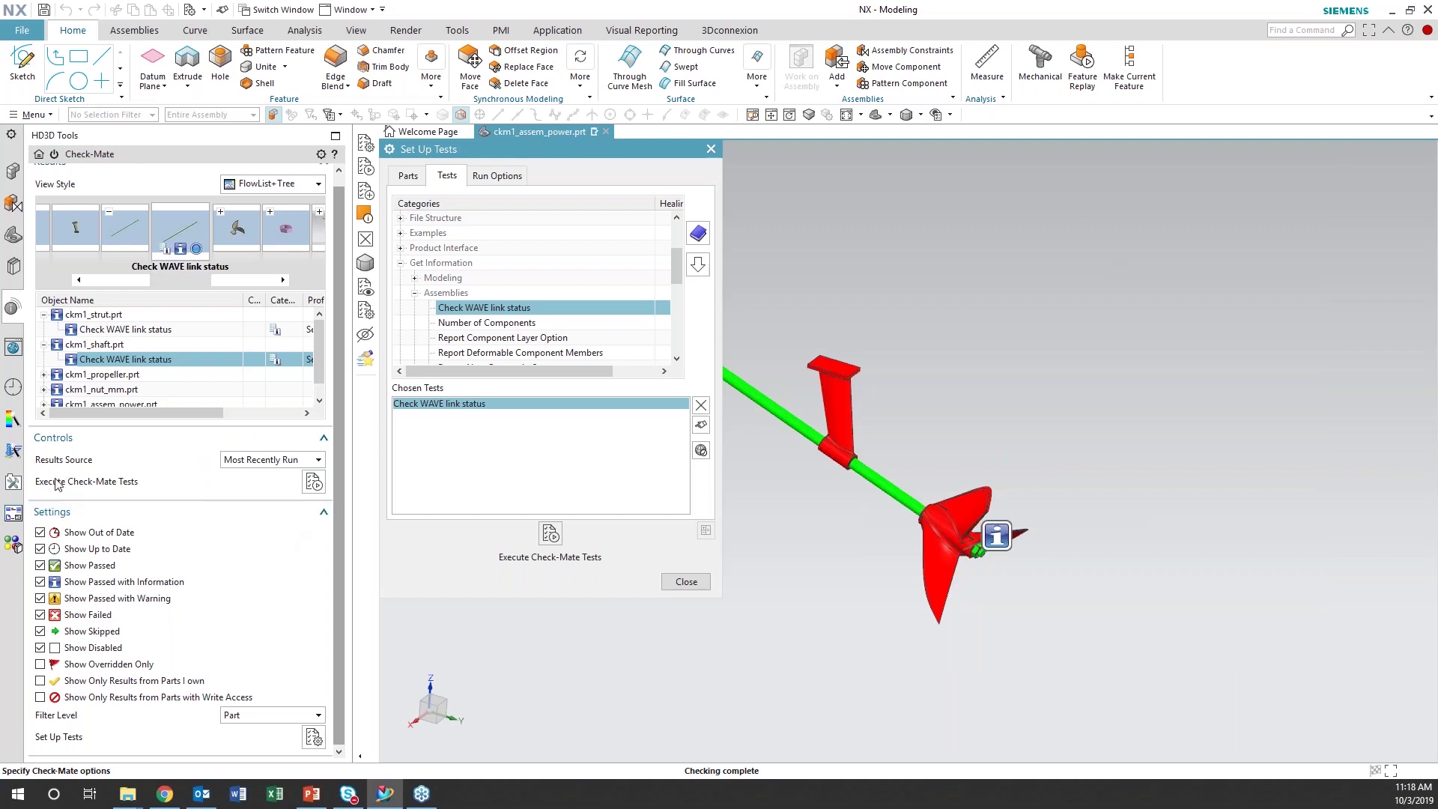
{"action": "left_click", "coordinate": [44, 314]}
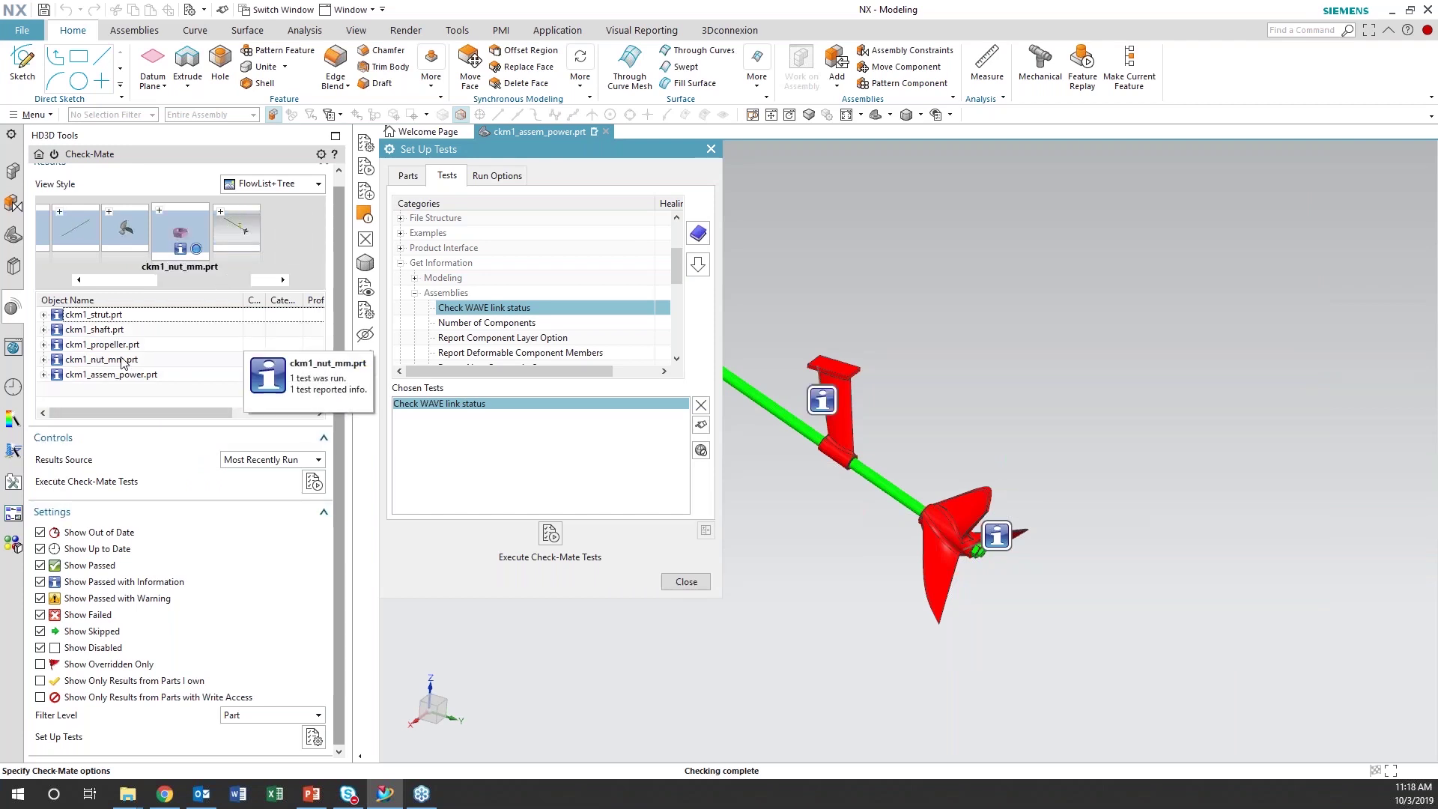
Remove Check WAVE link status from the chosen tests and collapse the Get Information category
{"action": "left_click", "coordinate": [701, 405]}
{"action": "left_click", "coordinate": [636, 414]}
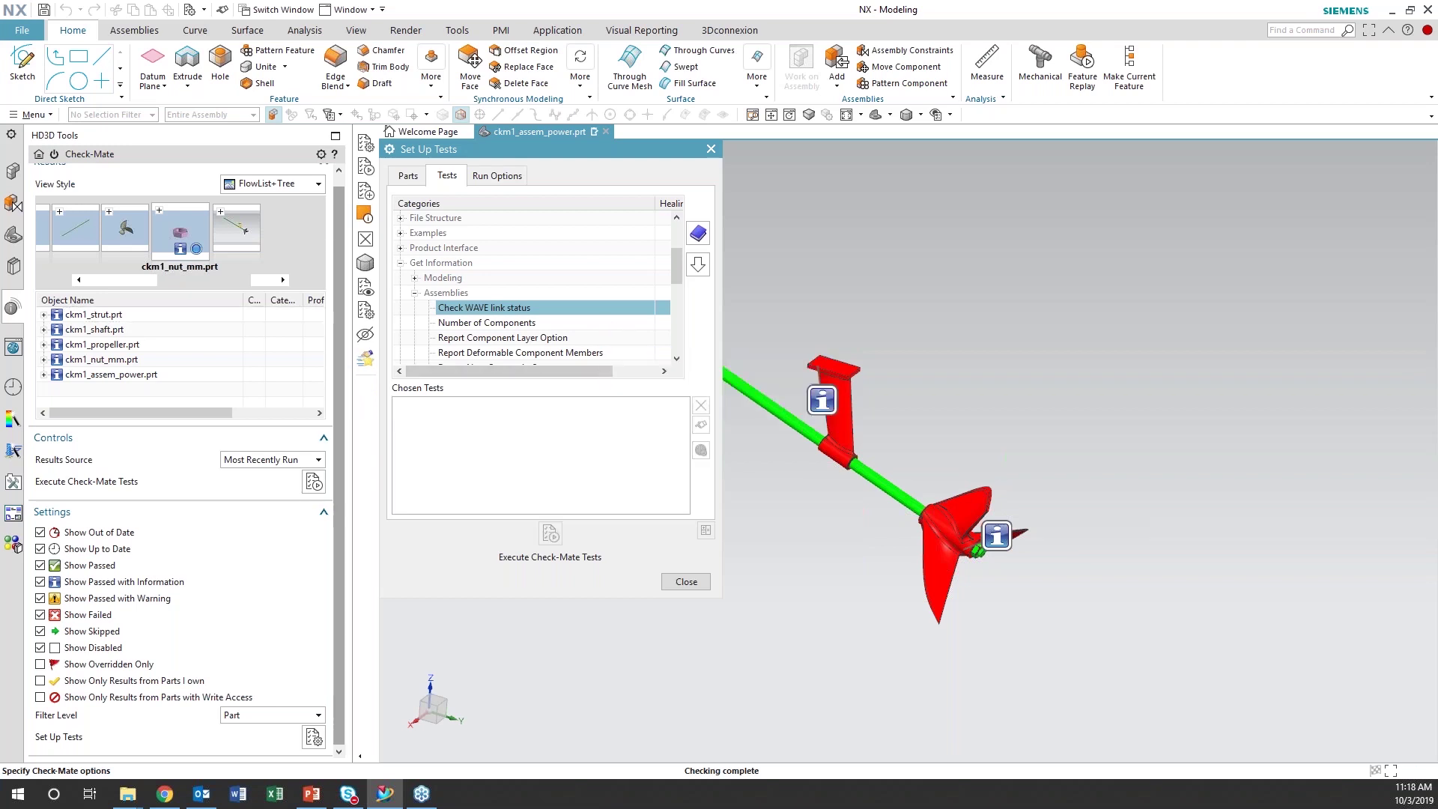
{"action": "left_click", "coordinate": [414, 292]}
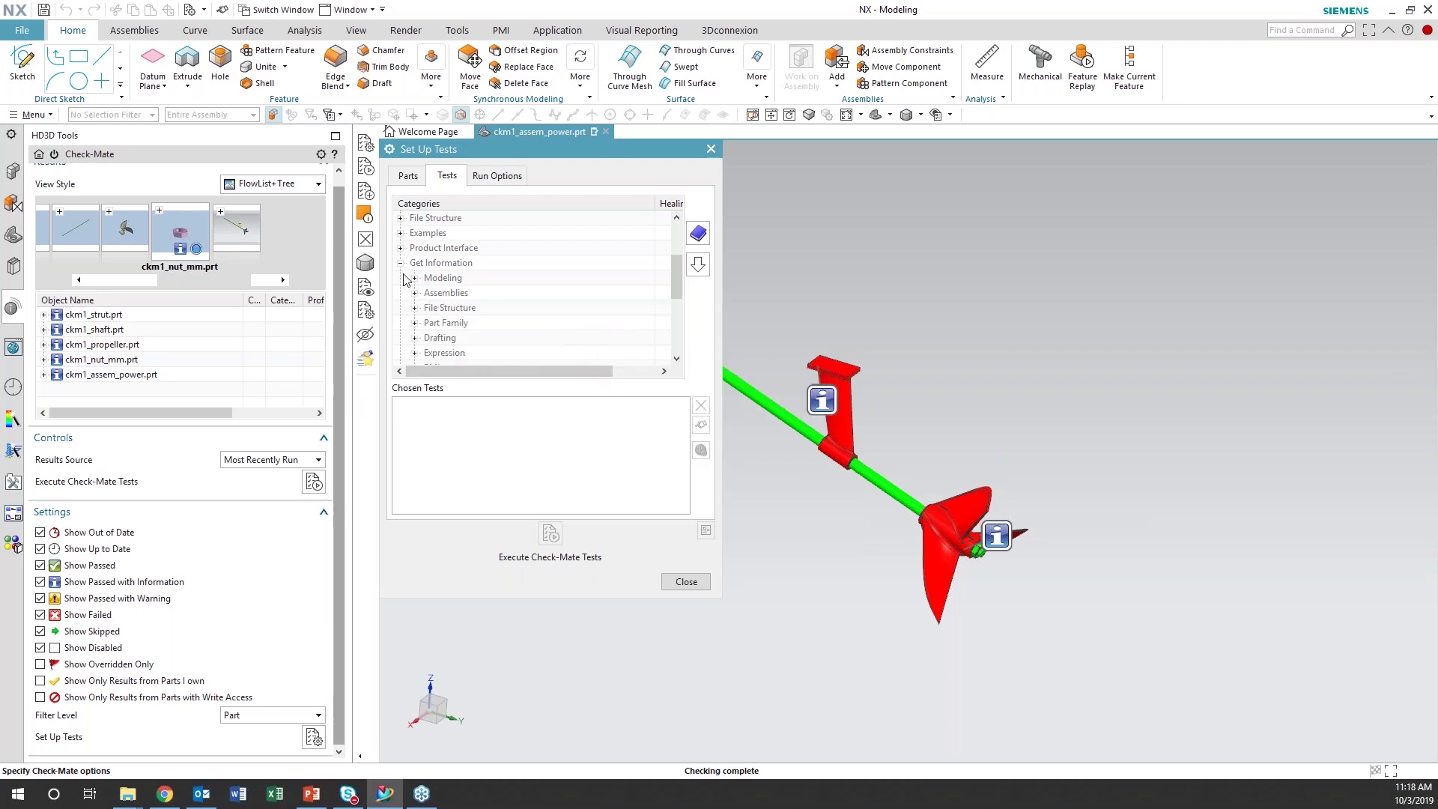
{"action": "left_click", "coordinate": [401, 263]}
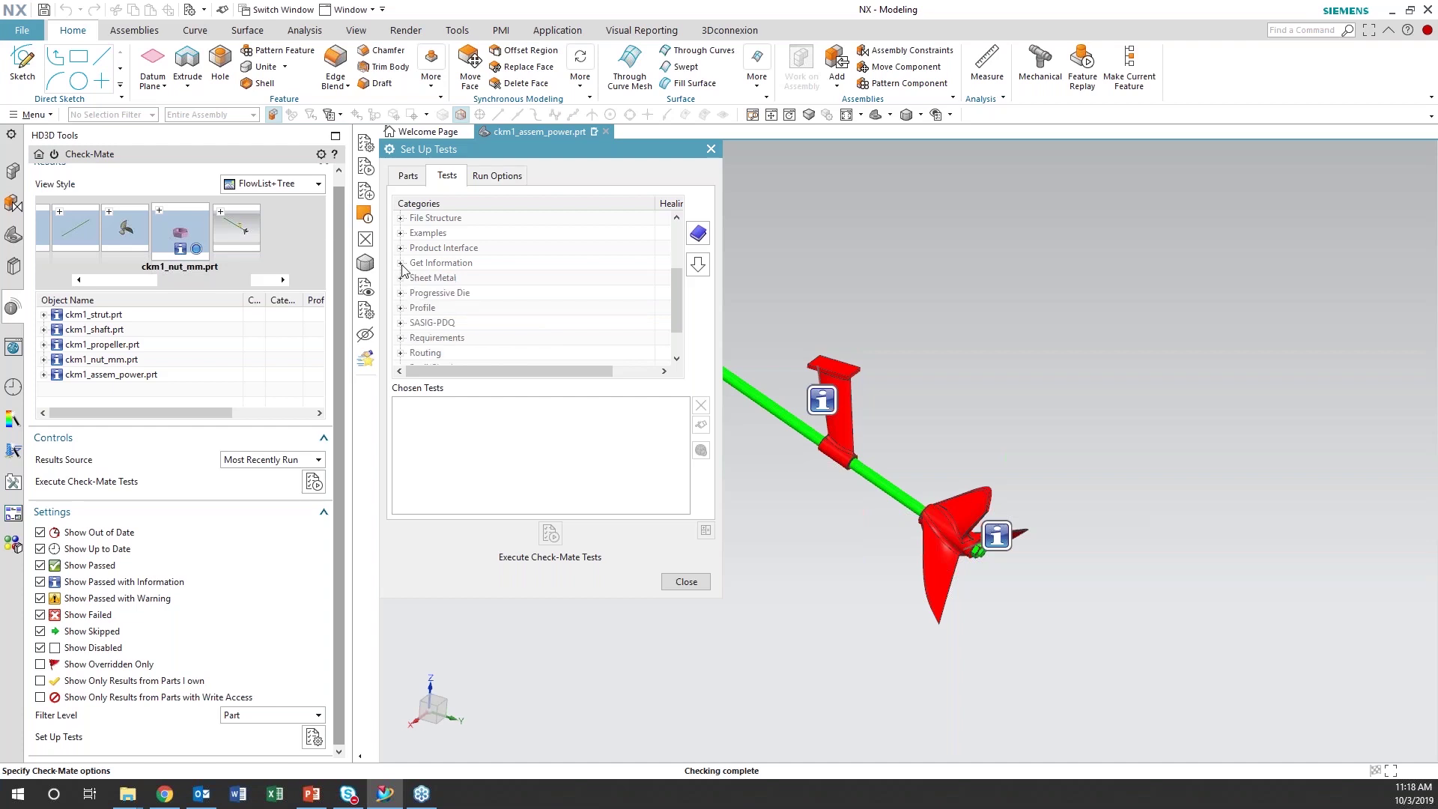
Add the Check Dimension with Manual Text test from the Drafting category to the chosen tests
{"action": "scroll", "coordinate": [421, 322], "scroll_direction": "up", "scroll_amount": 1}
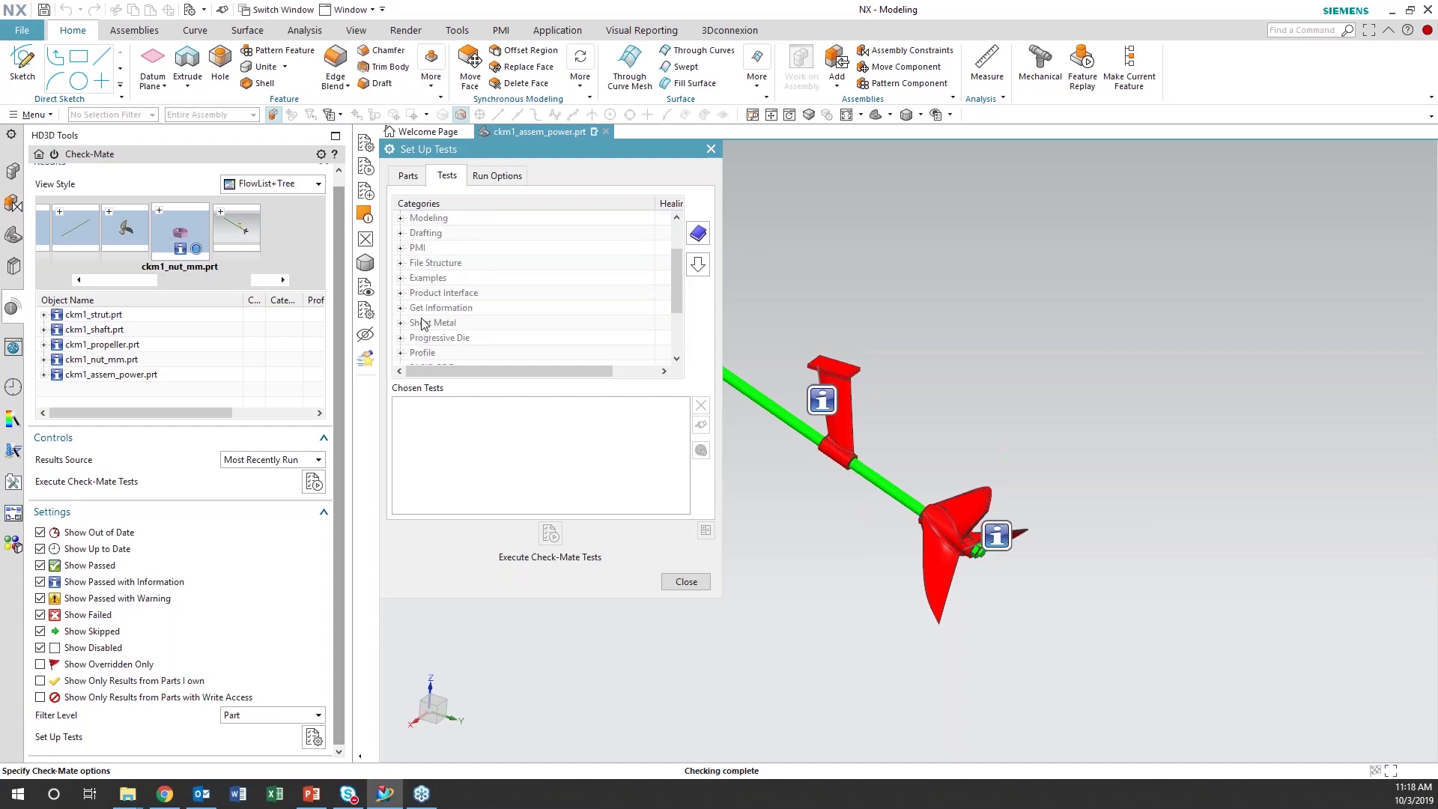
{"action": "left_click", "coordinate": [401, 234]}
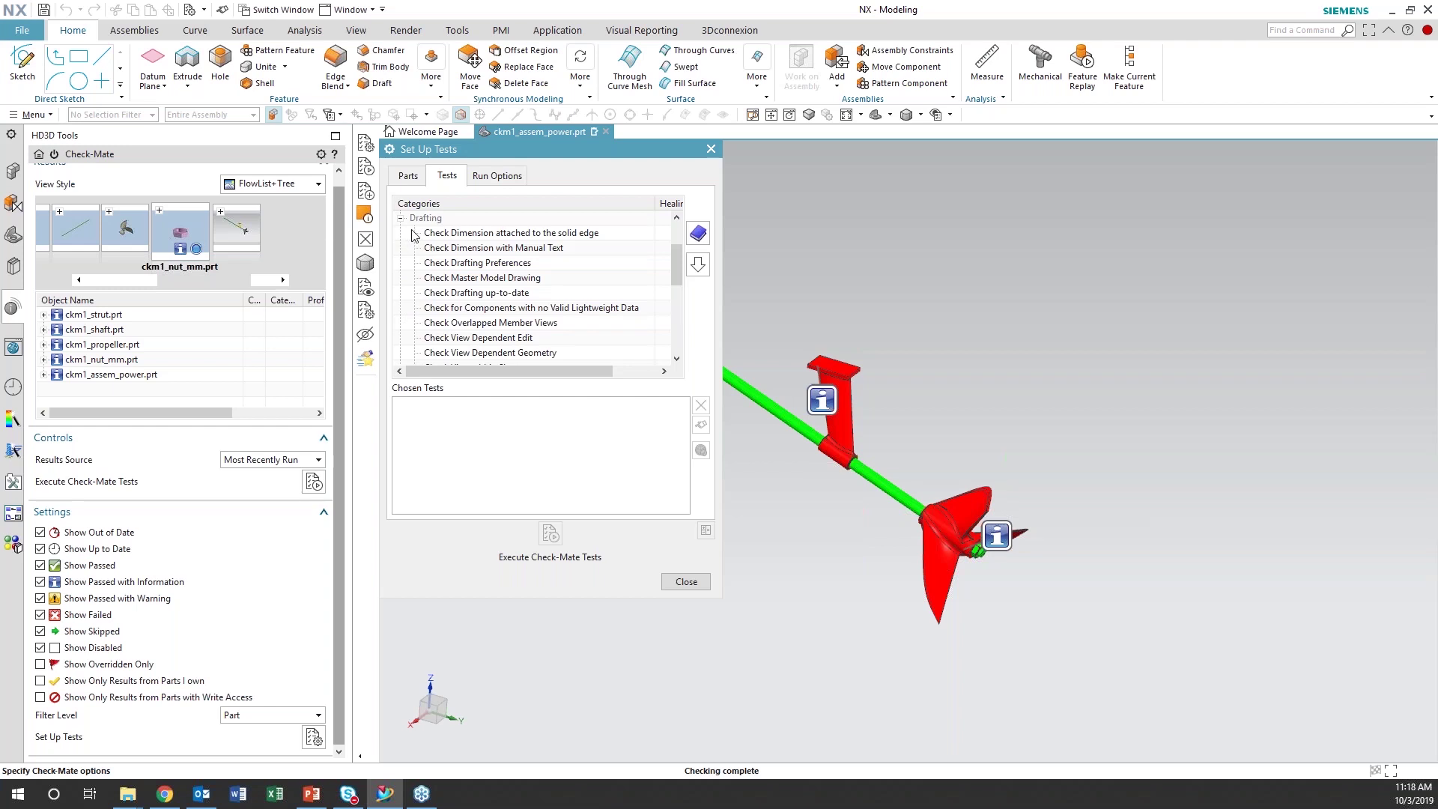
{"action": "left_click", "coordinate": [450, 248]}
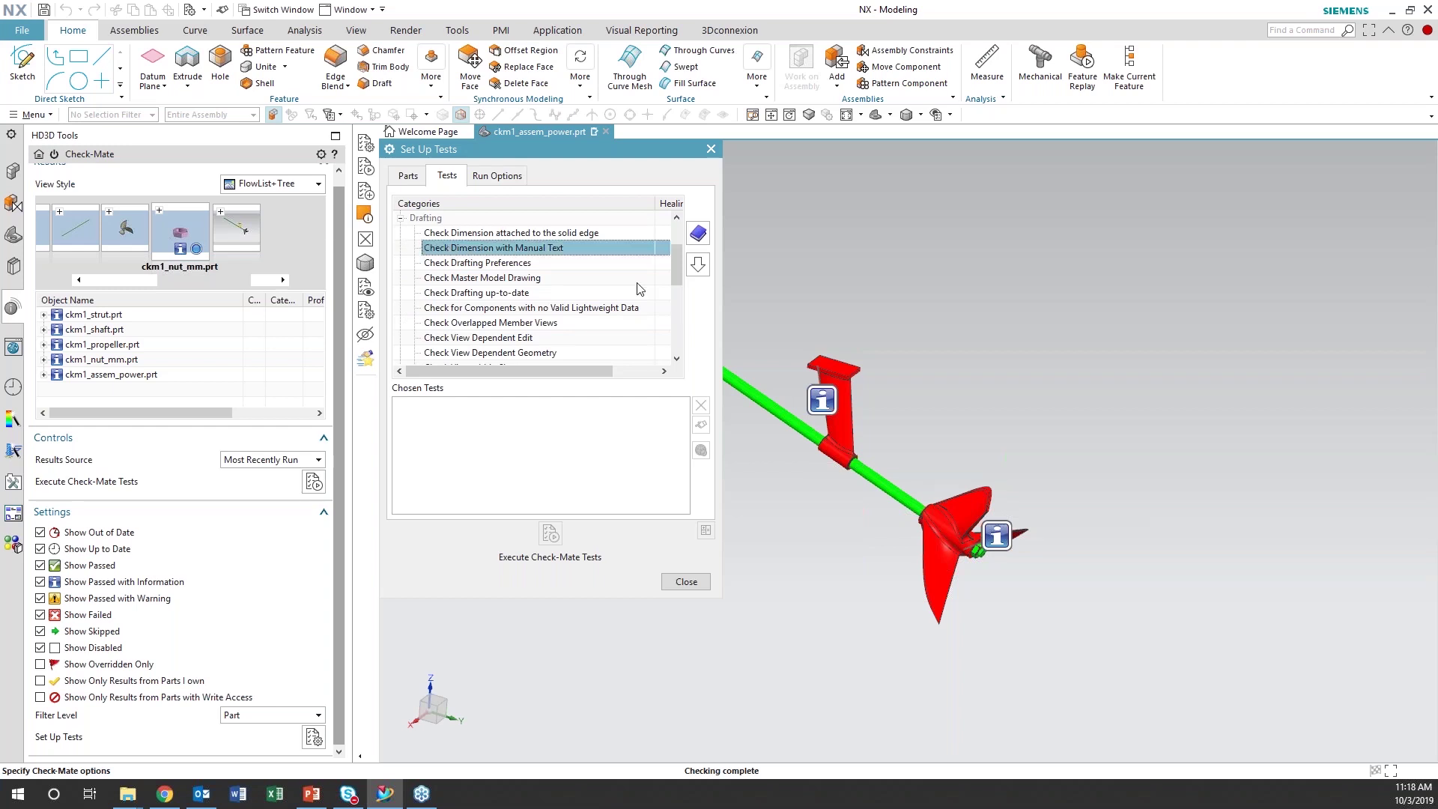
{"action": "left_click", "coordinate": [695, 271]}
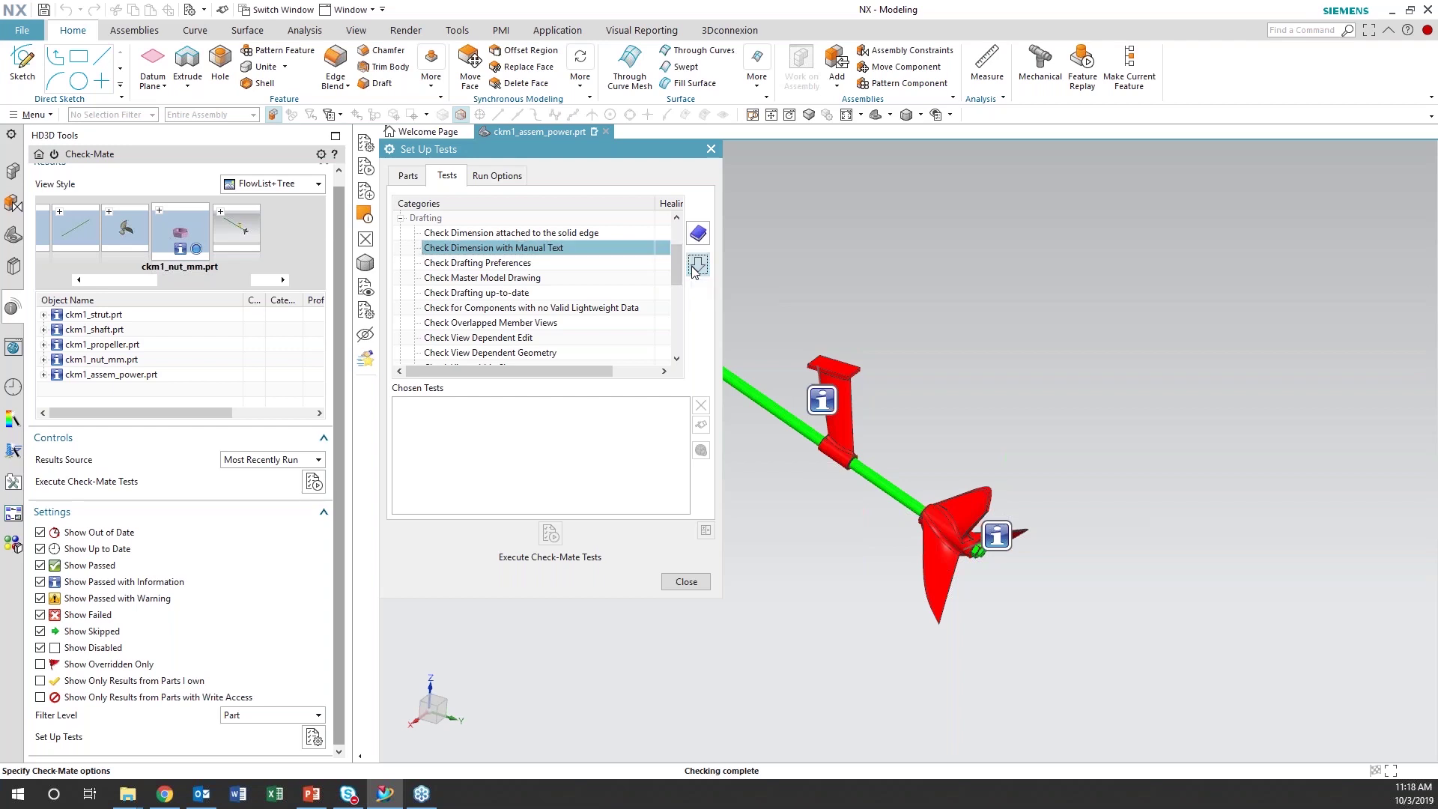
{"action": "left_click", "coordinate": [695, 271]}
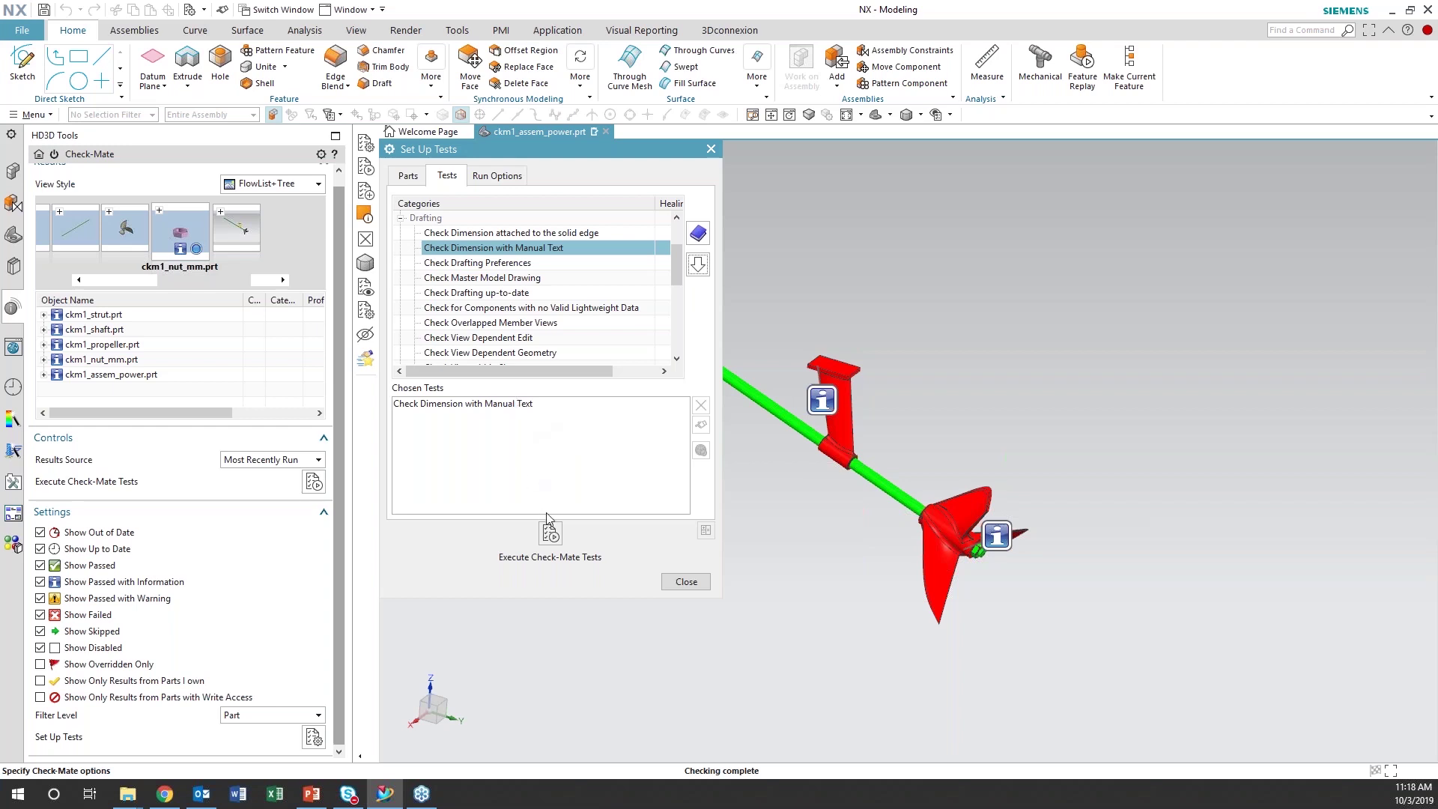
Execute the Check Dimension with Manual Text test and expand the ckm1_strut.prt results down to the individual radial dimension
{"action": "left_click", "coordinate": [550, 535]}
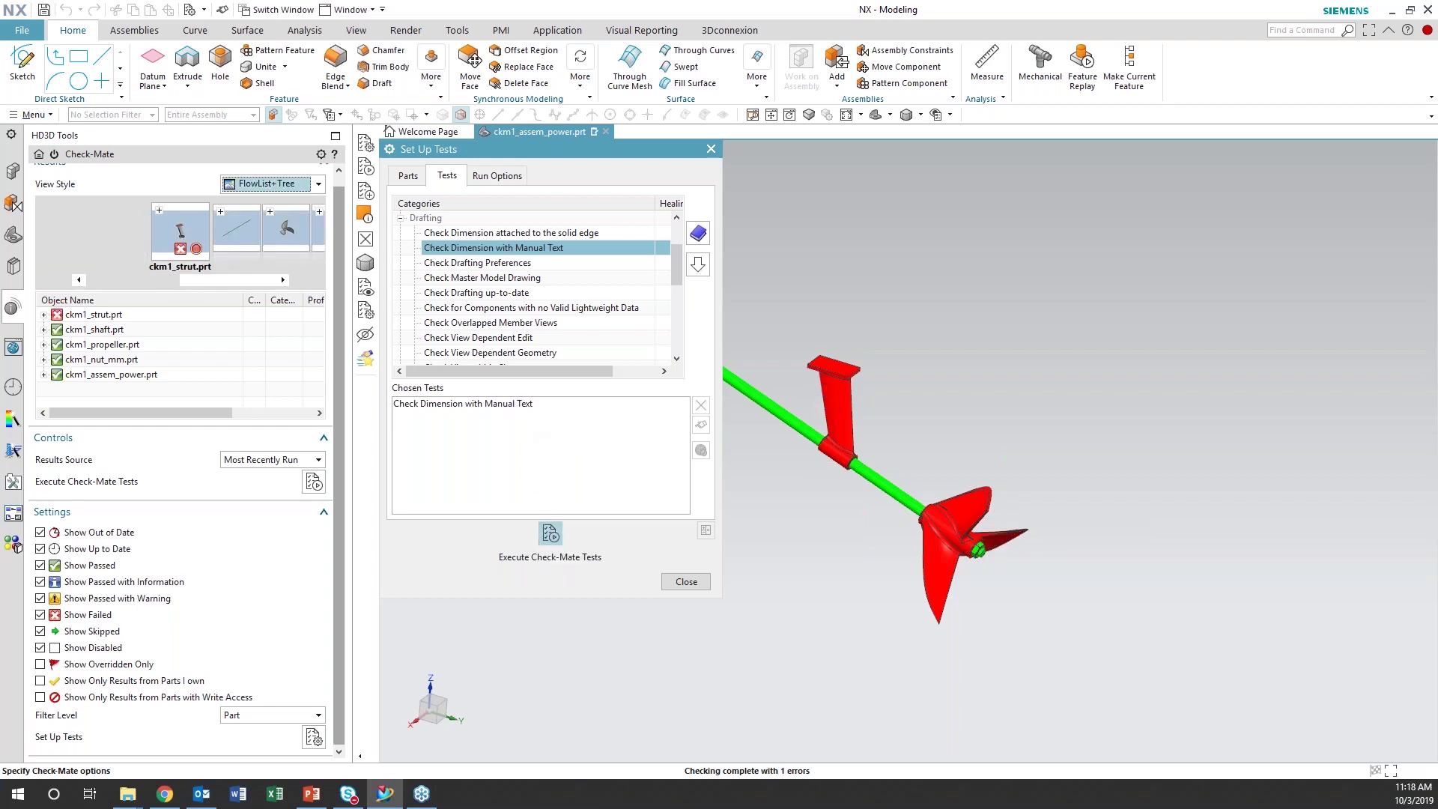
{"action": "left_click", "coordinate": [44, 315]}
{"action": "left_click", "coordinate": [85, 318]}
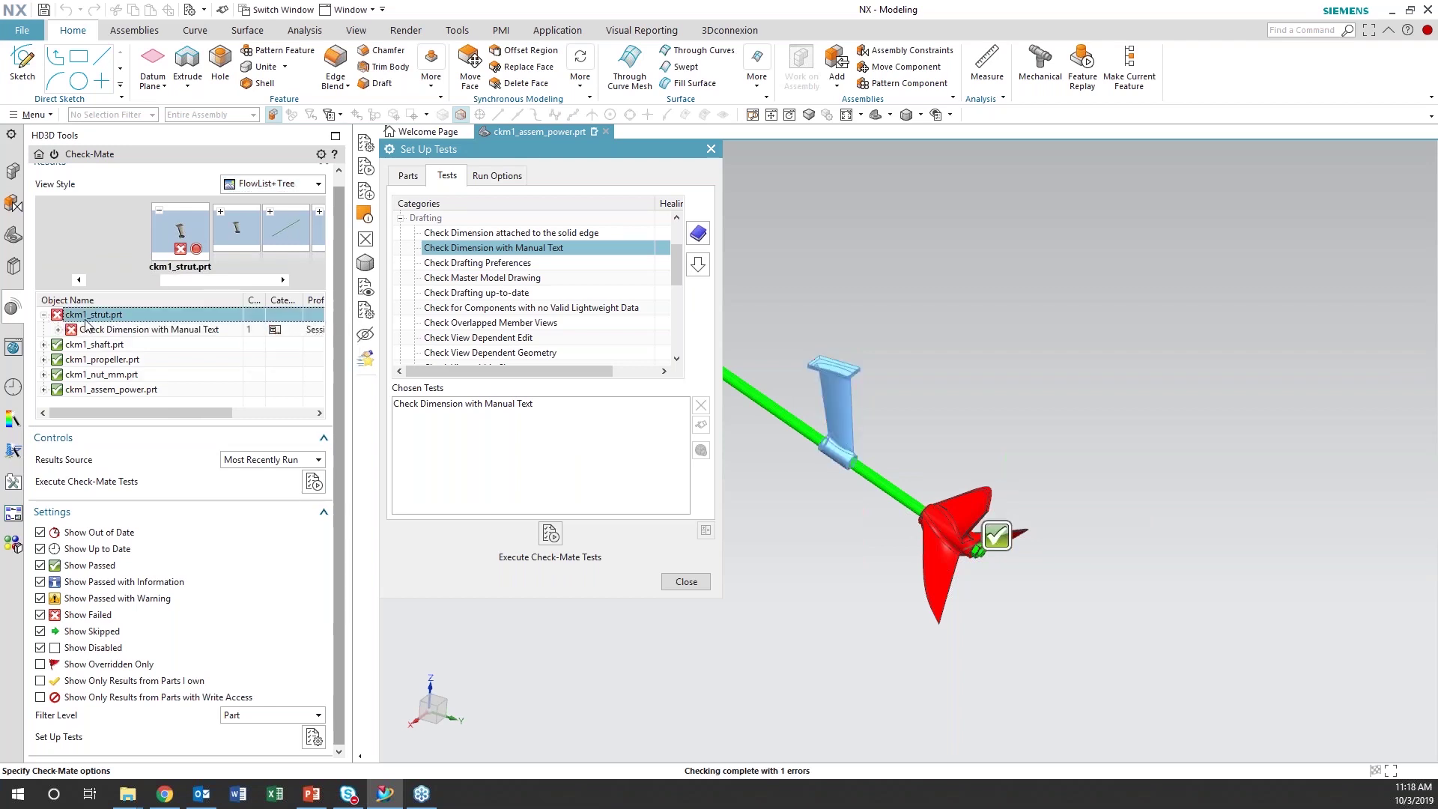
{"action": "mouse_move", "coordinate": [90, 321]}
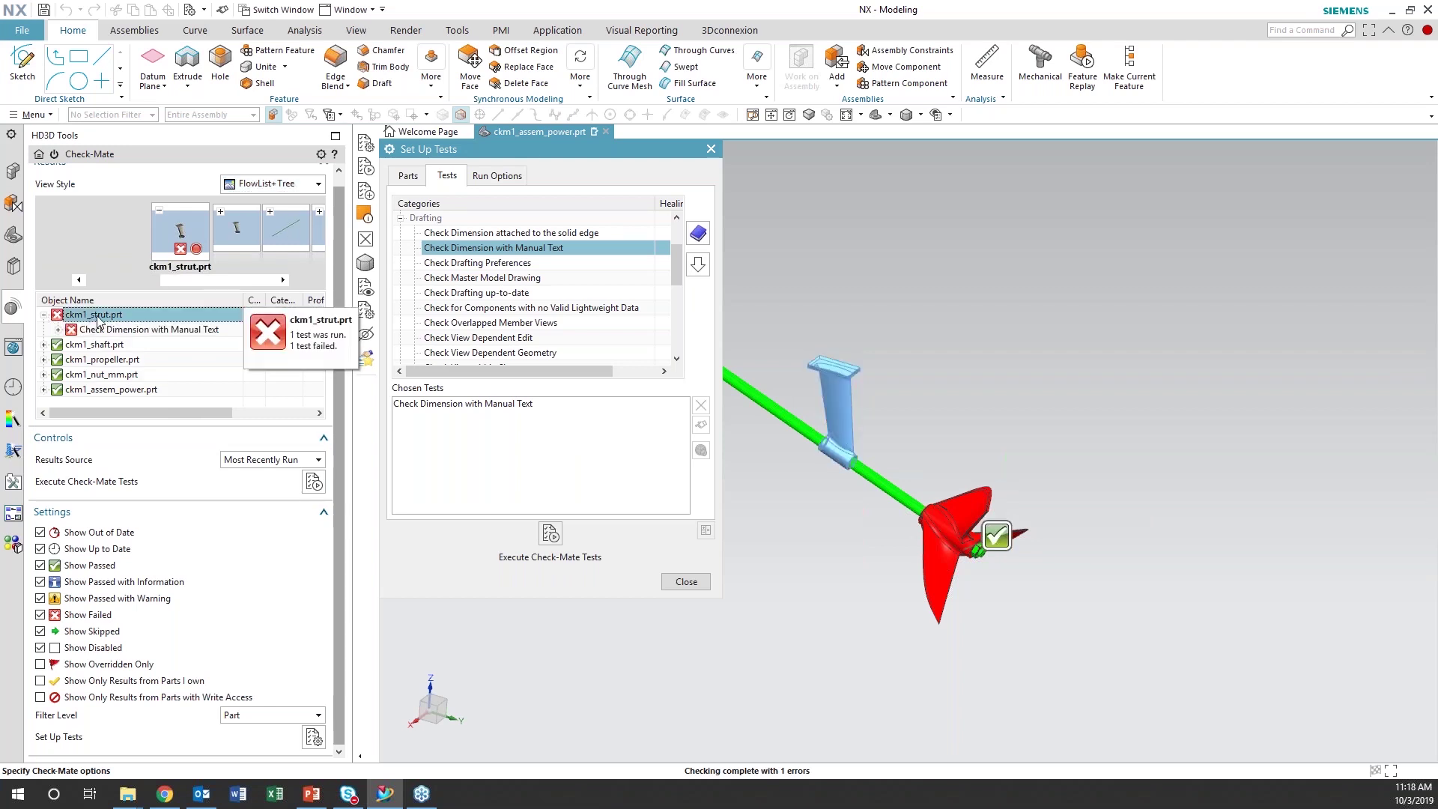
{"action": "right_click", "coordinate": [98, 320]}
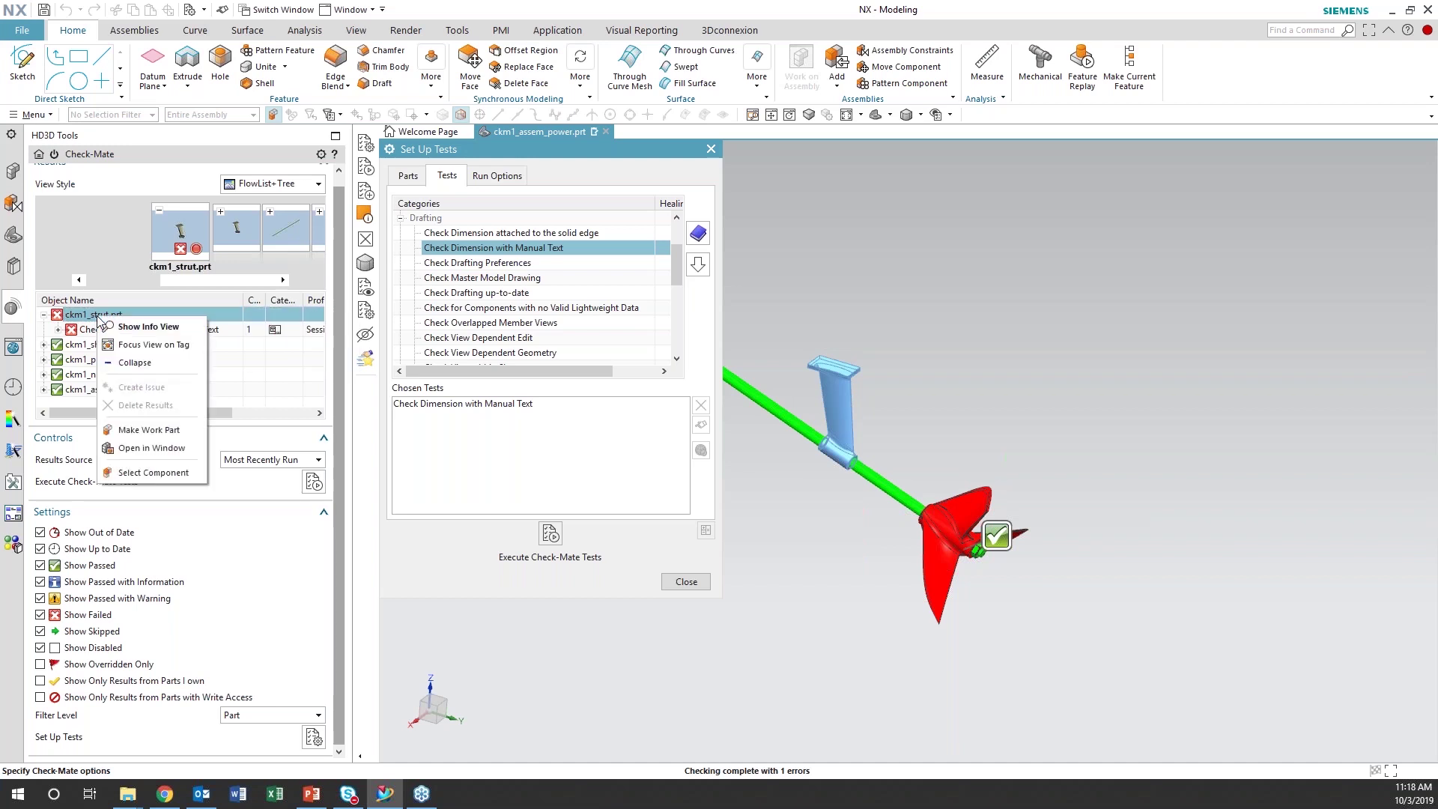
{"action": "left_click", "coordinate": [87, 336]}
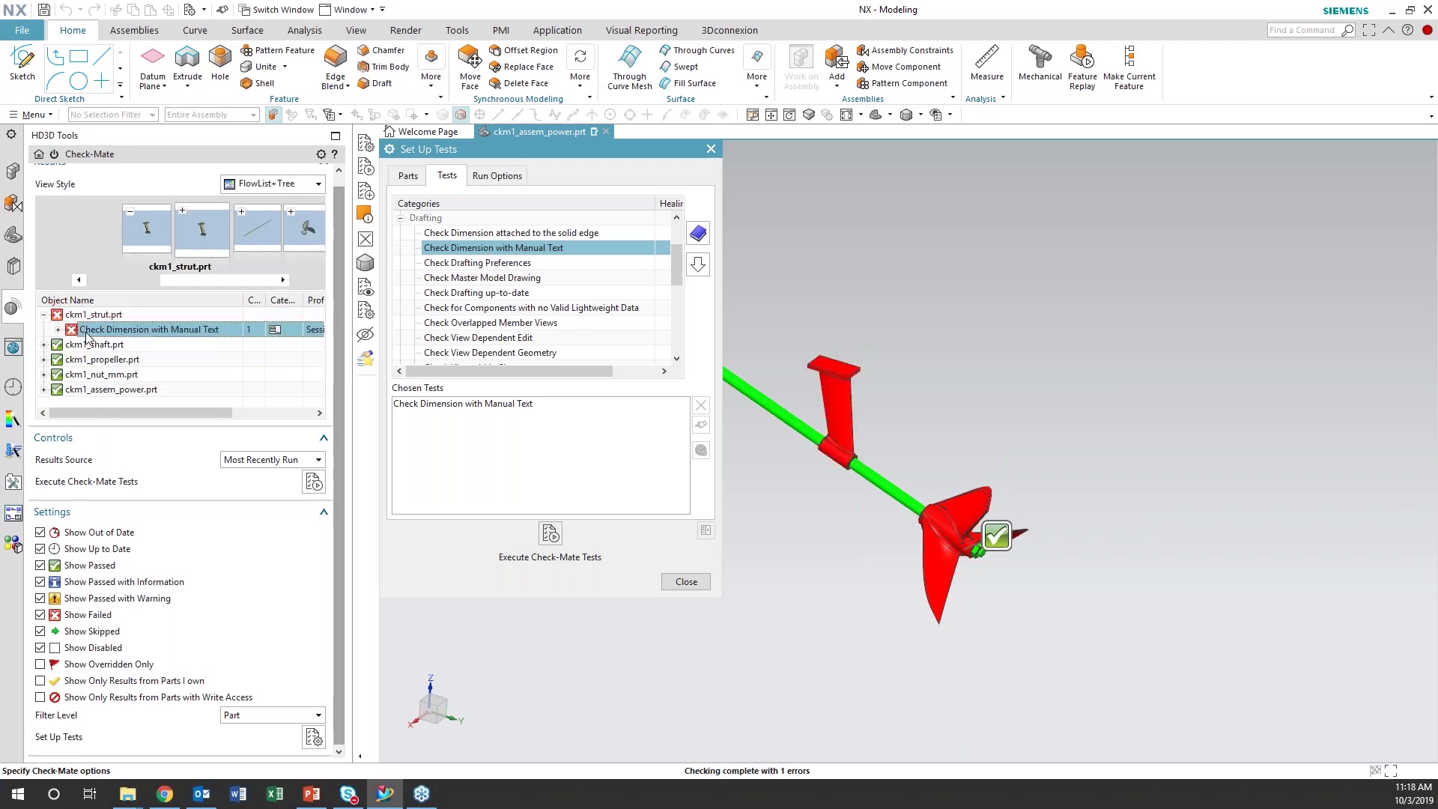
{"action": "right_click", "coordinate": [105, 332]}
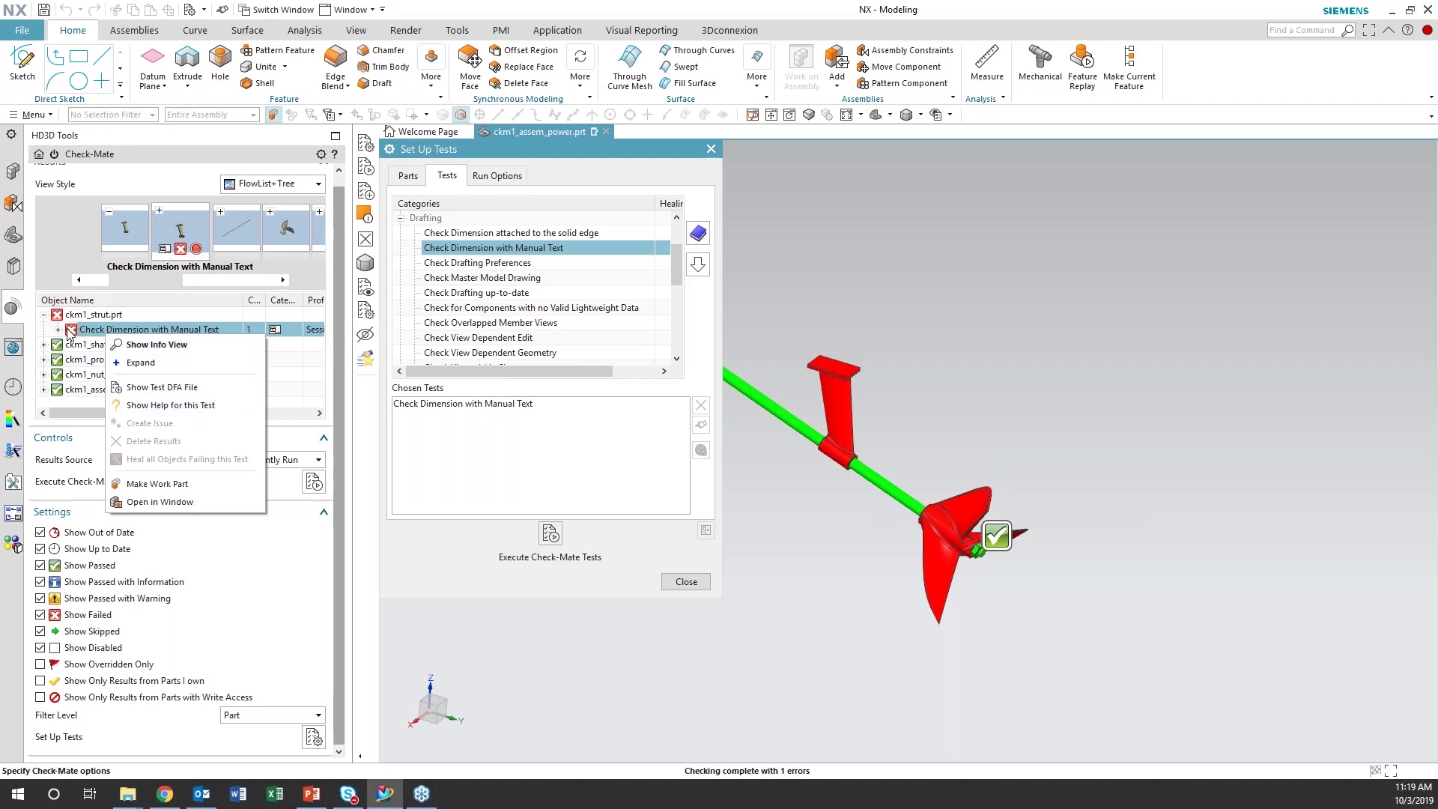
{"action": "left_click", "coordinate": [58, 330]}
{"action": "left_click", "coordinate": [101, 344]}
Open the strut part of the flagged radial dimension in its own window and switch to the Drafting application
{"action": "right_click", "coordinate": [105, 348]}
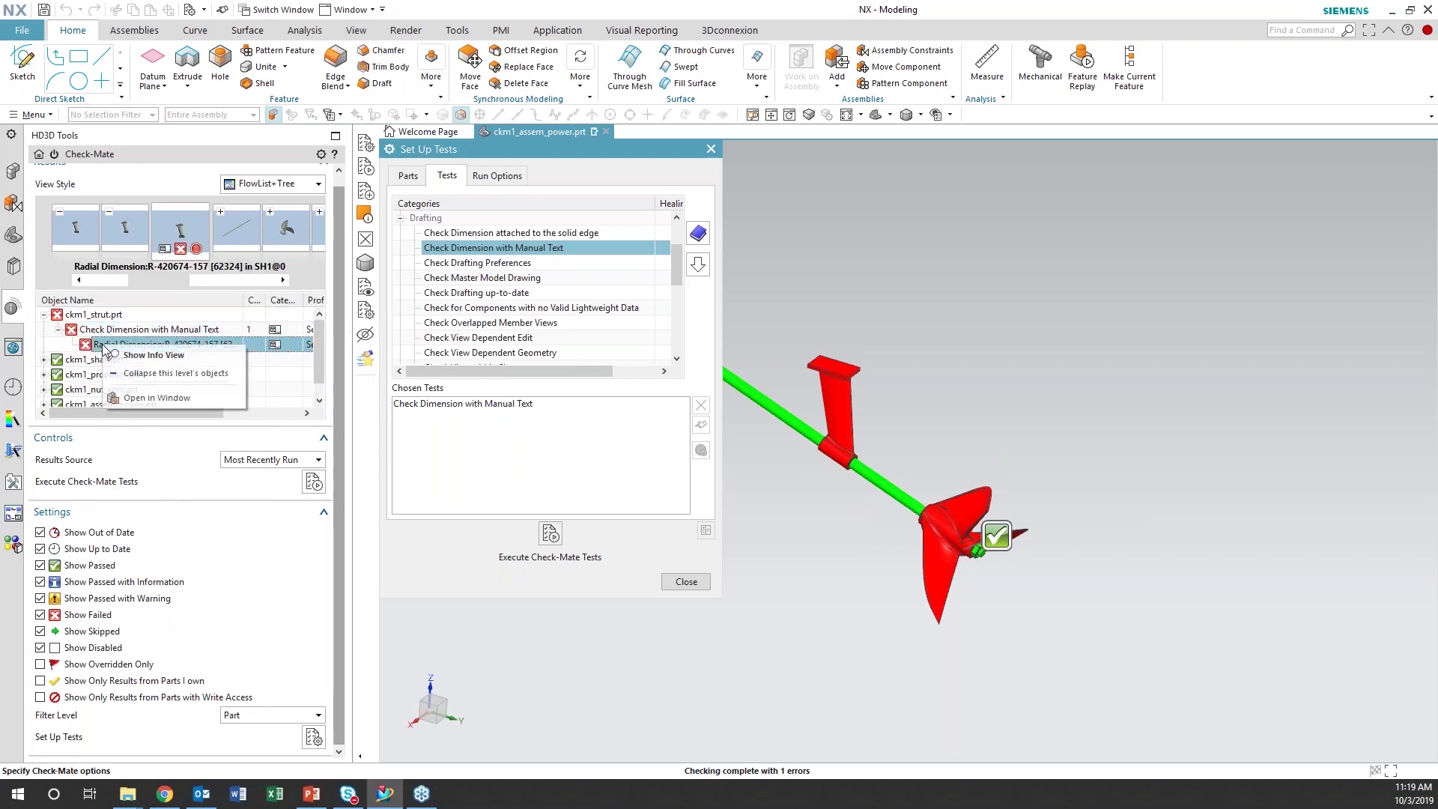
{"action": "left_click", "coordinate": [129, 398]}
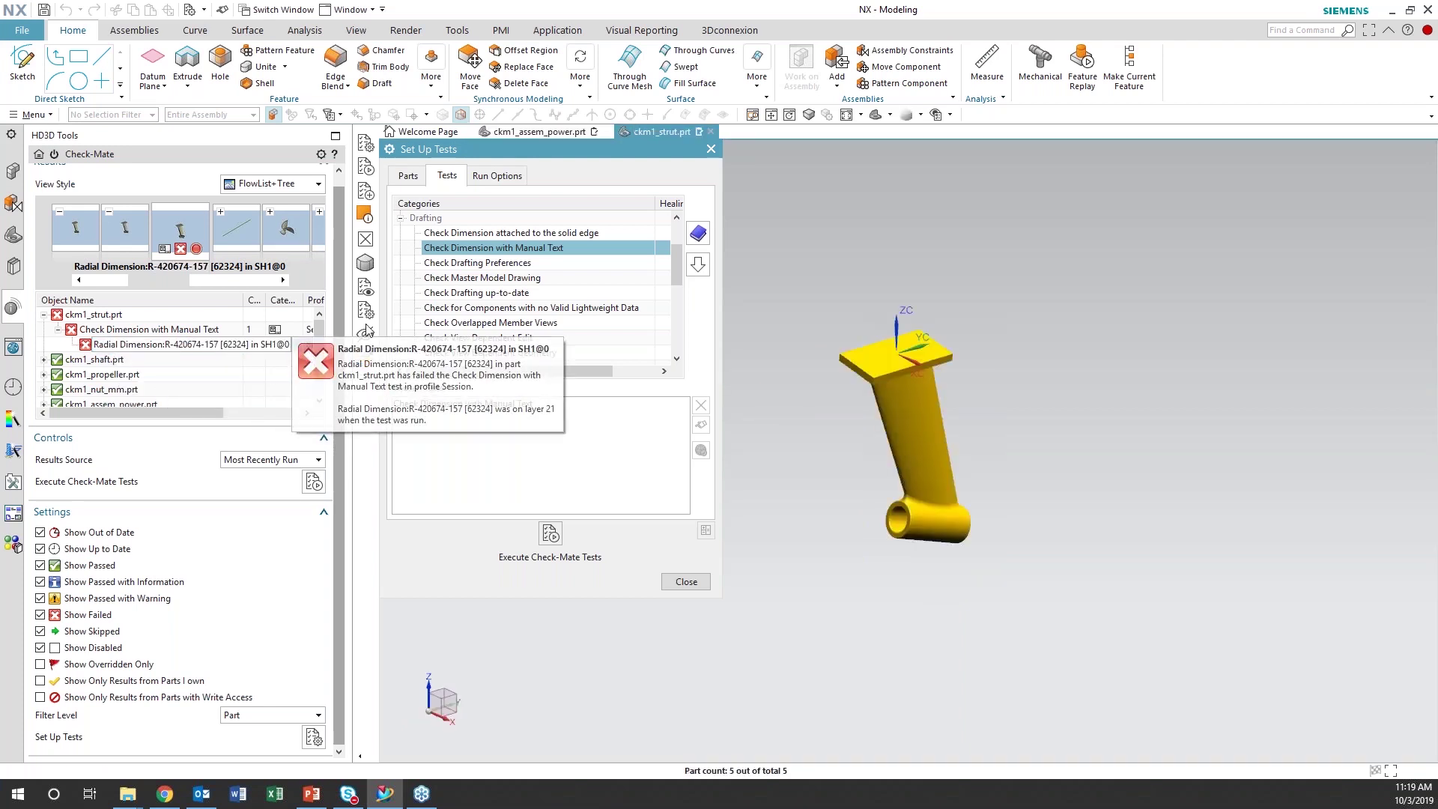
{"action": "left_click", "coordinate": [558, 30]}
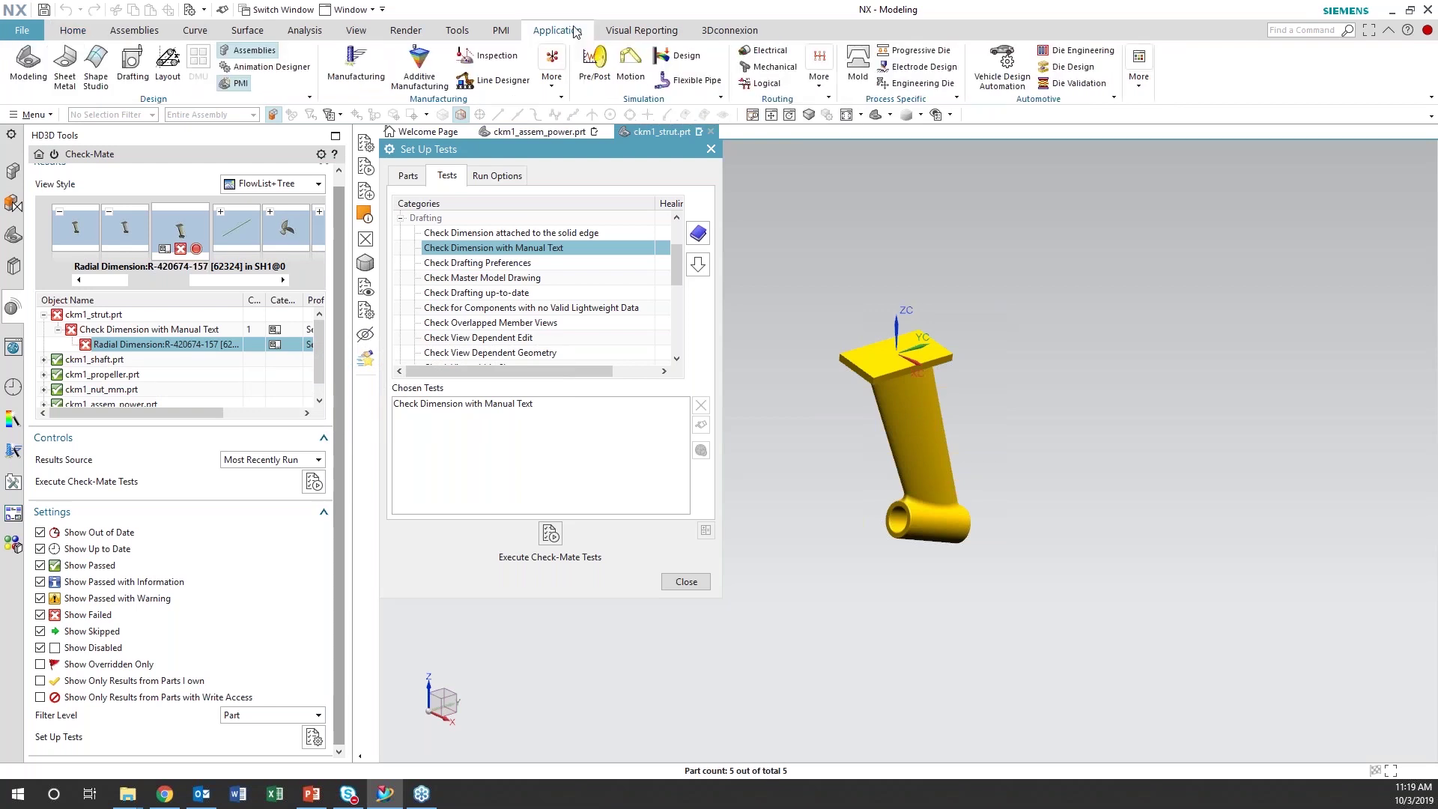
{"action": "left_click", "coordinate": [133, 66]}
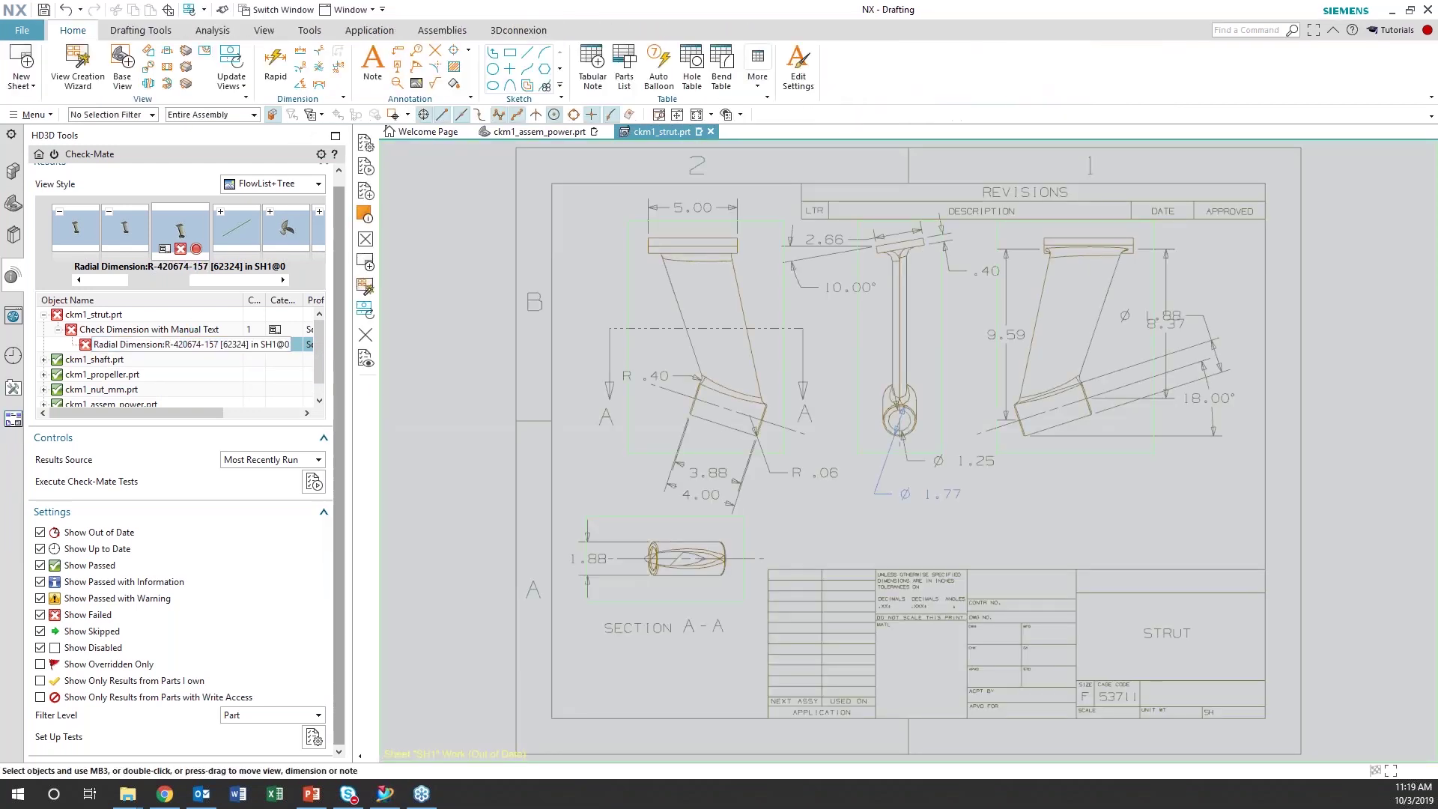
Add a radial dimension to the outer circle of the strut's hub, placed between the Ø 1.25 and Ø 1.77 dimensions
{"action": "right_click", "coordinate": [192, 344]}
{"action": "left_click", "coordinate": [214, 375]}
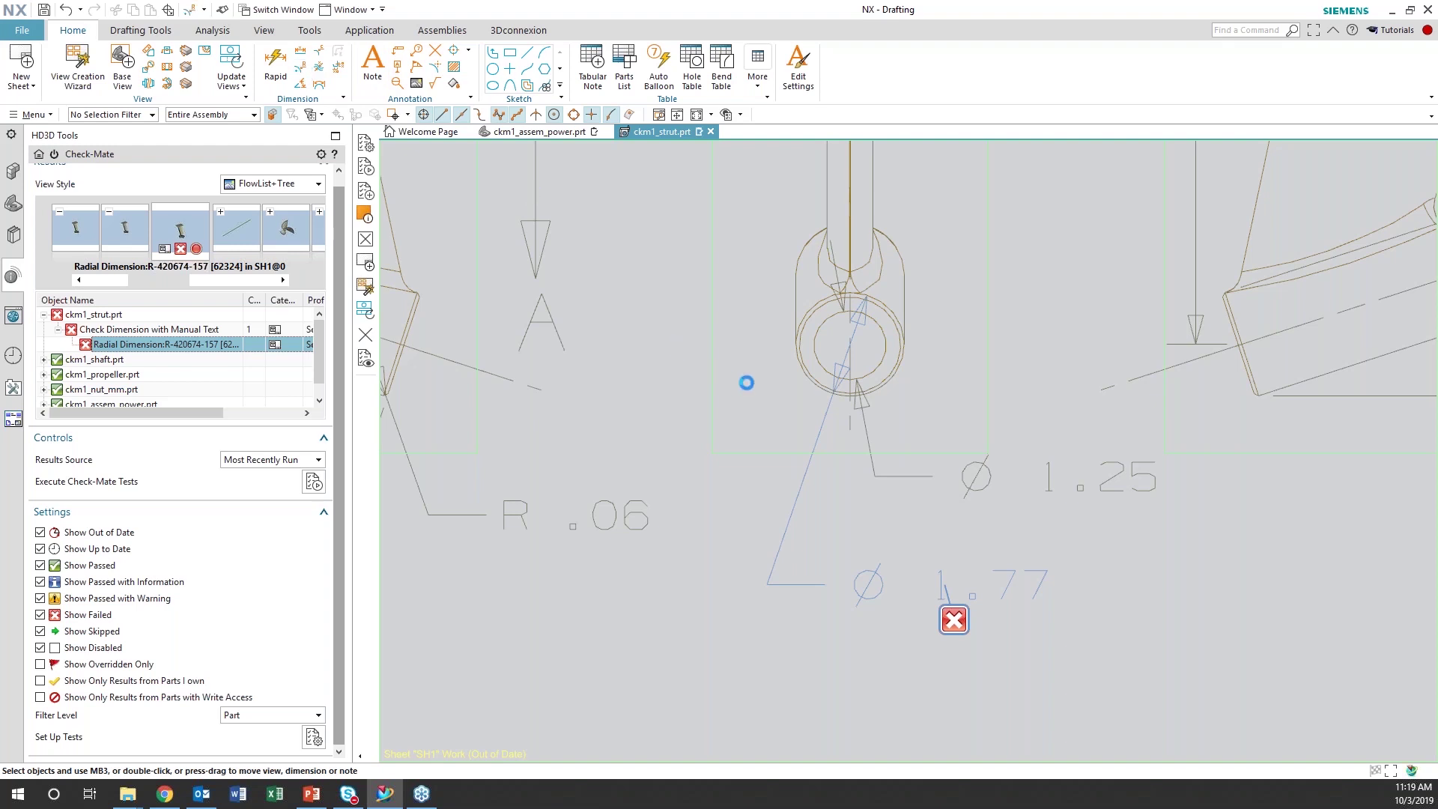
{"action": "left_click", "coordinate": [824, 390]}
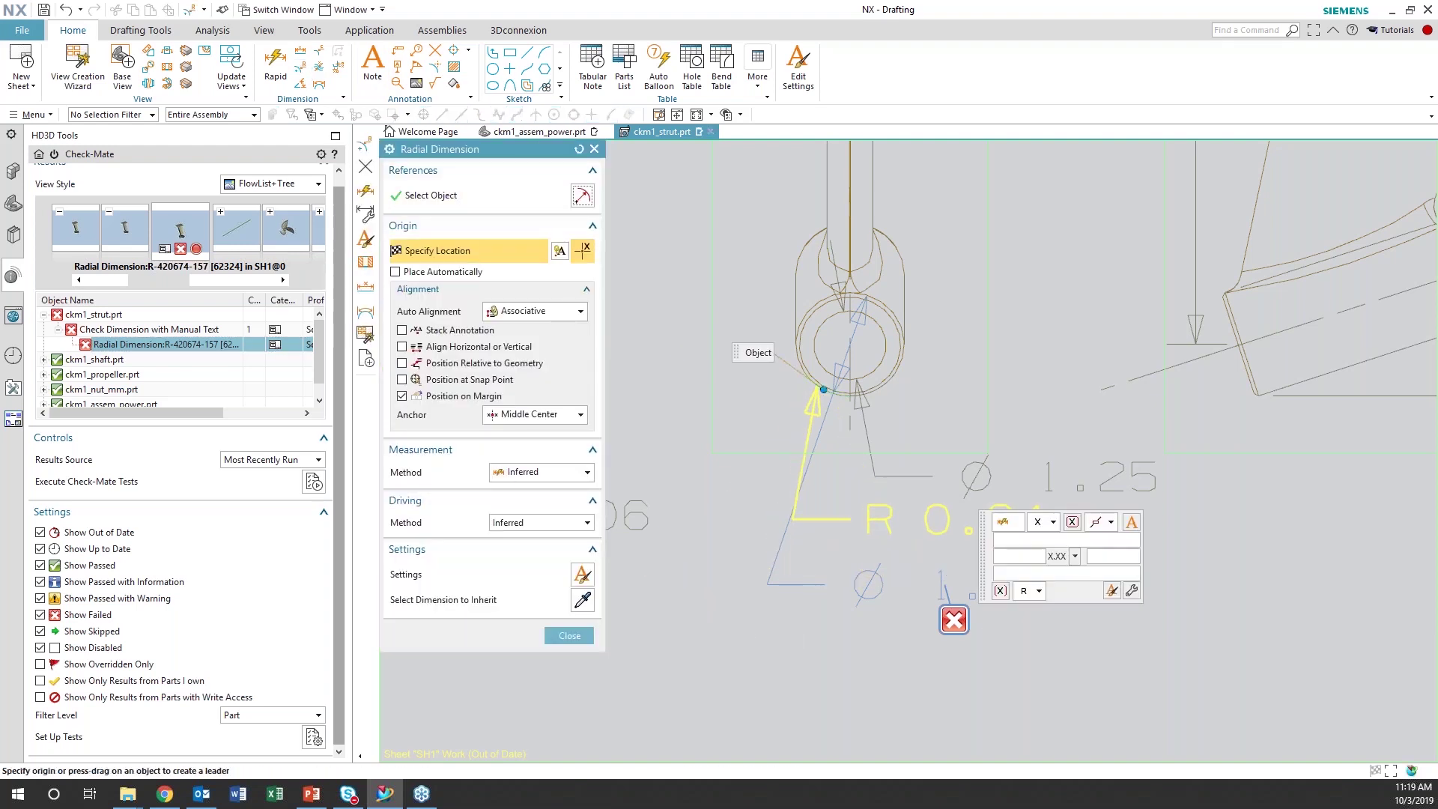
{"action": "left_click", "coordinate": [955, 518]}
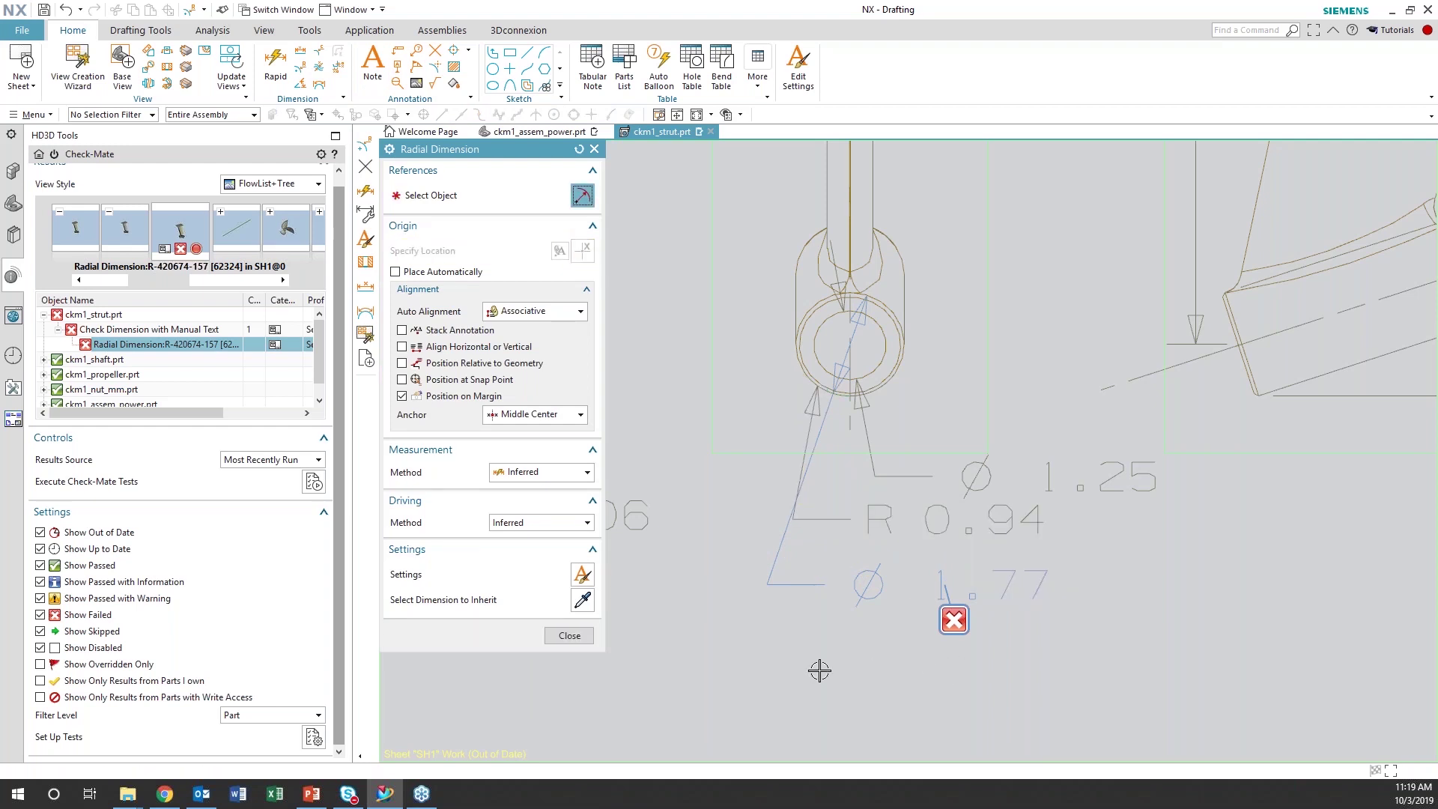
Delete the flagged Ø 1.77 dimension from the strut drawing and re-execute the Check-Mate tests
{"action": "right_click", "coordinate": [863, 598]}
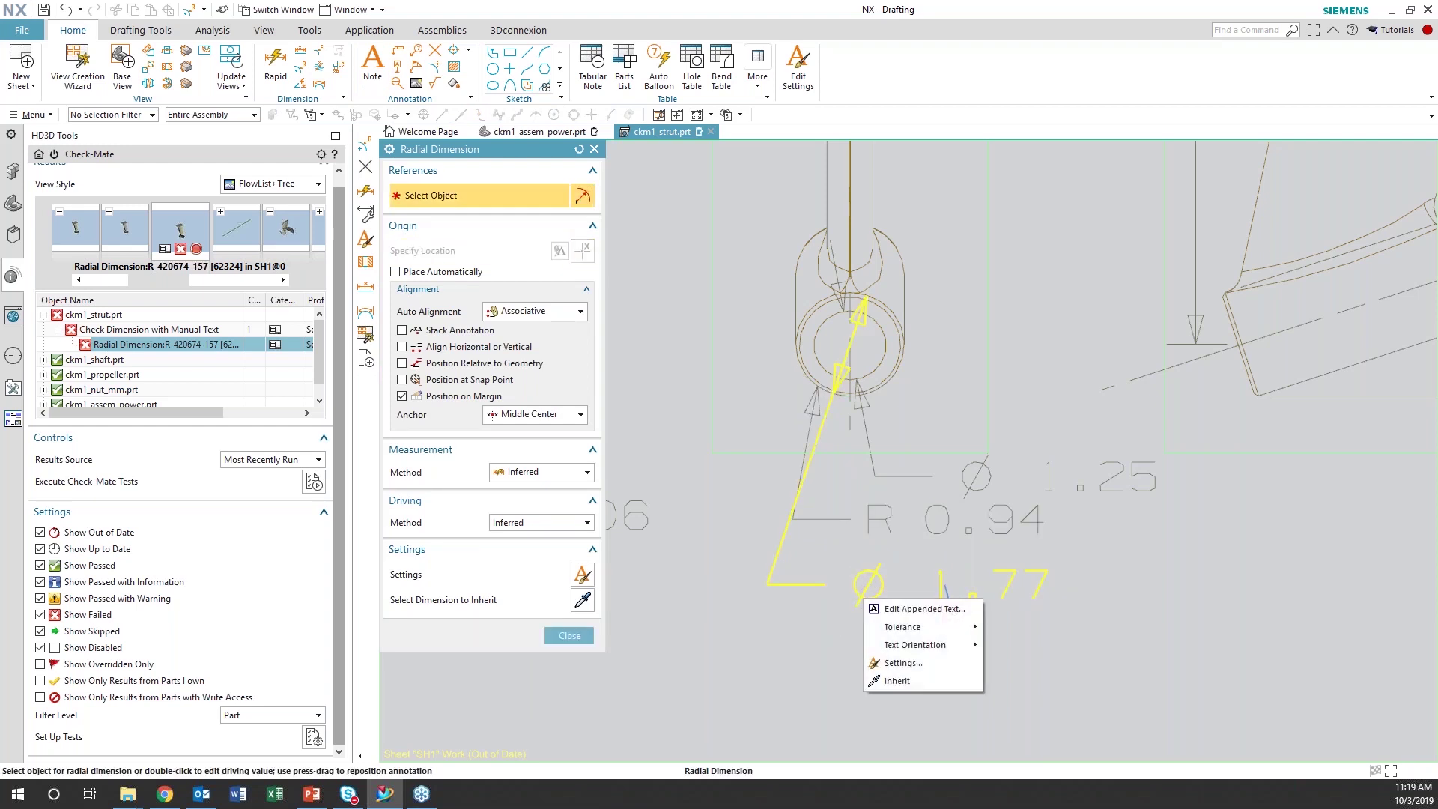
{"action": "key", "text": "Escape"}
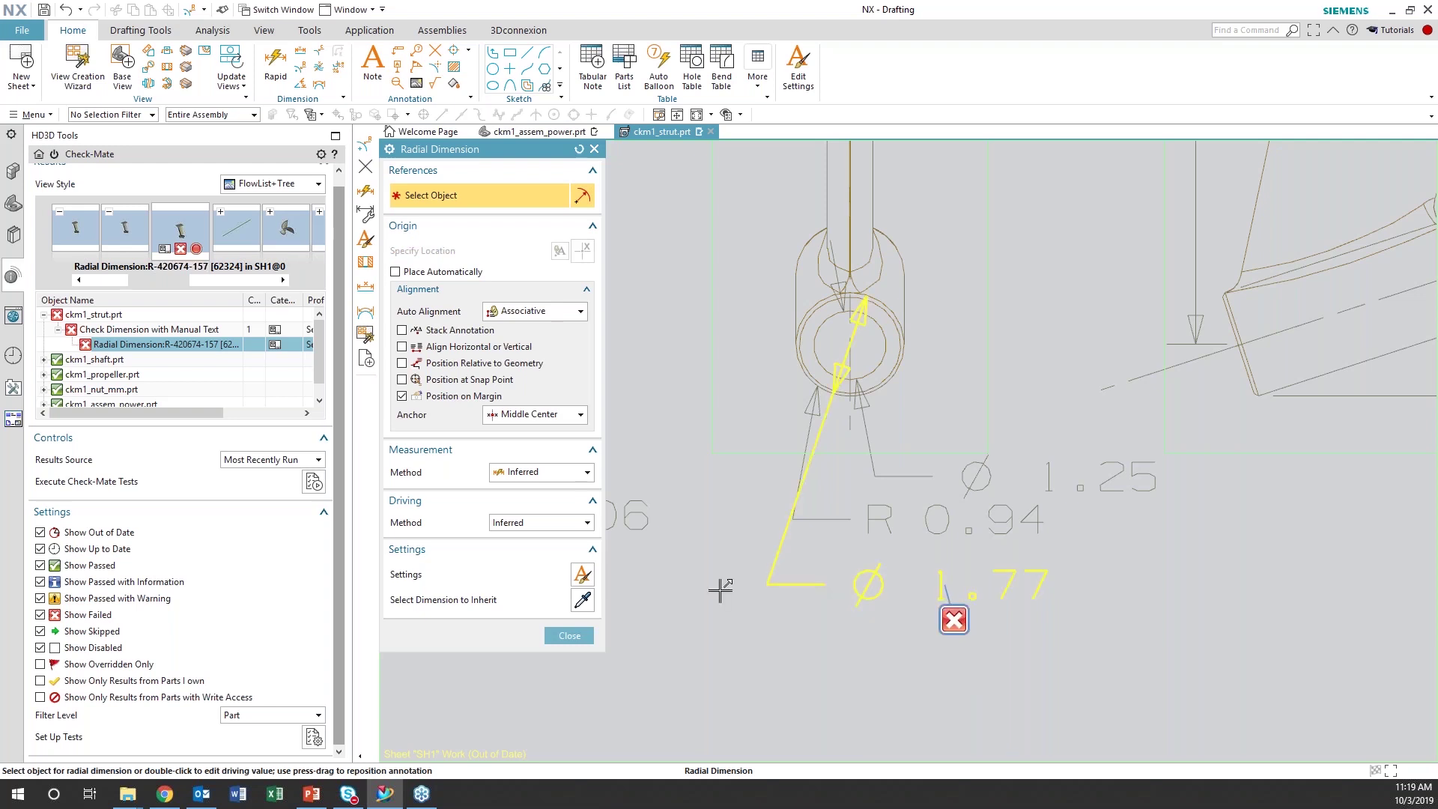
{"action": "left_click", "coordinate": [569, 635]}
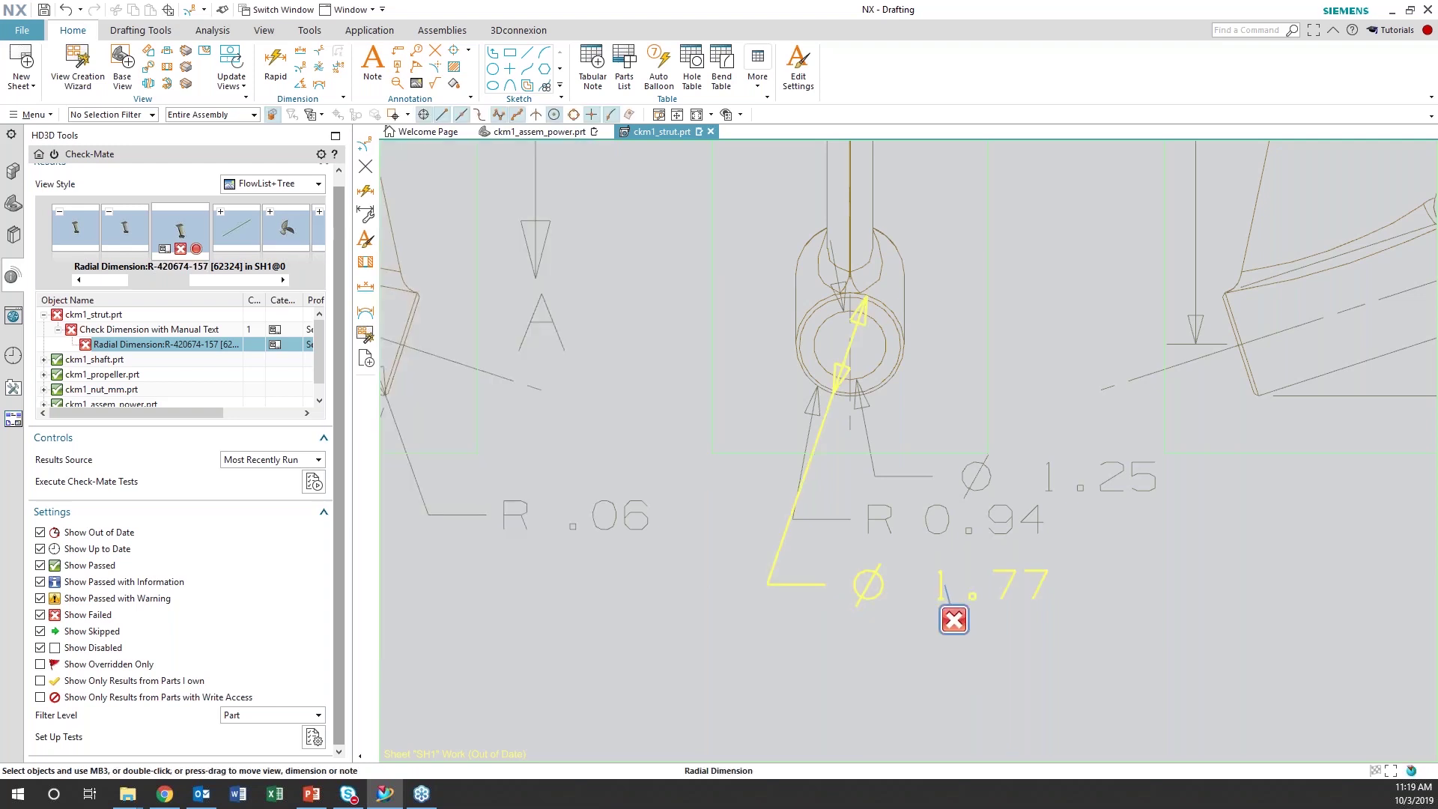
{"action": "key", "text": "Delete"}
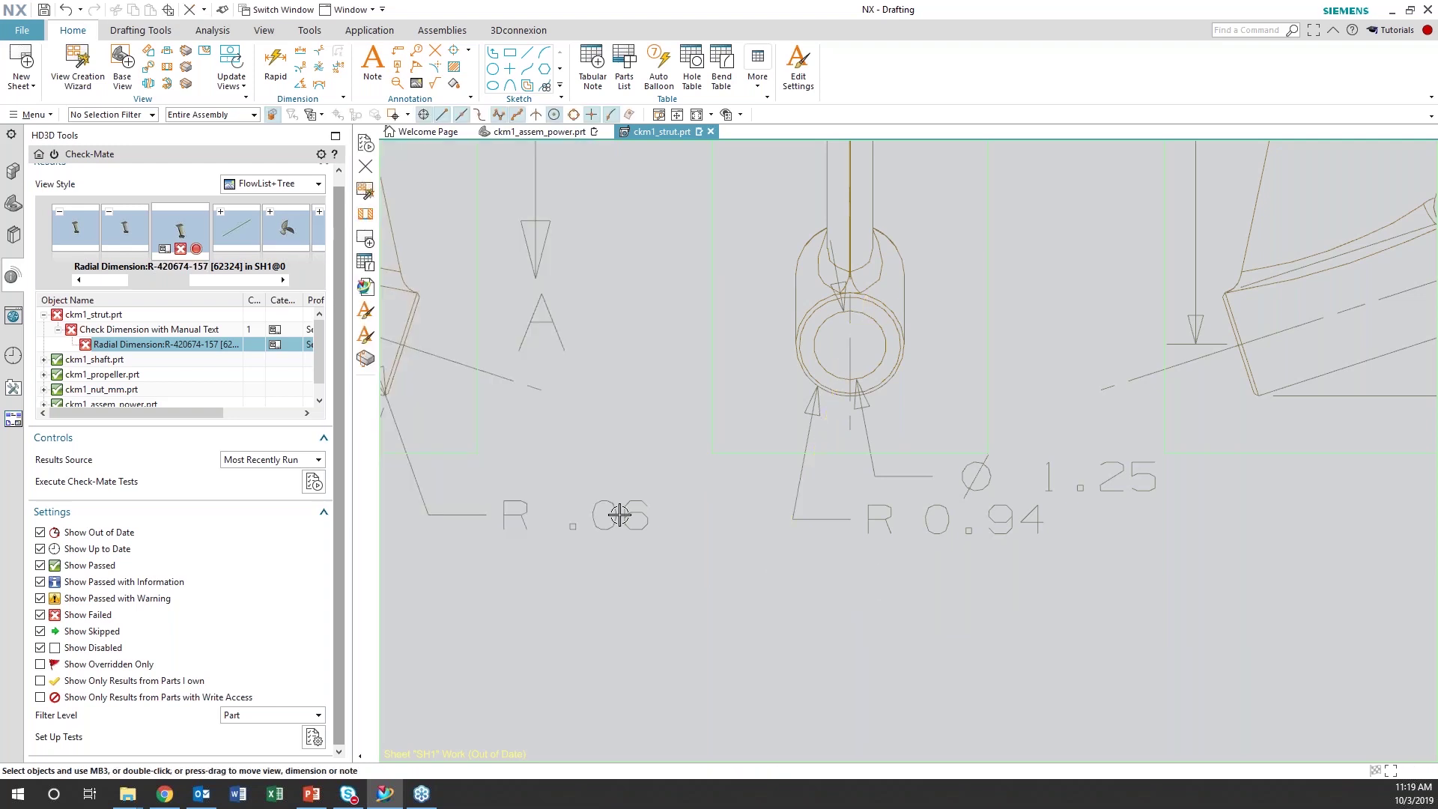
{"action": "left_click", "coordinate": [313, 481]}
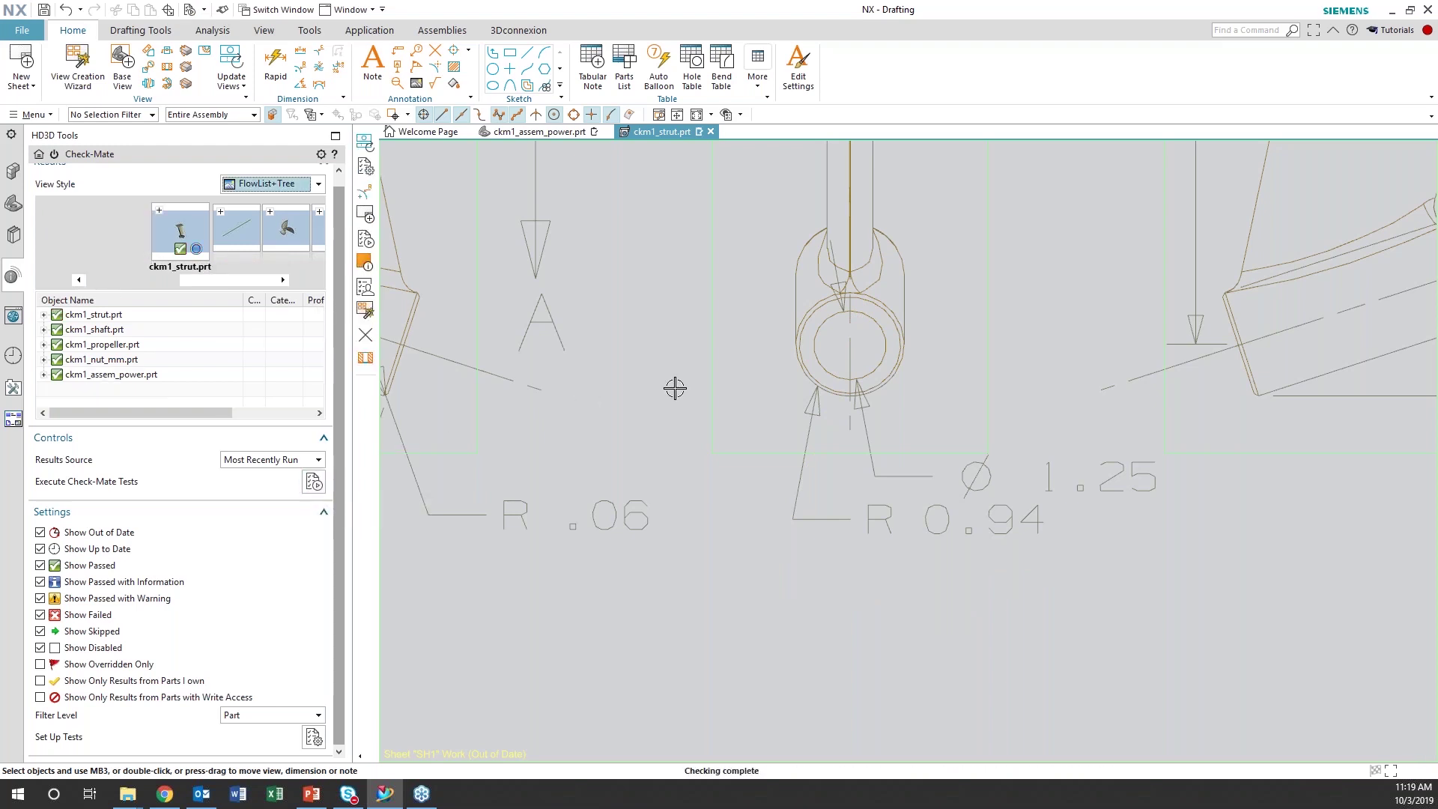
{"action": "scroll", "coordinate": [686, 370], "scroll_direction": "down", "scroll_amount": 6}
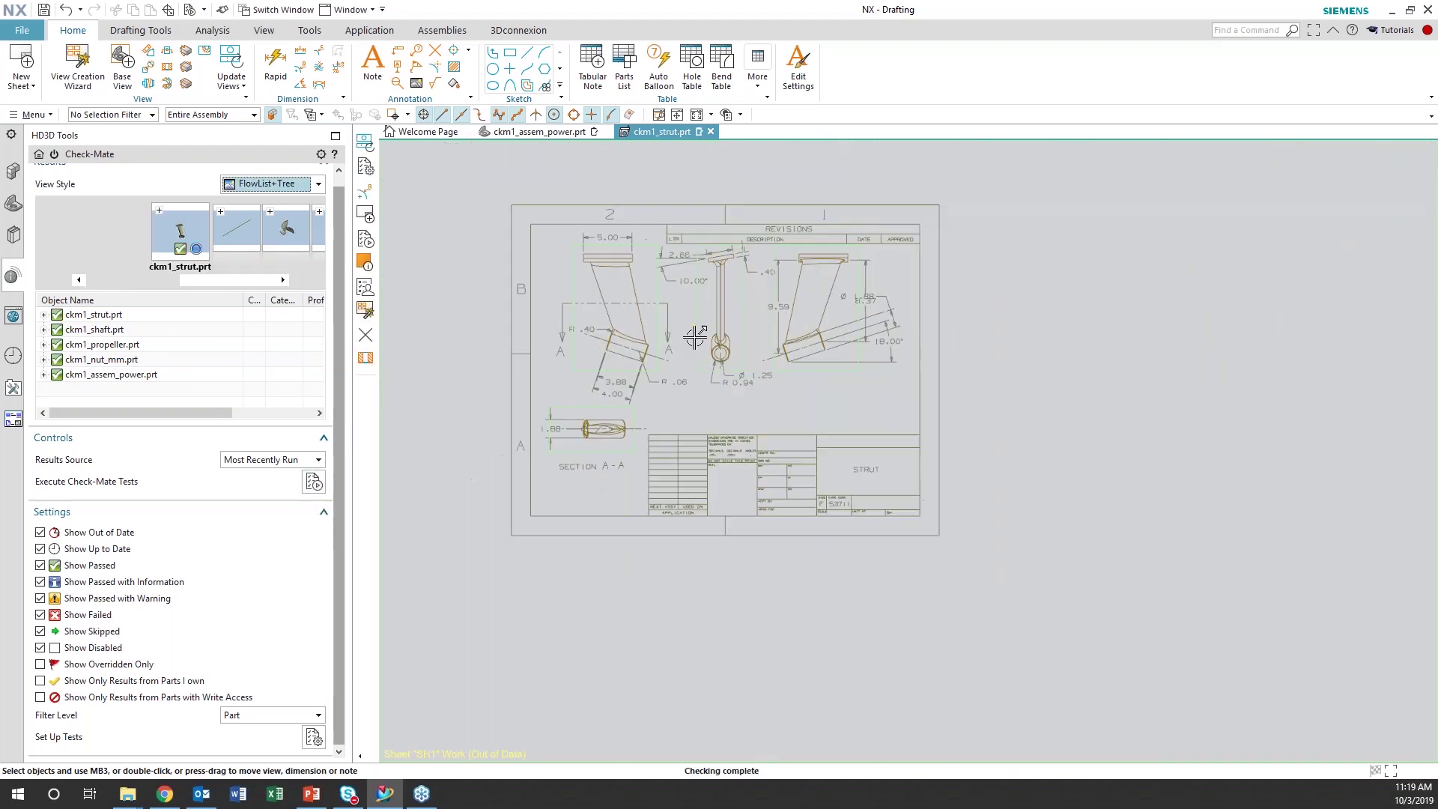
Add the Drafting test Check Drafting up-to-date to the chosen Check-Mate tests and execute them on all loaded parts
{"action": "left_click", "coordinate": [313, 738]}
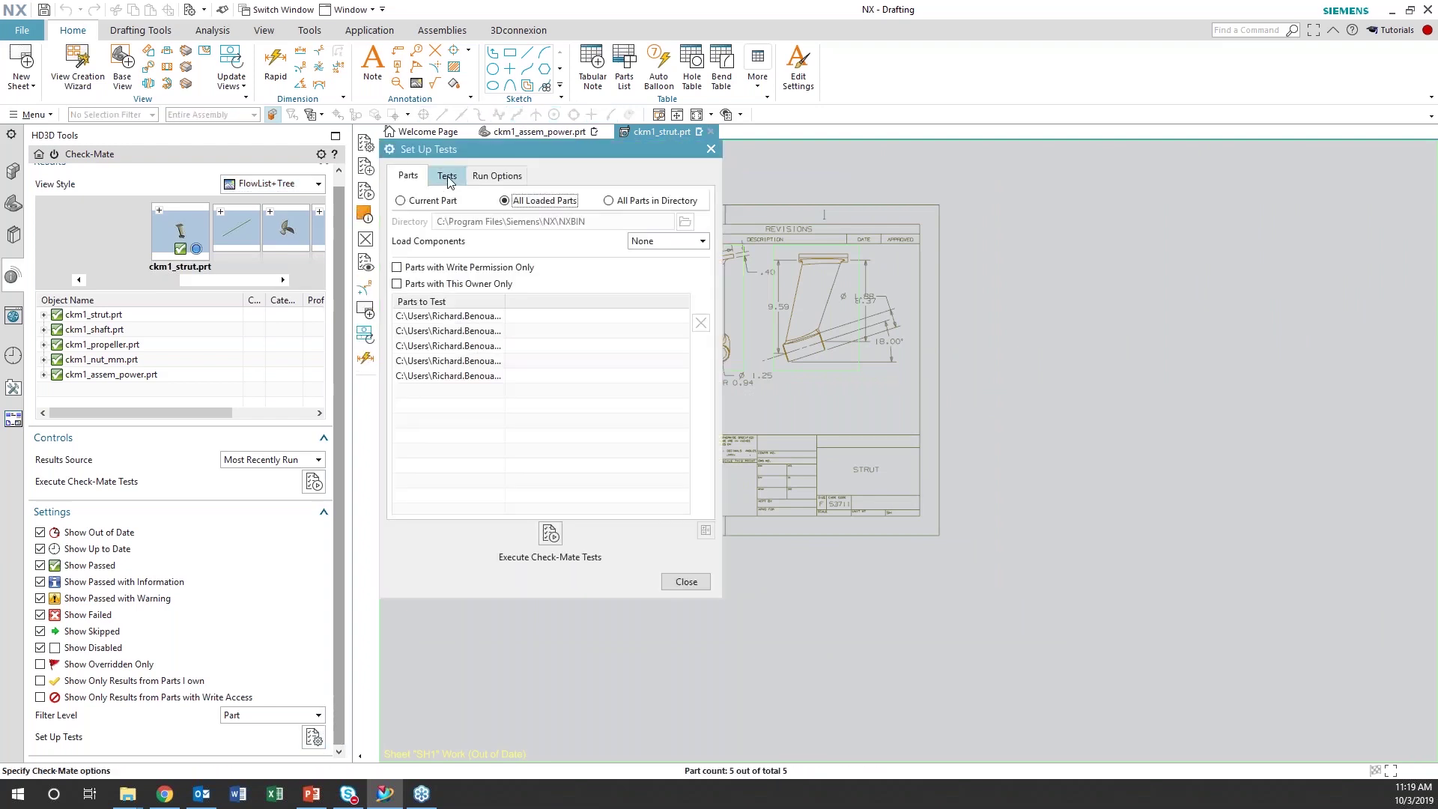
{"action": "left_click", "coordinate": [447, 177]}
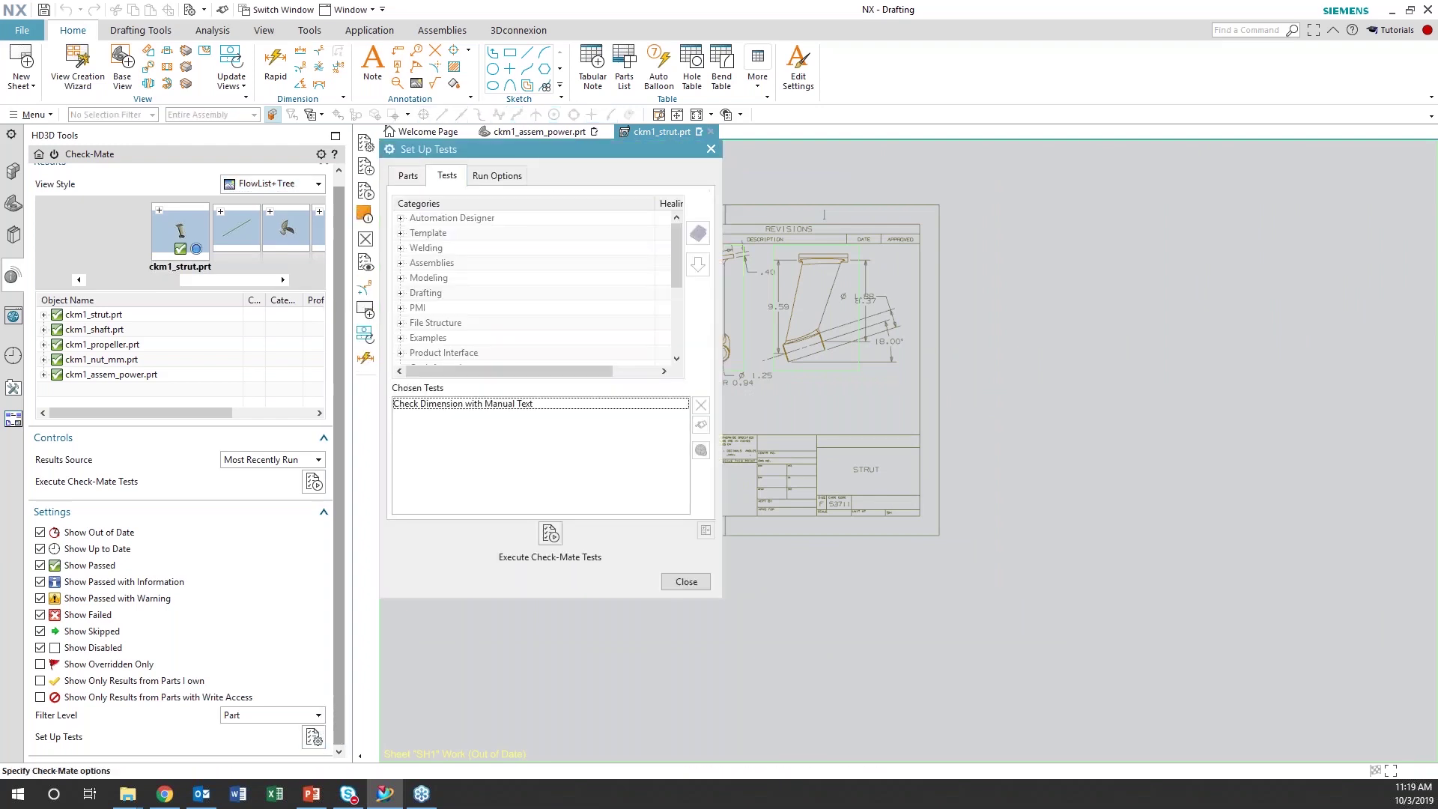
{"action": "left_click", "coordinate": [401, 293]}
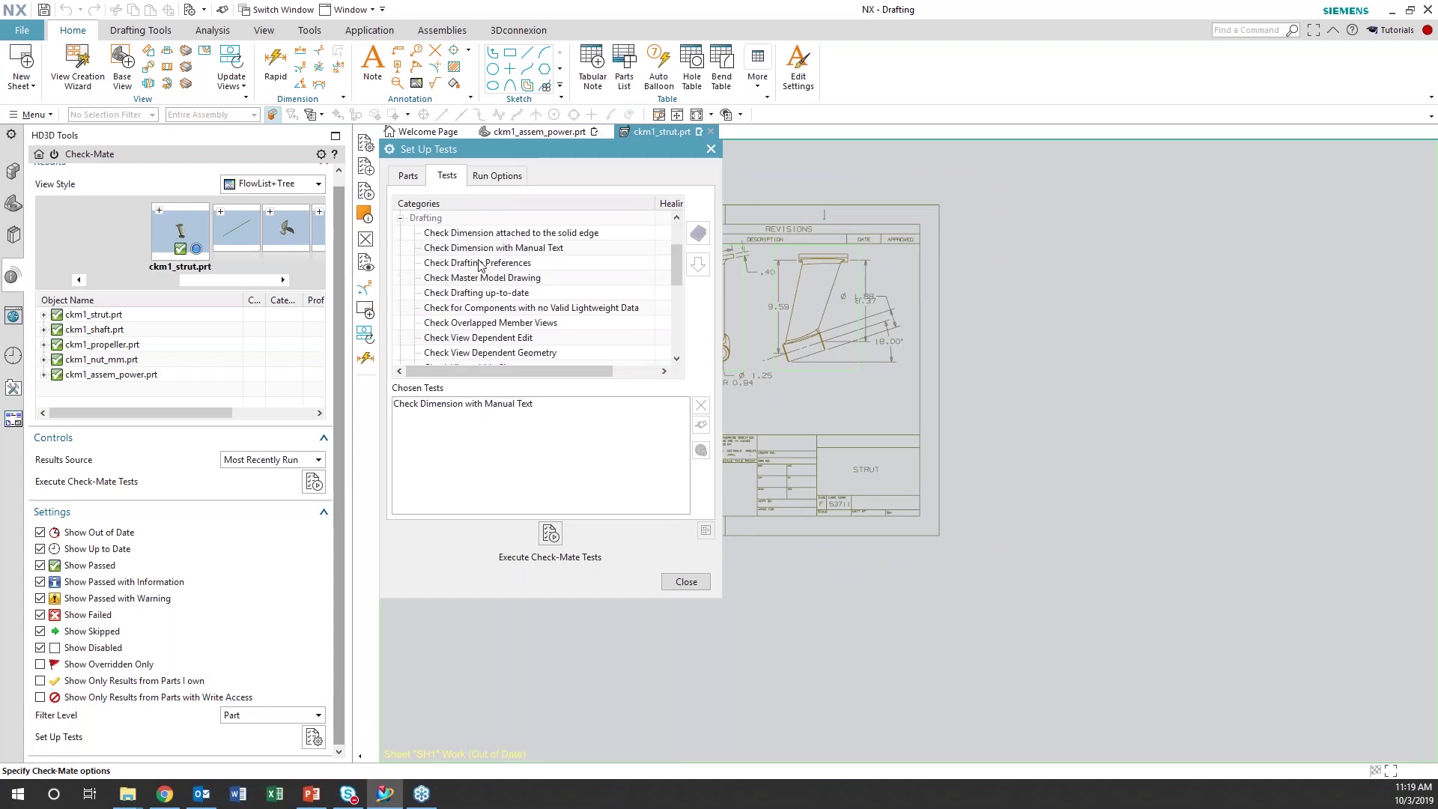
{"action": "left_click", "coordinate": [481, 293]}
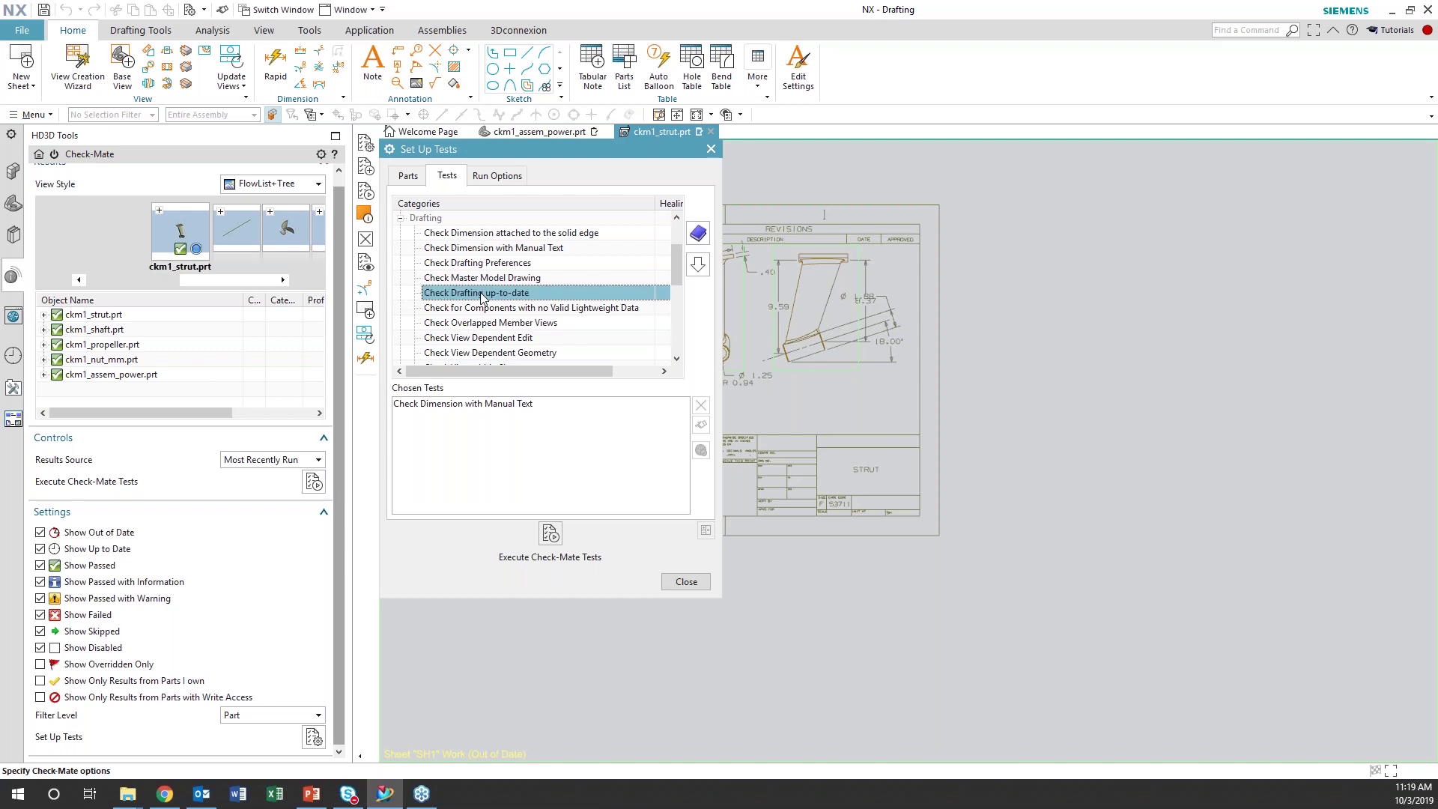
{"action": "left_click", "coordinate": [698, 266]}
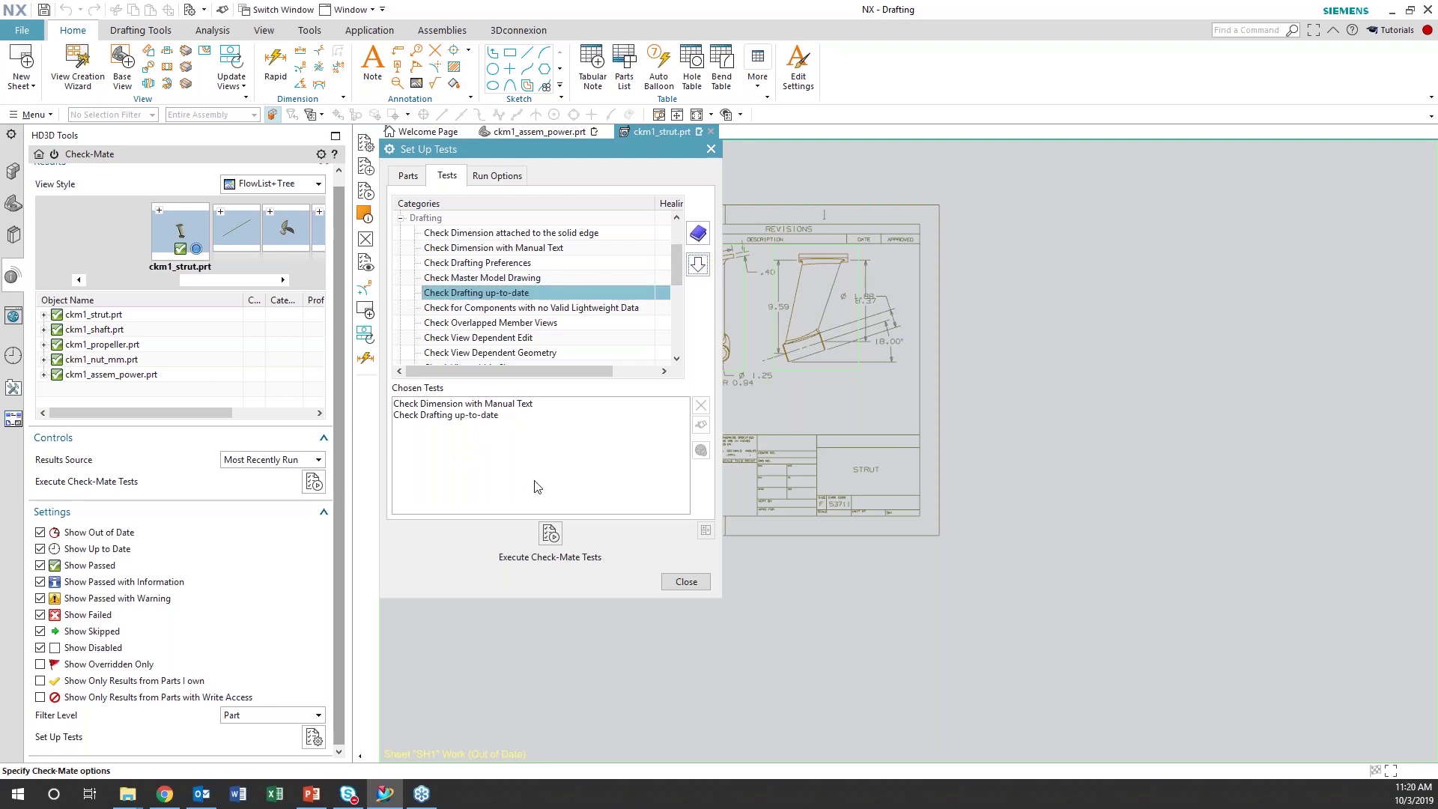
{"action": "left_click", "coordinate": [552, 533]}
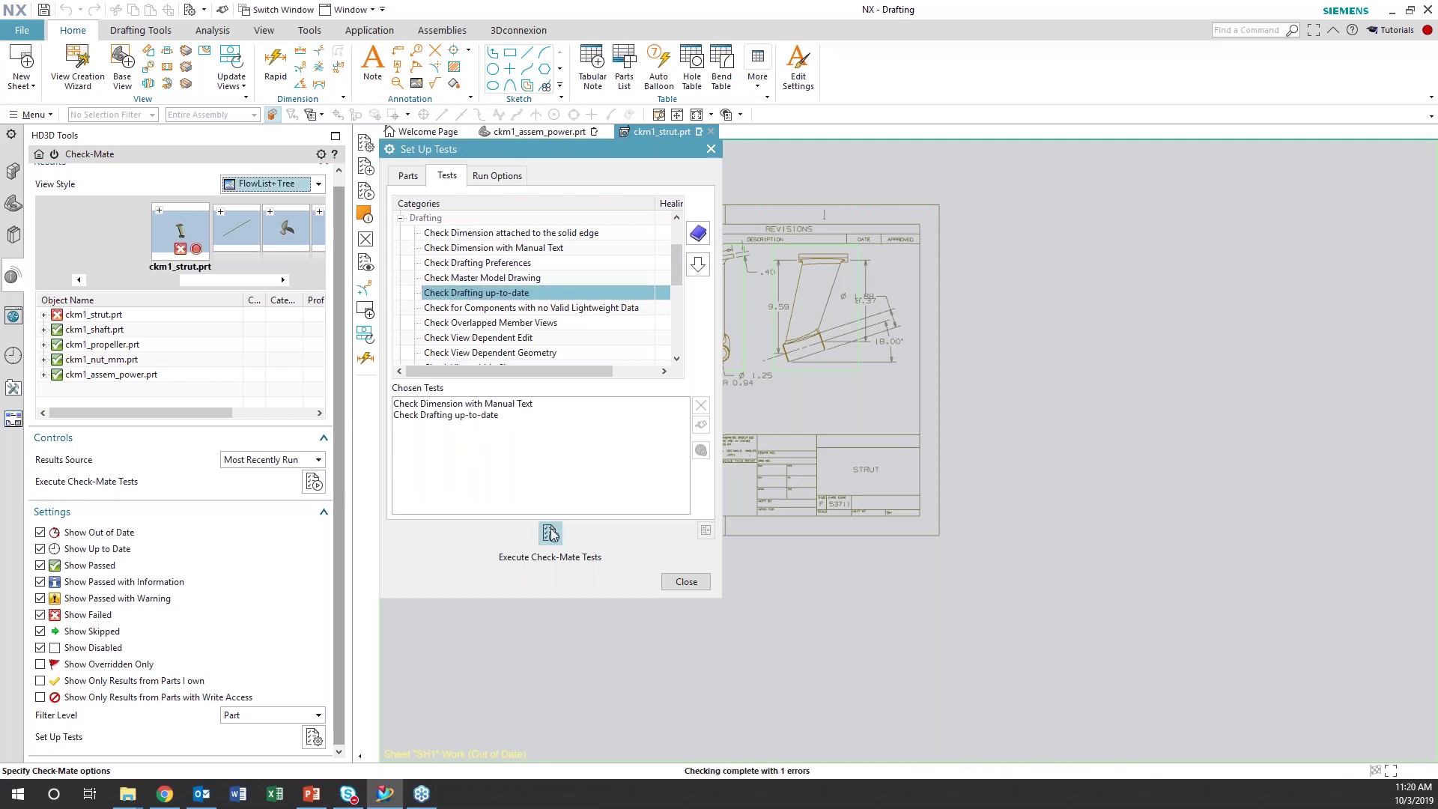
Expand the ckm1_strut.prt results to examine the Check Drafting up-to-date test, and close the test setup
{"action": "left_click", "coordinate": [100, 315]}
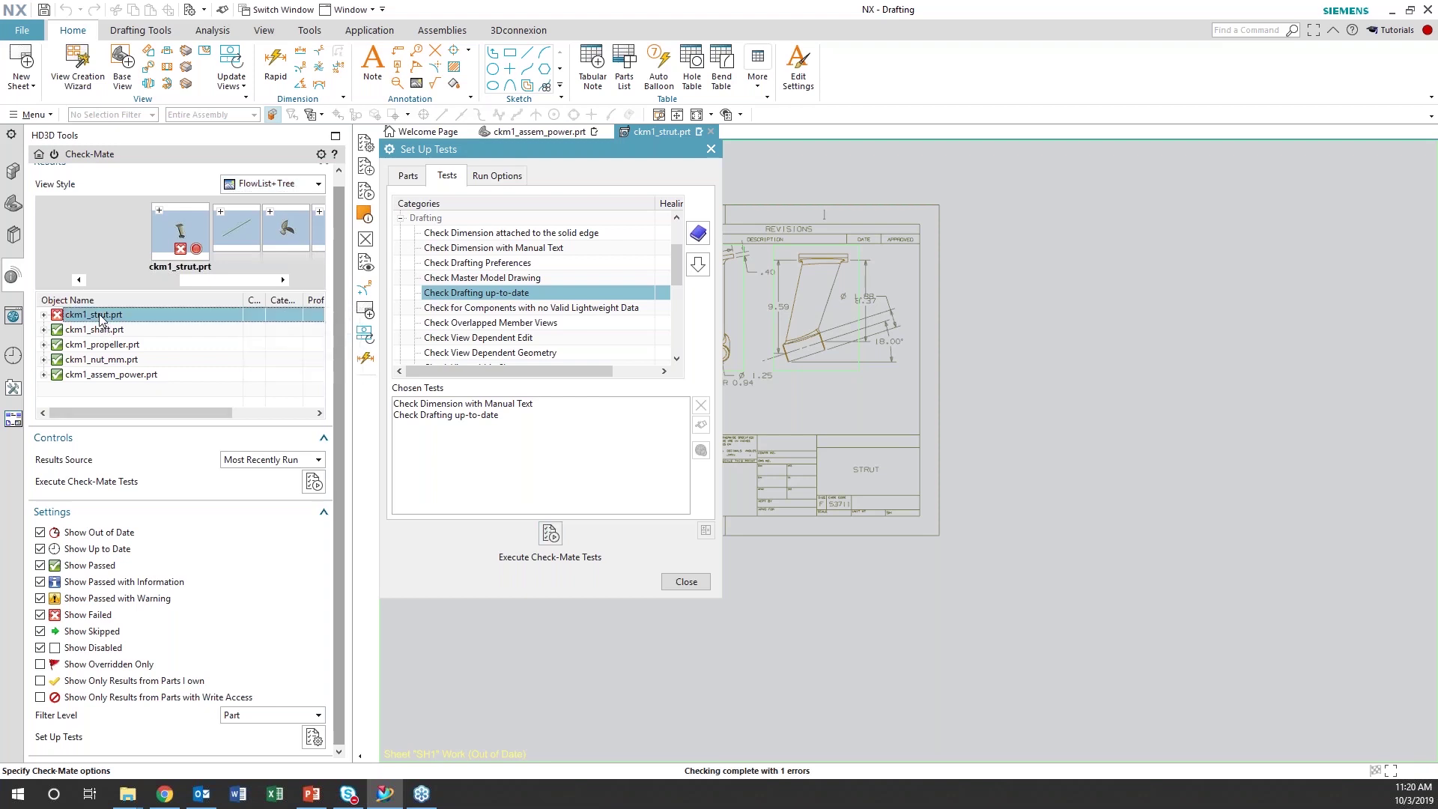
{"action": "left_click", "coordinate": [44, 315]}
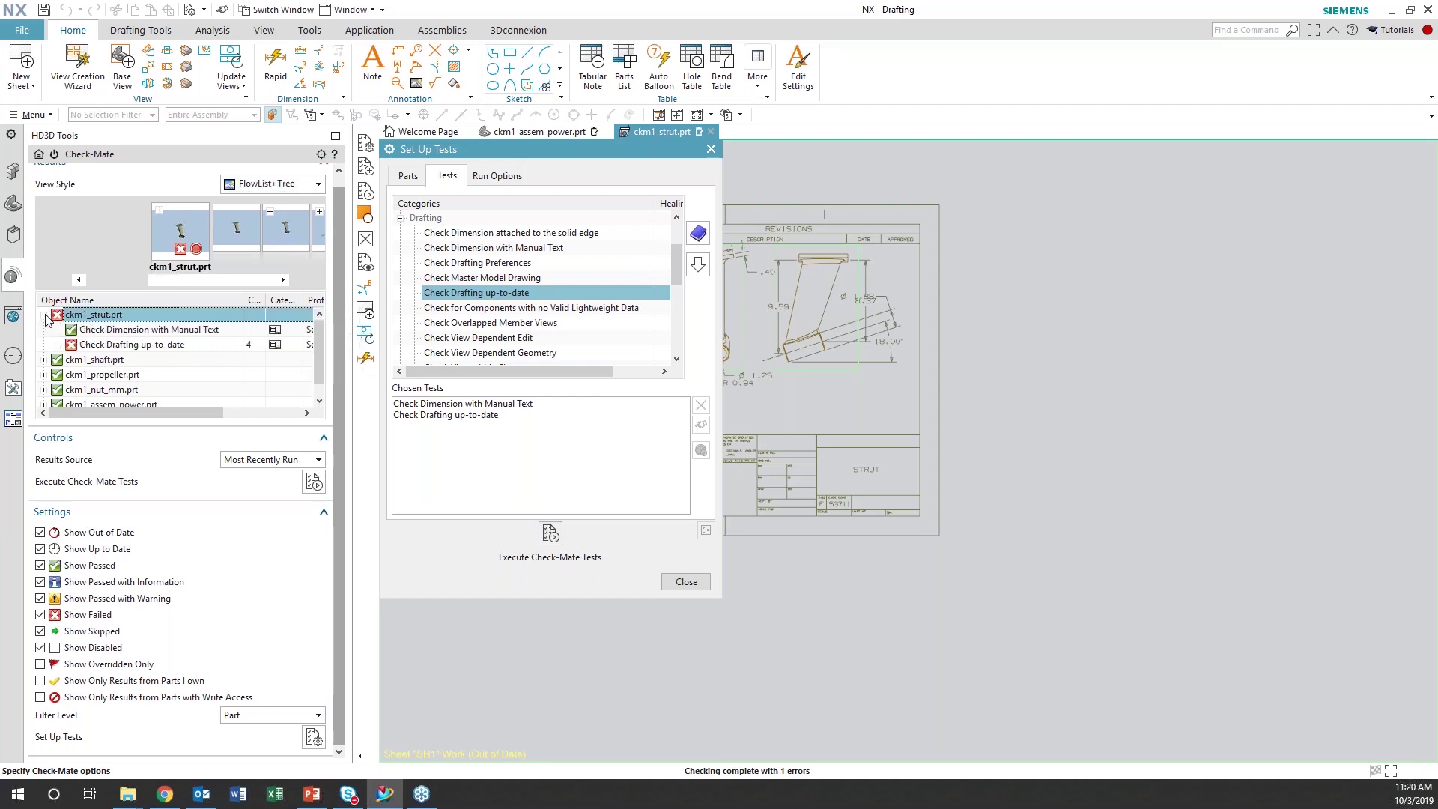
{"action": "right_click", "coordinate": [118, 346]}
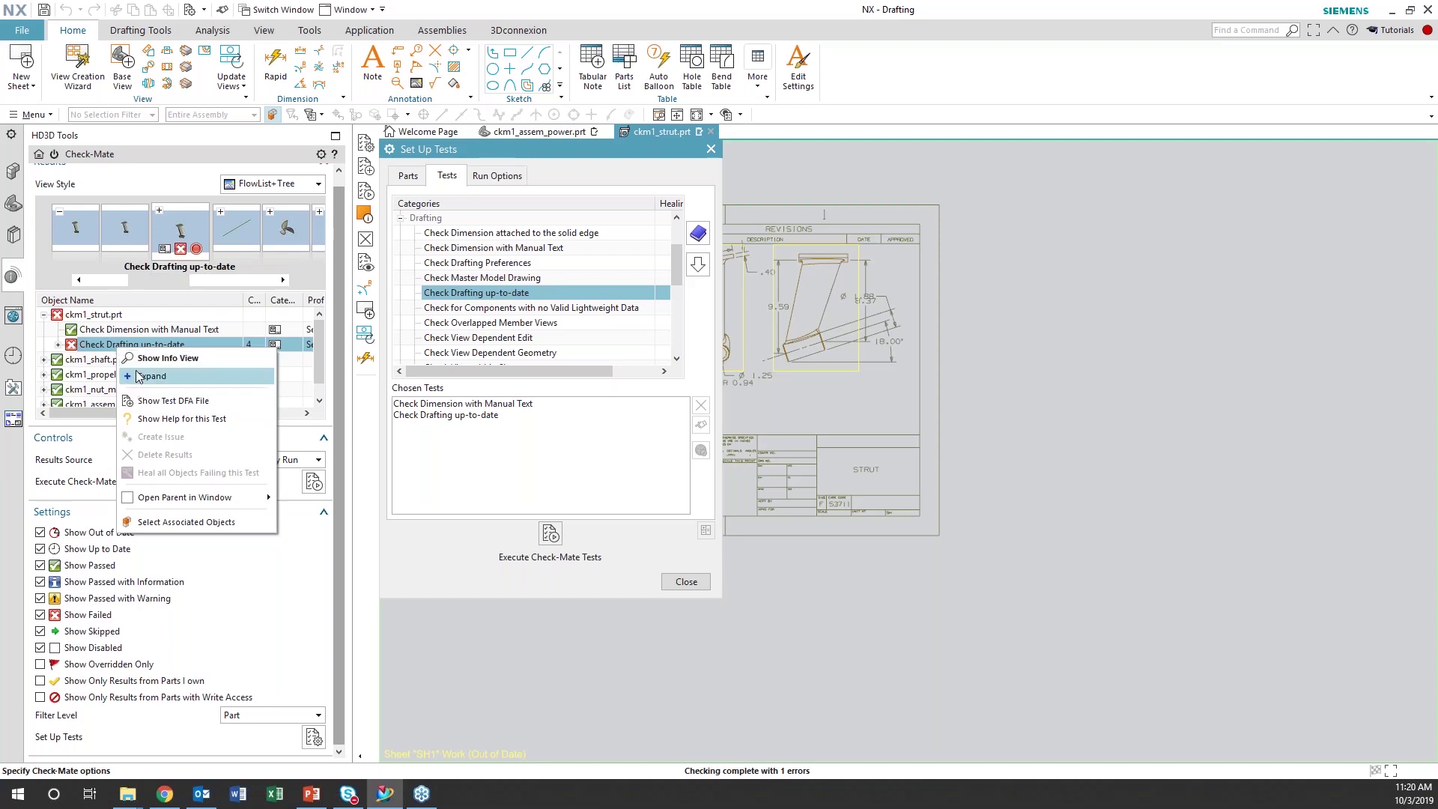
{"action": "left_click", "coordinate": [87, 352]}
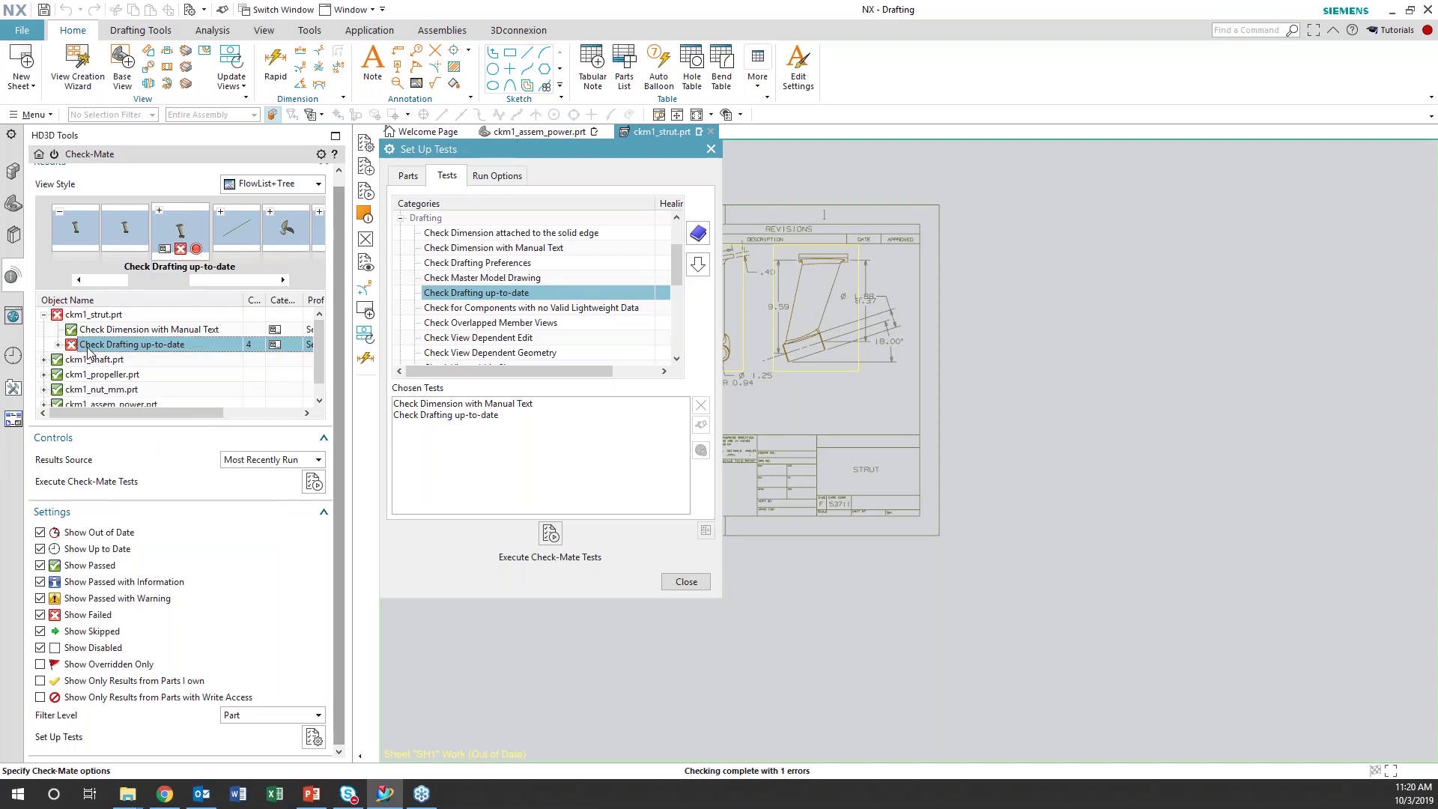
{"action": "right_click", "coordinate": [86, 315]}
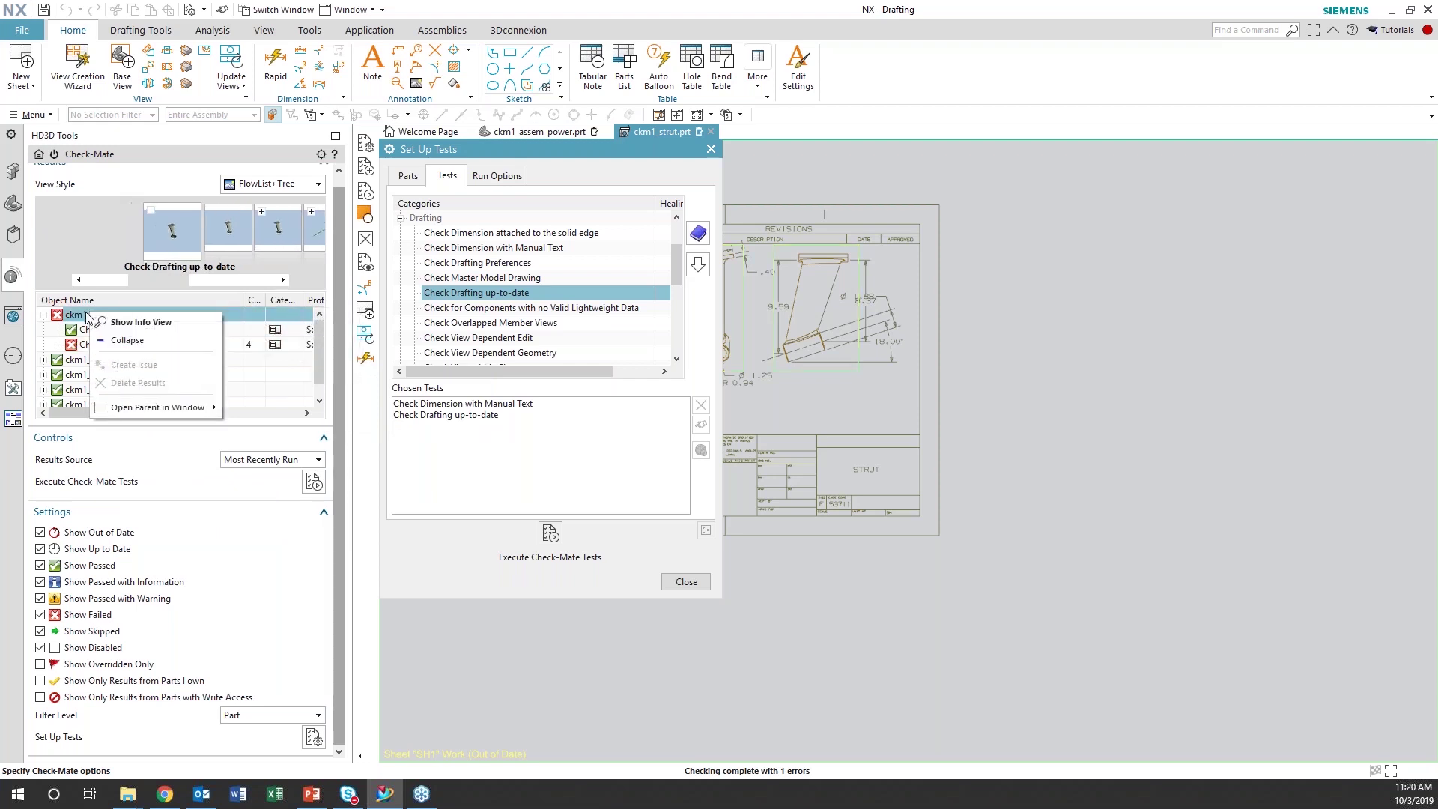
{"action": "left_click", "coordinate": [84, 315]}
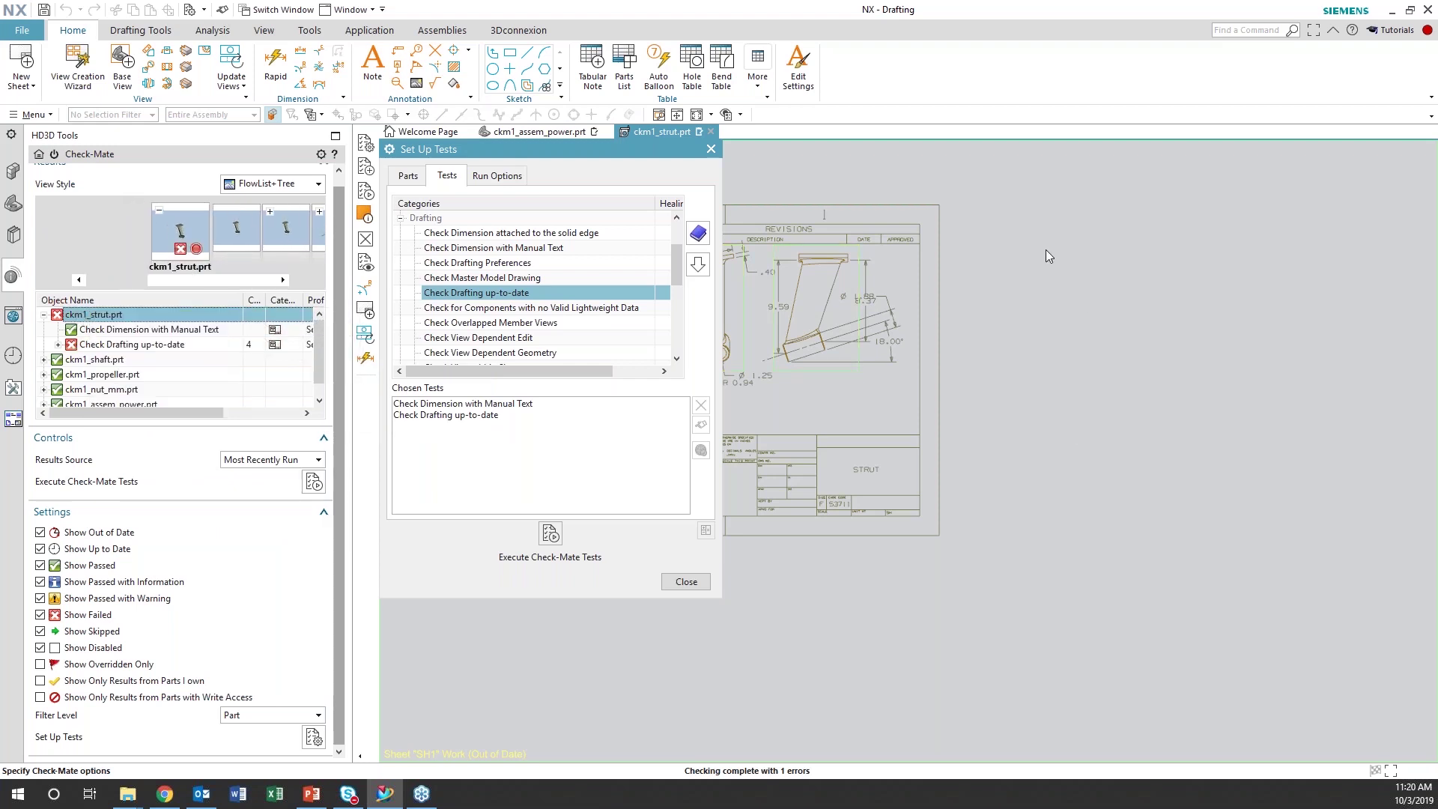
{"action": "left_click", "coordinate": [711, 149]}
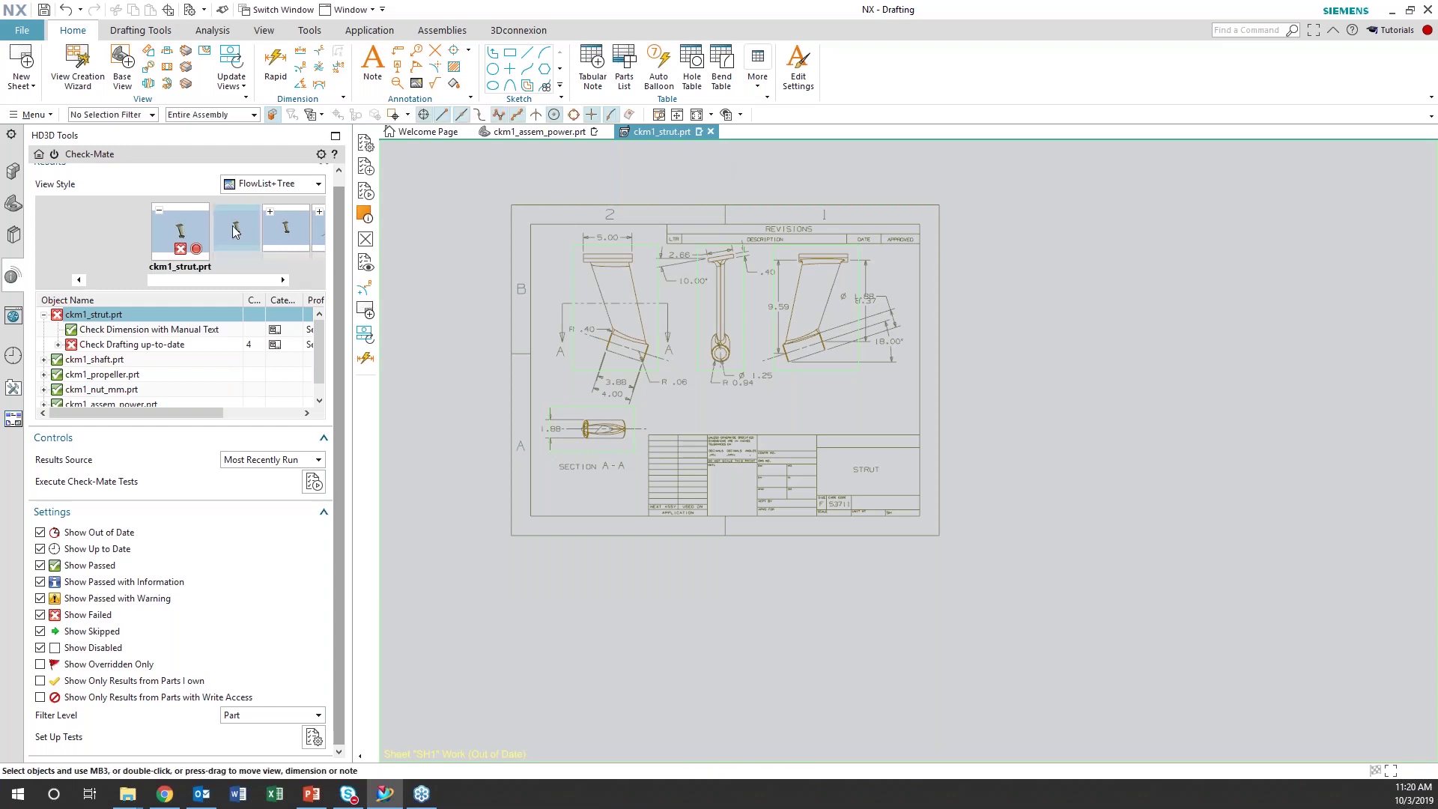
Update all four out-of-date views on sheet SH1 of the strut drawing
{"action": "left_click", "coordinate": [13, 205]}
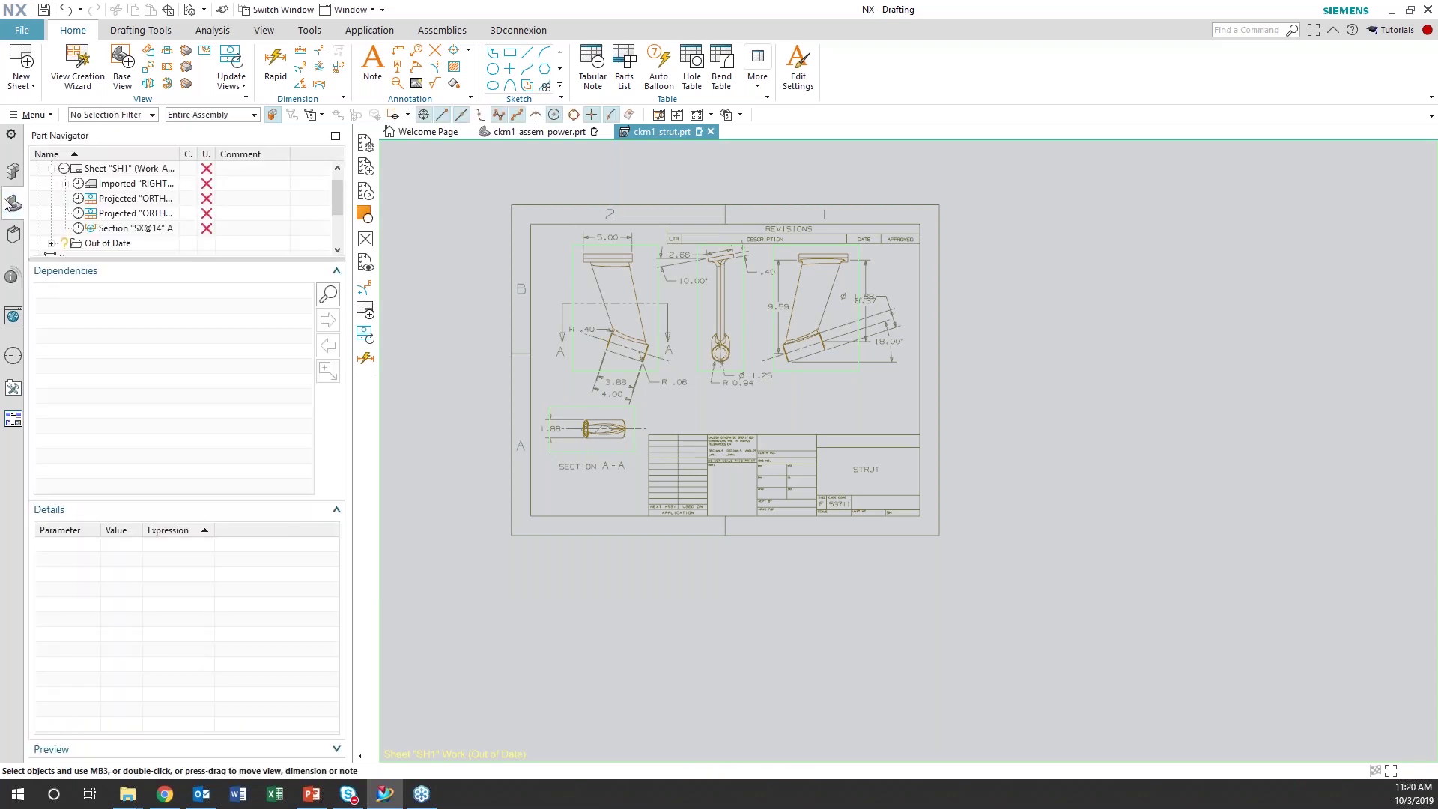
{"action": "left_click", "coordinate": [229, 67]}
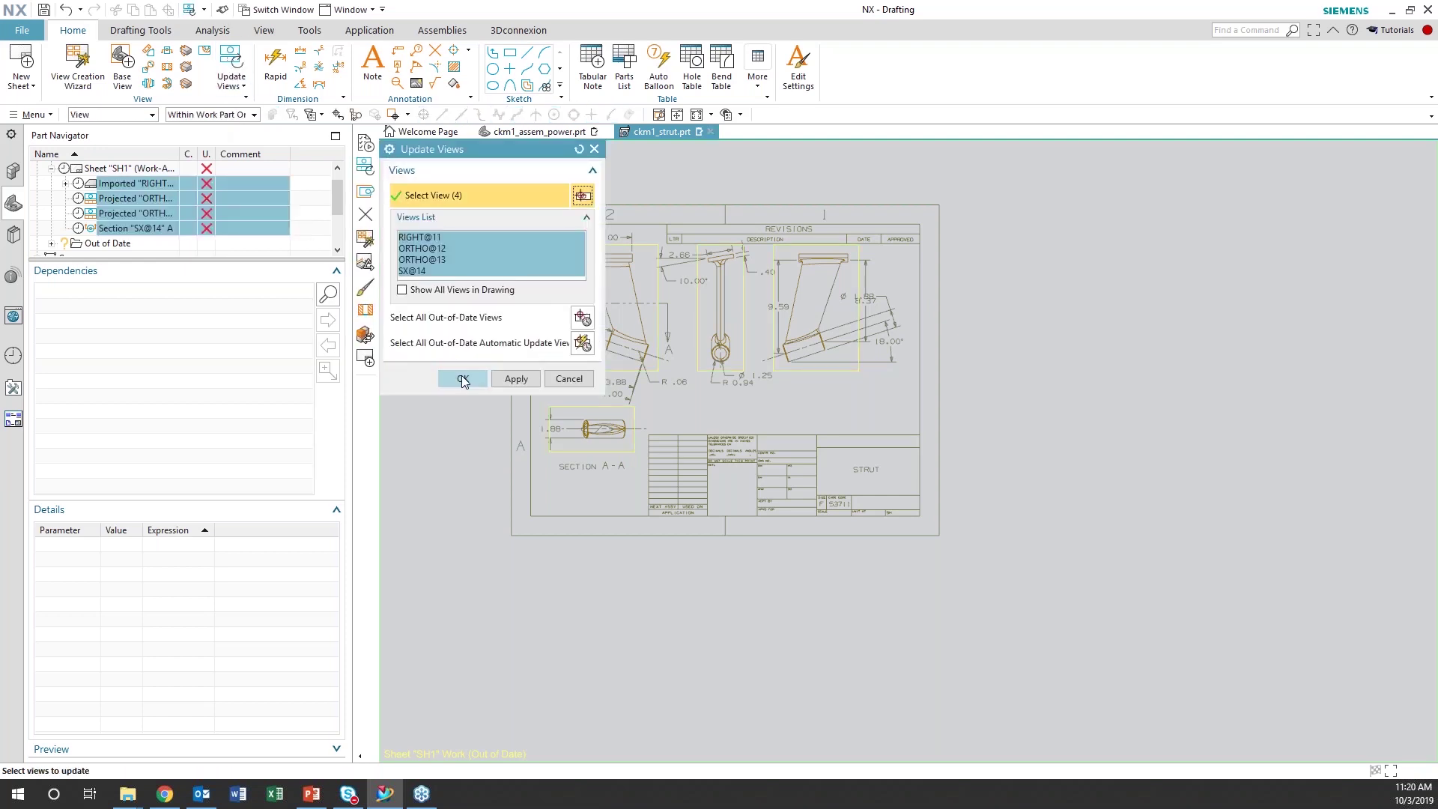
{"action": "left_click", "coordinate": [461, 376]}
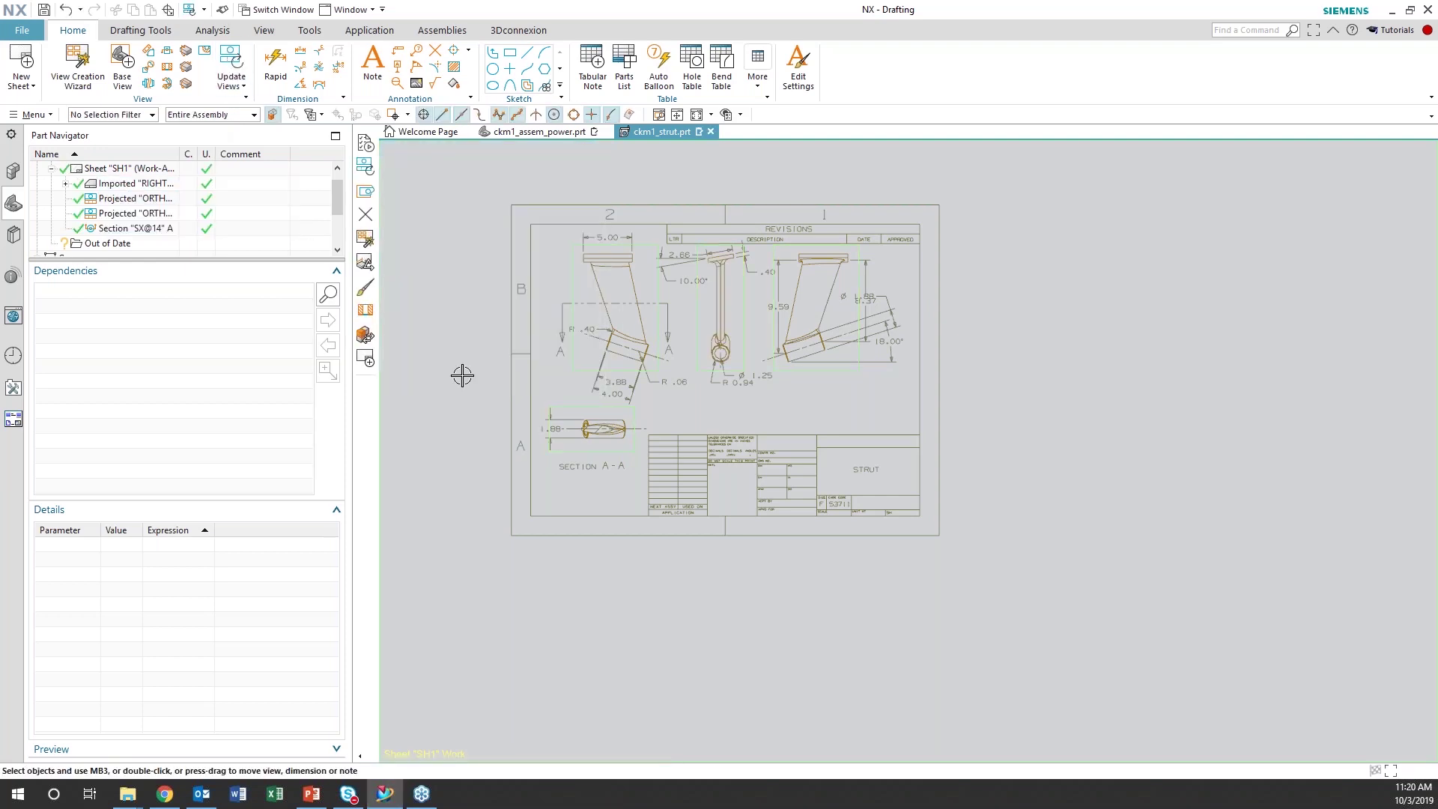
Return to the ckm1_assem_power.prt assembly and re-execute the Check-Mate tests
{"action": "left_click", "coordinate": [13, 171]}
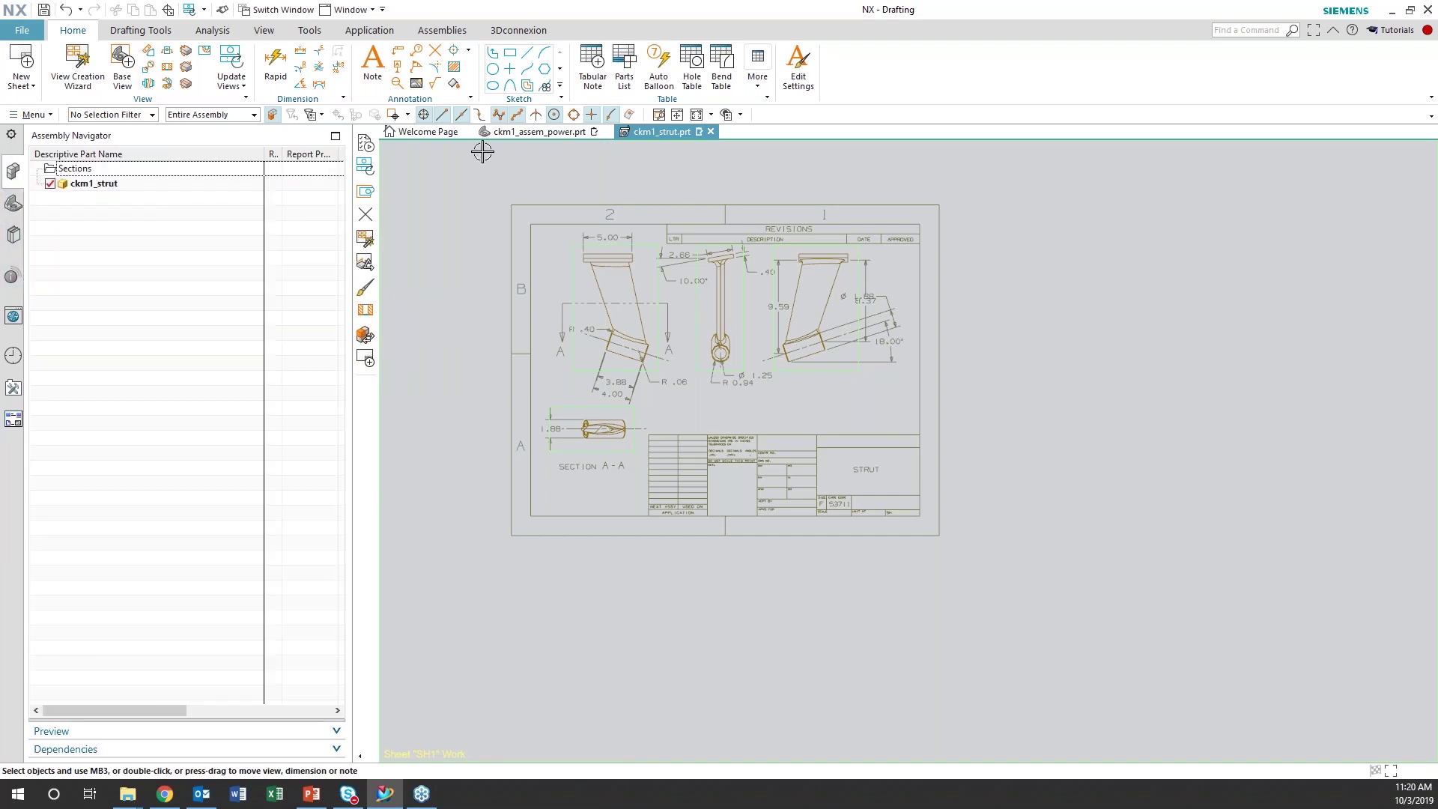
{"action": "left_click", "coordinate": [523, 136]}
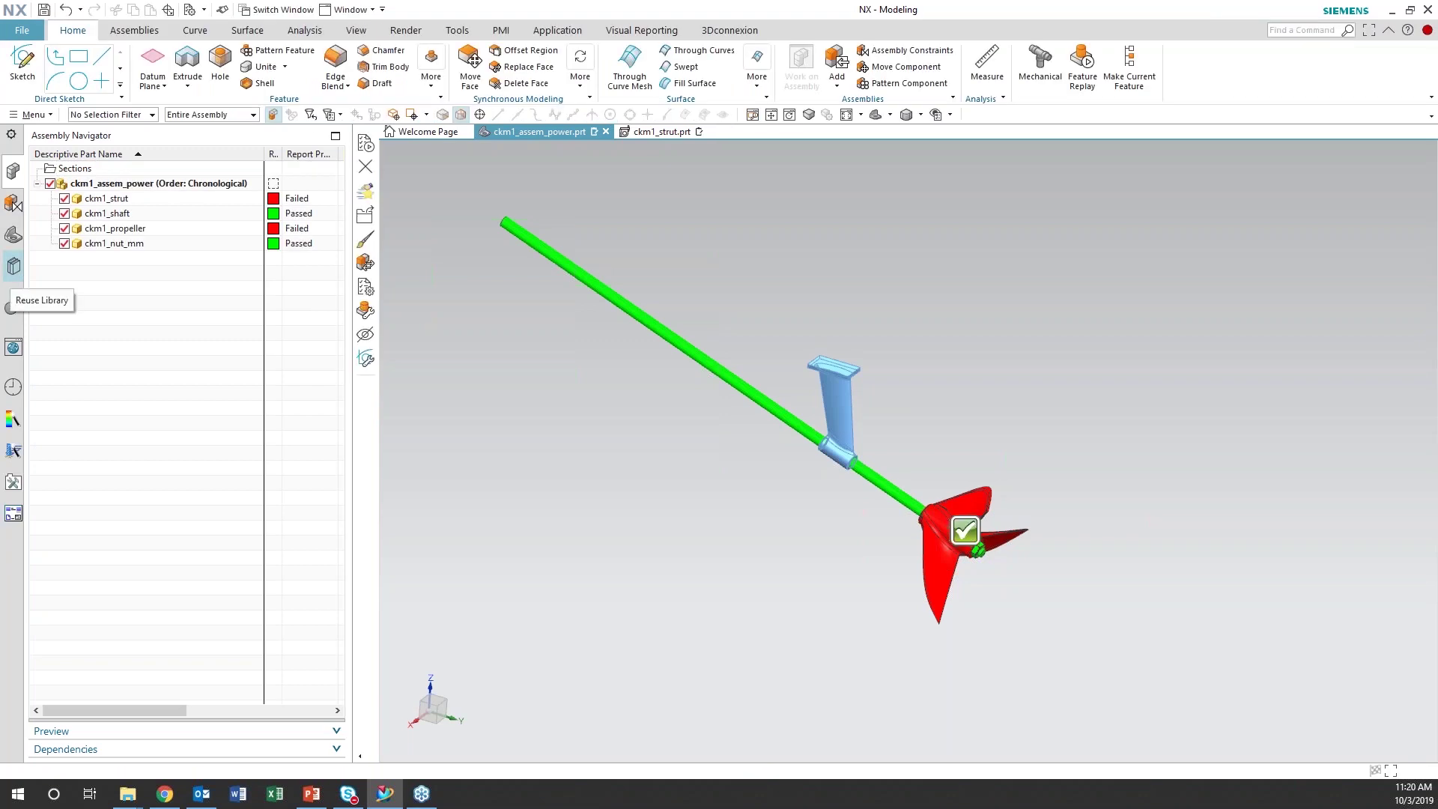
{"action": "left_click", "coordinate": [12, 307]}
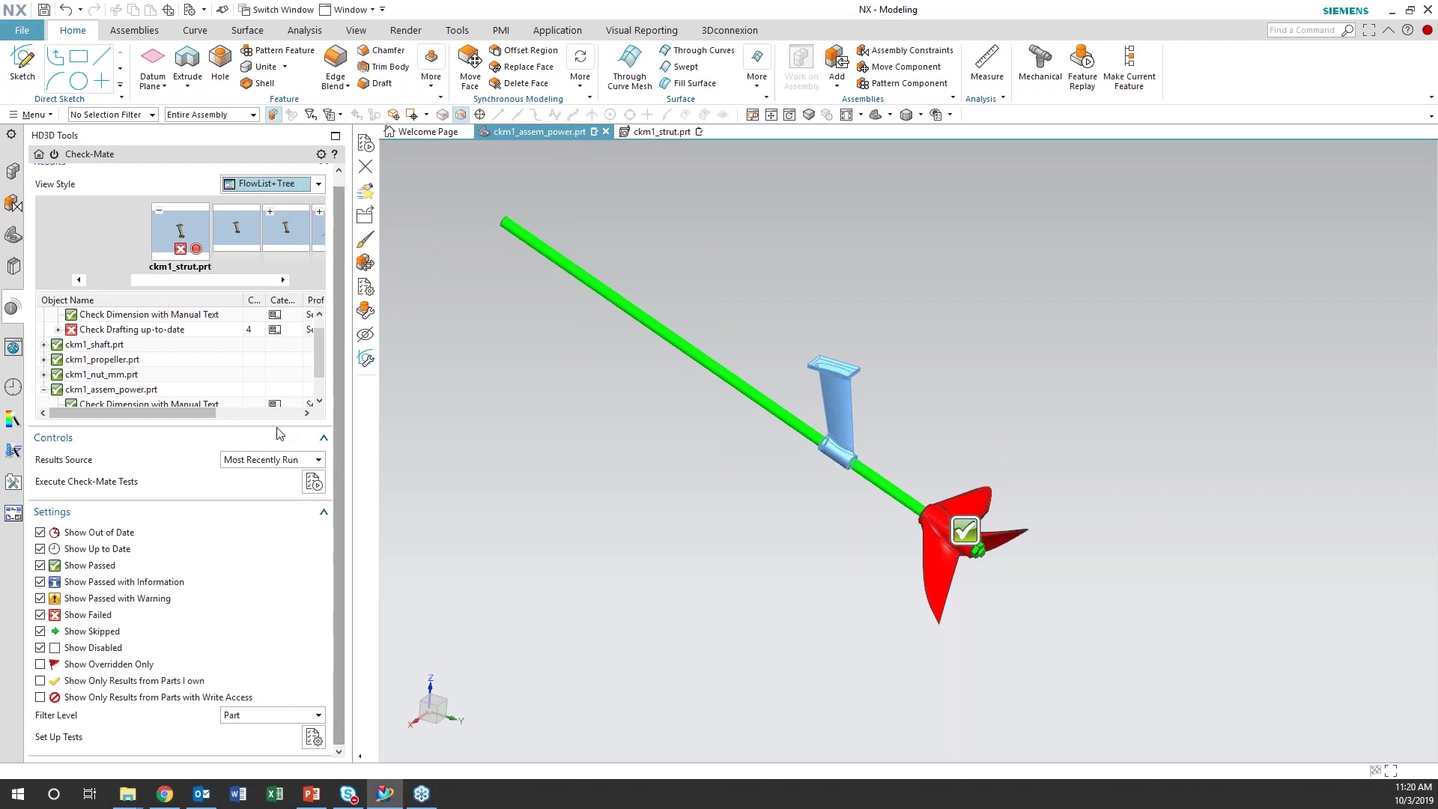
{"action": "left_click", "coordinate": [313, 482]}
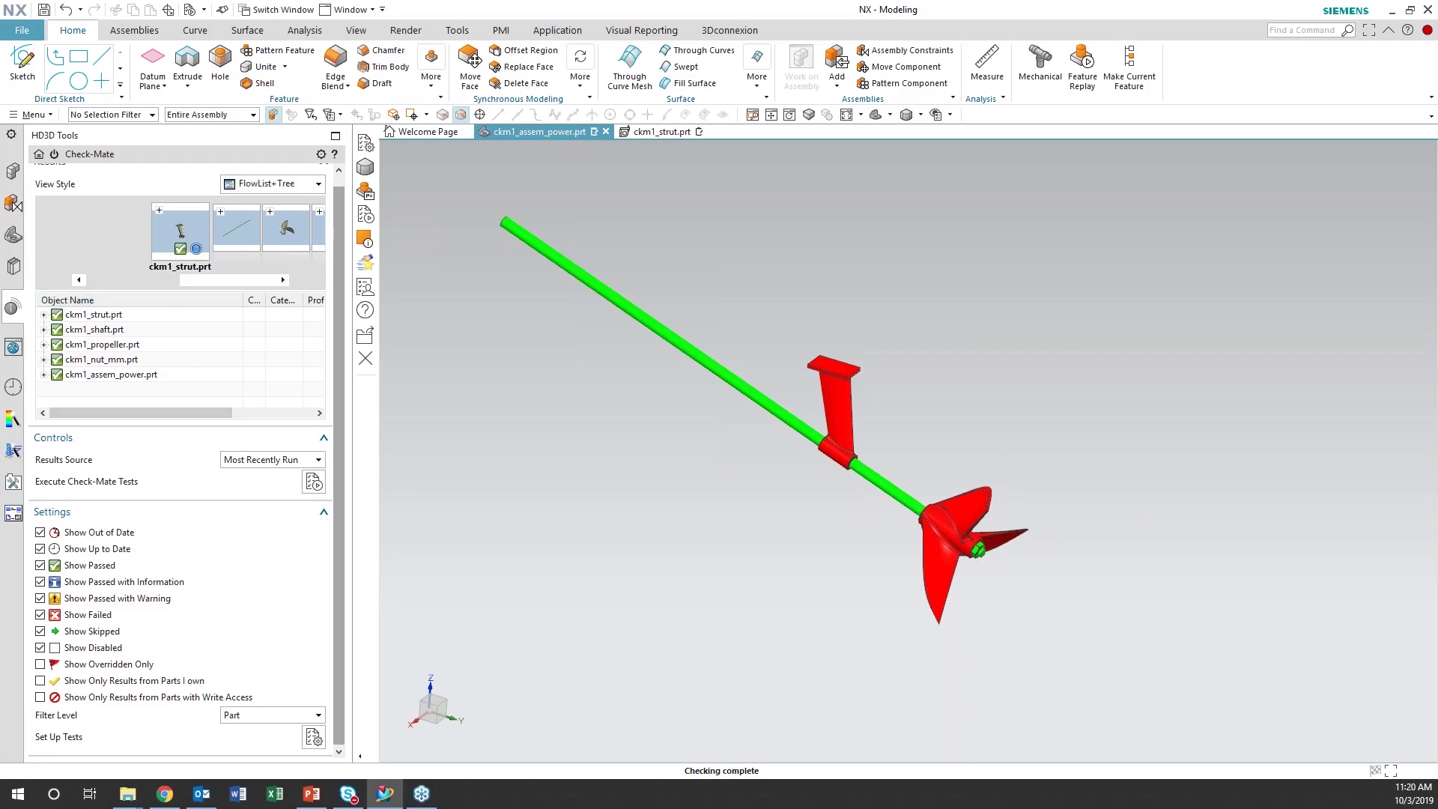
Review the saved Check-Mate result reports 2019Oct02143535.xml and 2019Oct02145321.xml from the parts_checkmate (3) folder in File Explorer
{"action": "left_click", "coordinate": [127, 793]}
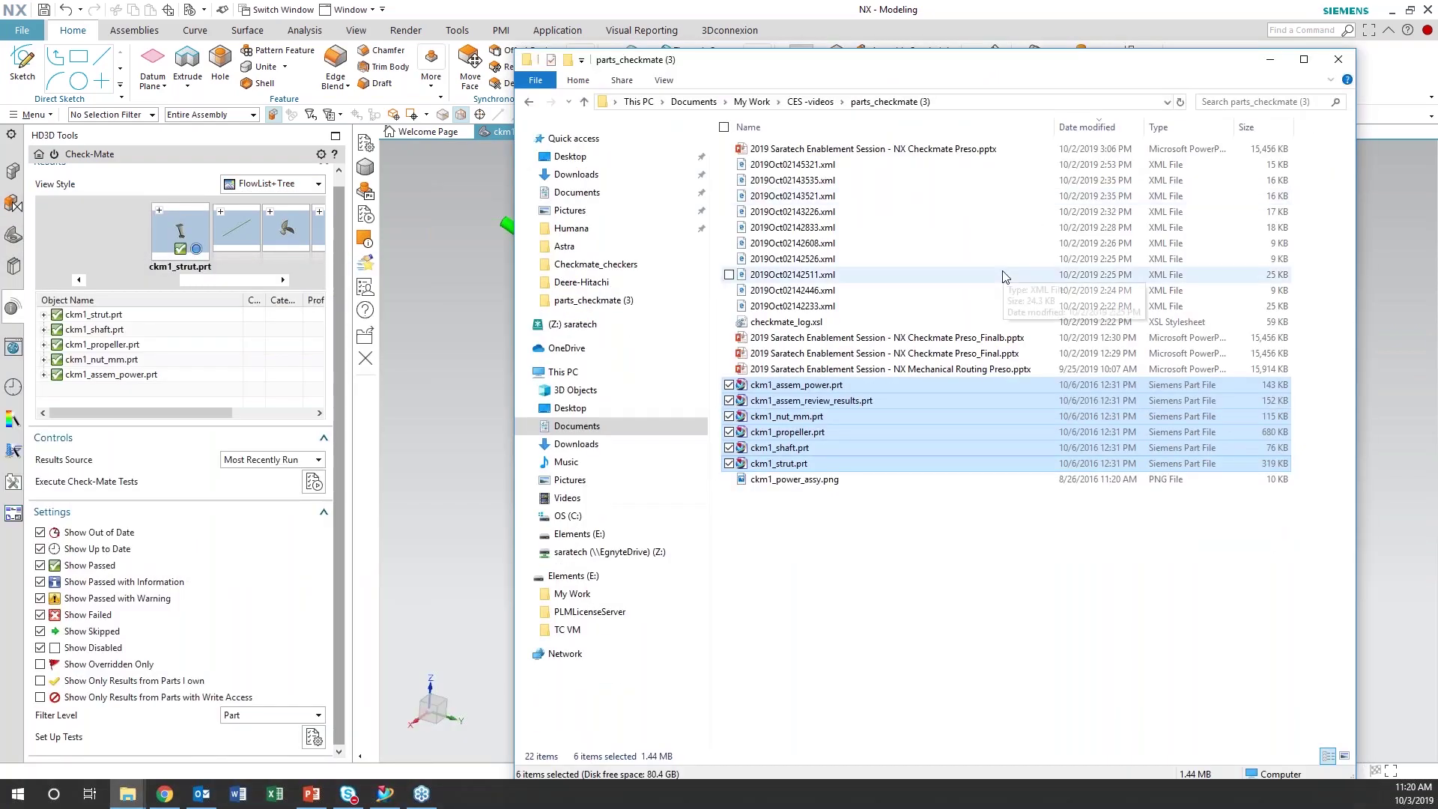
{"action": "double_click", "coordinate": [809, 182]}
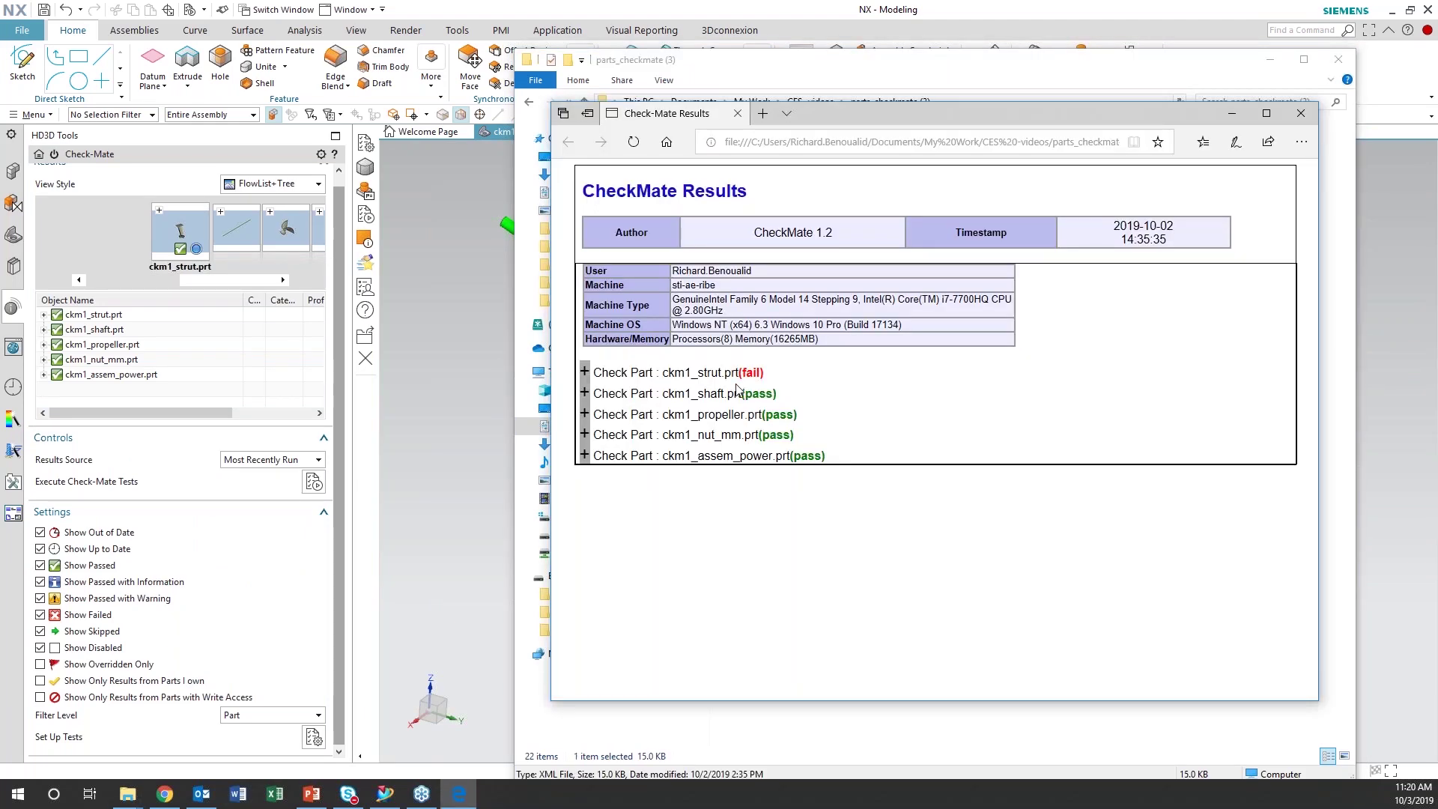
{"action": "left_click", "coordinate": [1301, 113]}
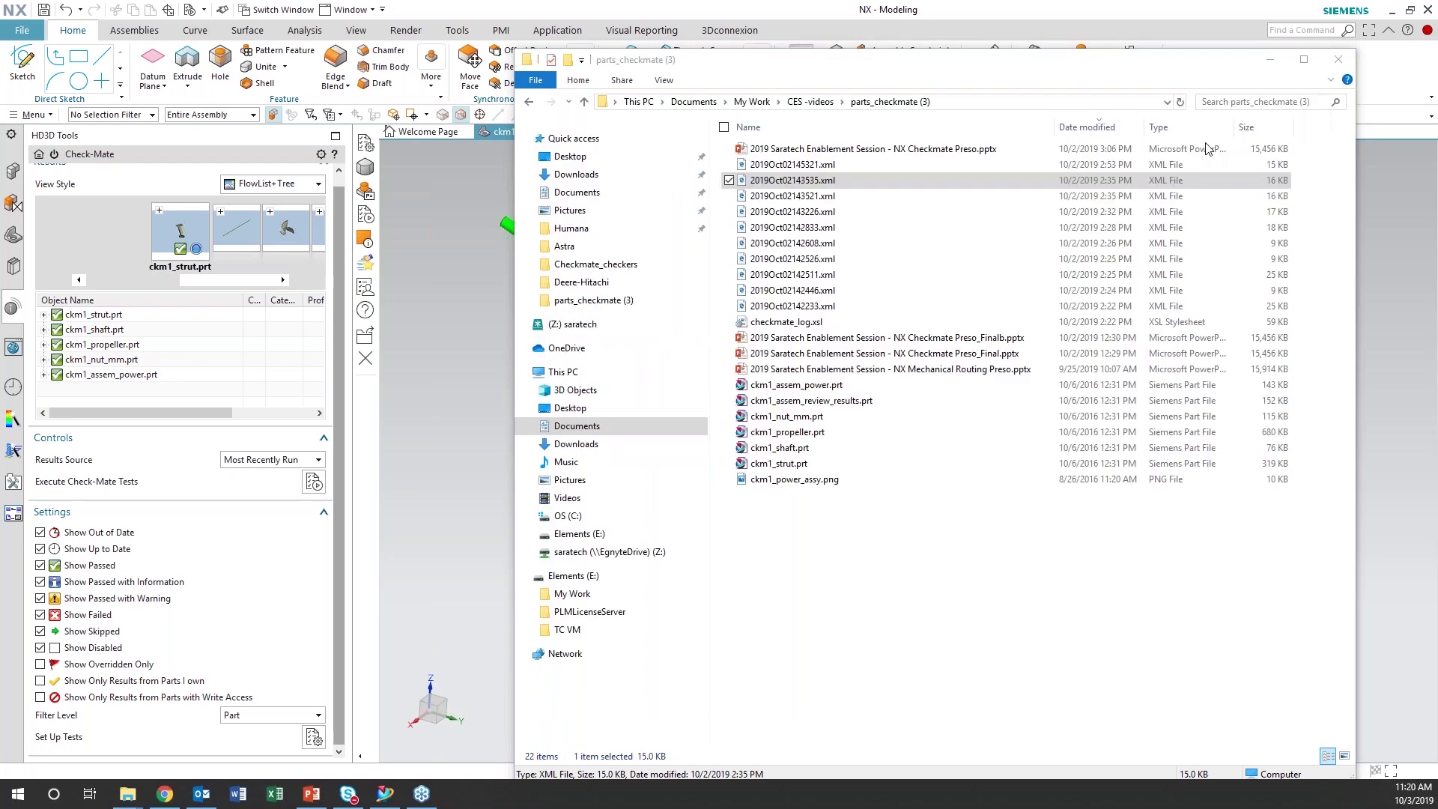
{"action": "double_click", "coordinate": [824, 164]}
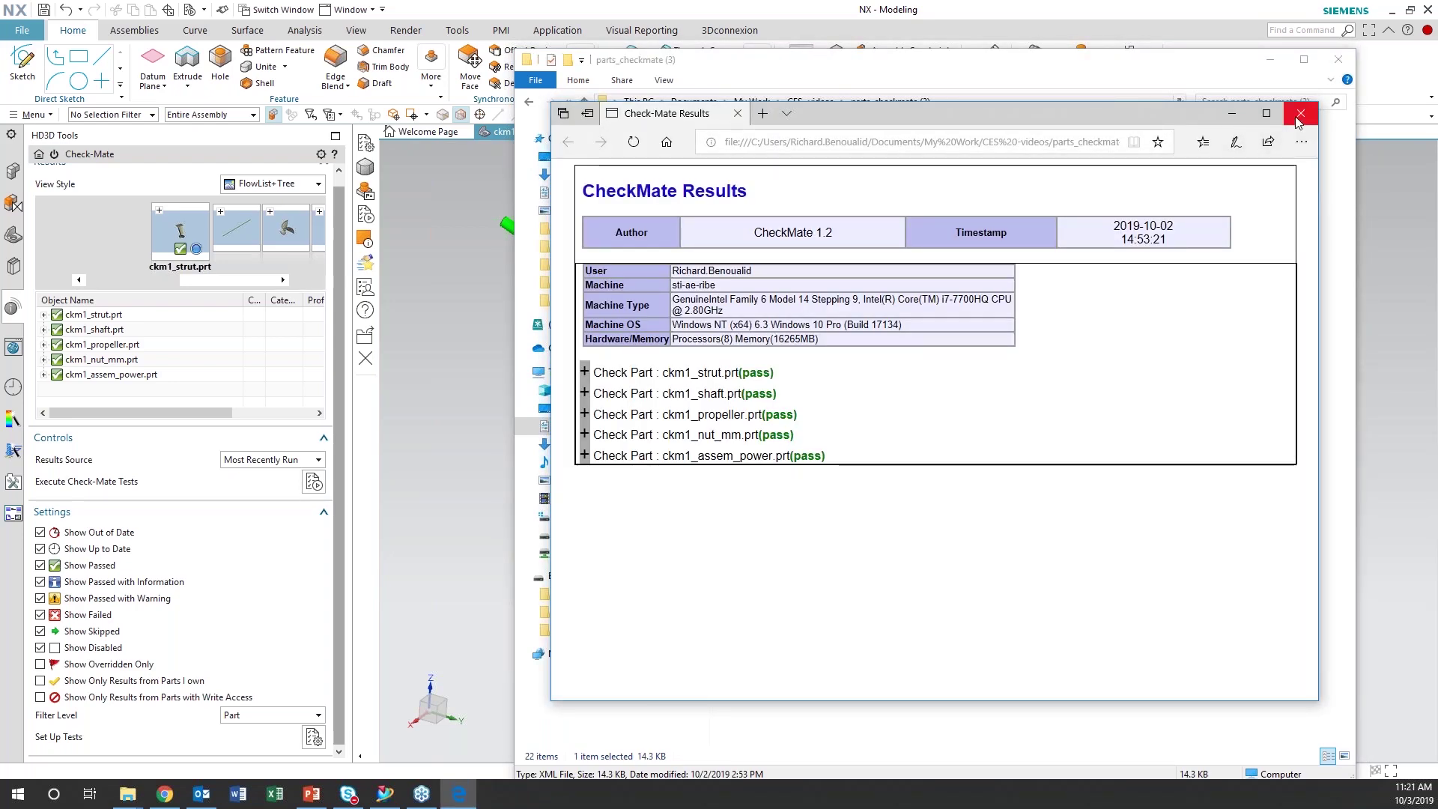
{"action": "left_click", "coordinate": [1300, 114]}
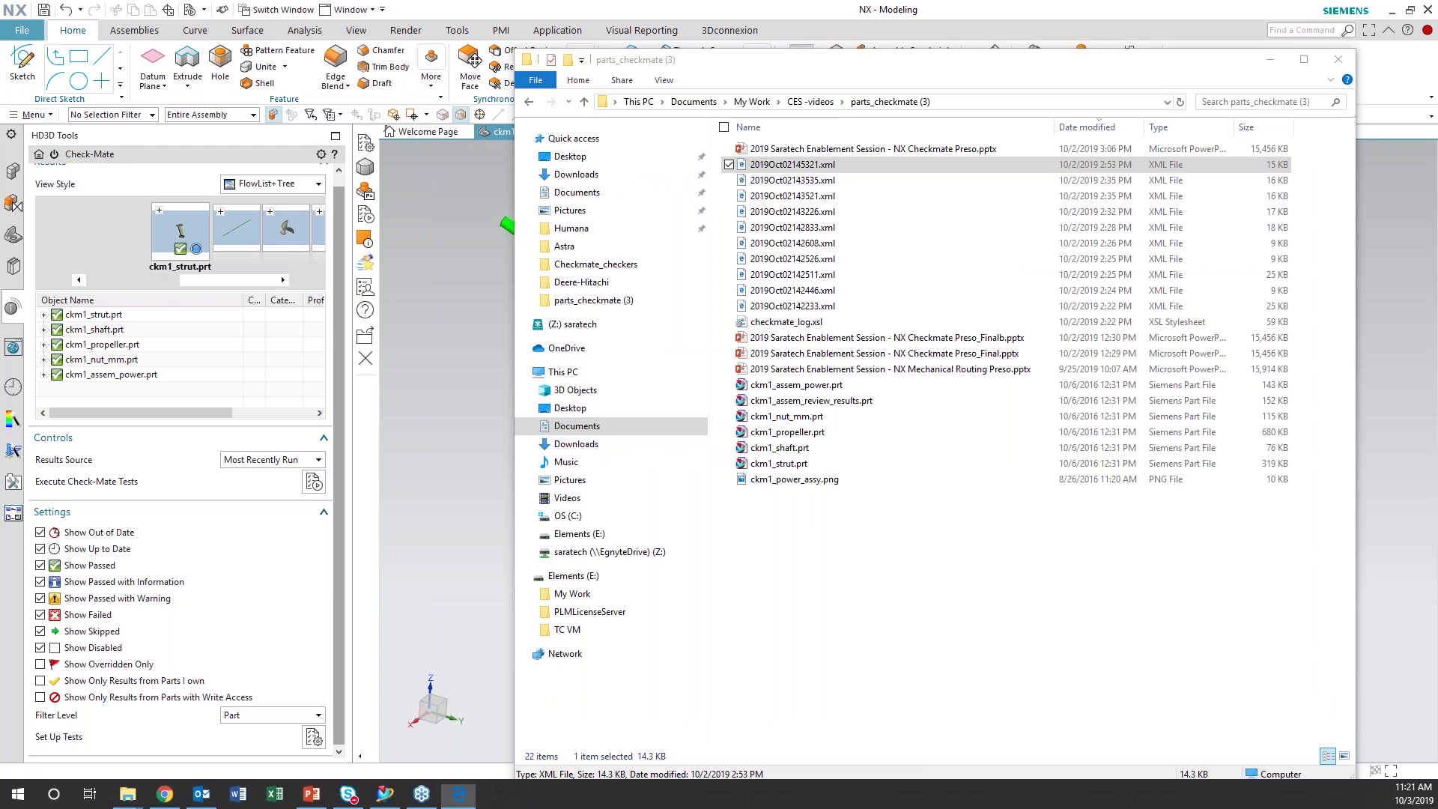
{"action": "left_click", "coordinate": [1276, 69]}
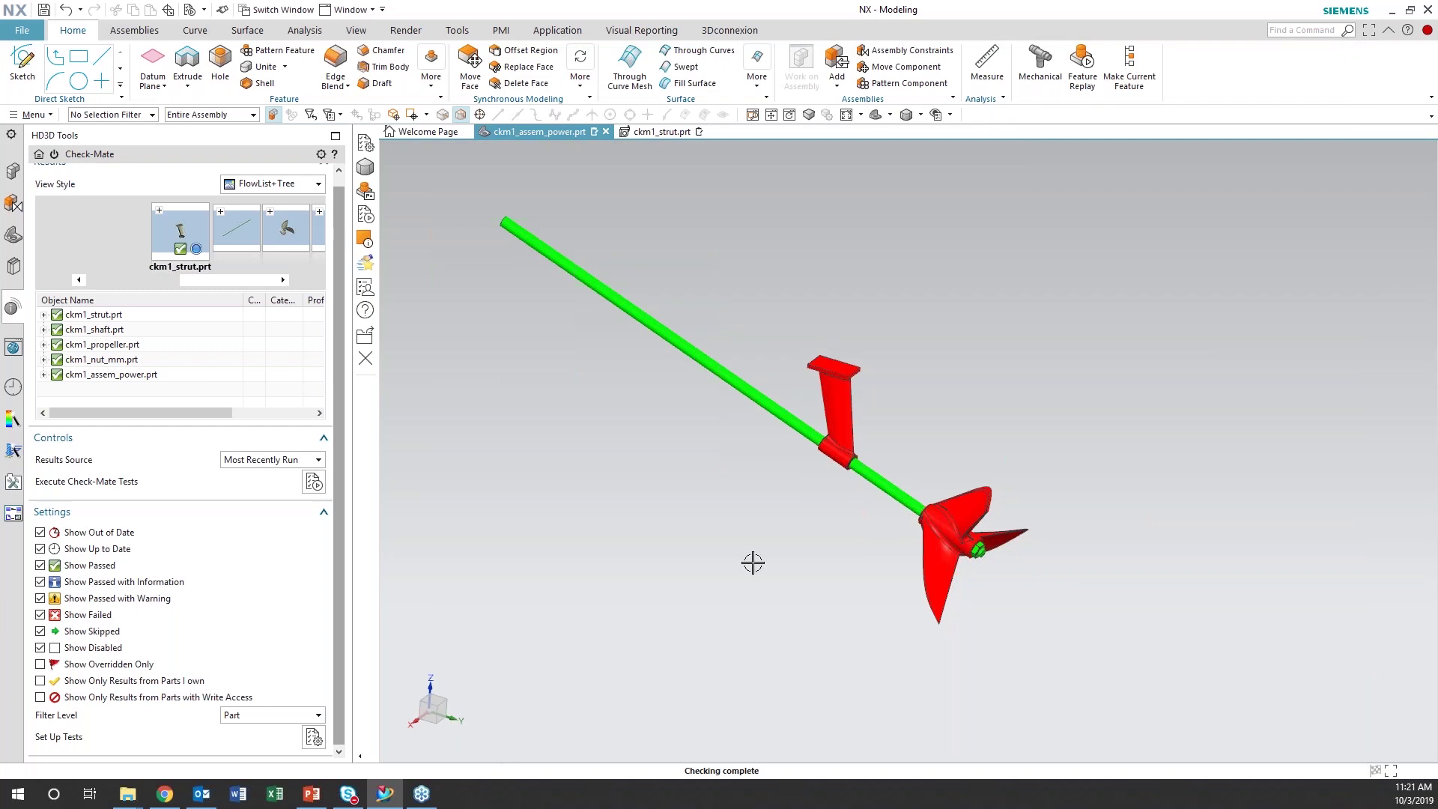
Read the test specification of the Buried Features check from the Modeling Features category in the Check-Mate test setup
{"action": "mouse_move", "coordinate": [761, 552]}
{"action": "middle_mouse_down"}
{"action": "mouse_move", "coordinate": [744, 536]}
{"action": "mouse_move", "coordinate": [755, 552]}
{"action": "middle_mouse_up"}
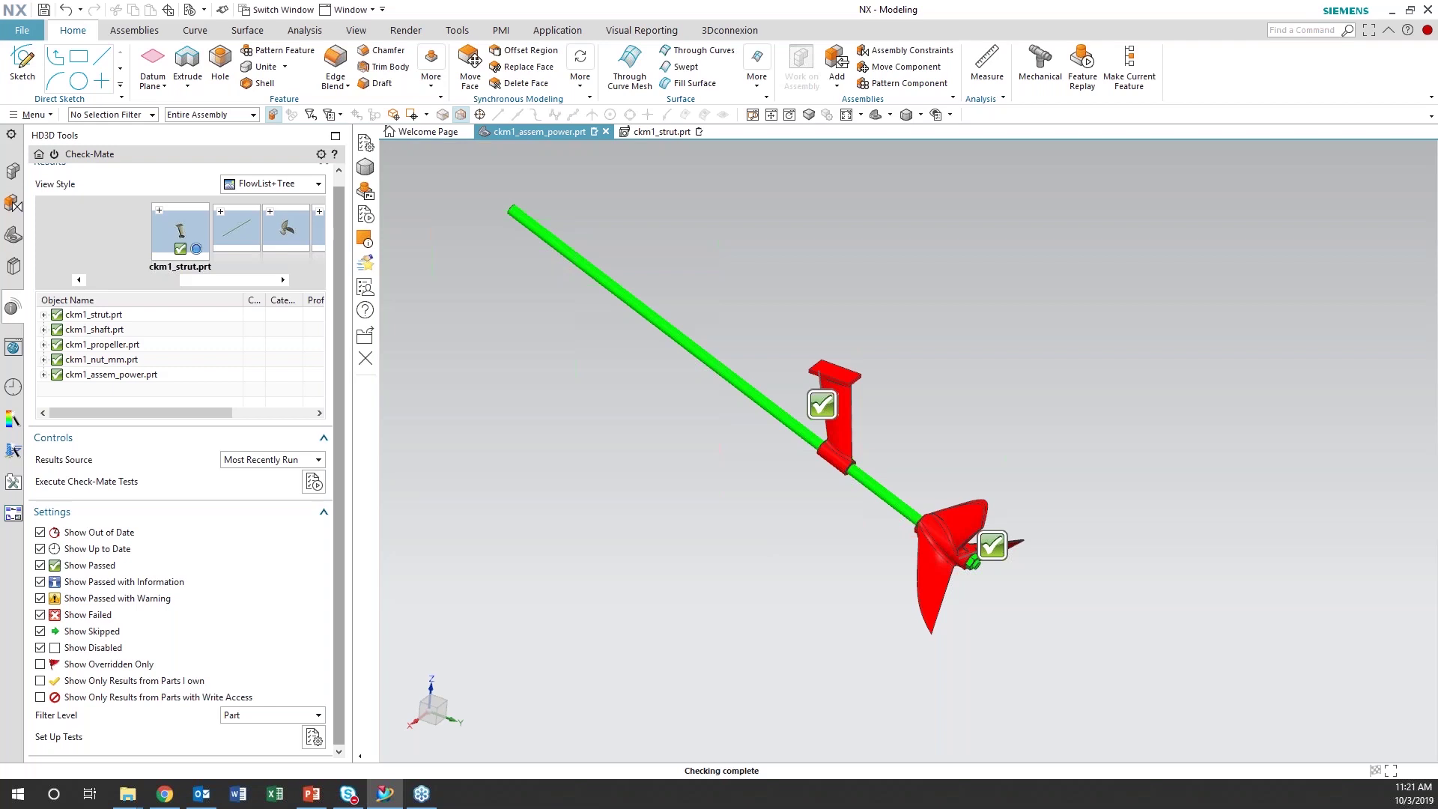
{"action": "scroll", "coordinate": [341, 226], "scroll_direction": "up", "scroll_amount": 1}
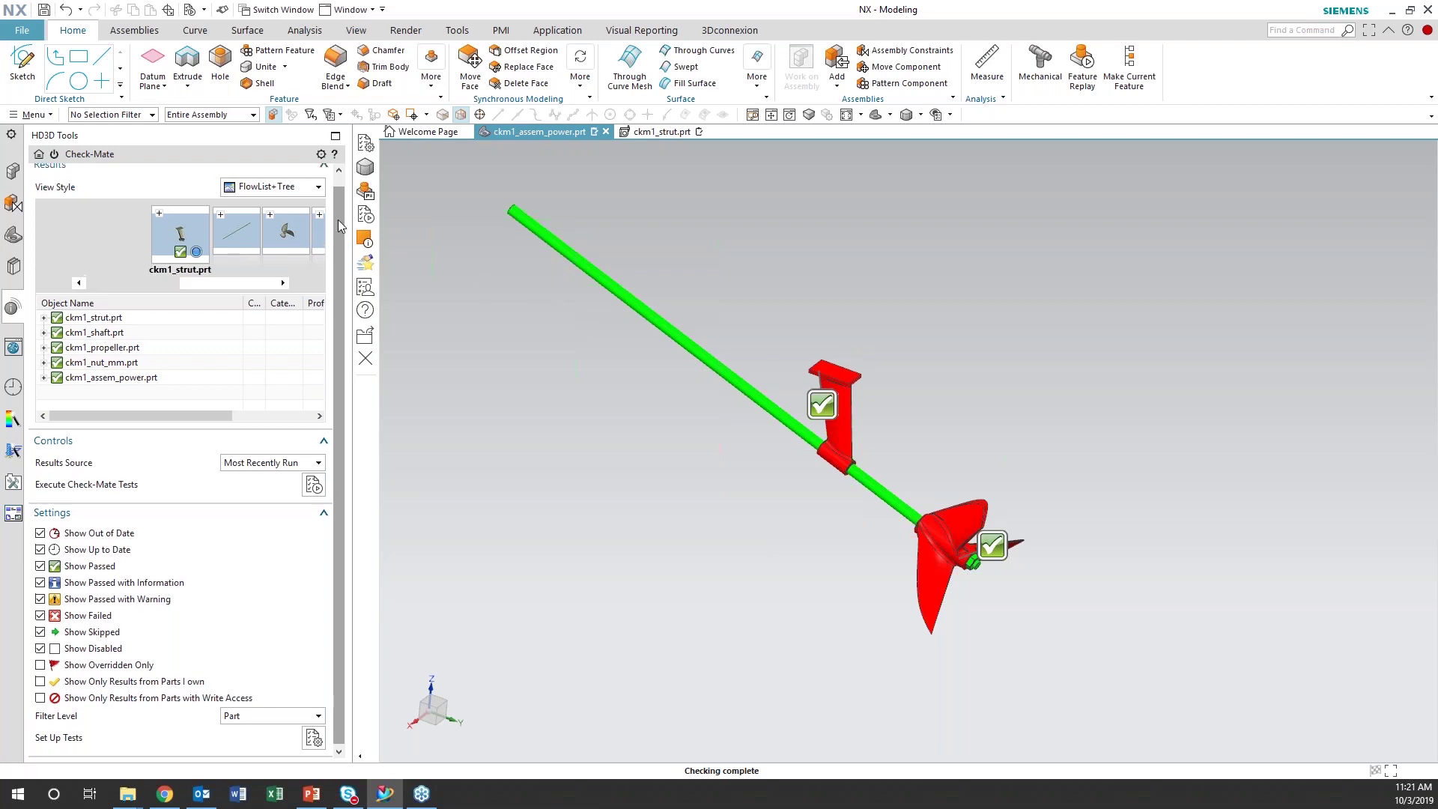
{"action": "scroll", "coordinate": [341, 217], "scroll_direction": "up", "scroll_amount": 1}
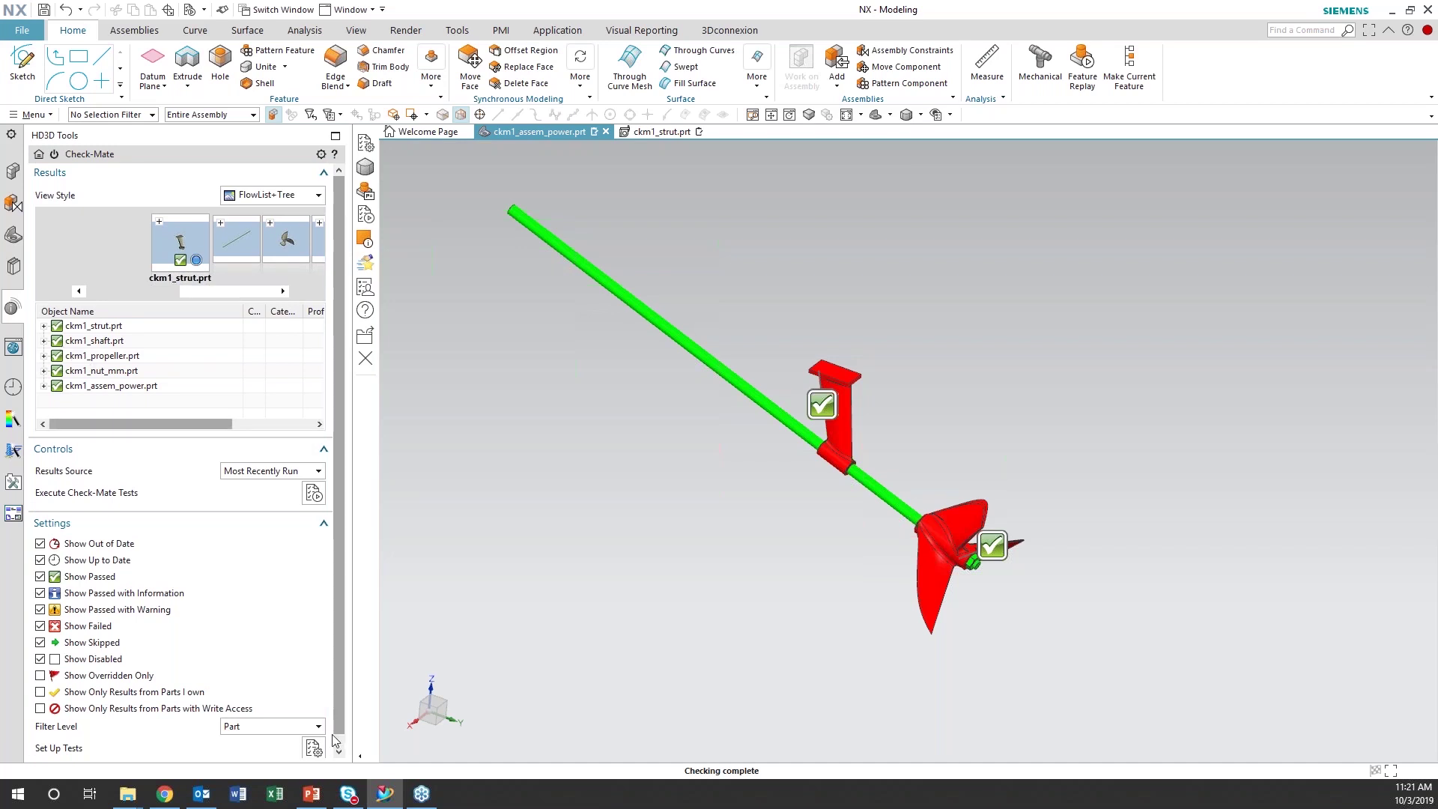
{"action": "left_click", "coordinate": [313, 747]}
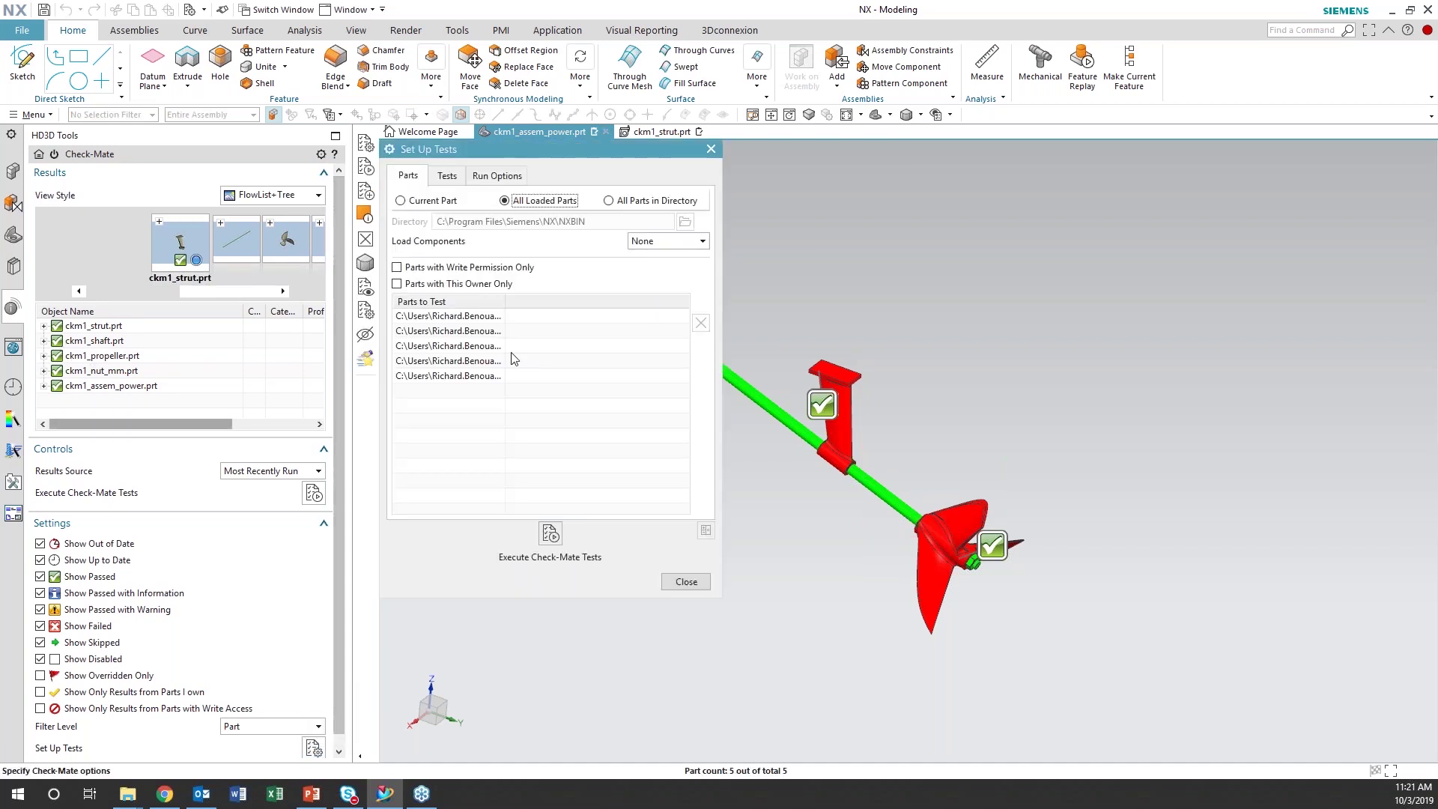
{"action": "left_click", "coordinate": [448, 175]}
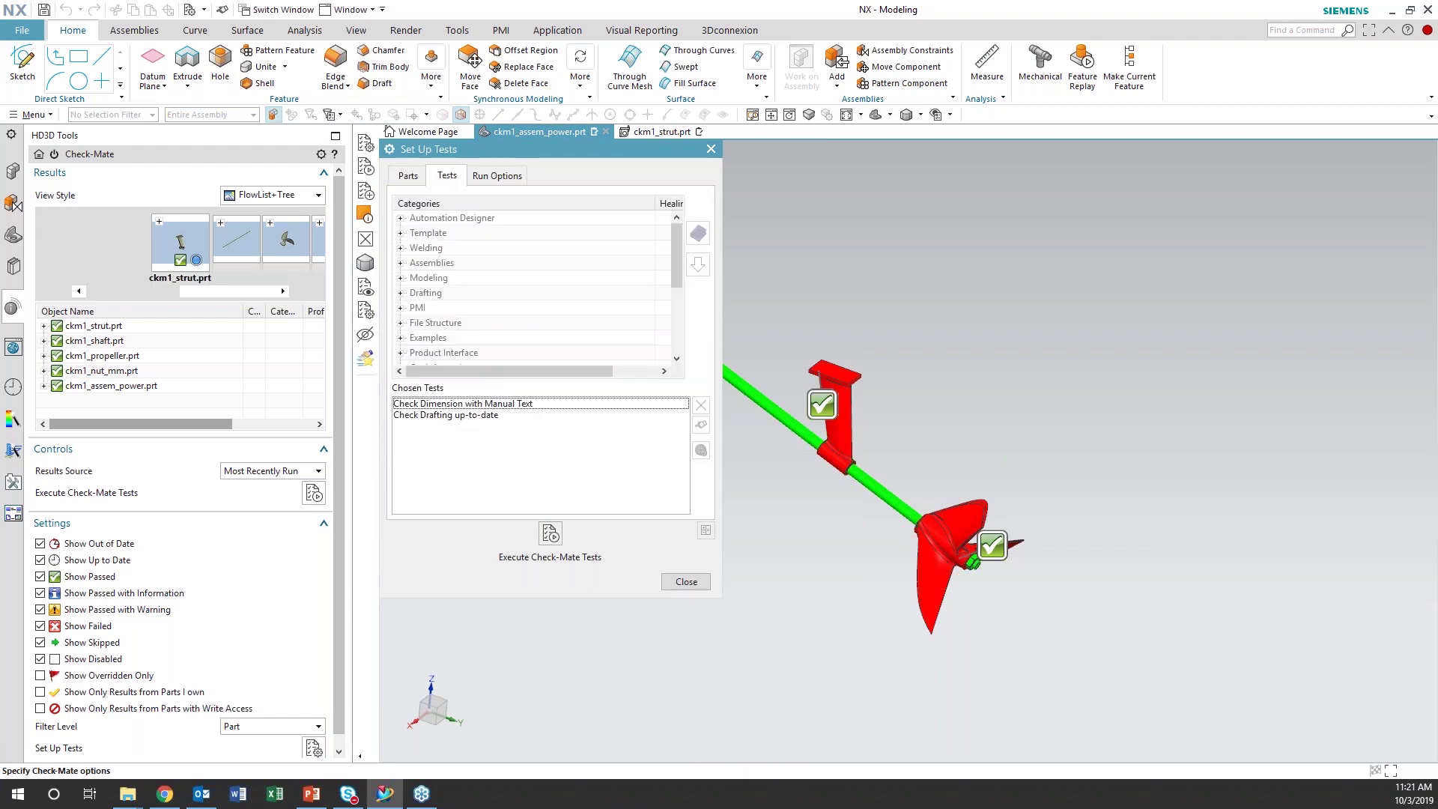
{"action": "left_click", "coordinate": [401, 247]}
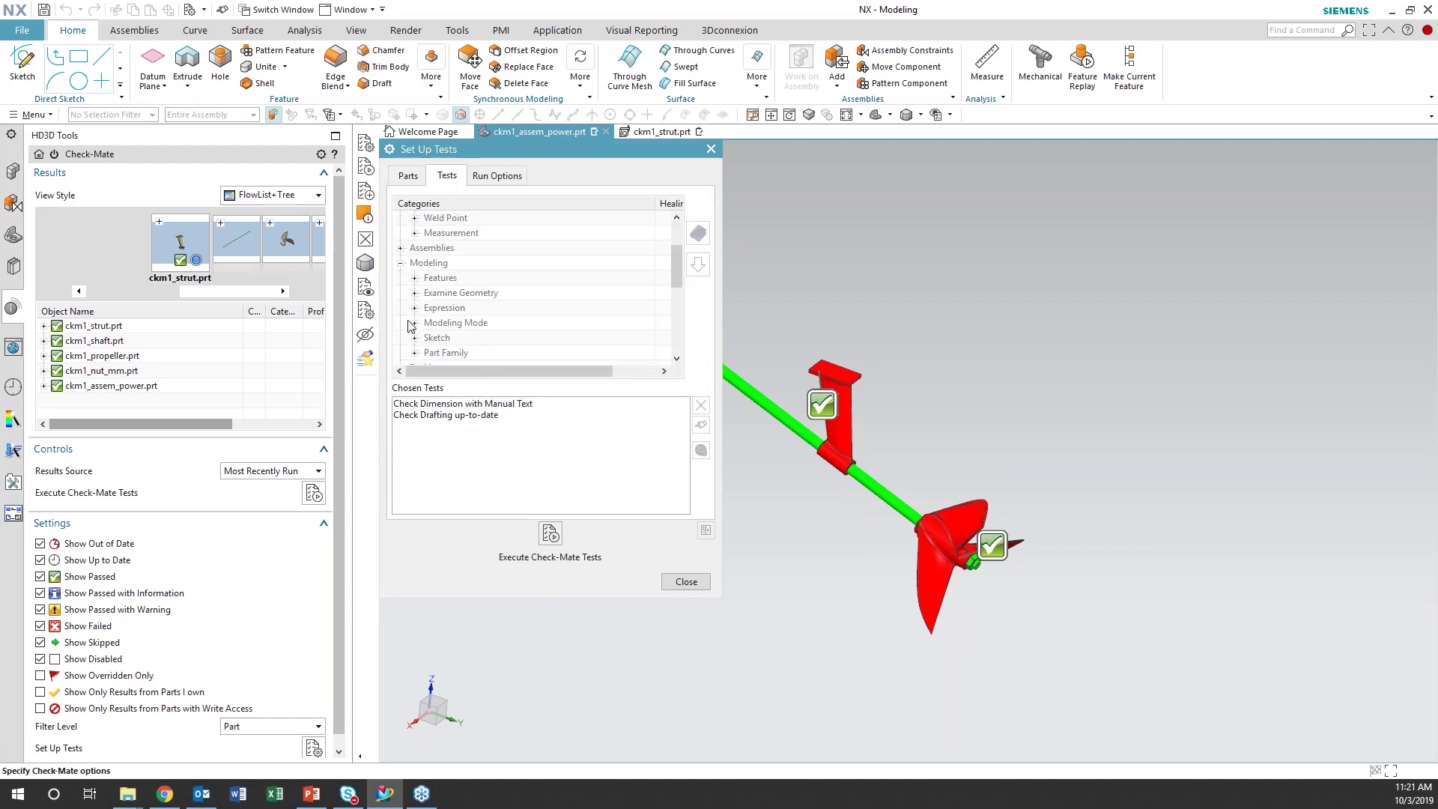
{"action": "left_click", "coordinate": [415, 278]}
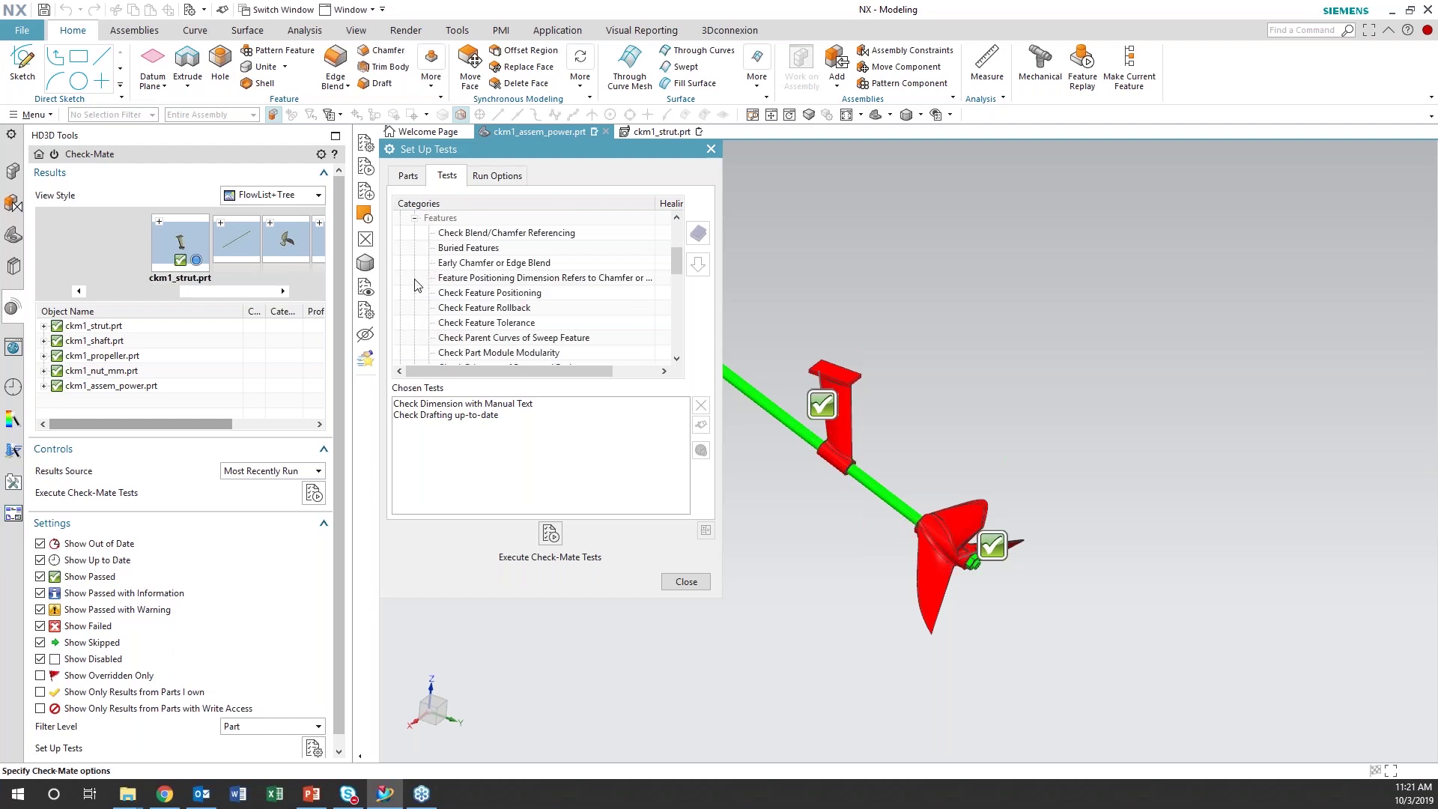
{"action": "left_click", "coordinate": [472, 249]}
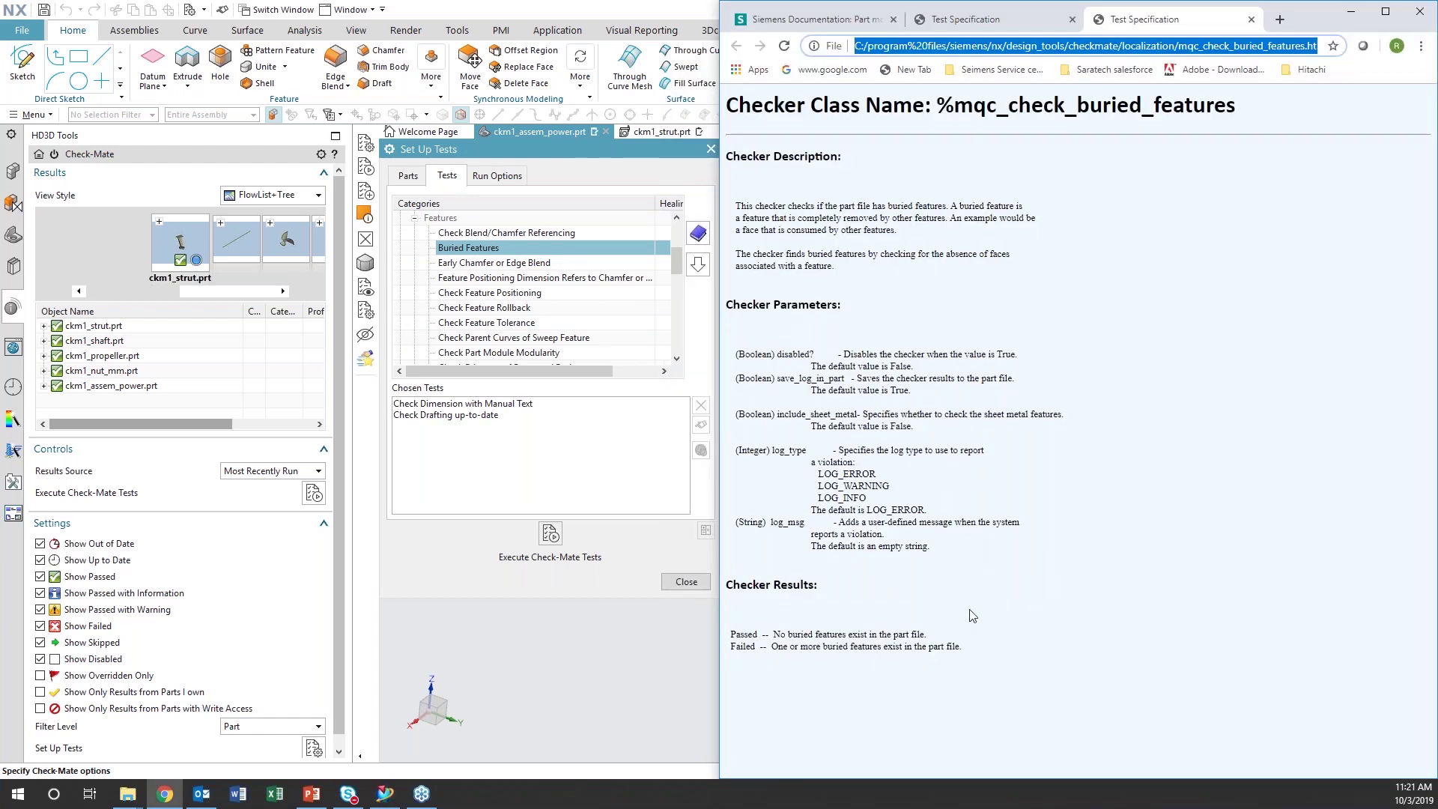
{"action": "left_click", "coordinate": [1352, 12]}
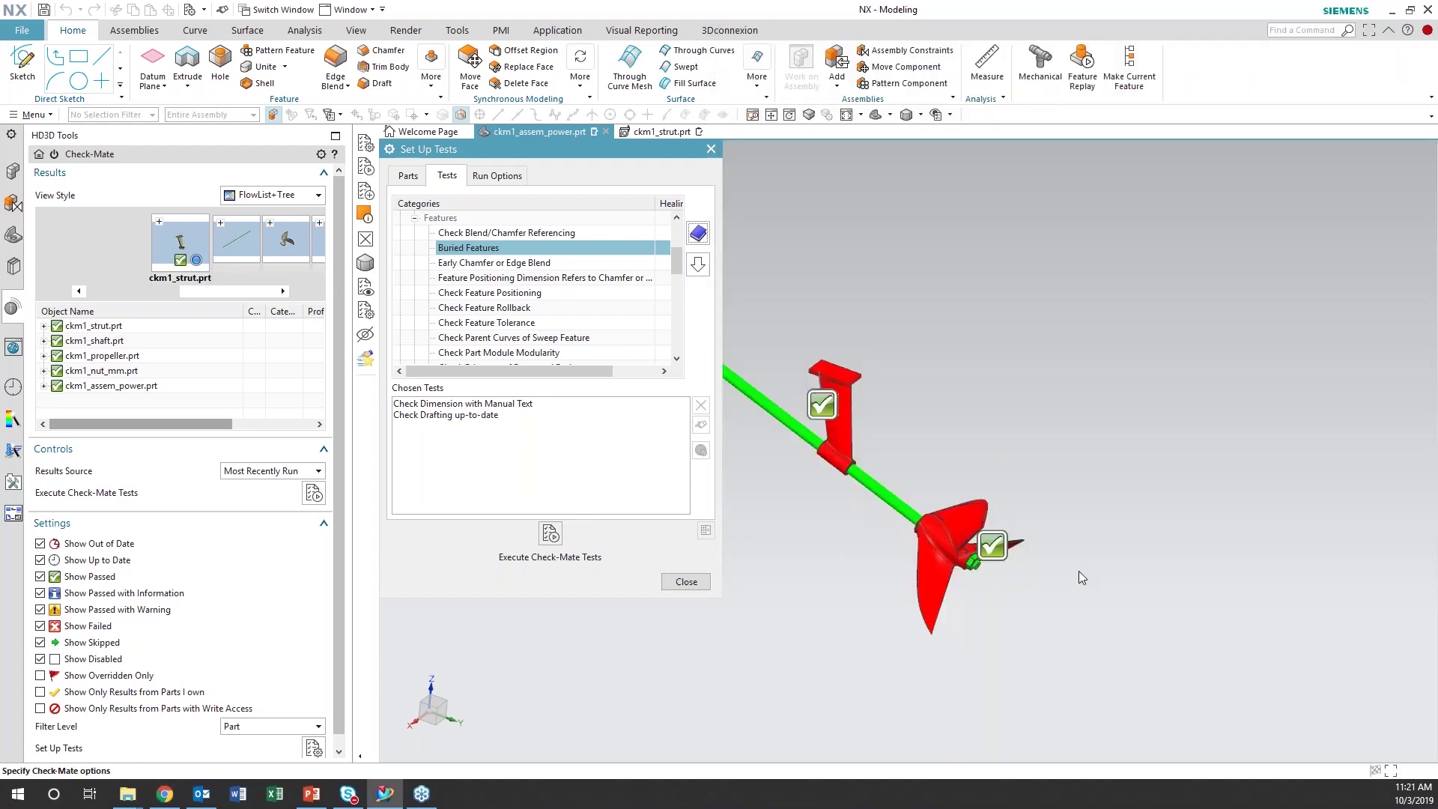
Open the Check-Mate Classes and Functions quick reference from Author Tests and widen its pane beside the dialog
{"action": "left_click", "coordinate": [34, 115]}
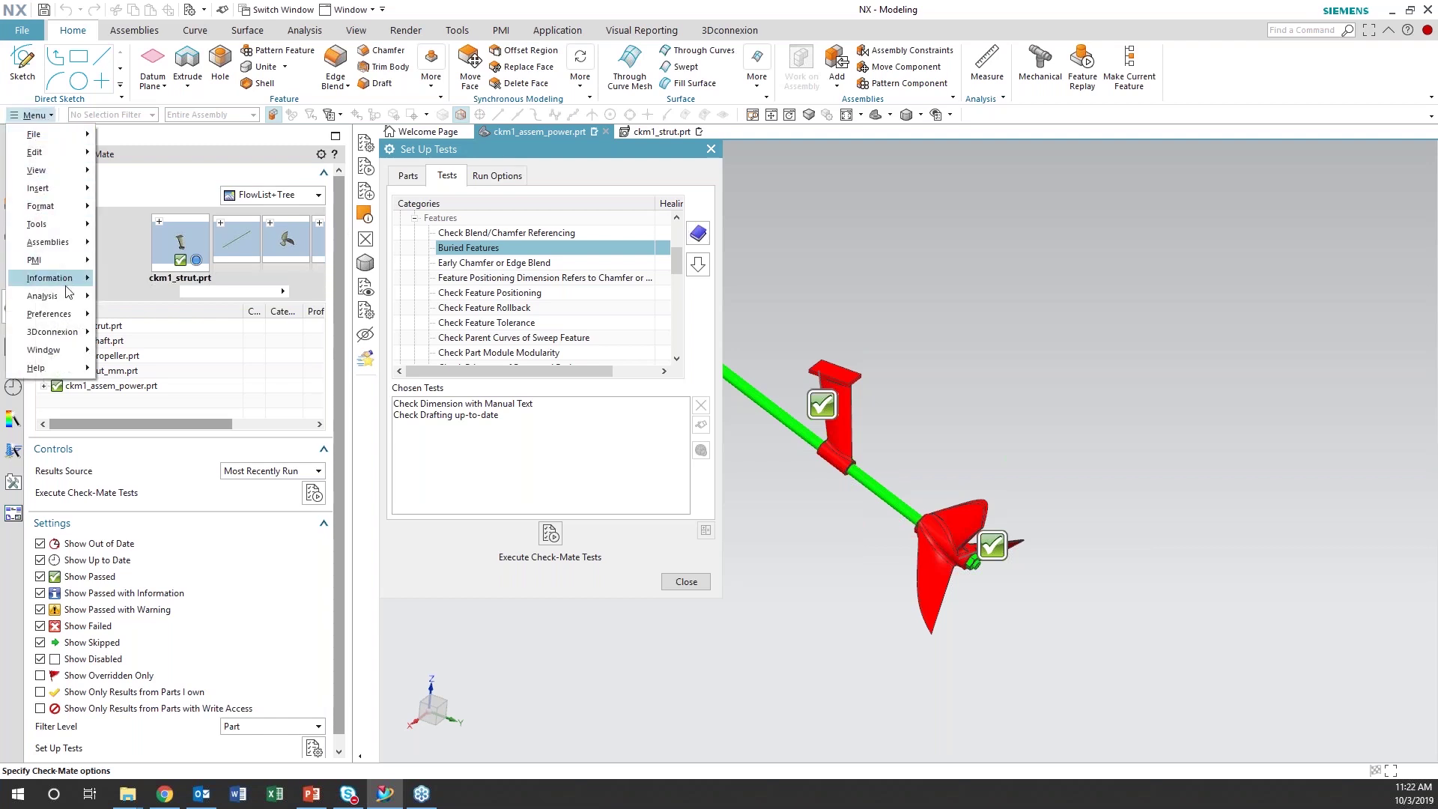
{"action": "mouse_move", "coordinate": [68, 294]}
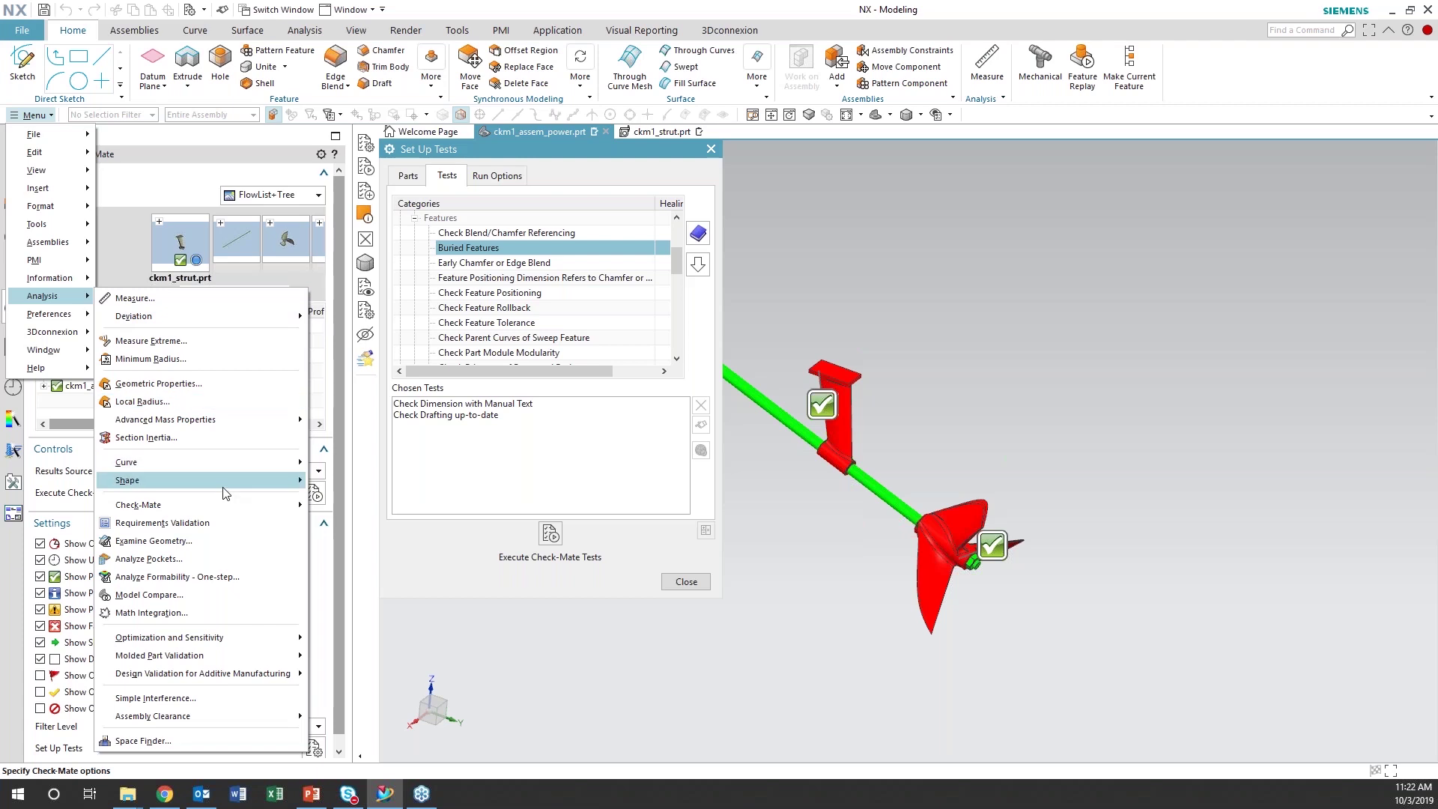
{"action": "mouse_move", "coordinate": [229, 502]}
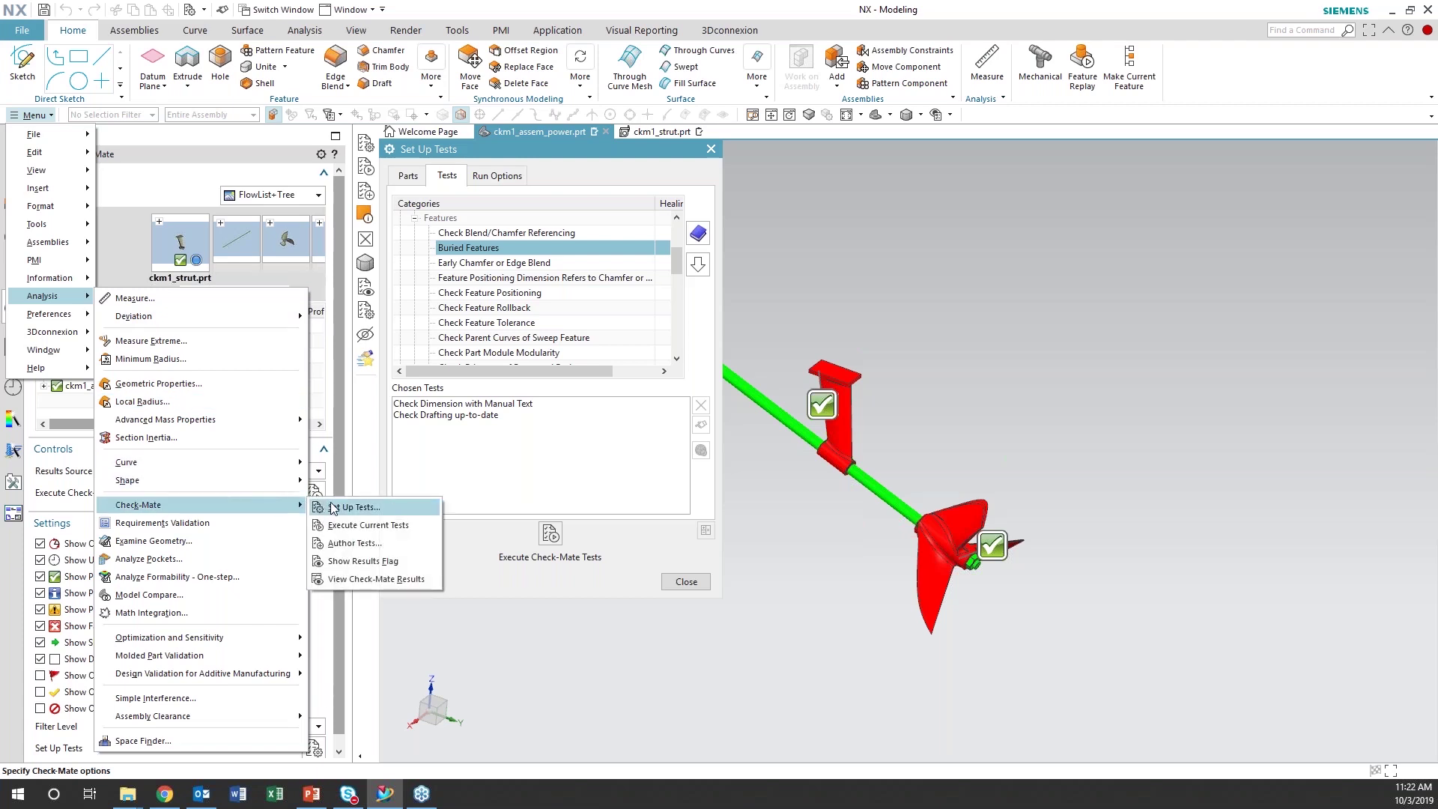
{"action": "left_click", "coordinate": [344, 544]}
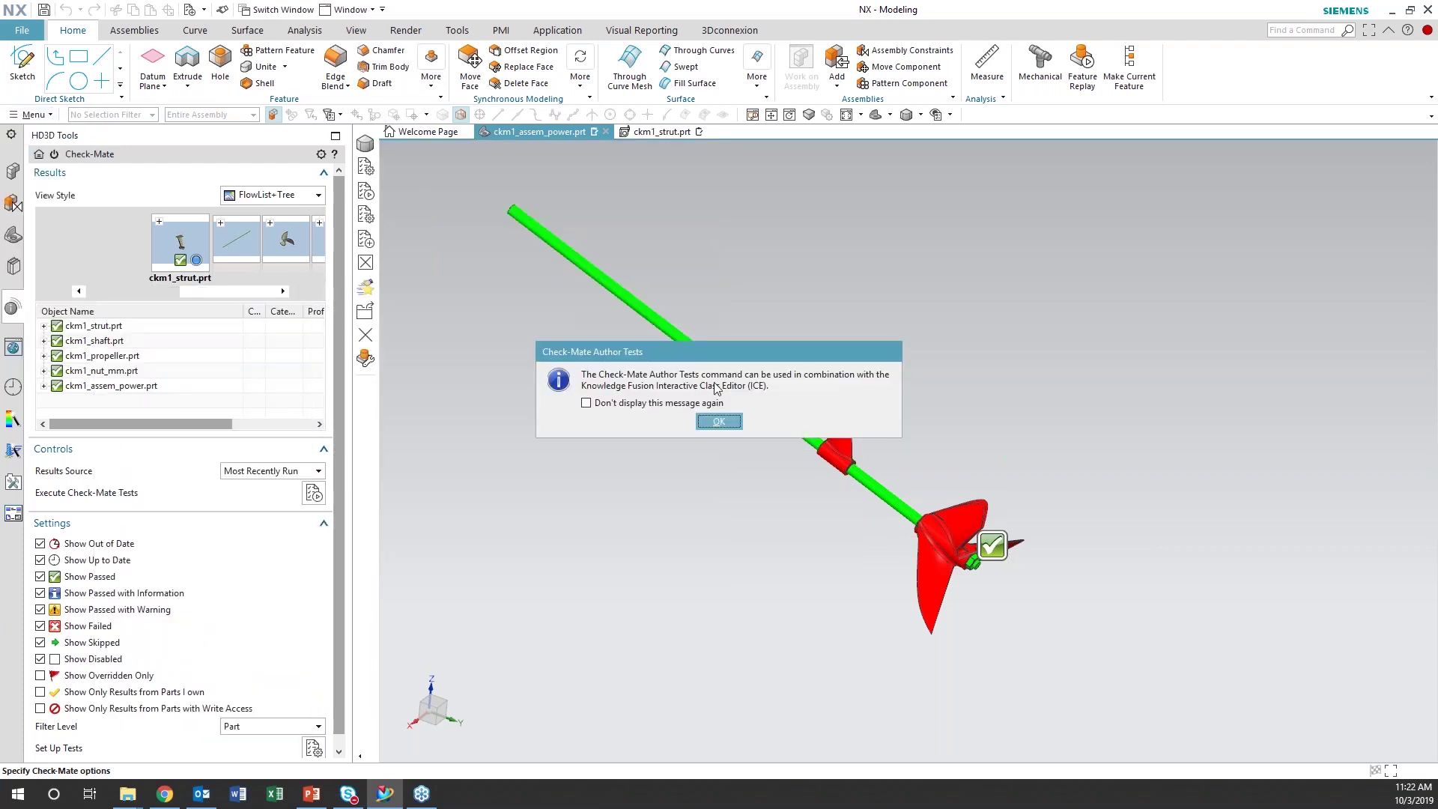
{"action": "left_click", "coordinate": [720, 423]}
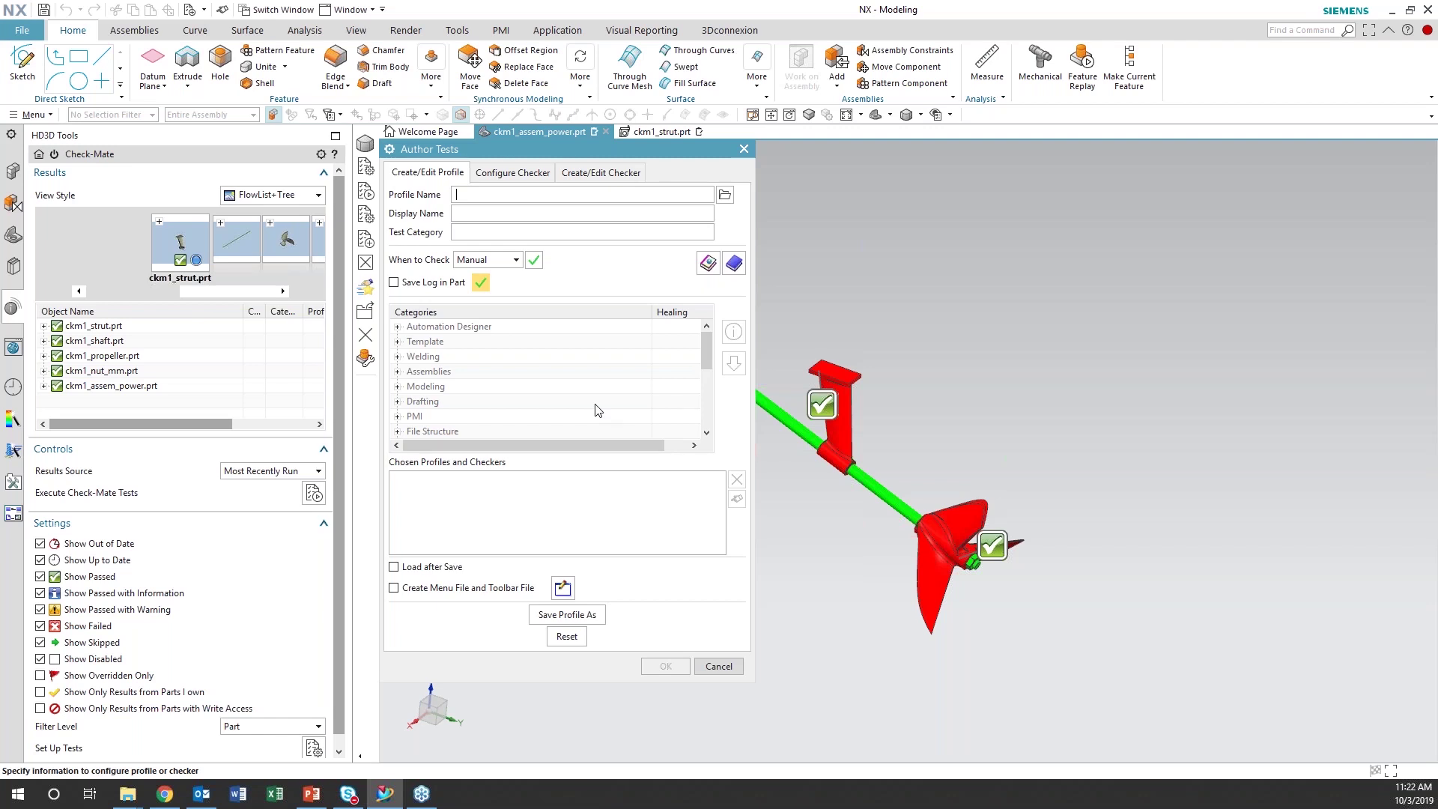
{"action": "left_click", "coordinate": [707, 264]}
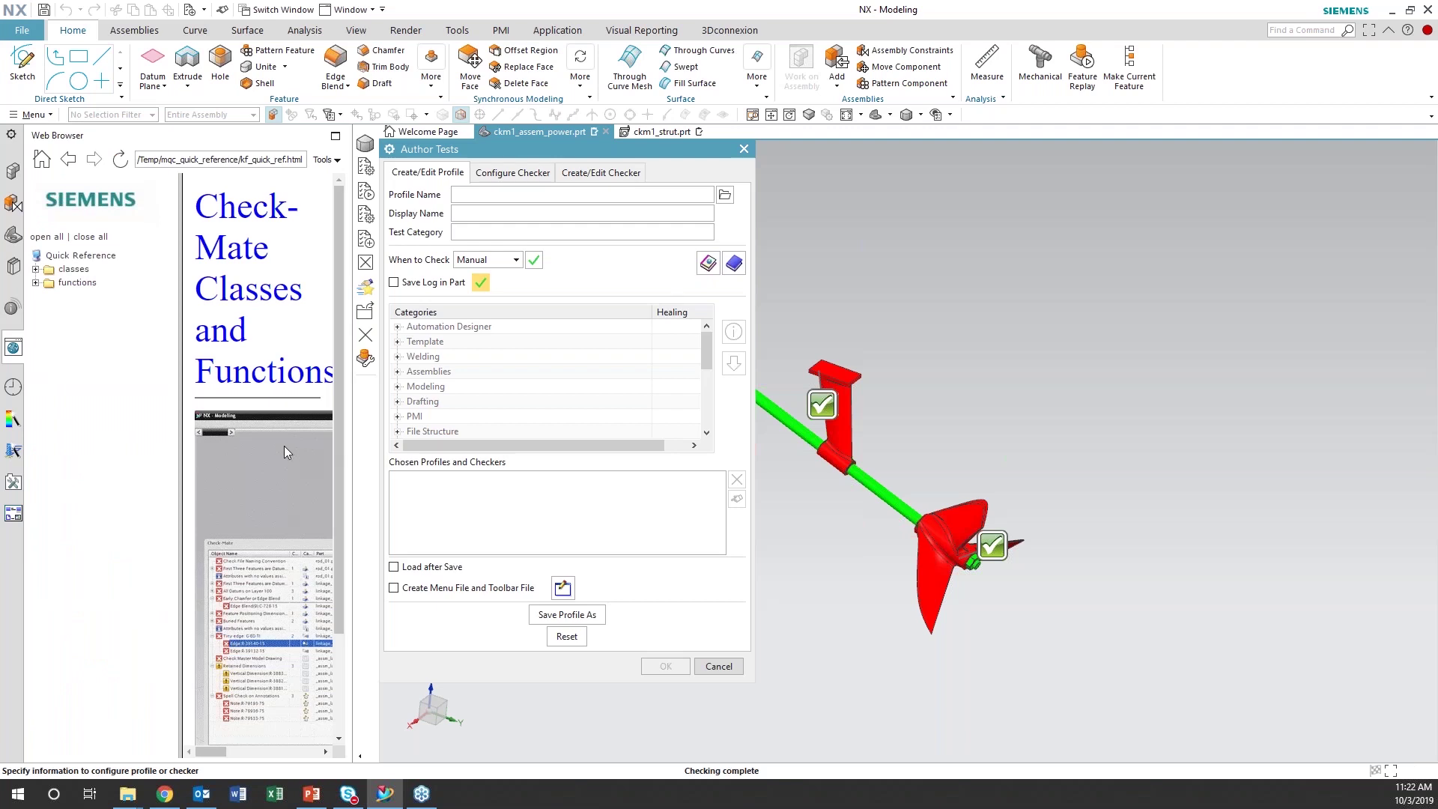
{"action": "left_click_drag", "start_coordinate": [179, 361], "coordinate": [154, 352]}
{"action": "left_click_drag", "start_coordinate": [352, 298], "coordinate": [443, 298]}
{"action": "left_click_drag", "start_coordinate": [634, 157], "coordinate": [779, 158]}
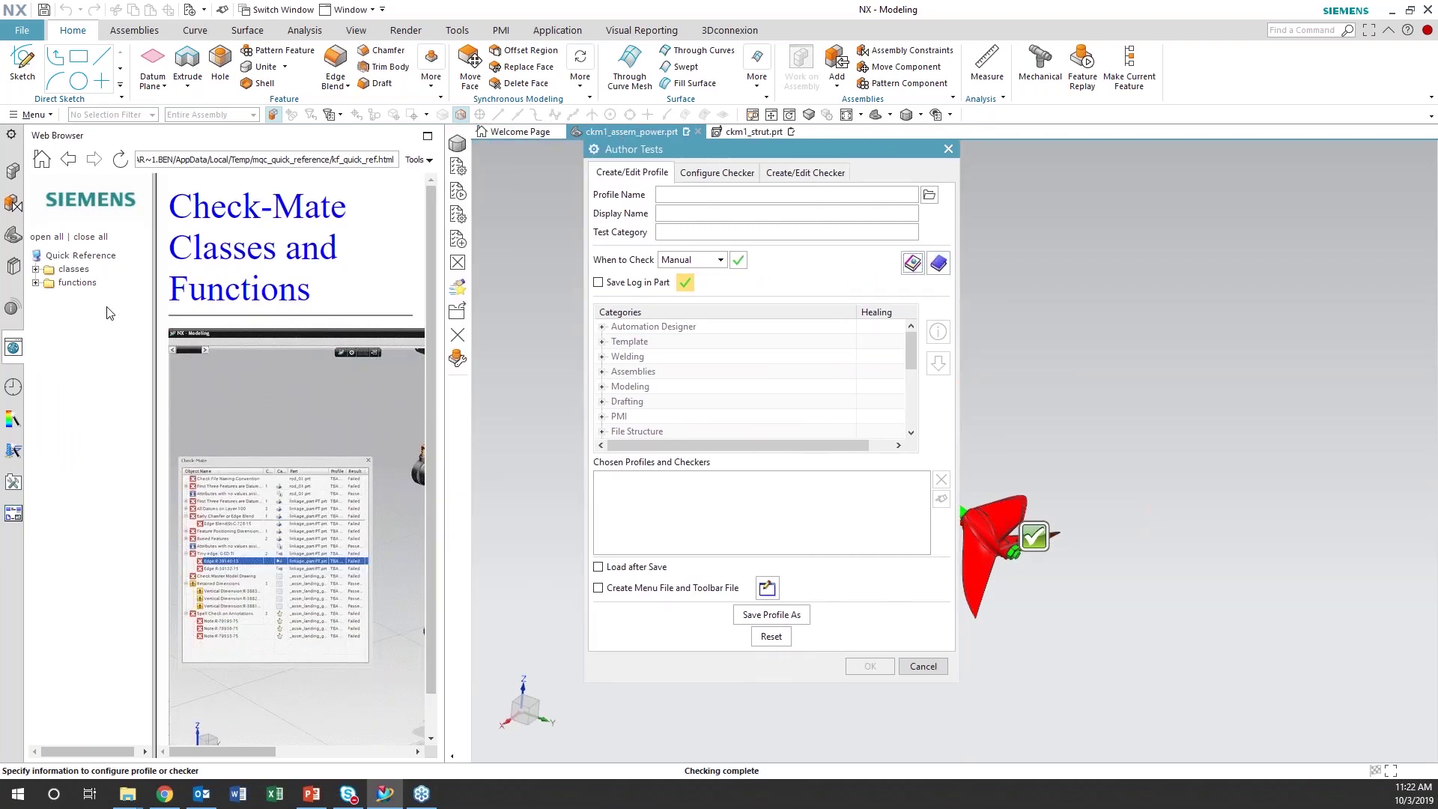
Read the Drafting class entries for Check Drafting up-to-date and the check for components listed after it
{"action": "left_click", "coordinate": [36, 270]}
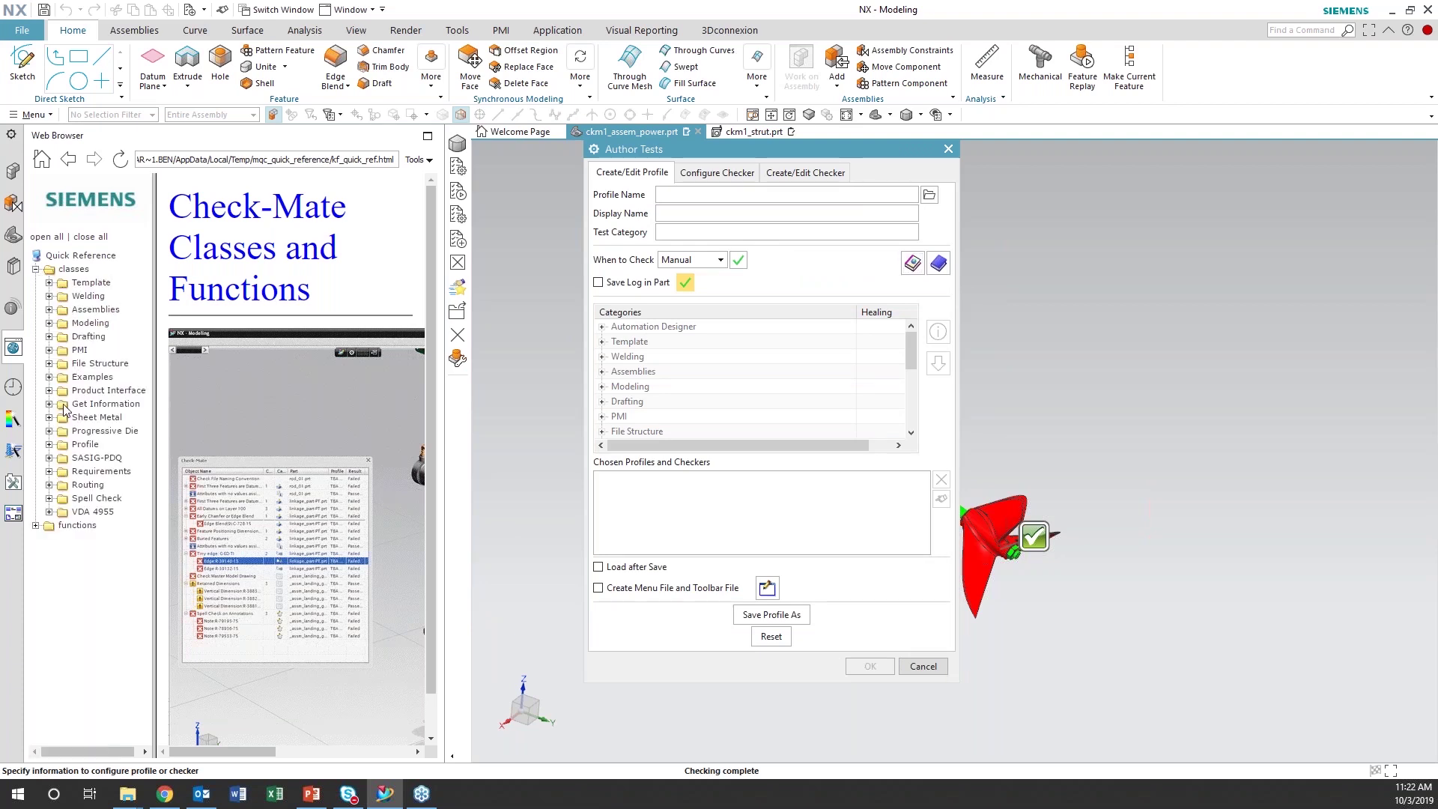
{"action": "left_click", "coordinate": [49, 337]}
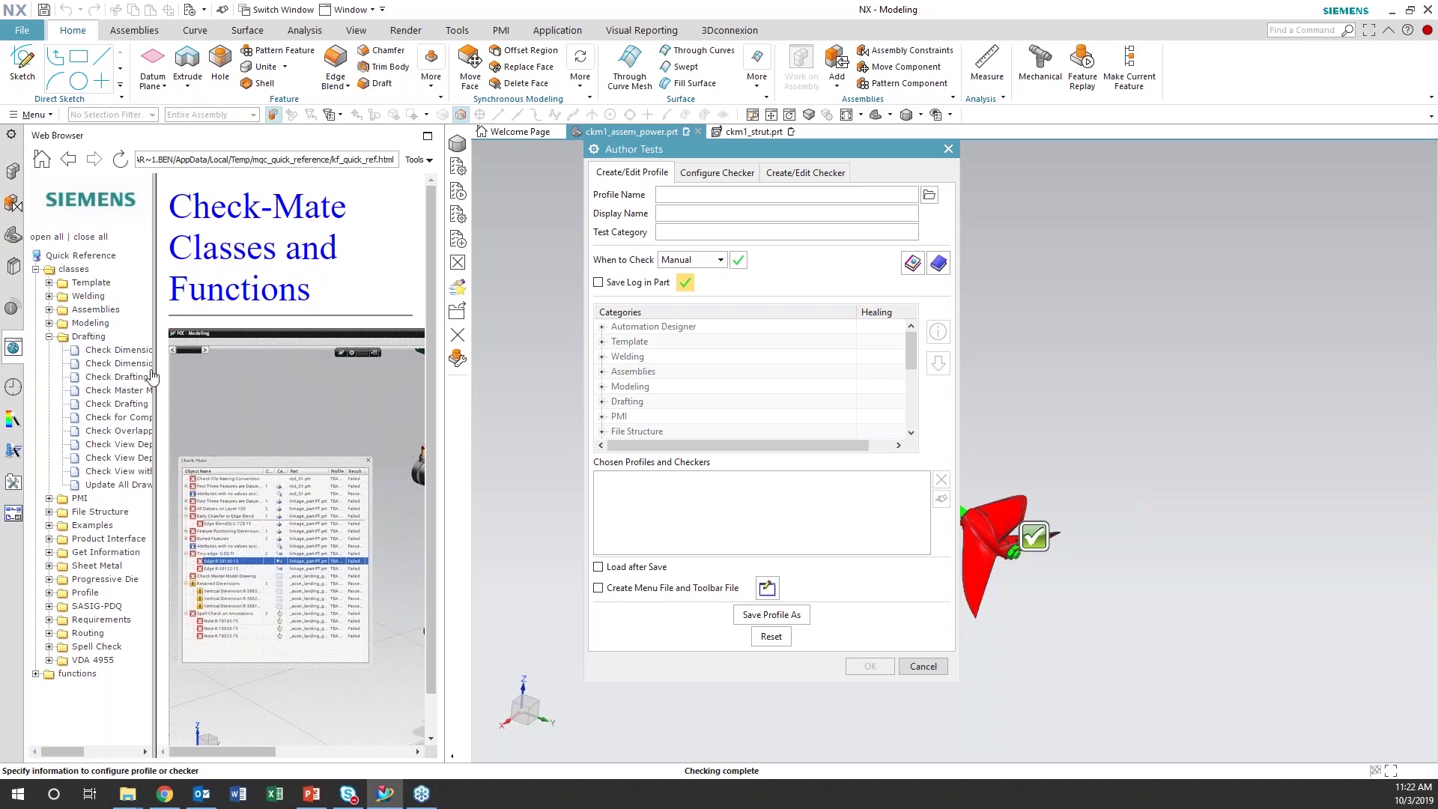
{"action": "left_click_drag", "start_coordinate": [164, 406], "coordinate": [180, 406]}
{"action": "left_click", "coordinate": [179, 405]}
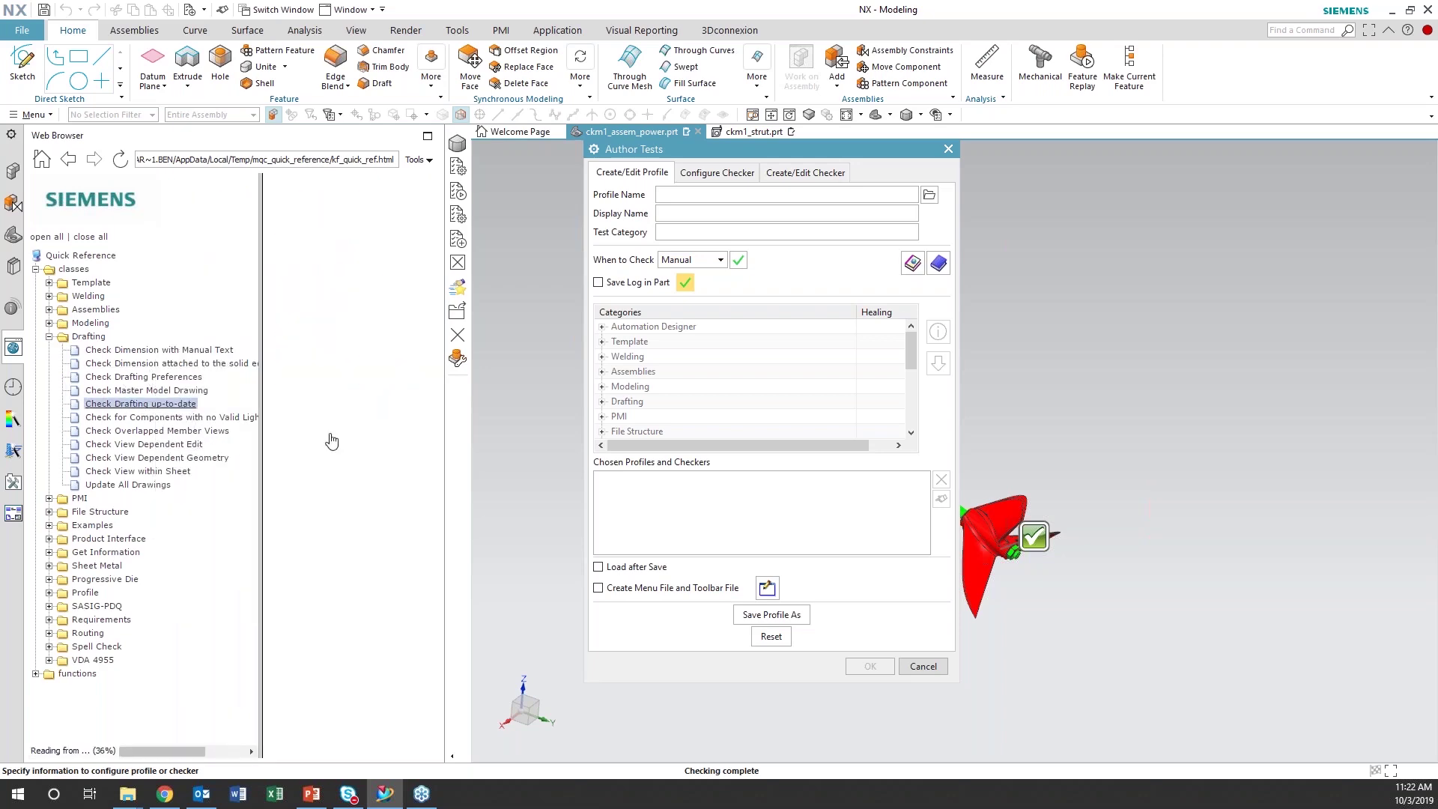
{"action": "left_click_drag", "start_coordinate": [452, 454], "coordinate": [603, 458]}
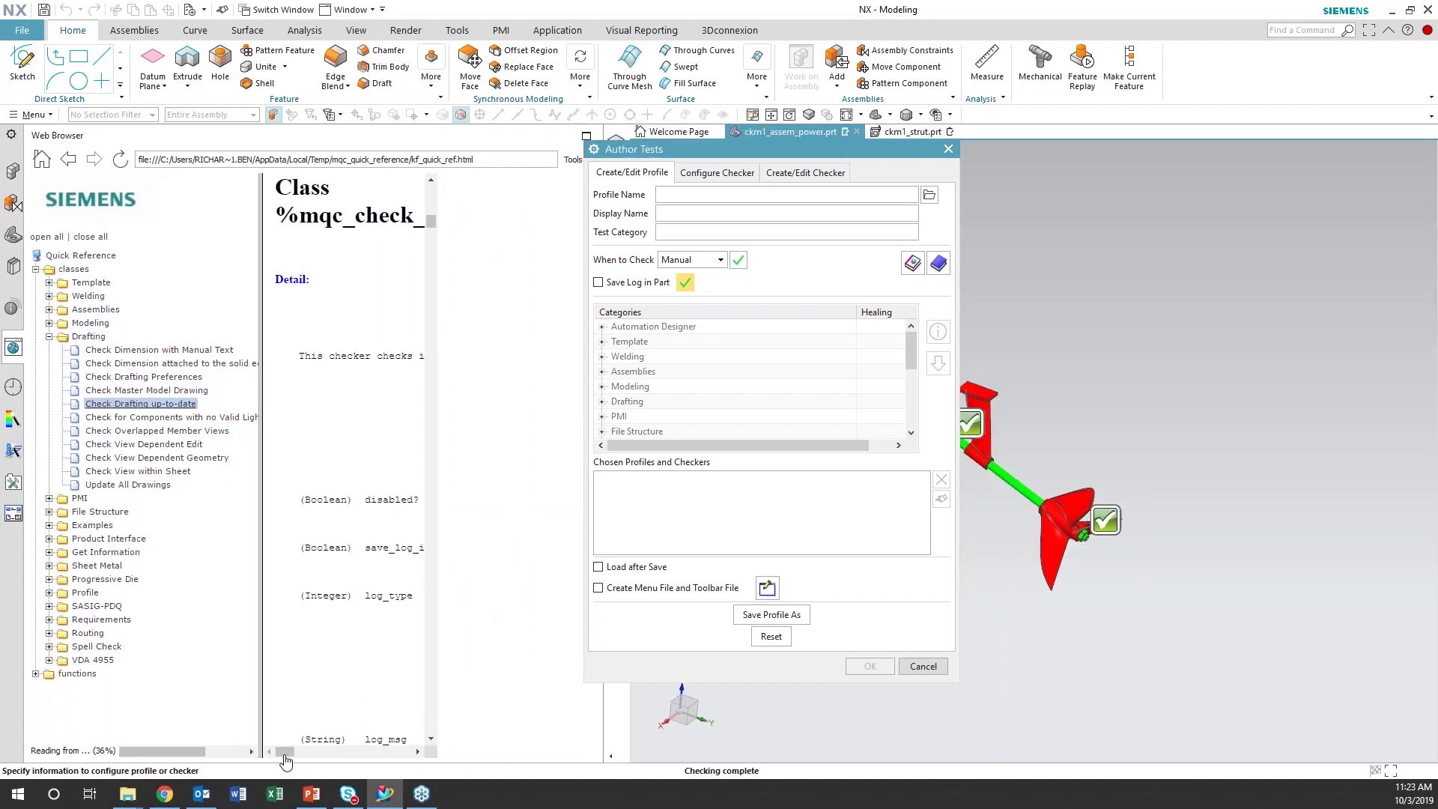
{"action": "left_click", "coordinate": [159, 418]}
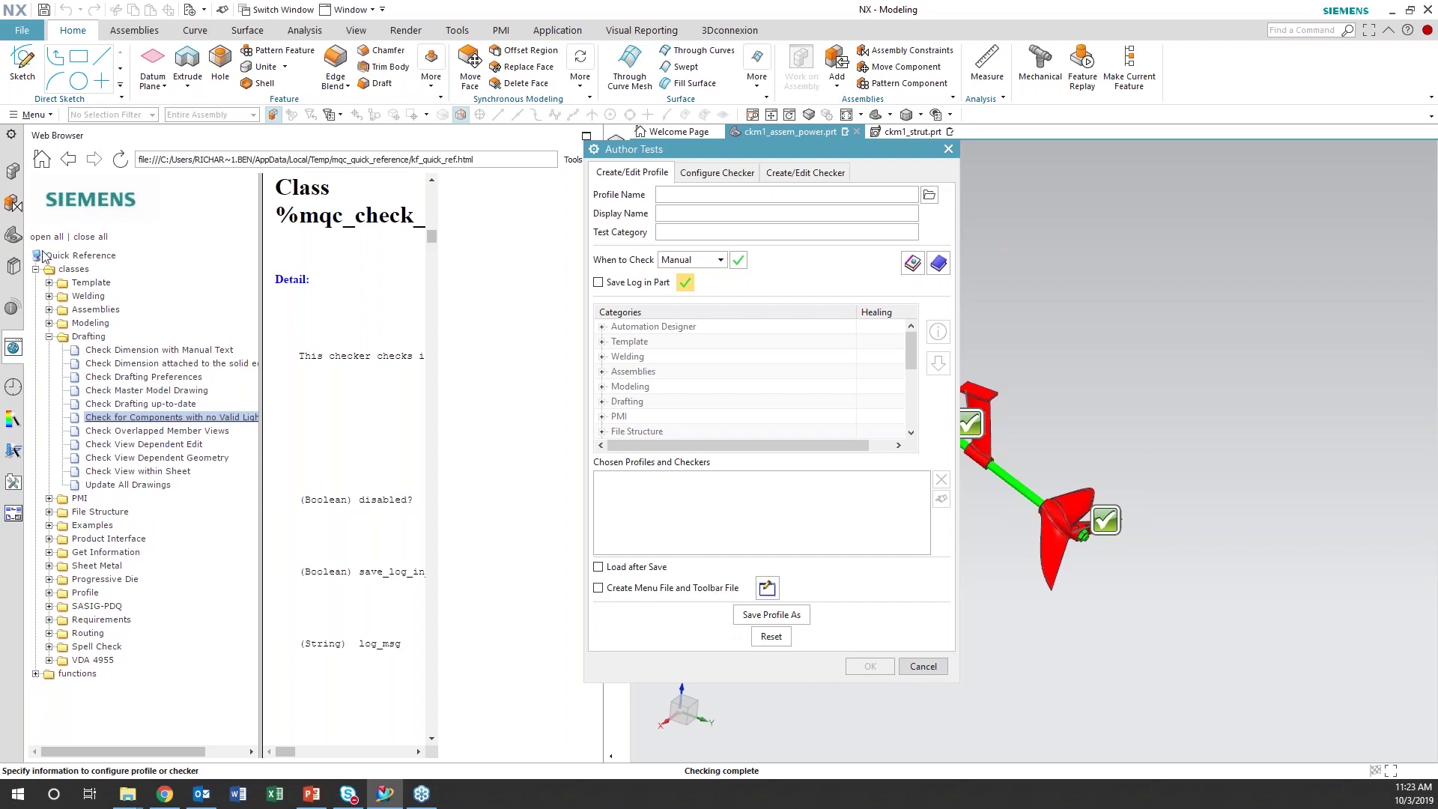
Expand the Examples classes in the quick reference and narrow the reference pane again
{"action": "left_click", "coordinate": [13, 235]}
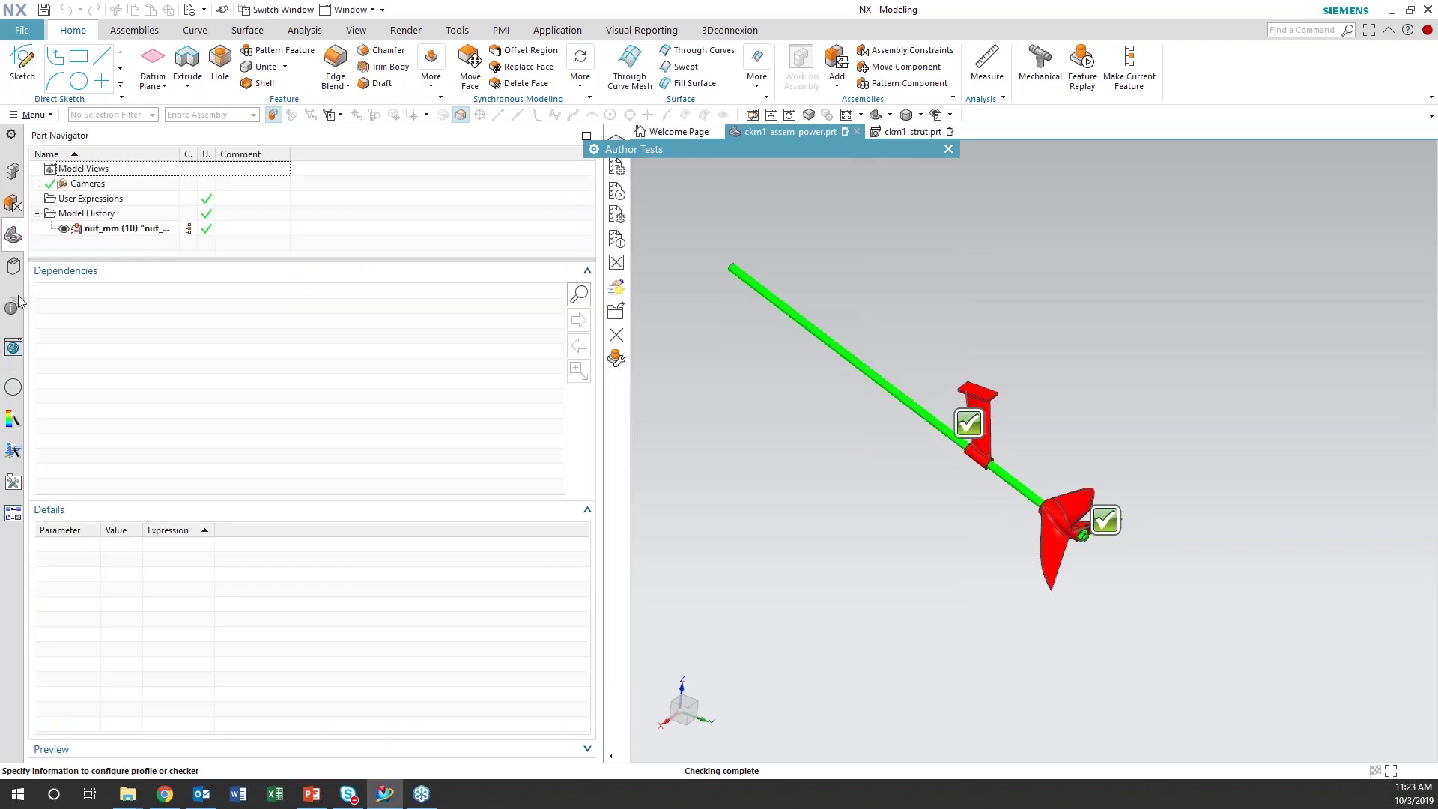
{"action": "left_click", "coordinate": [14, 348]}
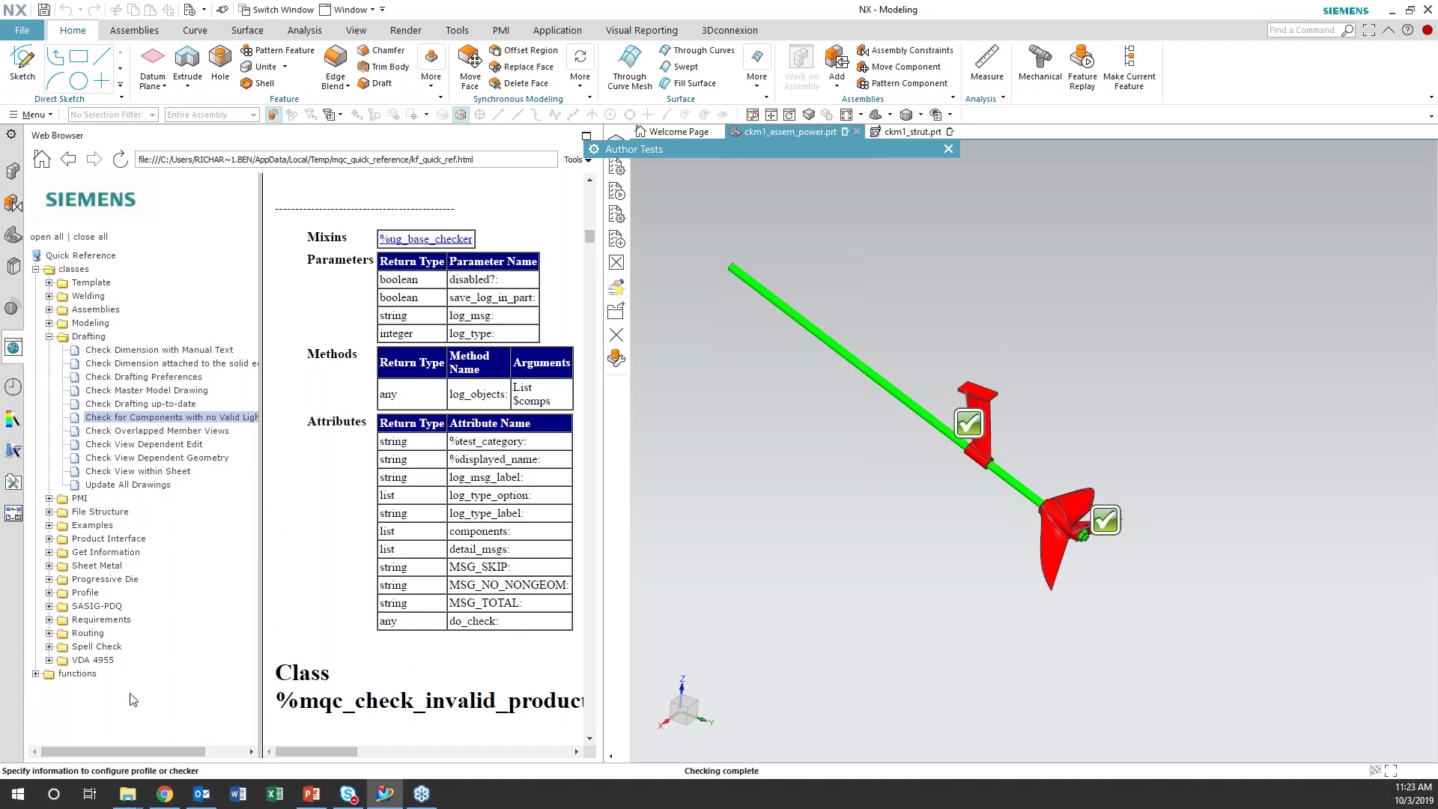
{"action": "left_click", "coordinate": [50, 526]}
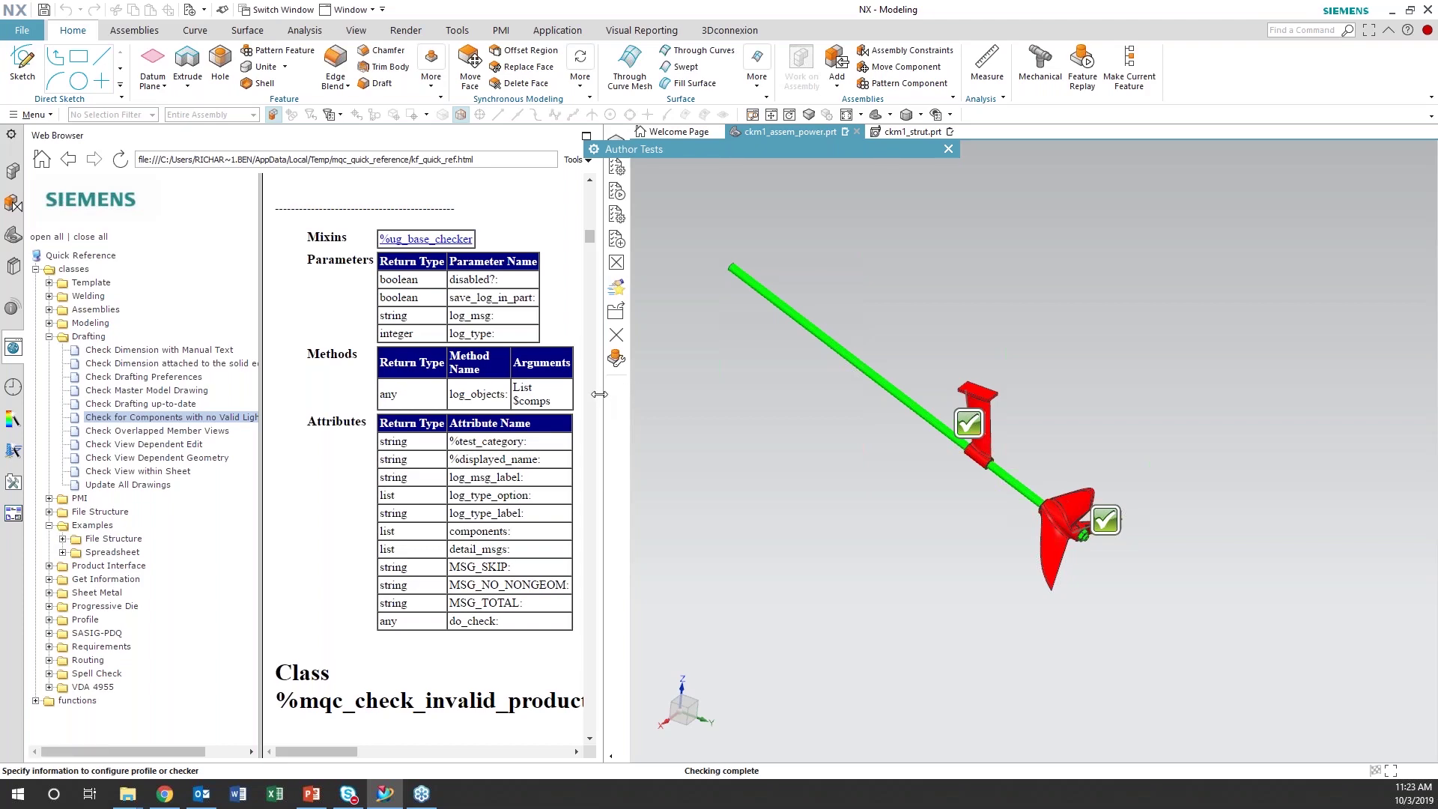
{"action": "left_click_drag", "start_coordinate": [599, 394], "coordinate": [365, 381]}
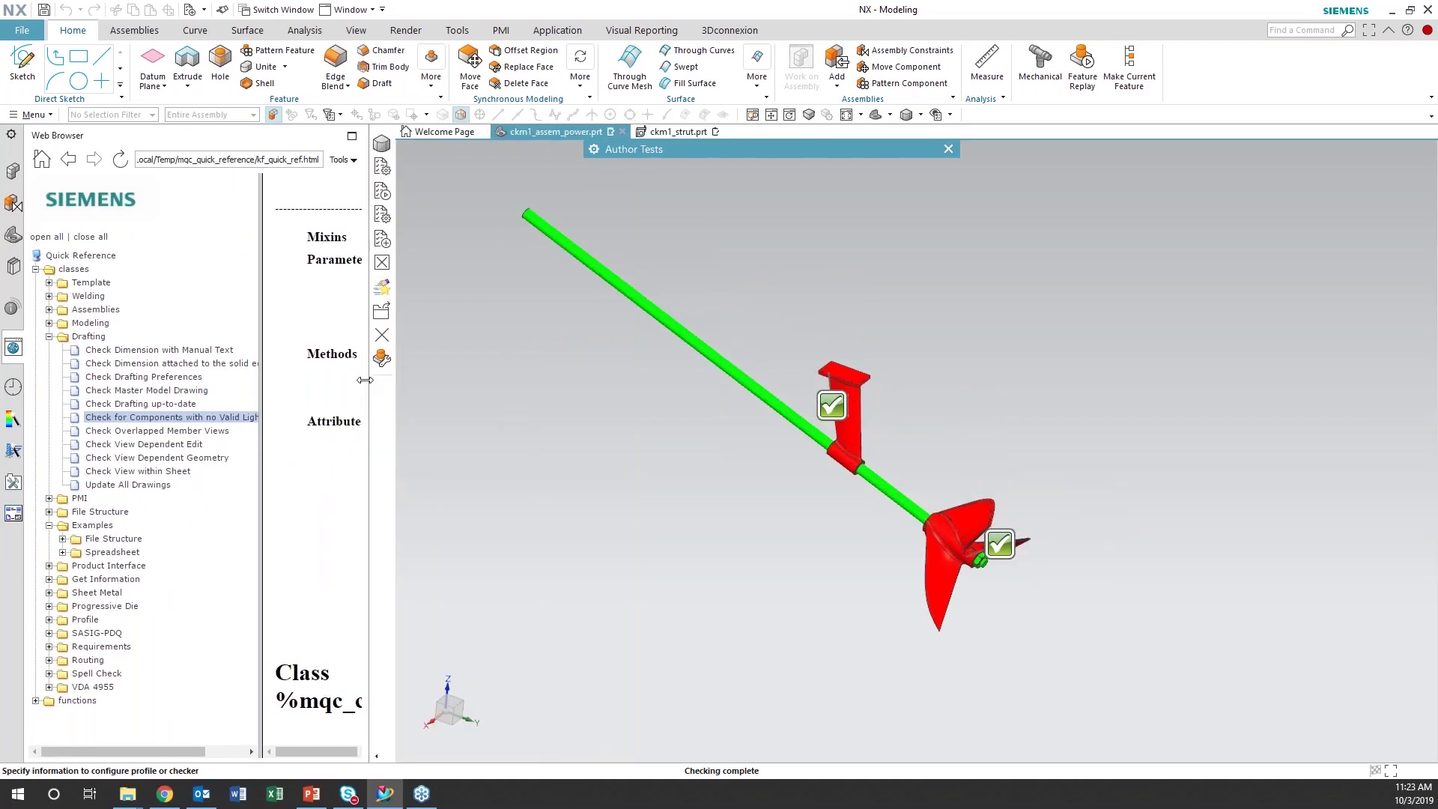
Go back to the Check-Mate results and restart Author Tests with an empty profile
{"action": "left_click", "coordinate": [13, 308]}
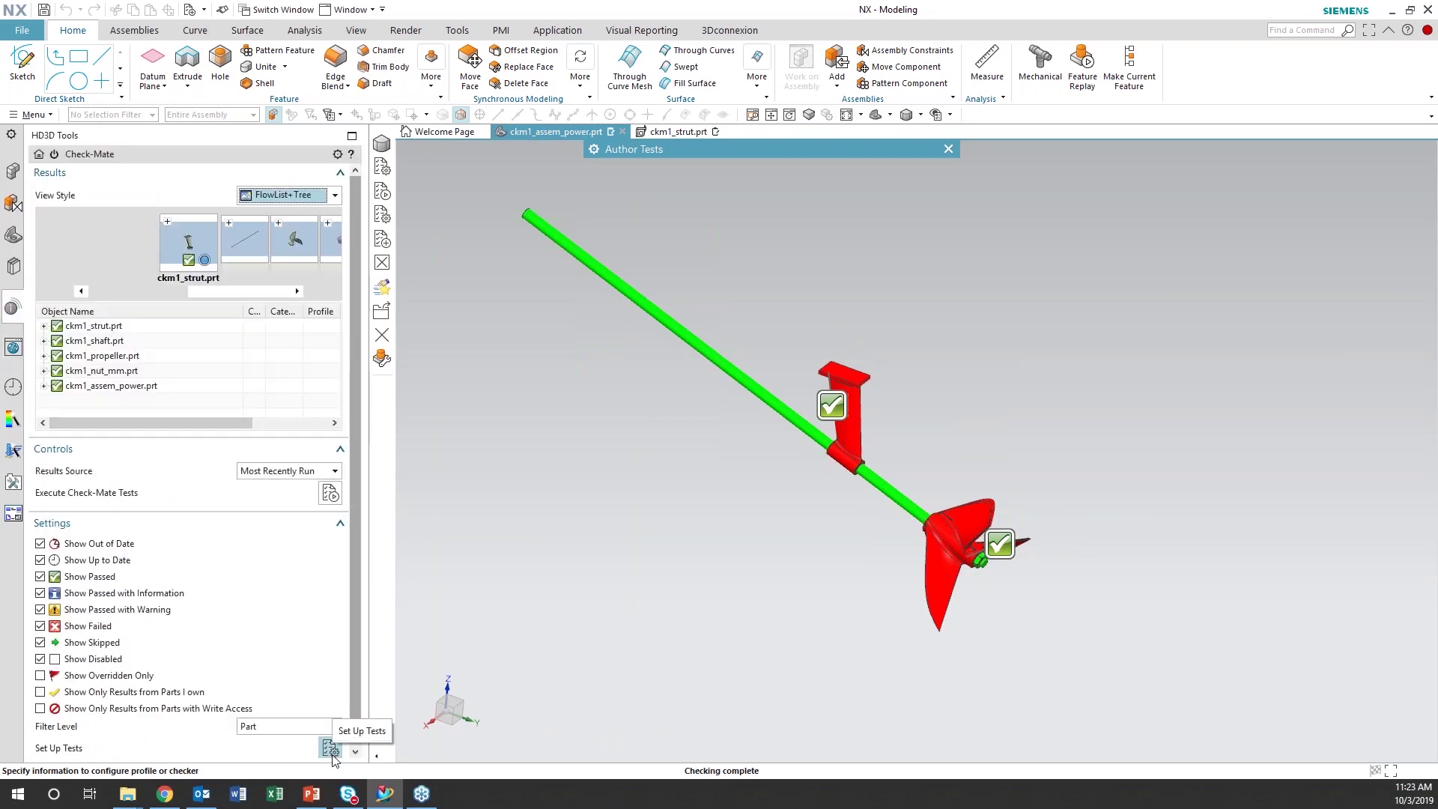
{"action": "left_click", "coordinate": [34, 114]}
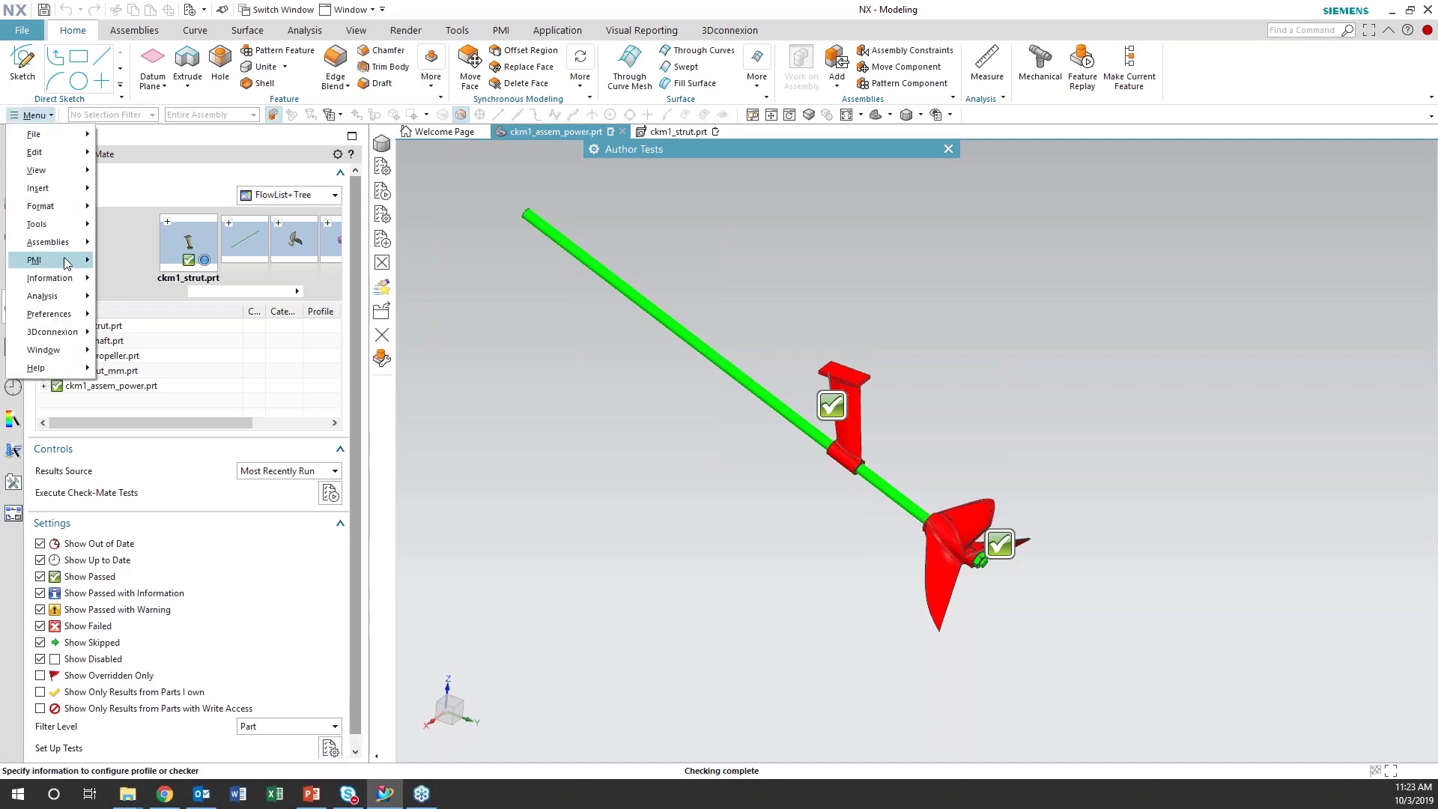
{"action": "mouse_move", "coordinate": [45, 296]}
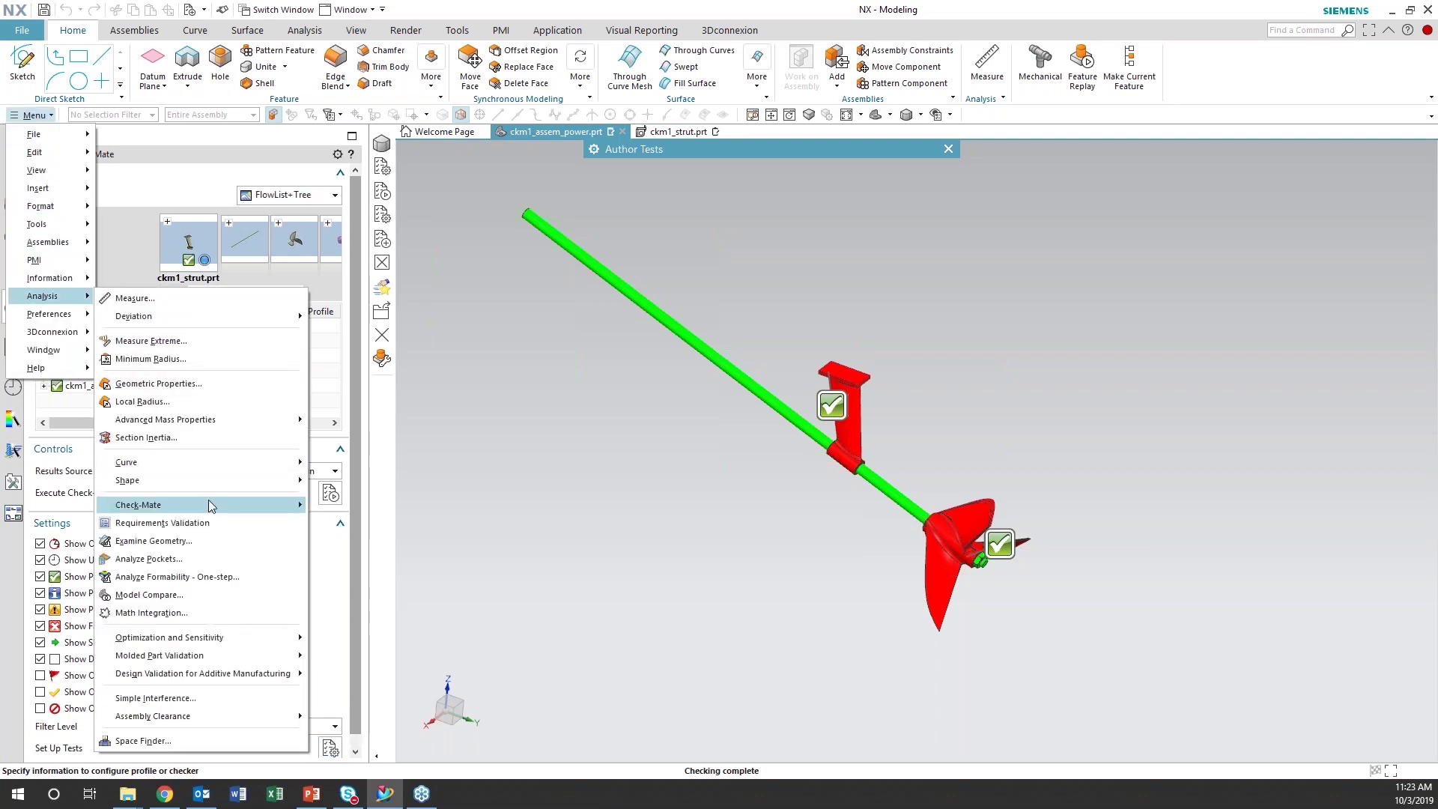
{"action": "mouse_move", "coordinate": [213, 500]}
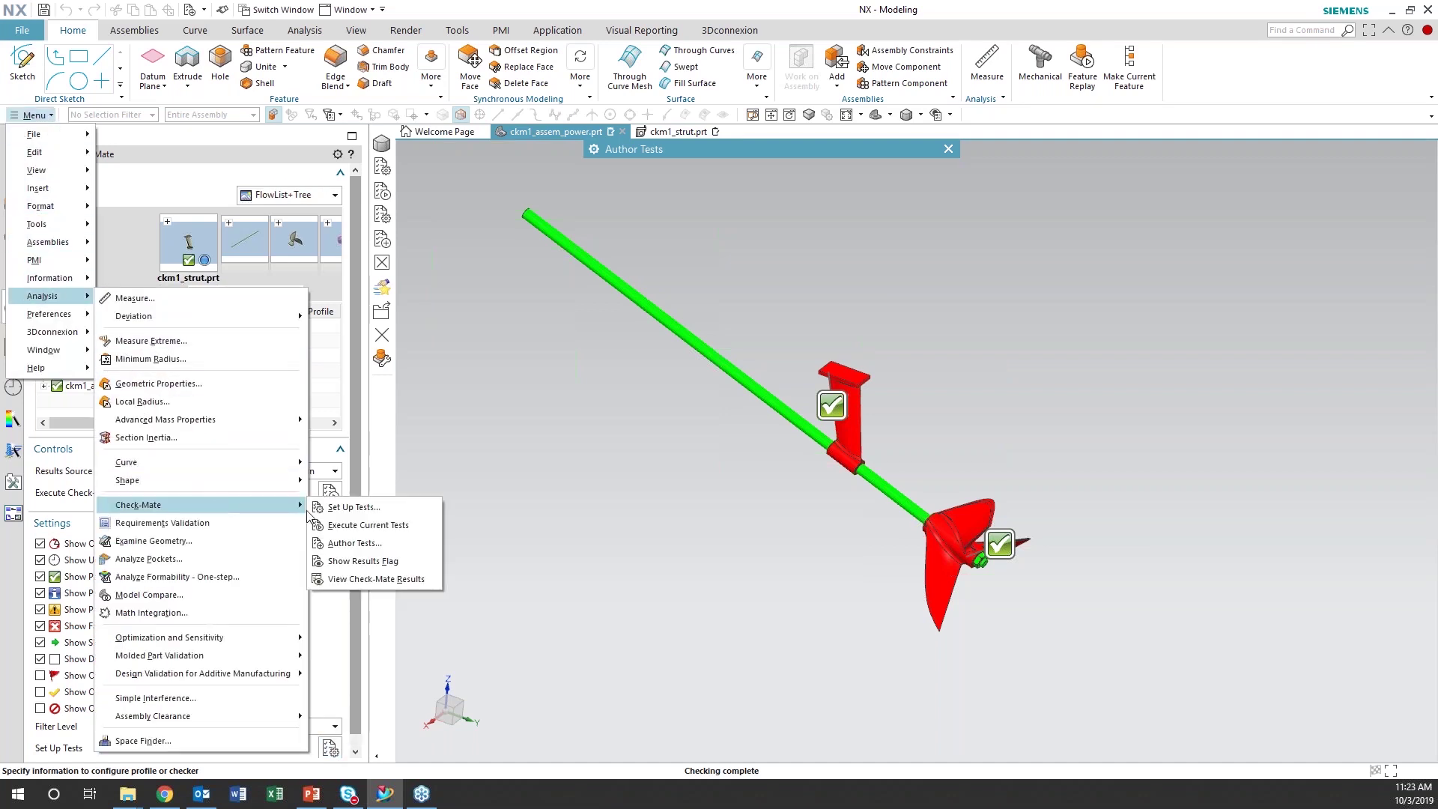
{"action": "left_click", "coordinate": [345, 541]}
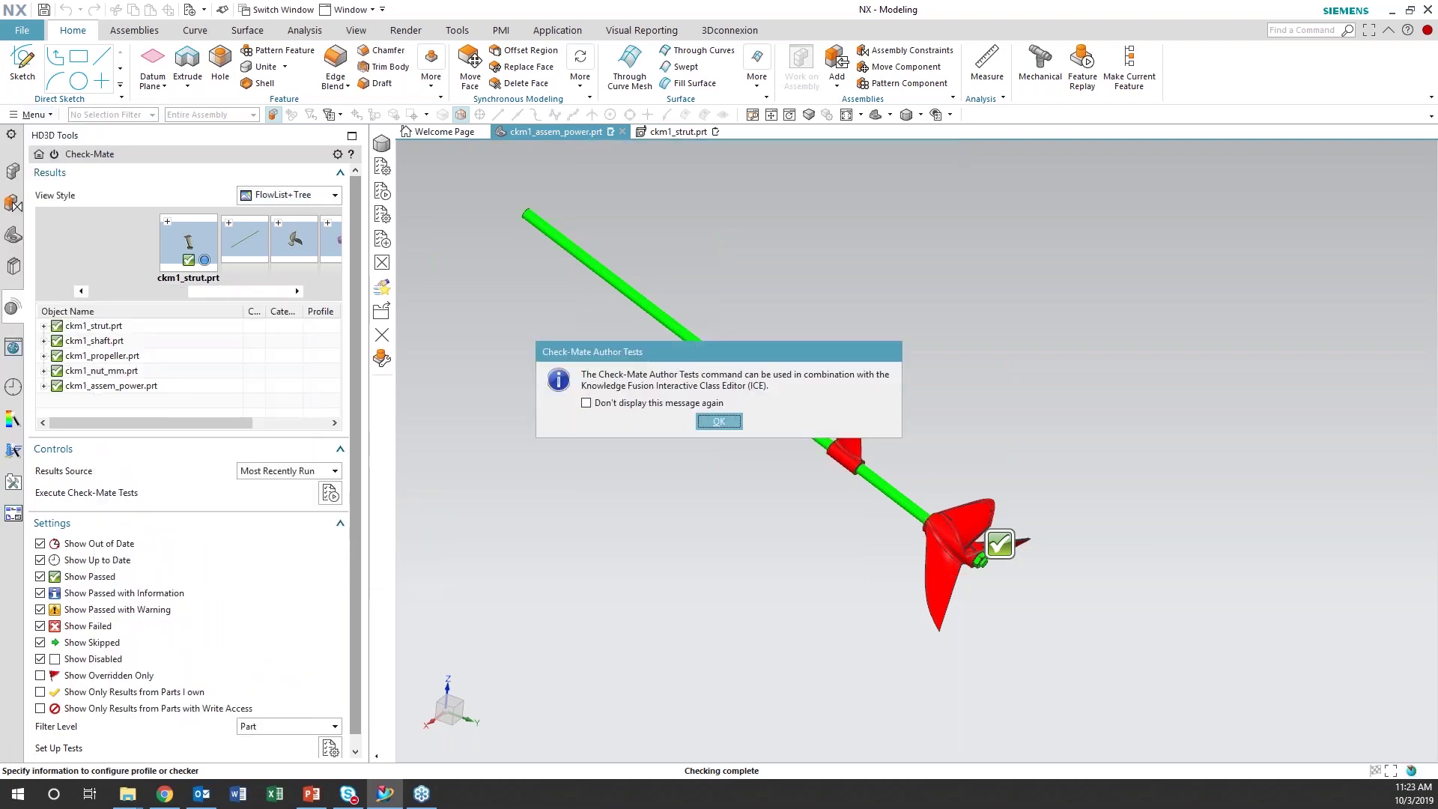
{"action": "left_click", "coordinate": [719, 422]}
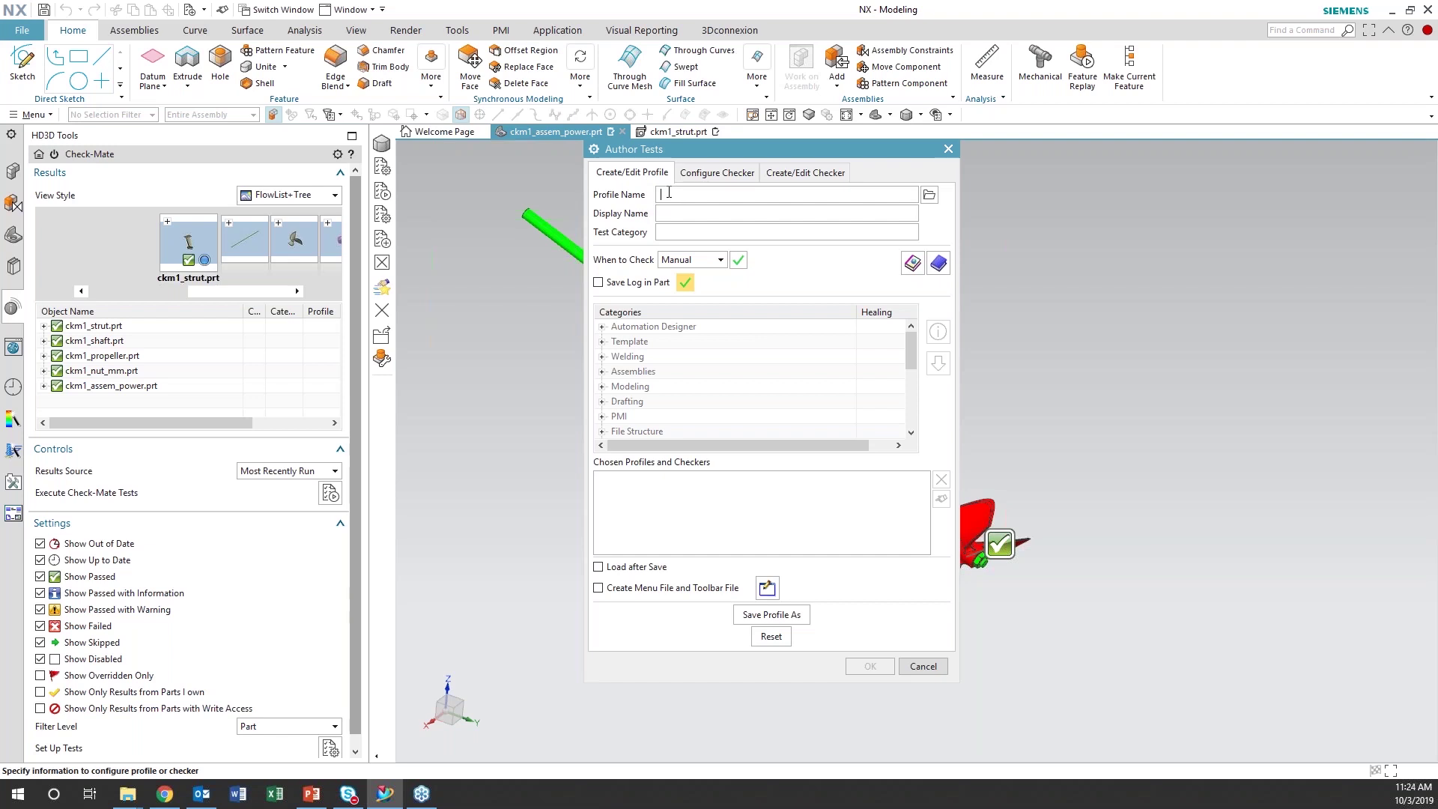
Set the new profile's name and display name to Checkmate_test and its test category to Checkmate_Test
{"action": "type", "text": "Checkmate_test"}
{"action": "left_click", "coordinate": [669, 215]}
{"action": "type", "text": "Checkmate"}
{"action": "type", "text": "_te"}
{"action": "type", "text": "st"}
{"action": "type", "text": "Check"}
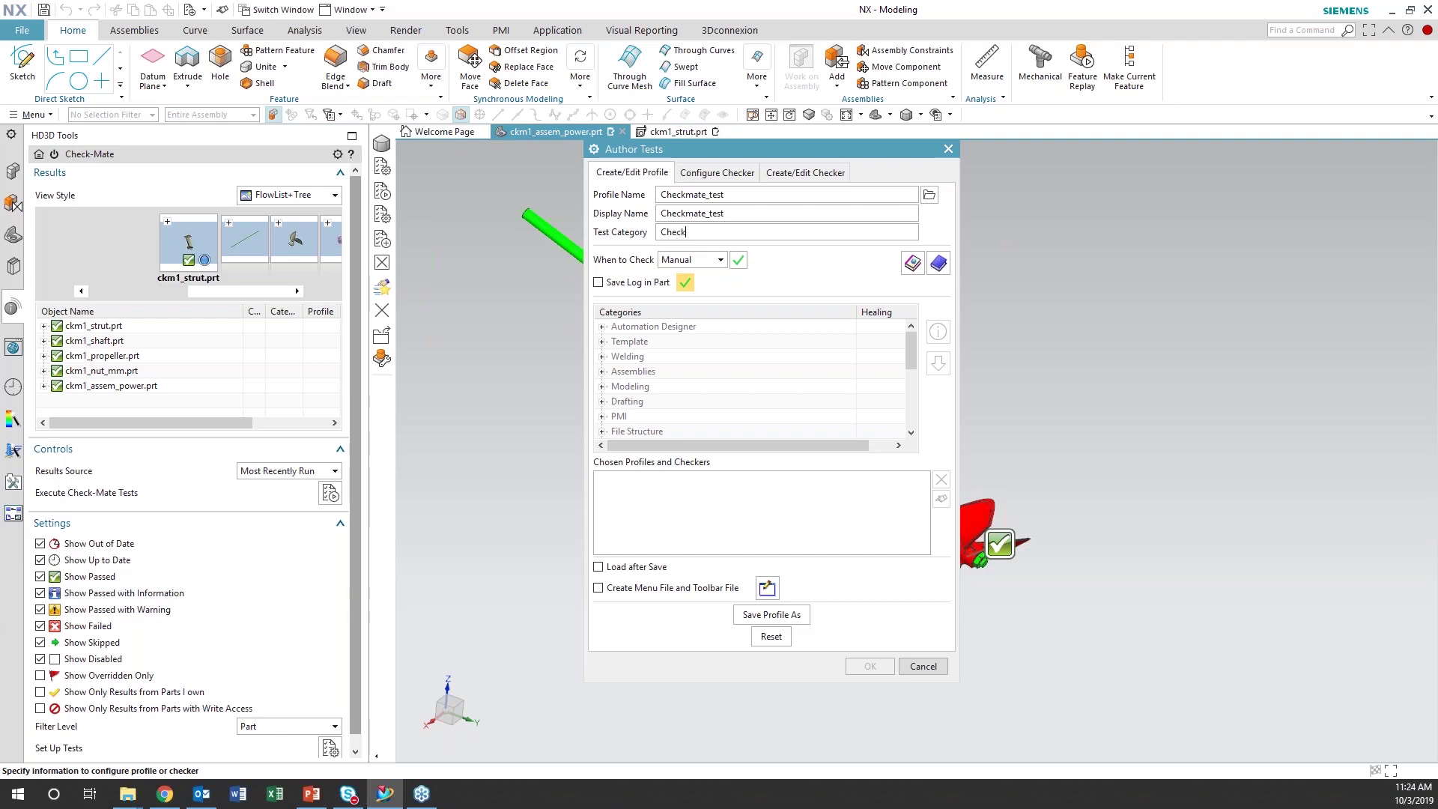
{"action": "type", "text": "mate_Test"}
Add the Objects - Tiny checker from the Modeling category's Examine Geometry group to the profile
{"action": "left_click", "coordinate": [602, 327]}
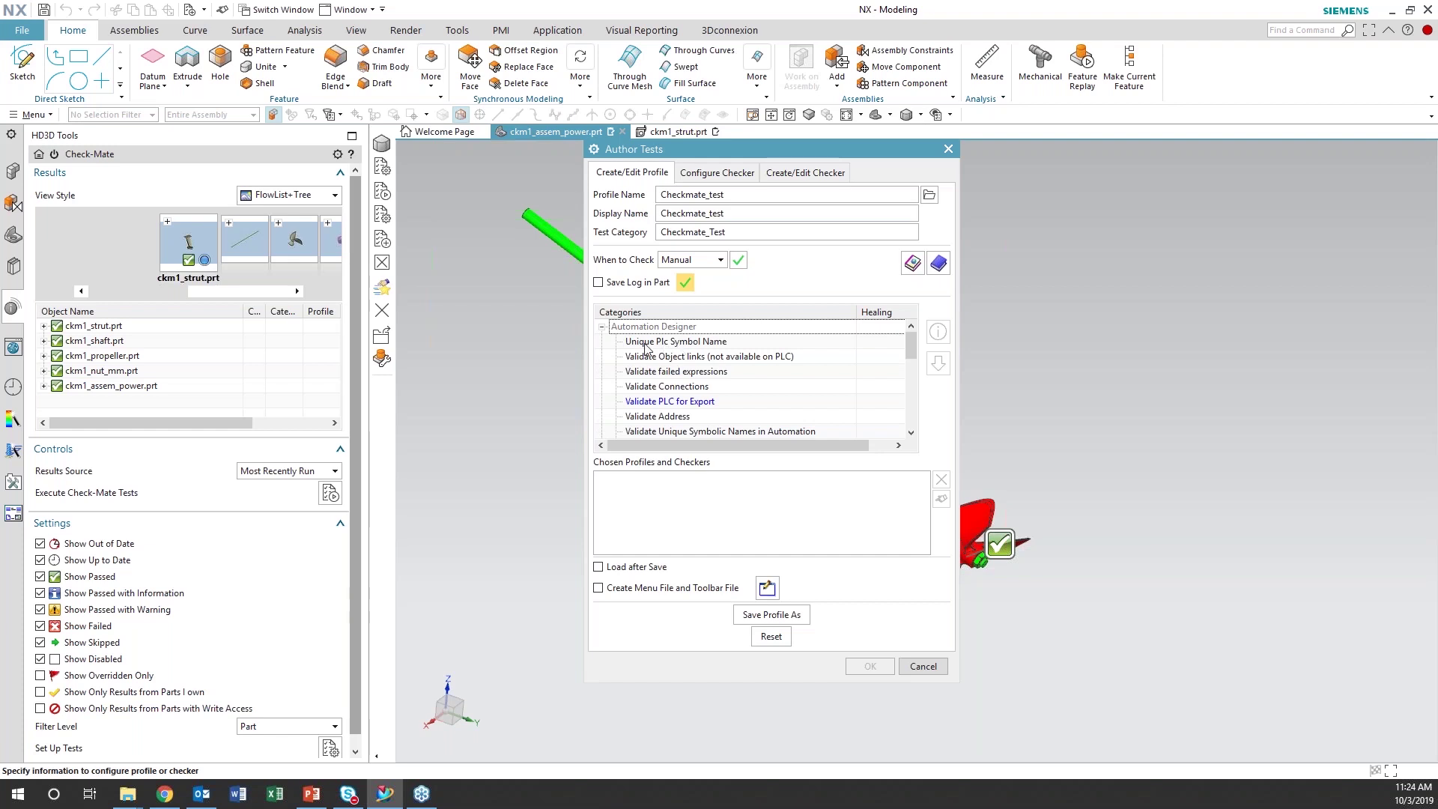
{"action": "left_click", "coordinate": [602, 328]}
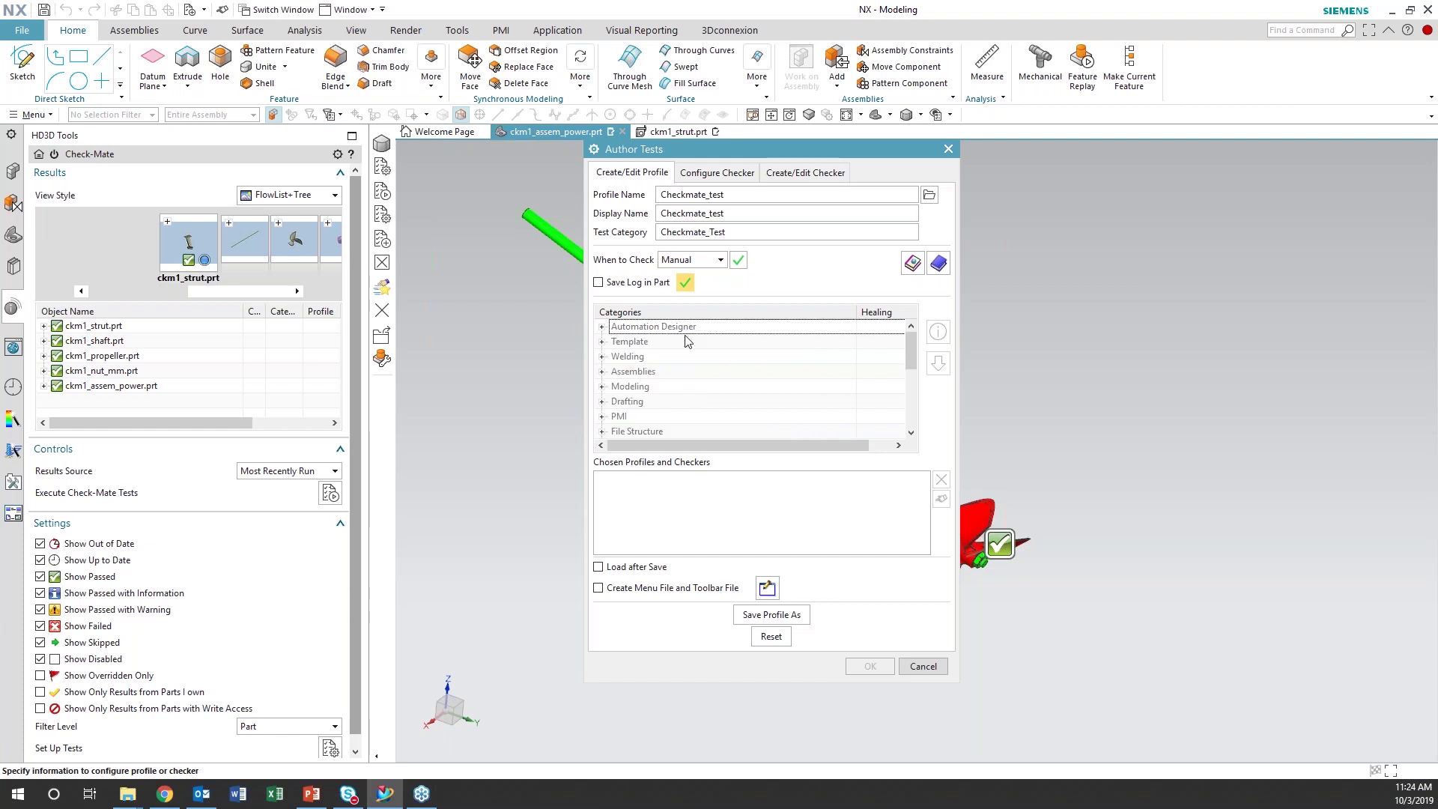
{"action": "left_click_drag", "start_coordinate": [910, 340], "coordinate": [910, 352]}
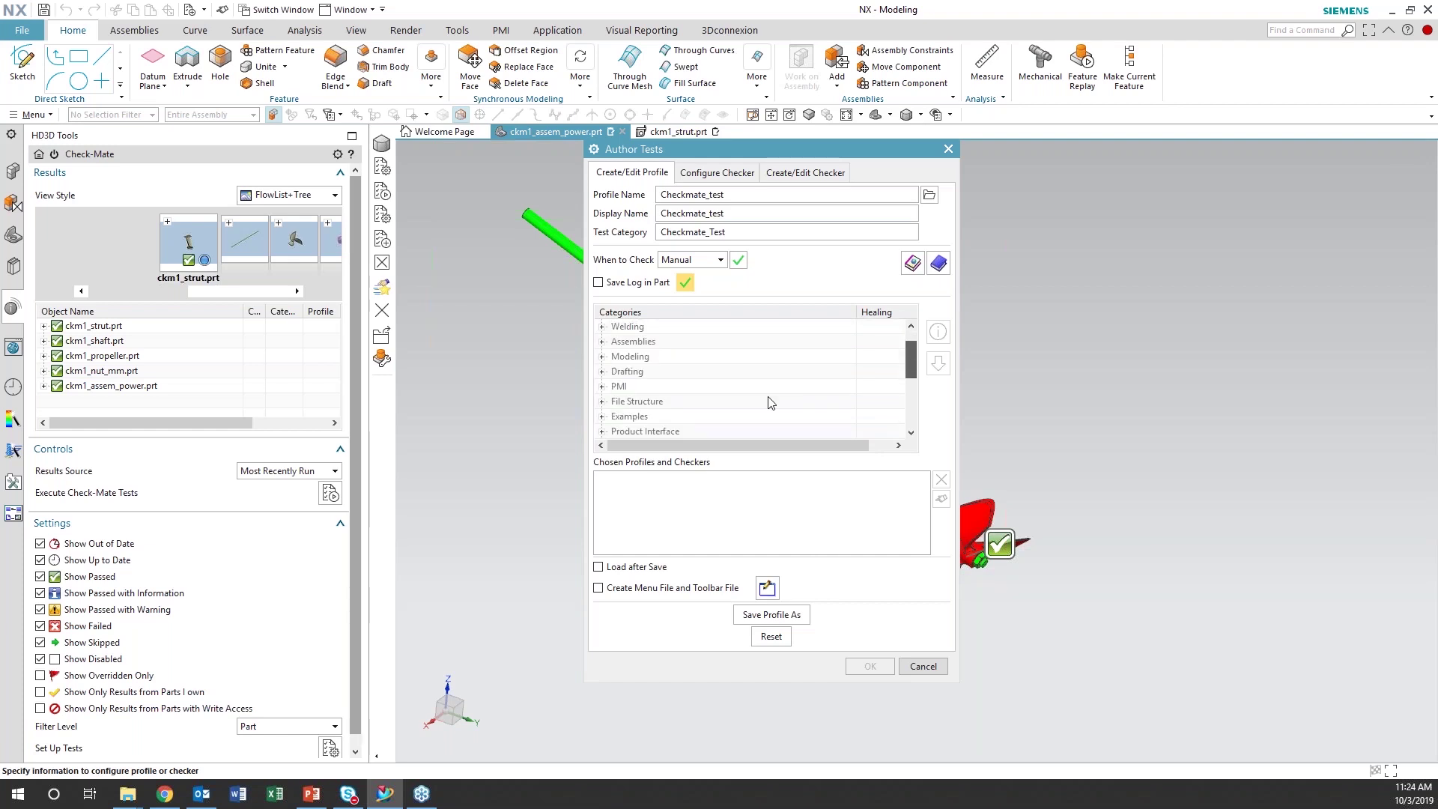
{"action": "scroll", "coordinate": [659, 403], "scroll_direction": "up", "scroll_amount": 2}
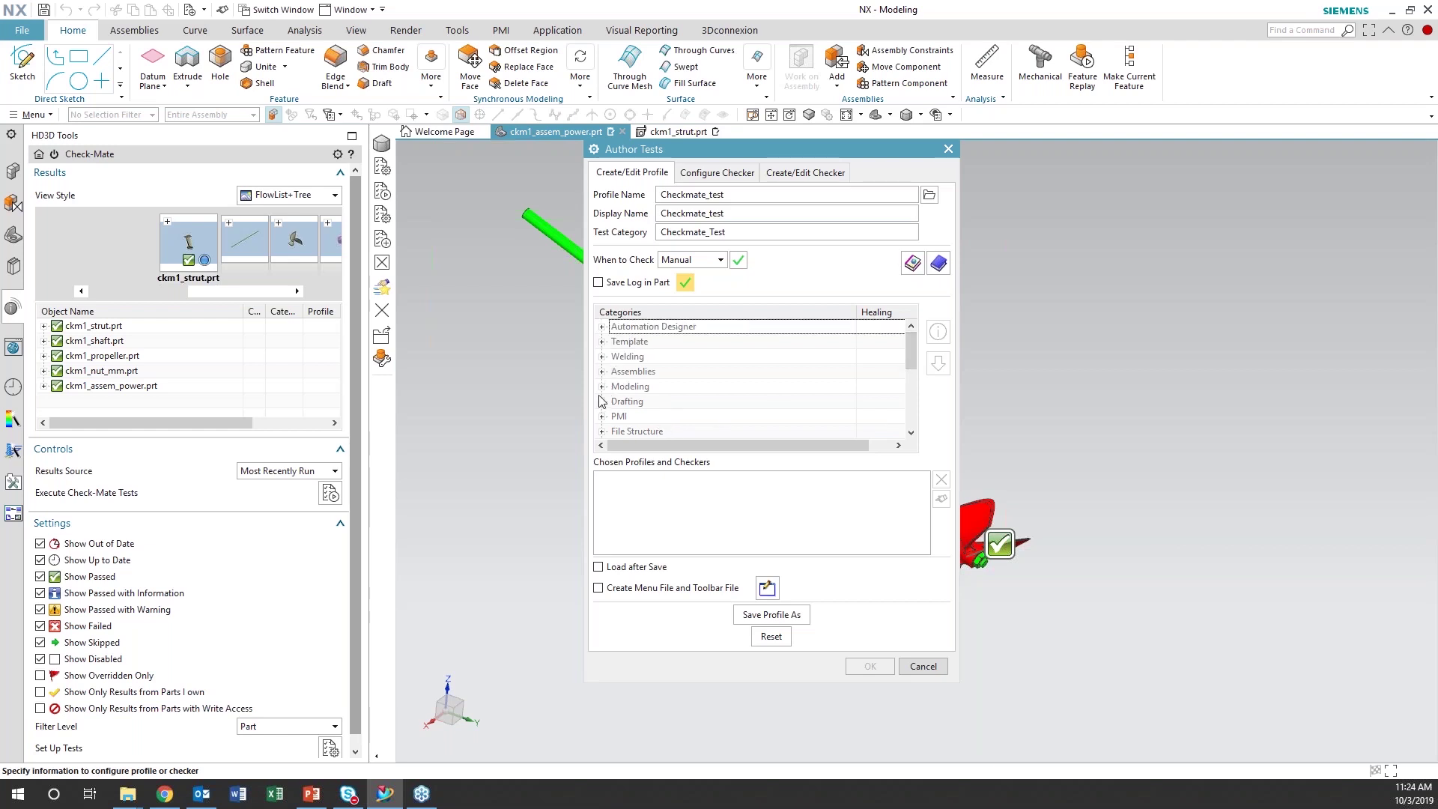
{"action": "left_click", "coordinate": [601, 387]}
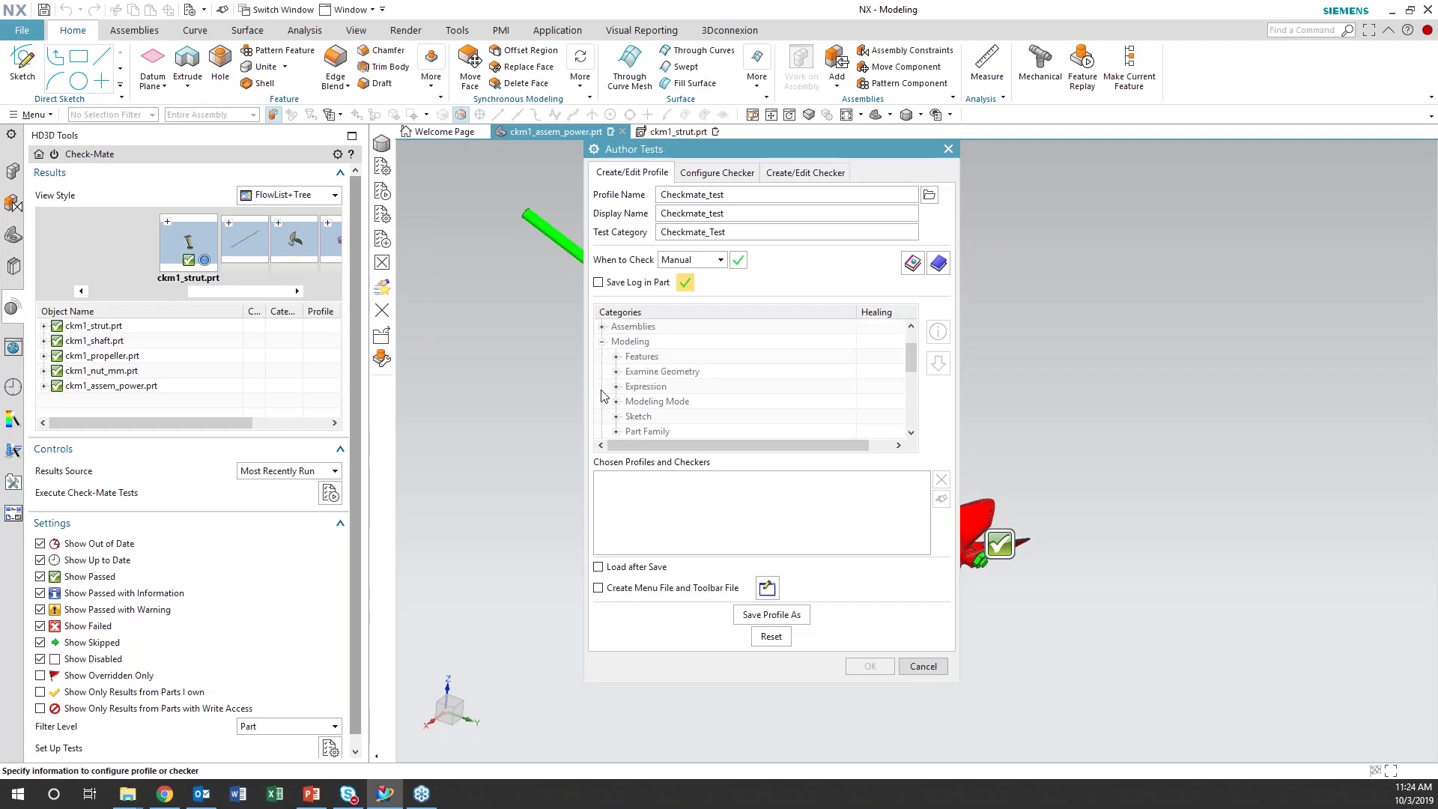
{"action": "left_click", "coordinate": [616, 372]}
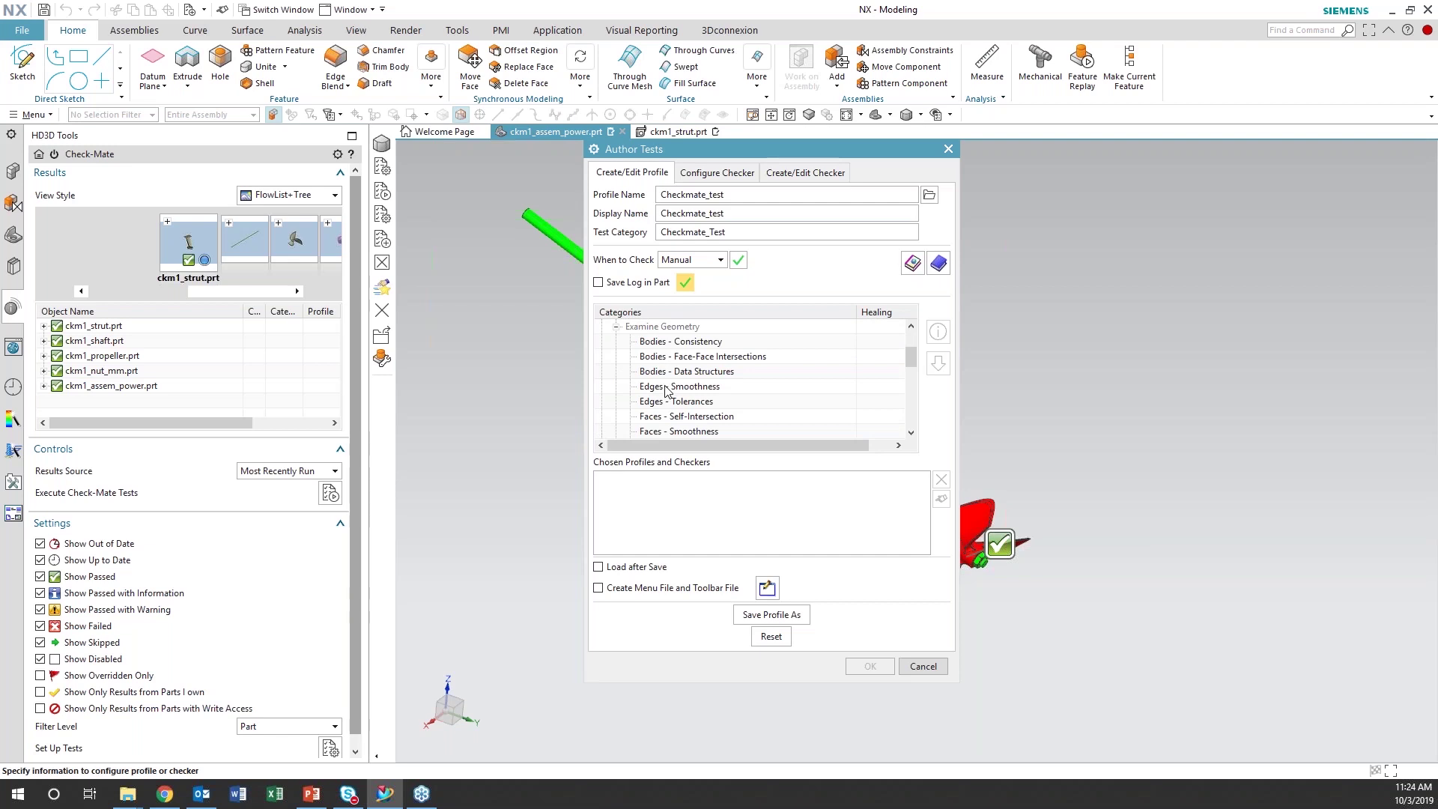
{"action": "left_click_drag", "start_coordinate": [913, 359], "coordinate": [913, 370]}
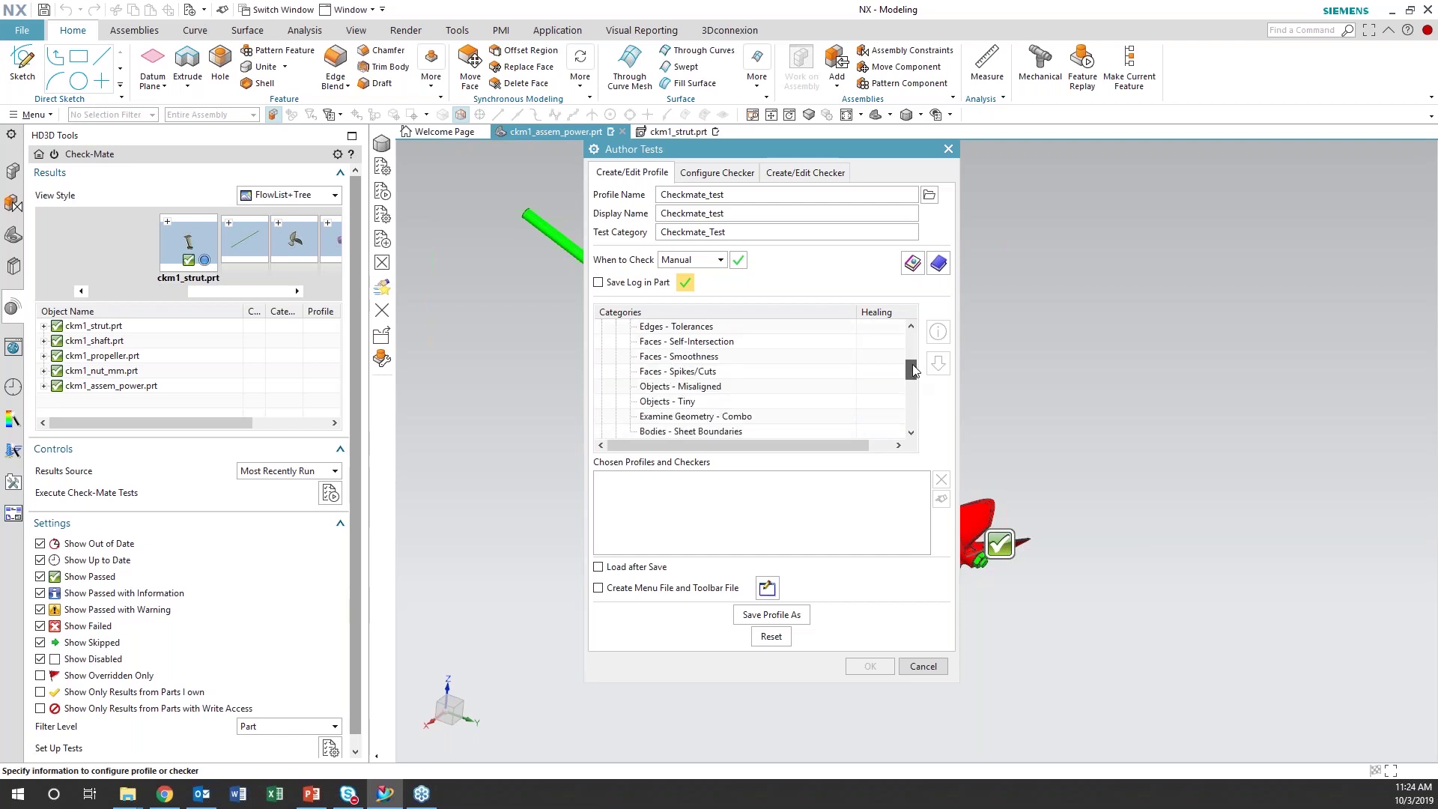
{"action": "left_click", "coordinate": [693, 402]}
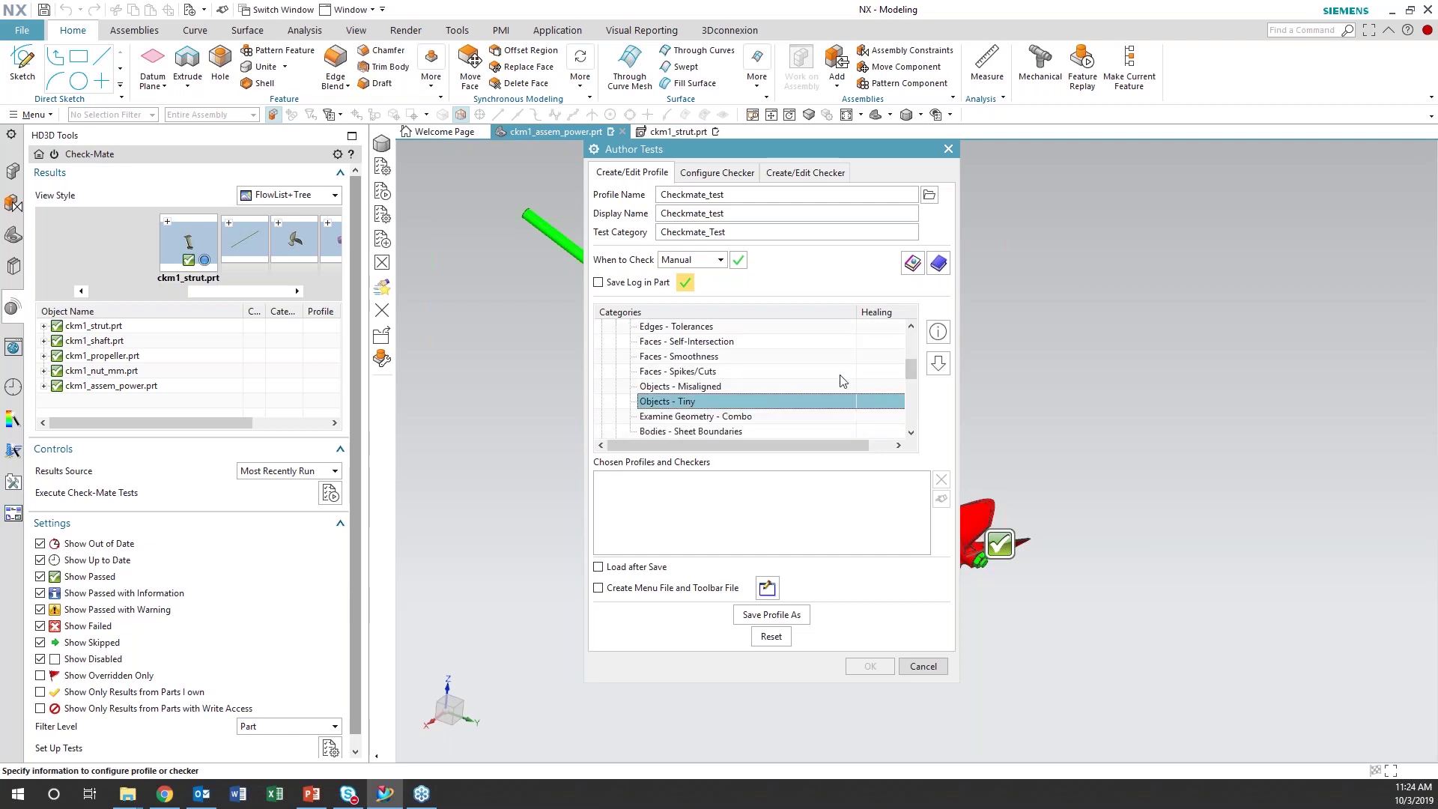
{"action": "left_click", "coordinate": [938, 365]}
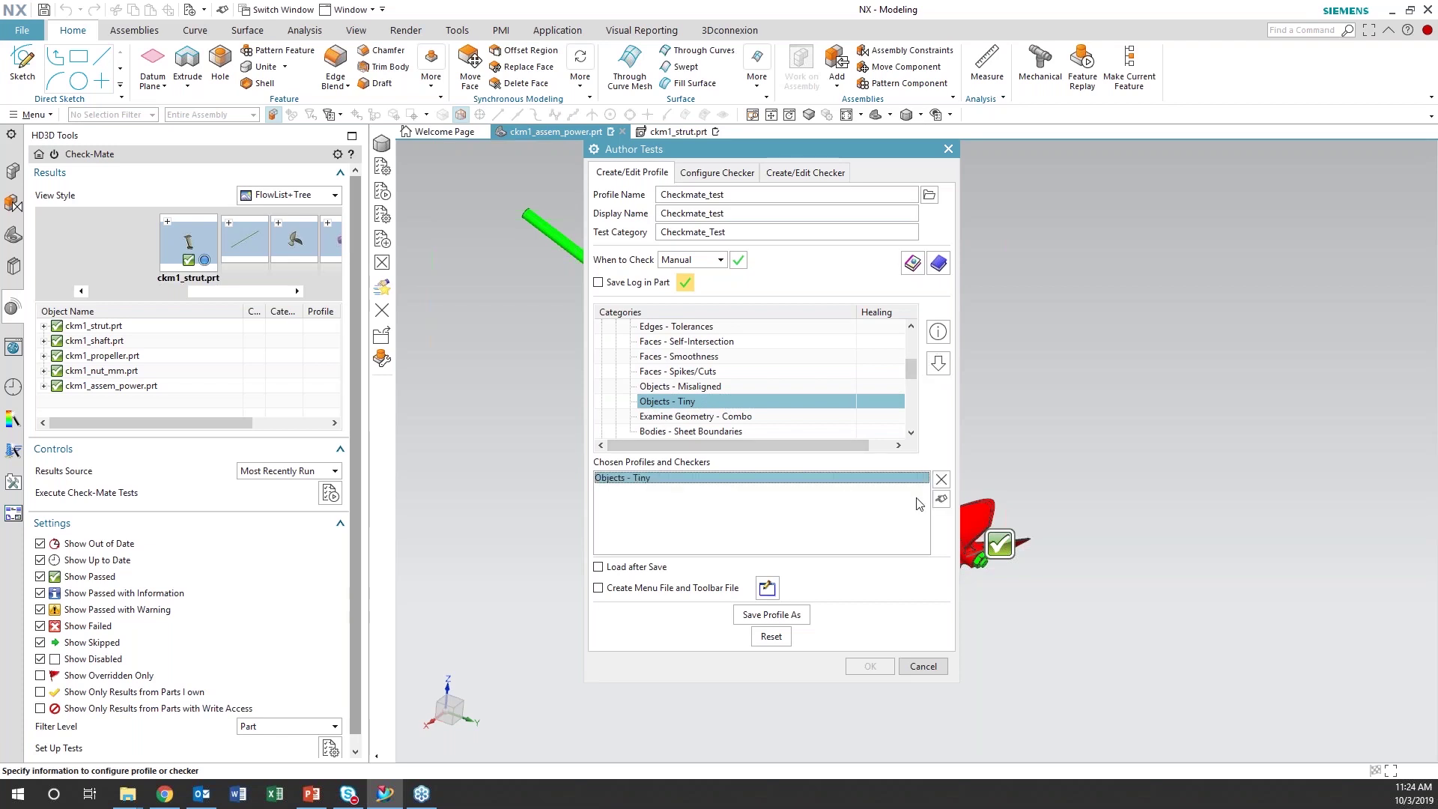
Customize the Objects - Tiny checker with a distance threshold tolerance of 0.0025 and pounds_and_inches as tolerance unit
{"action": "left_click", "coordinate": [940, 499]}
{"action": "double_click", "coordinate": [753, 270]}
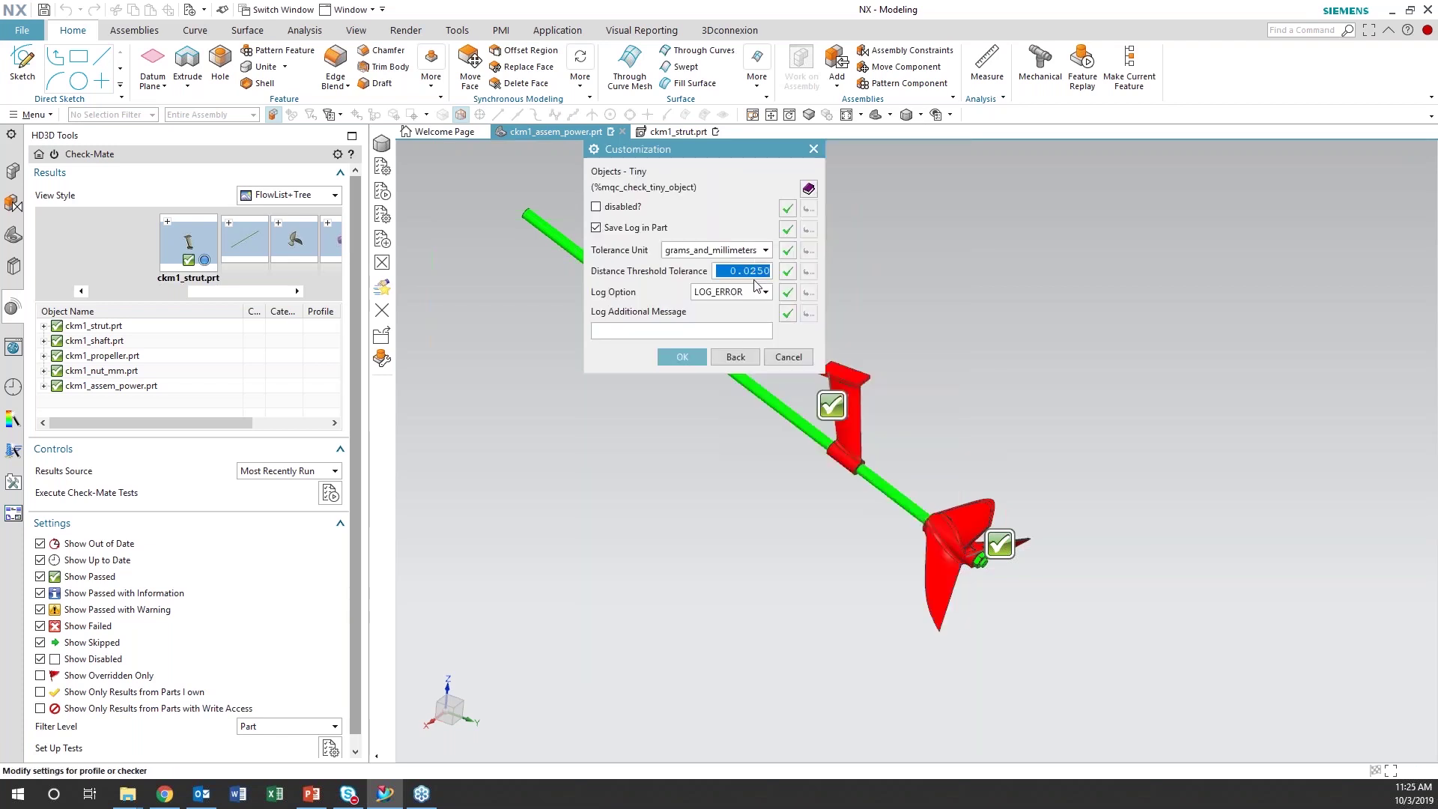
{"action": "type", "text": "0.0025"}
{"action": "left_click", "coordinate": [742, 251]}
{"action": "left_click", "coordinate": [744, 287]}
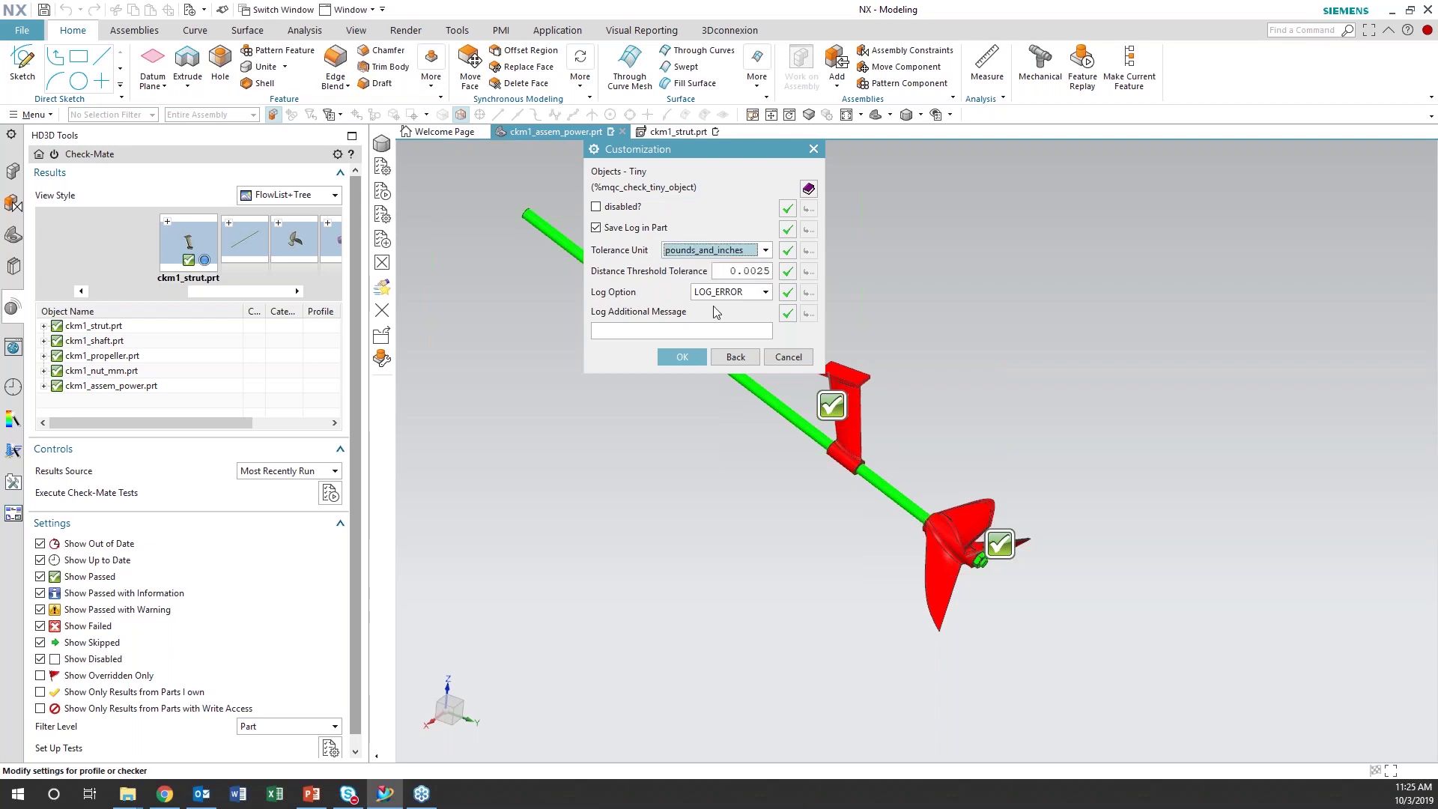
{"action": "left_click", "coordinate": [690, 353]}
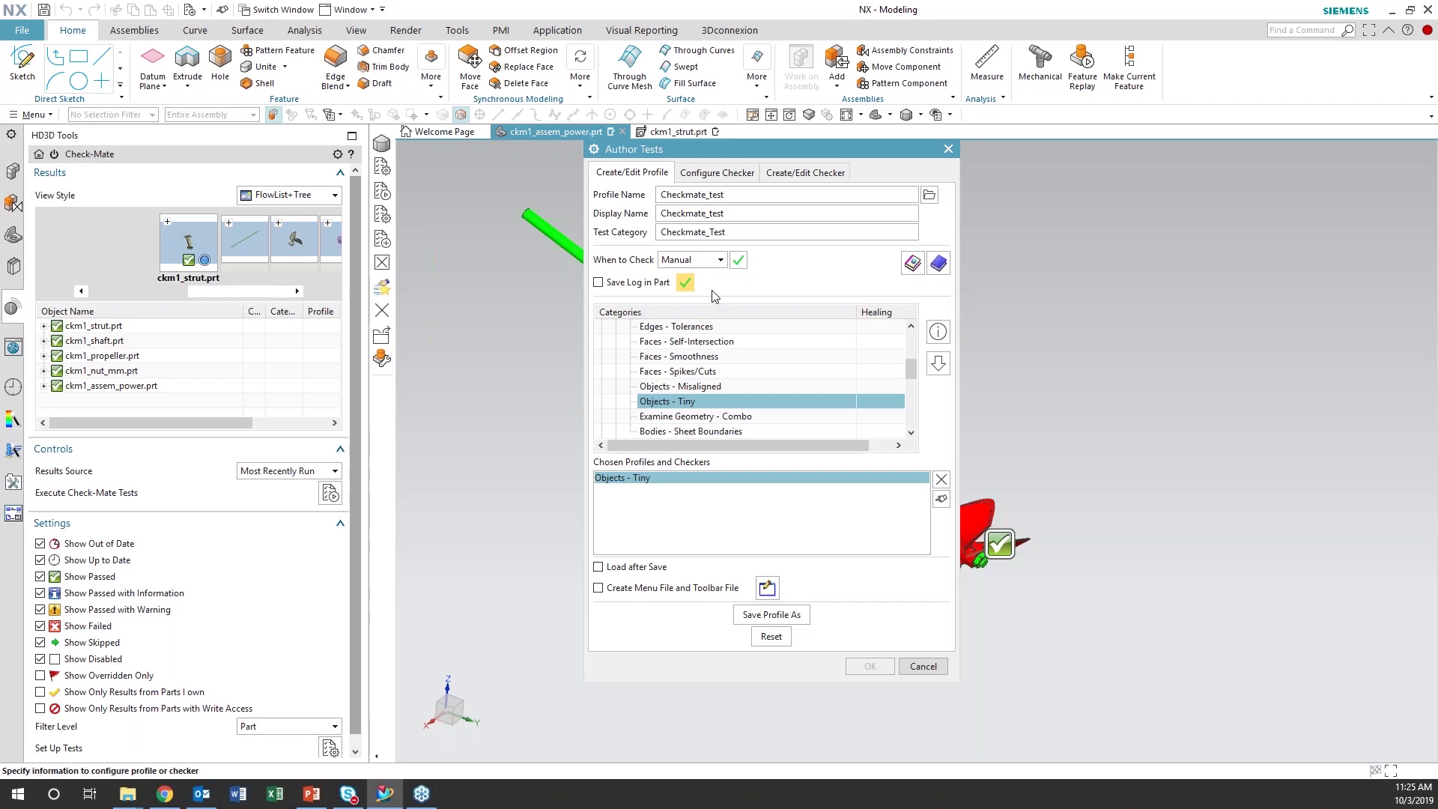
Add the Drafting category's Check Drafting up-to-date and Check Dimension with Manual Text checkers to the profile
{"action": "scroll", "coordinate": [913, 365], "scroll_direction": "up", "scroll_amount": 1}
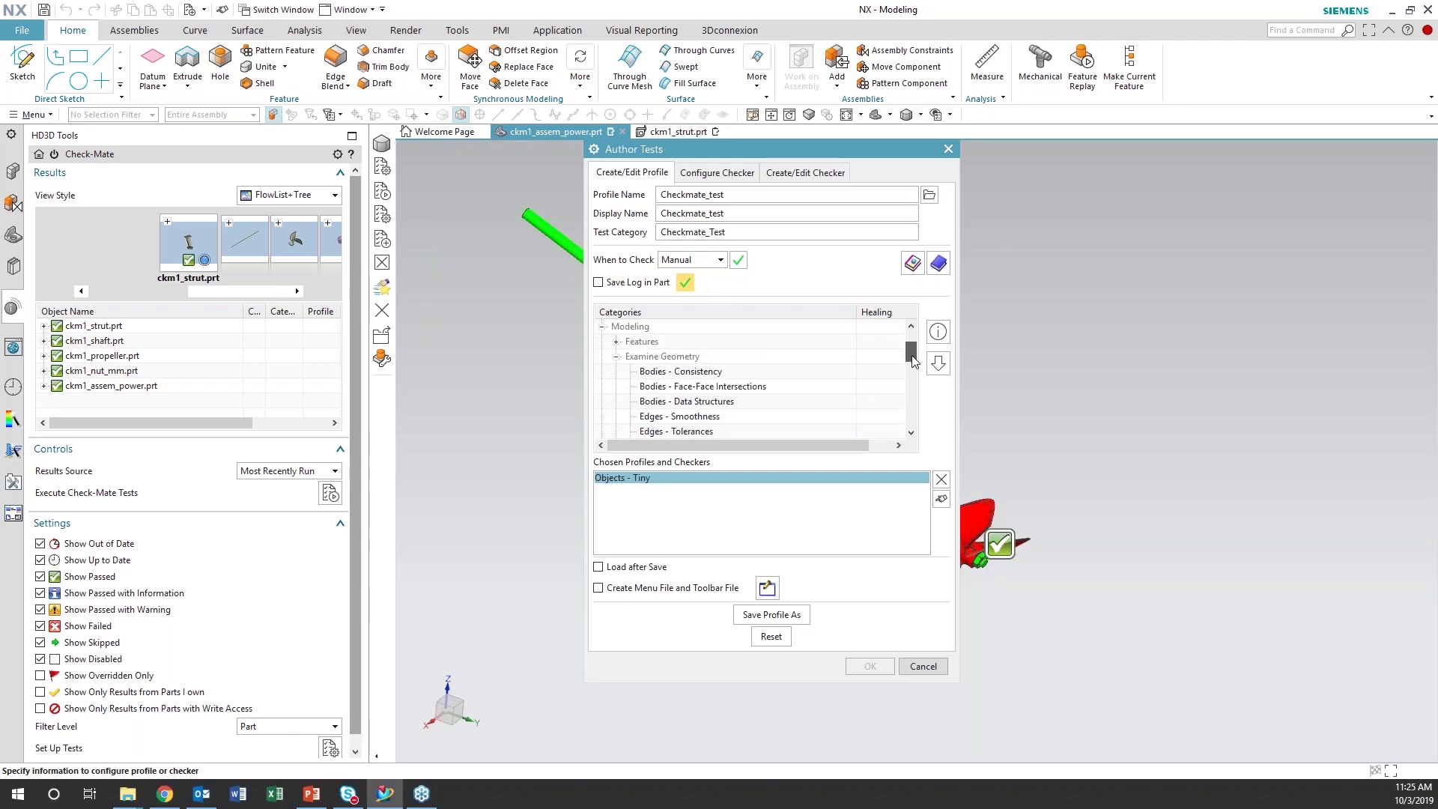
{"action": "scroll", "coordinate": [753, 384], "scroll_direction": "down", "scroll_amount": 5}
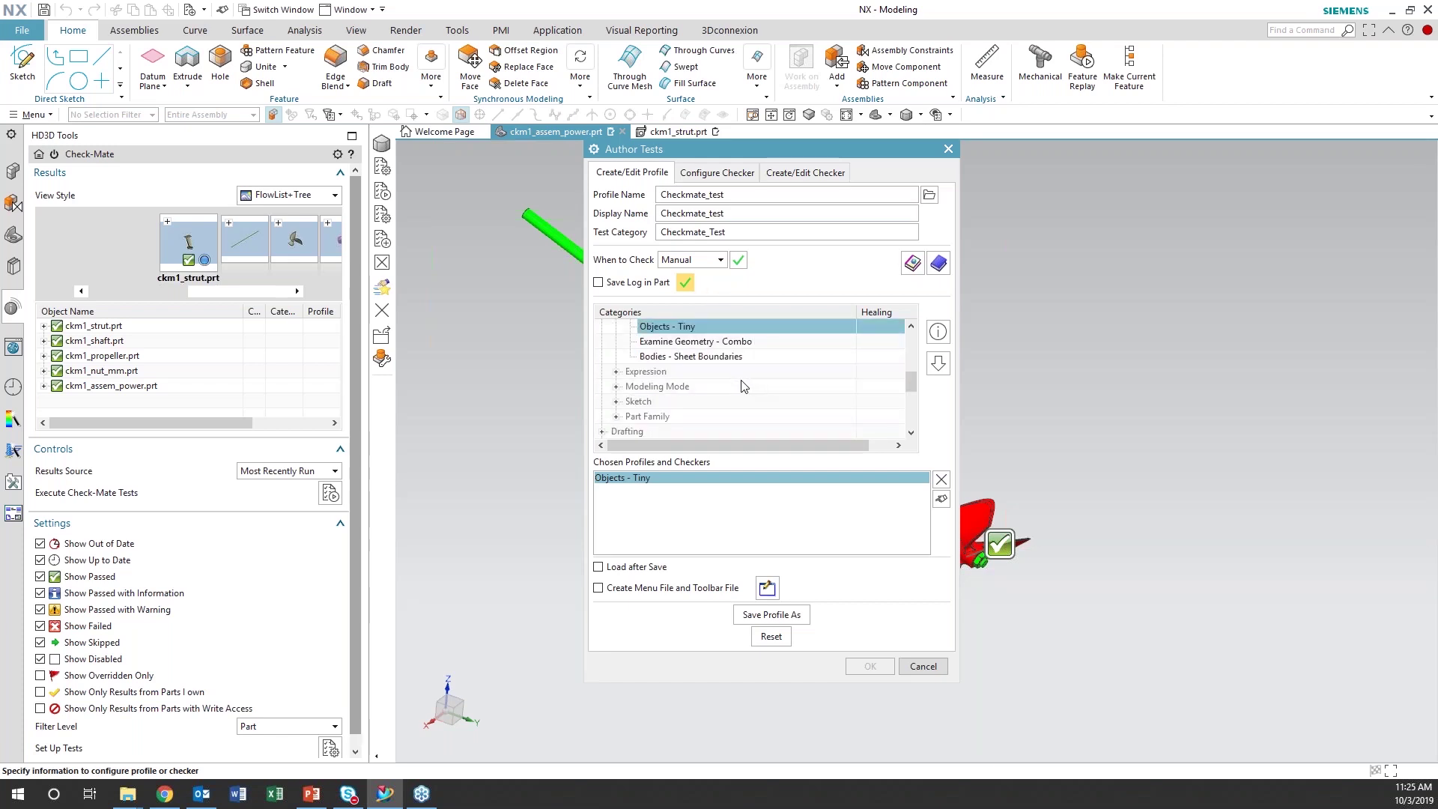
{"action": "scroll", "coordinate": [696, 404], "scroll_direction": "down", "scroll_amount": 3}
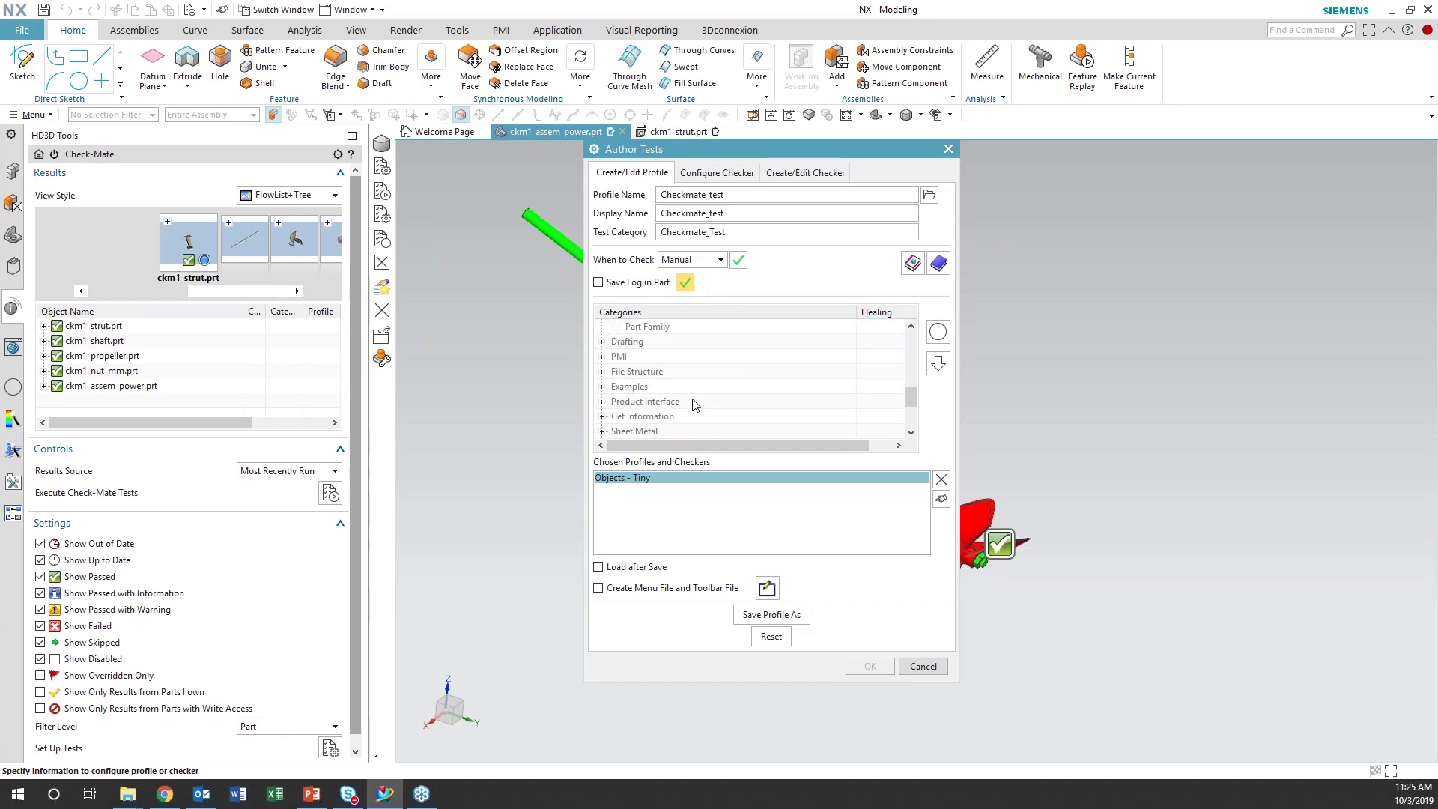
{"action": "left_click", "coordinate": [602, 342]}
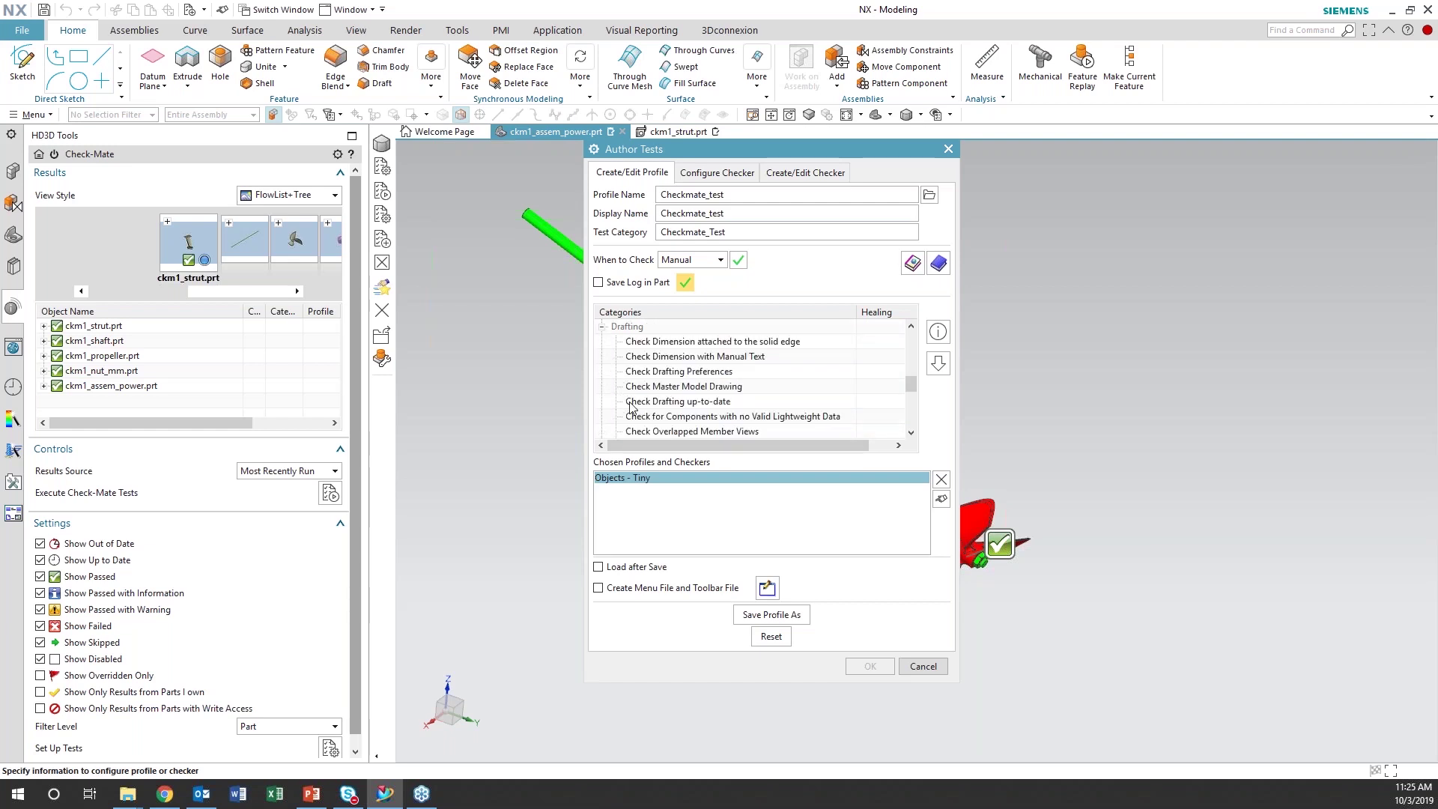
{"action": "left_click", "coordinate": [632, 403]}
{"action": "left_click", "coordinate": [938, 363]}
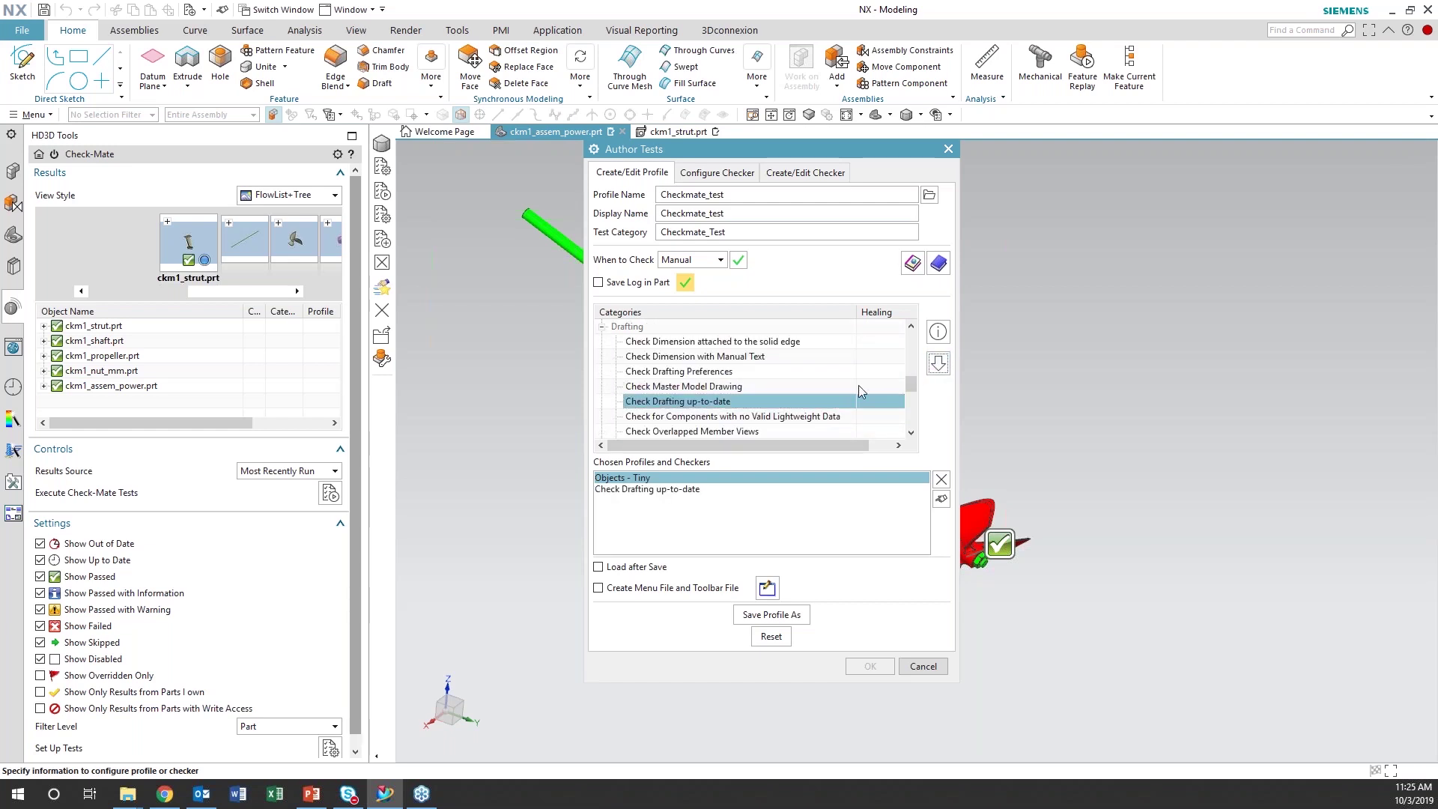
{"action": "left_click", "coordinate": [741, 358]}
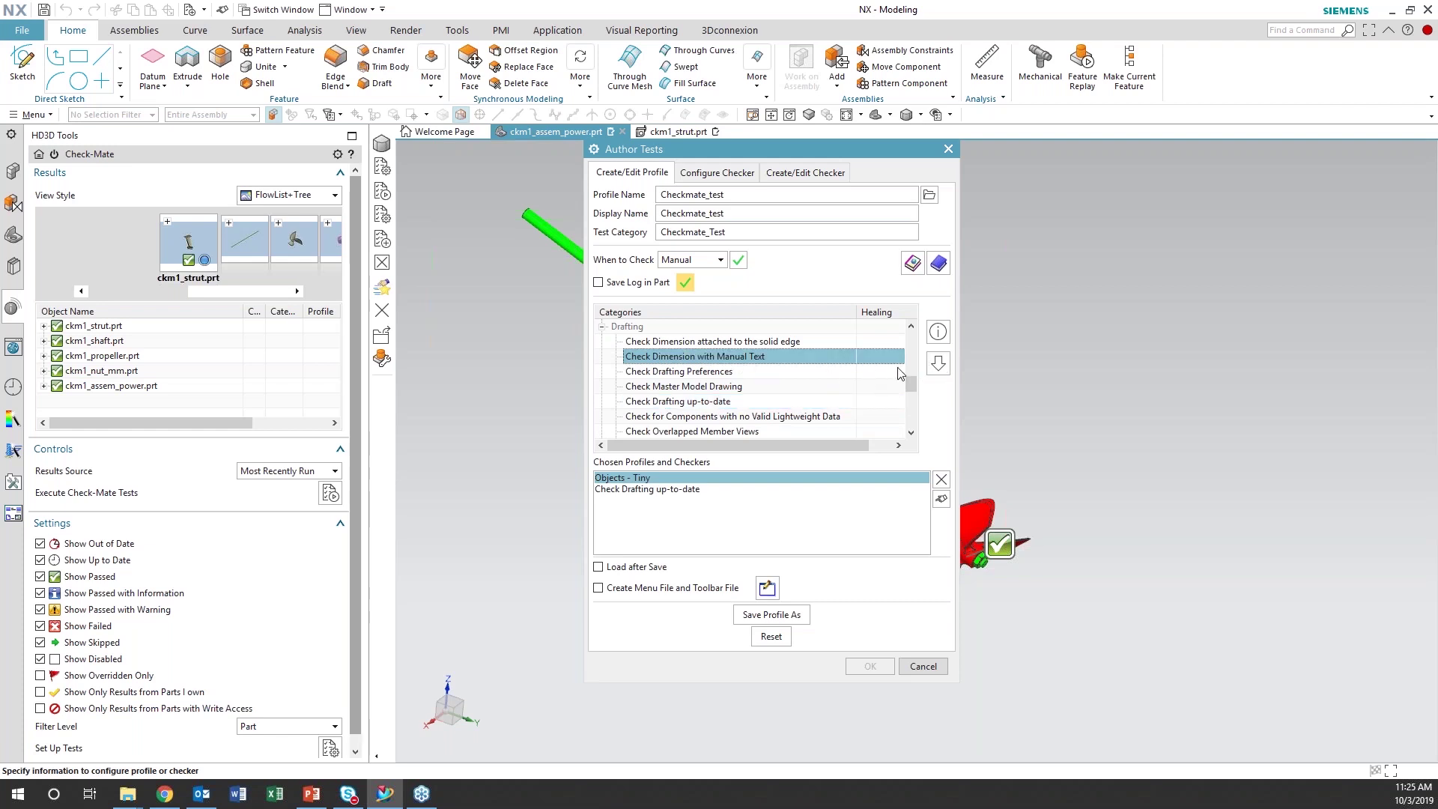
{"action": "left_click", "coordinate": [937, 364]}
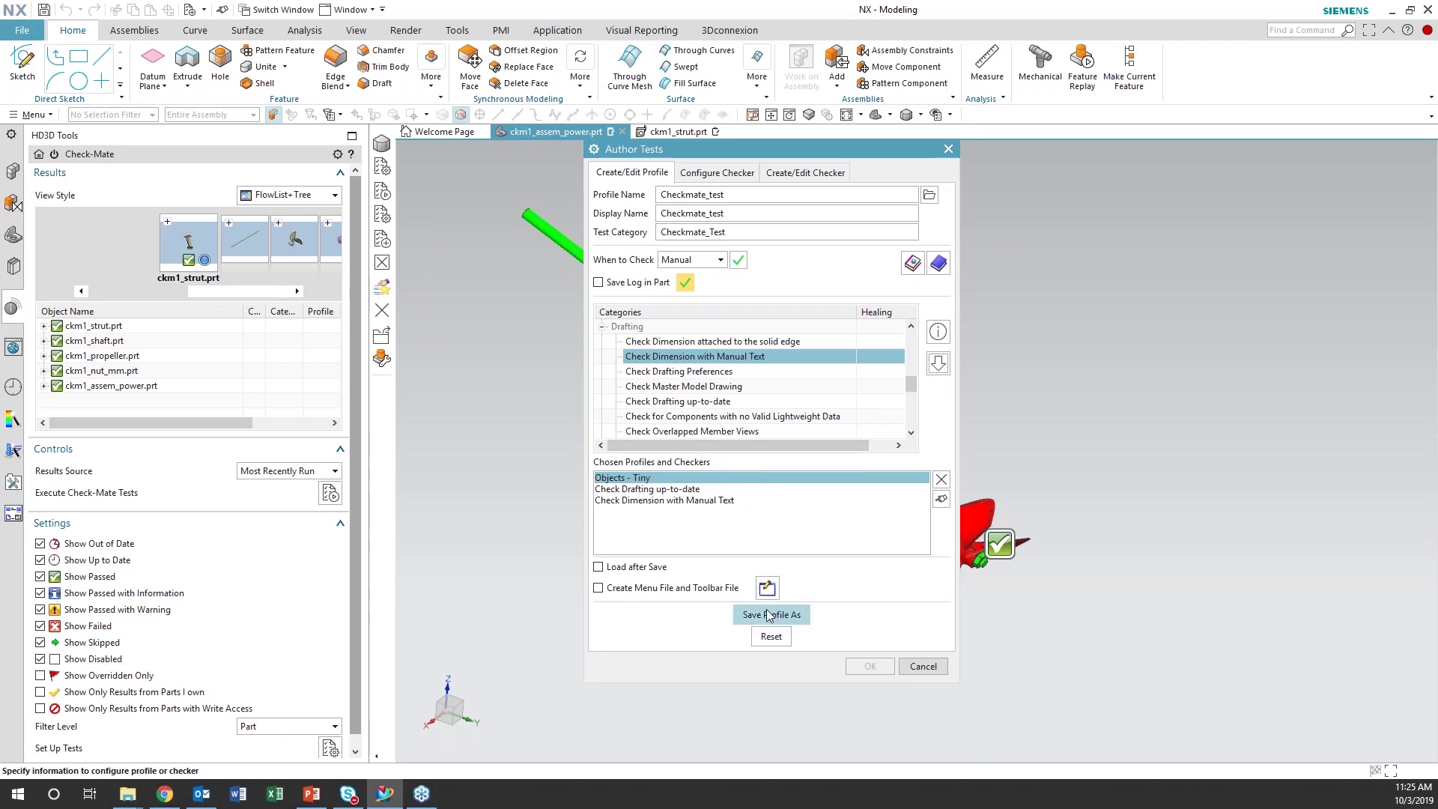
Enable menu and toolbar file creation, save the profile as Checkmate_test.dfa in the Checkmate_checkers folder, and leave Author Tests
{"action": "left_click", "coordinate": [600, 588]}
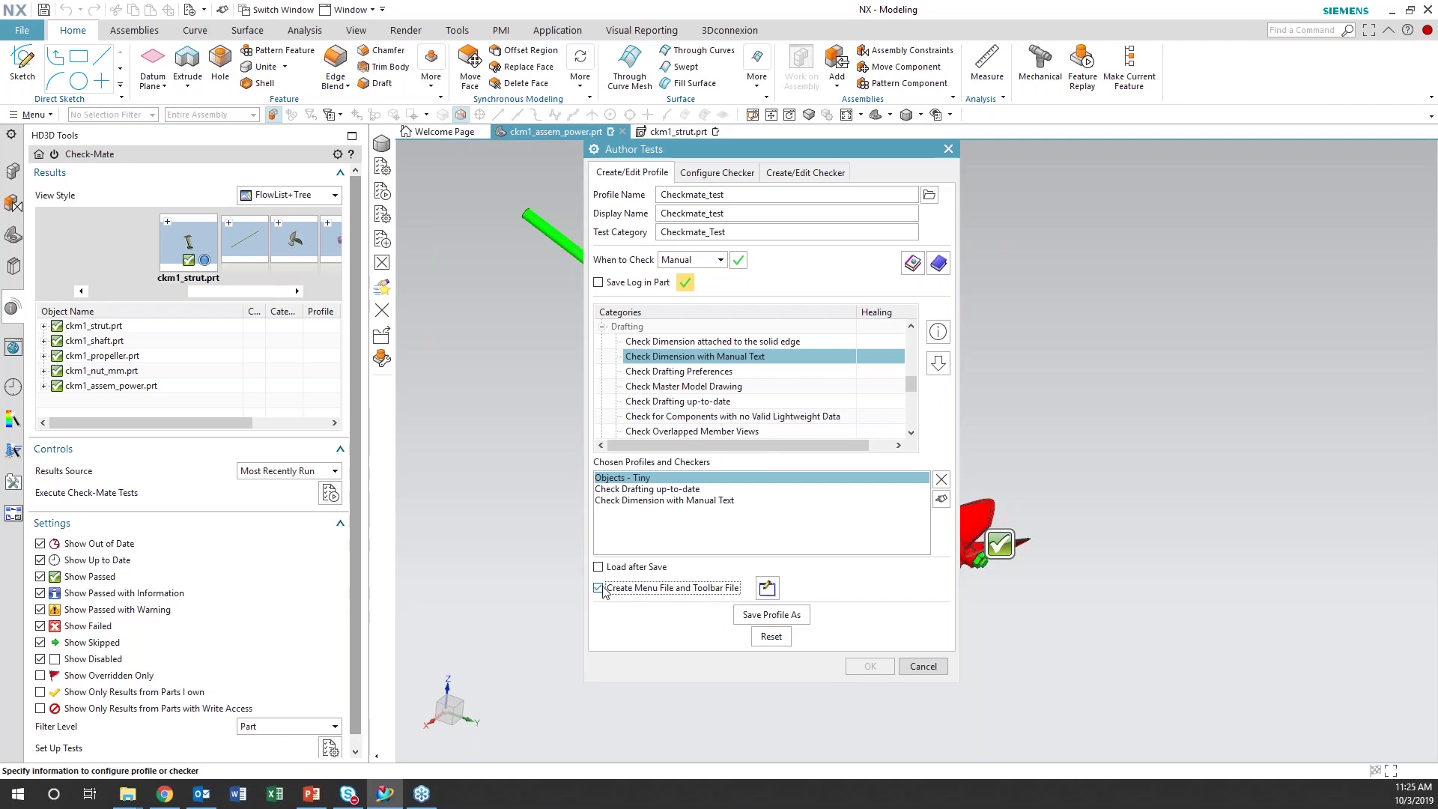
{"action": "left_click", "coordinate": [772, 614]}
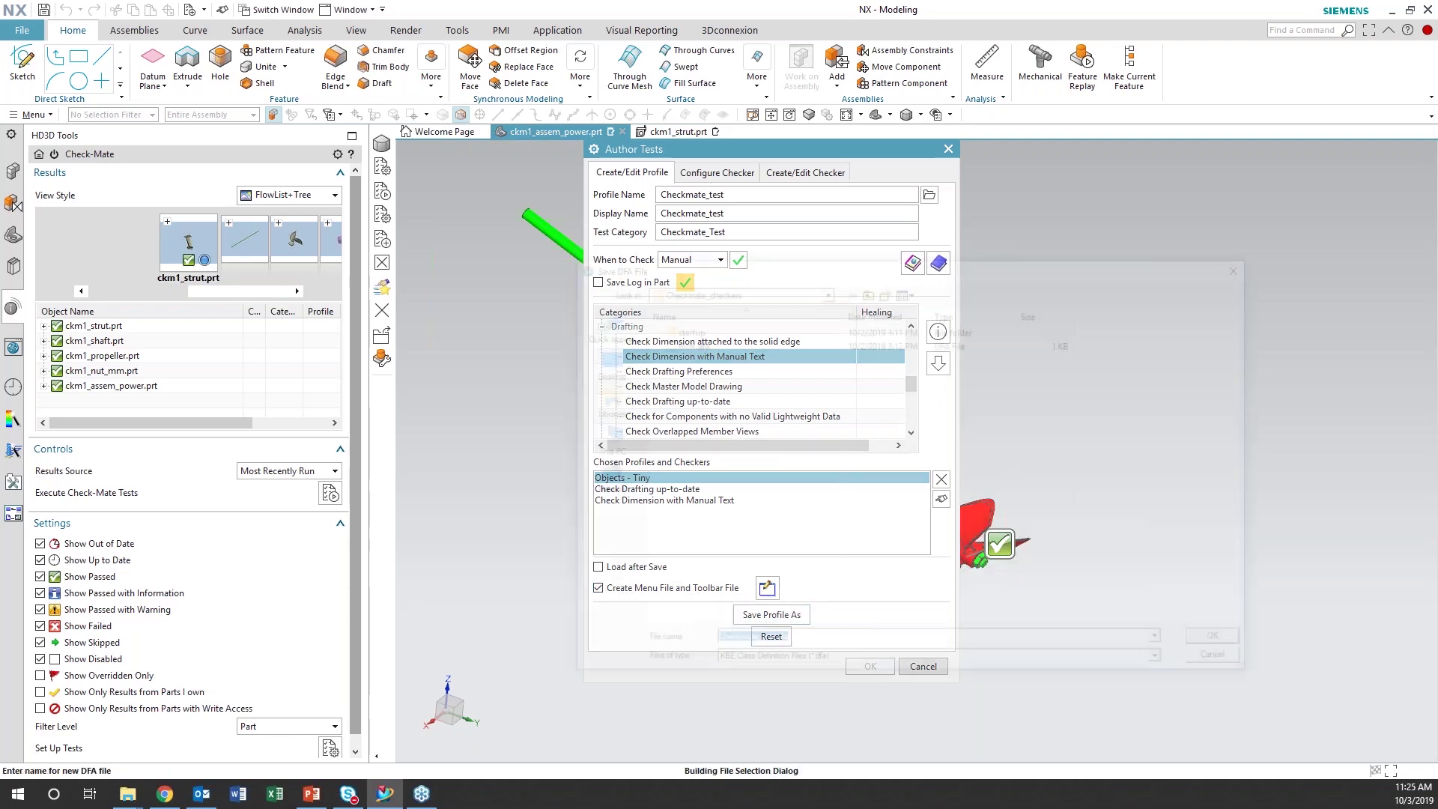
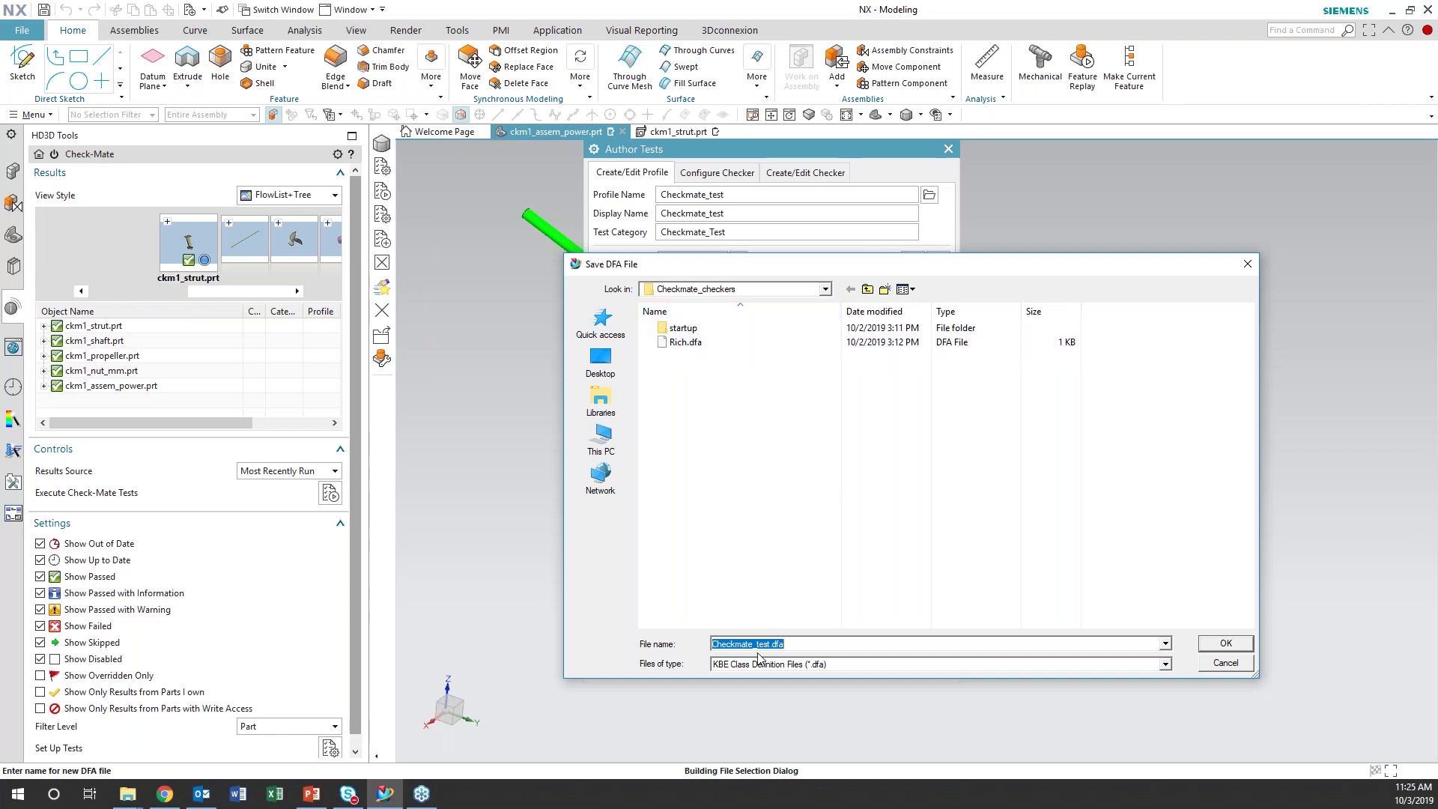
{"action": "left_click", "coordinate": [1227, 643]}
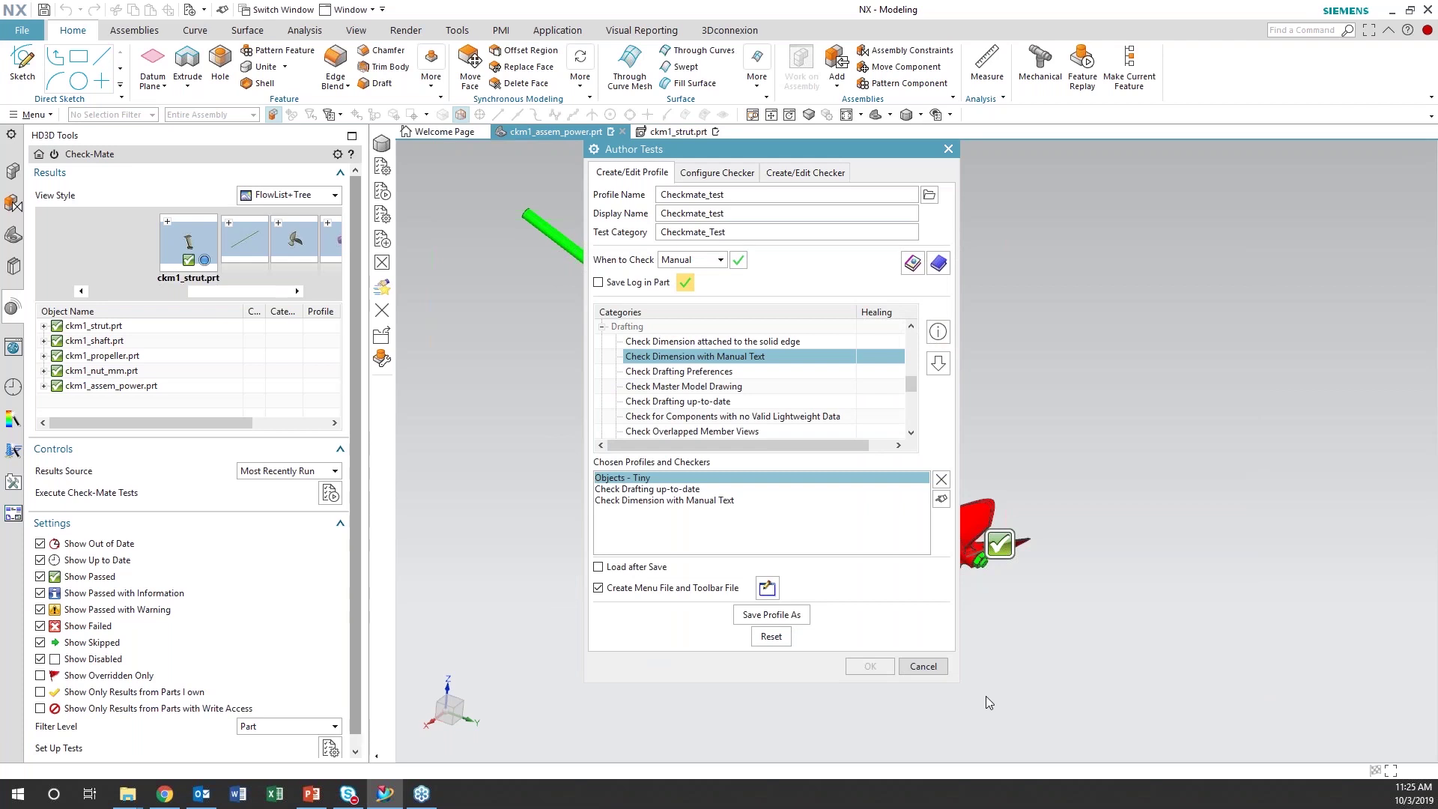
{"action": "left_click", "coordinate": [923, 666]}
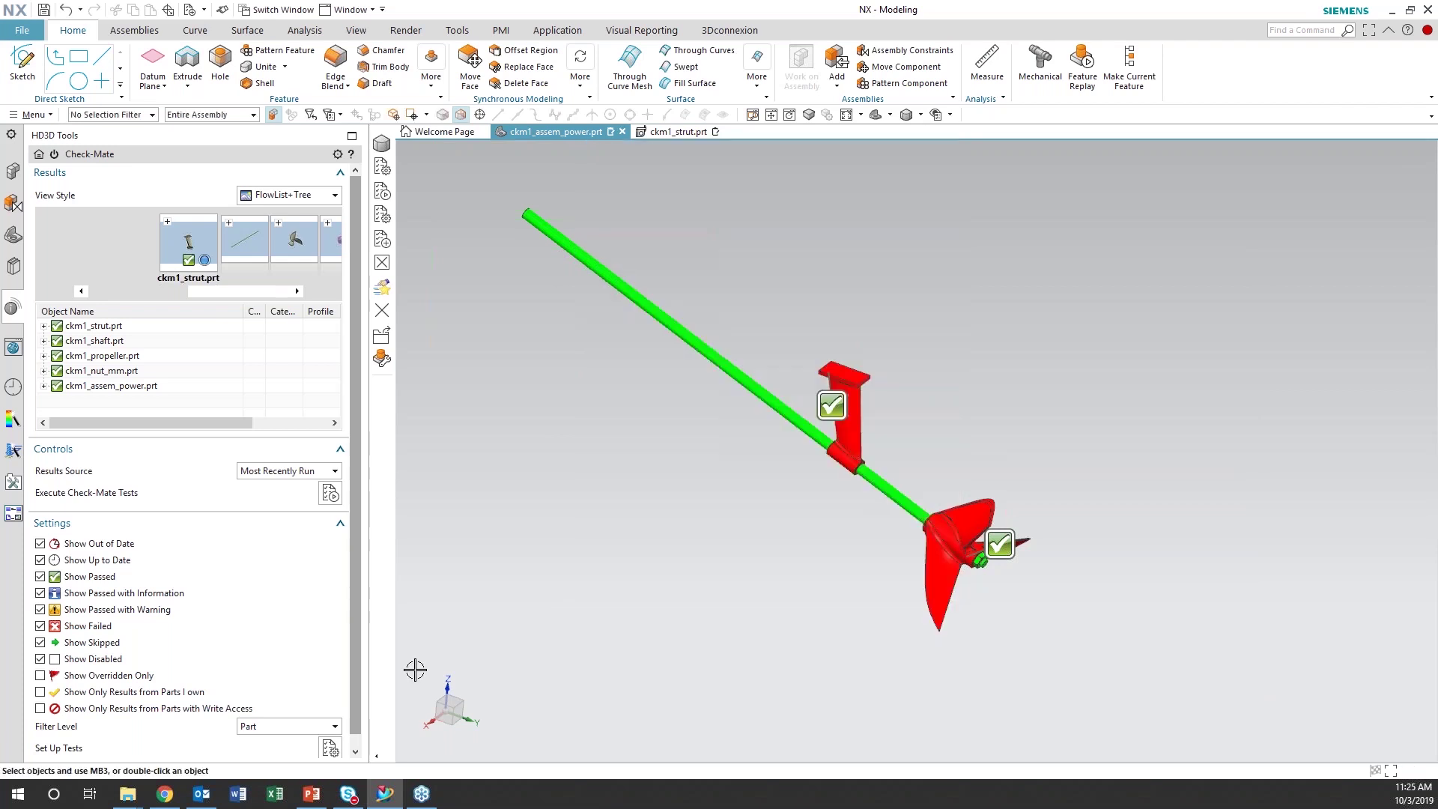
Switch to File Explorer to inspect the saved Checkmate_test.dfa in the Checkmate_checkers folder, and return to NX
{"action": "mouse_move", "coordinate": [130, 793]}
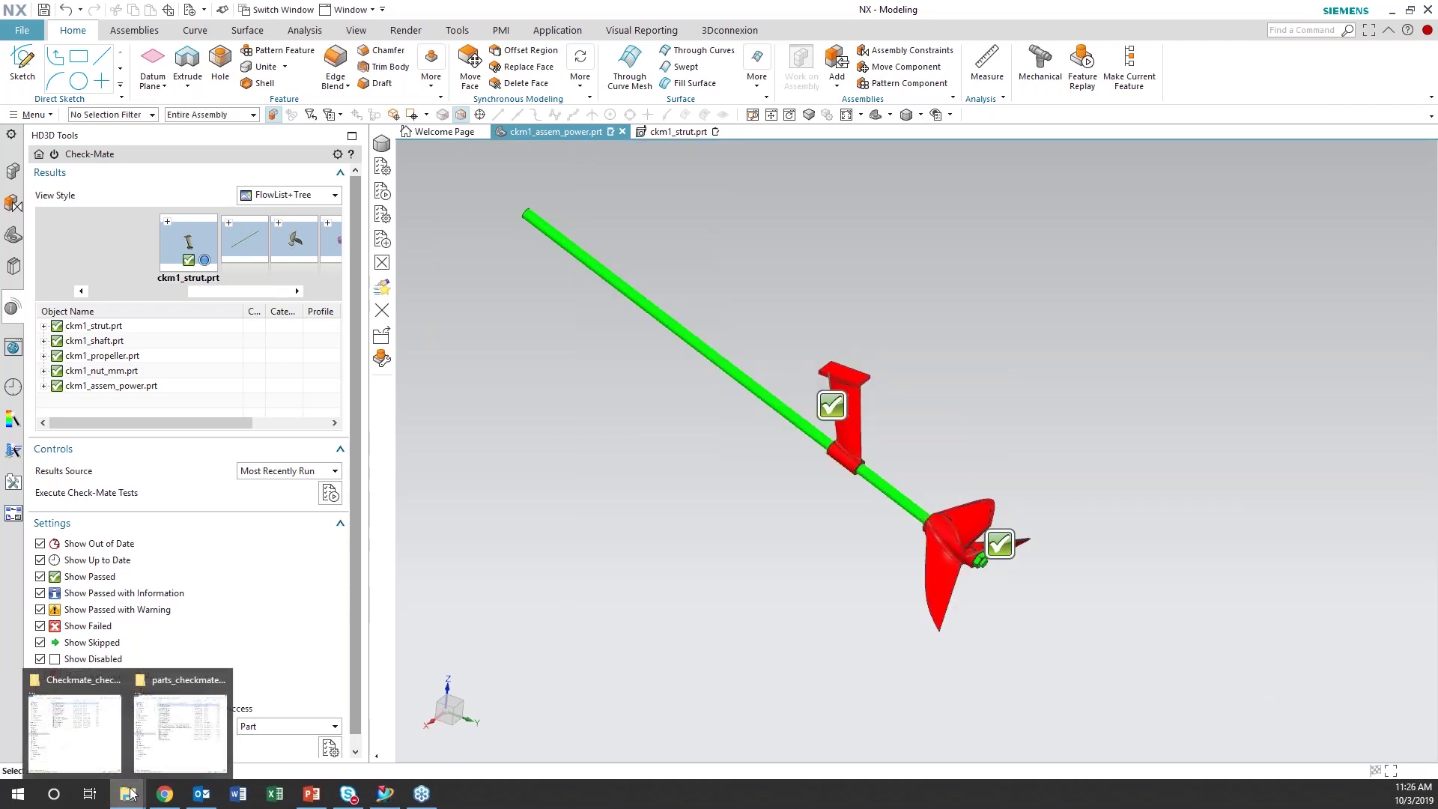
{"action": "left_click", "coordinate": [110, 757]}
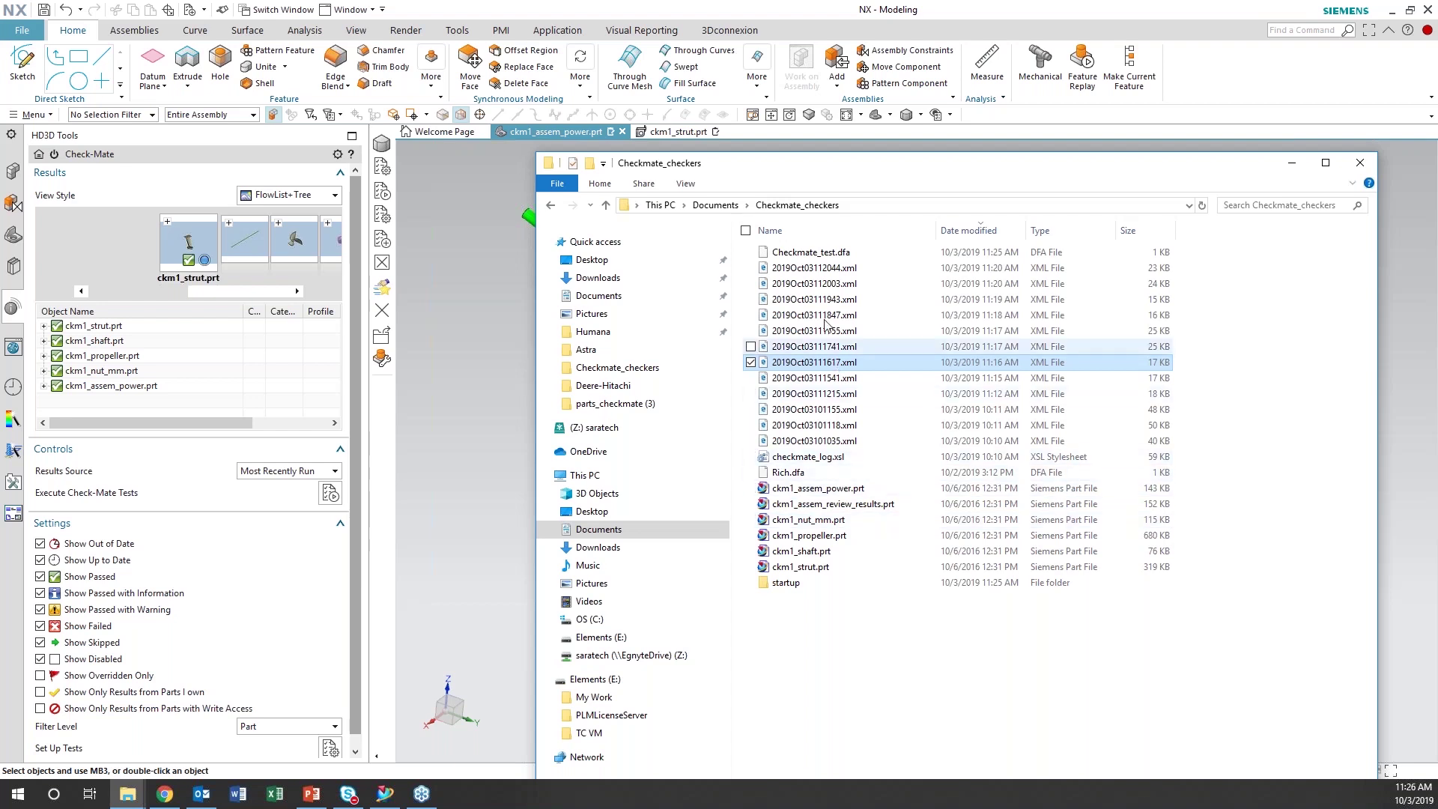
{"action": "left_click", "coordinate": [862, 253]}
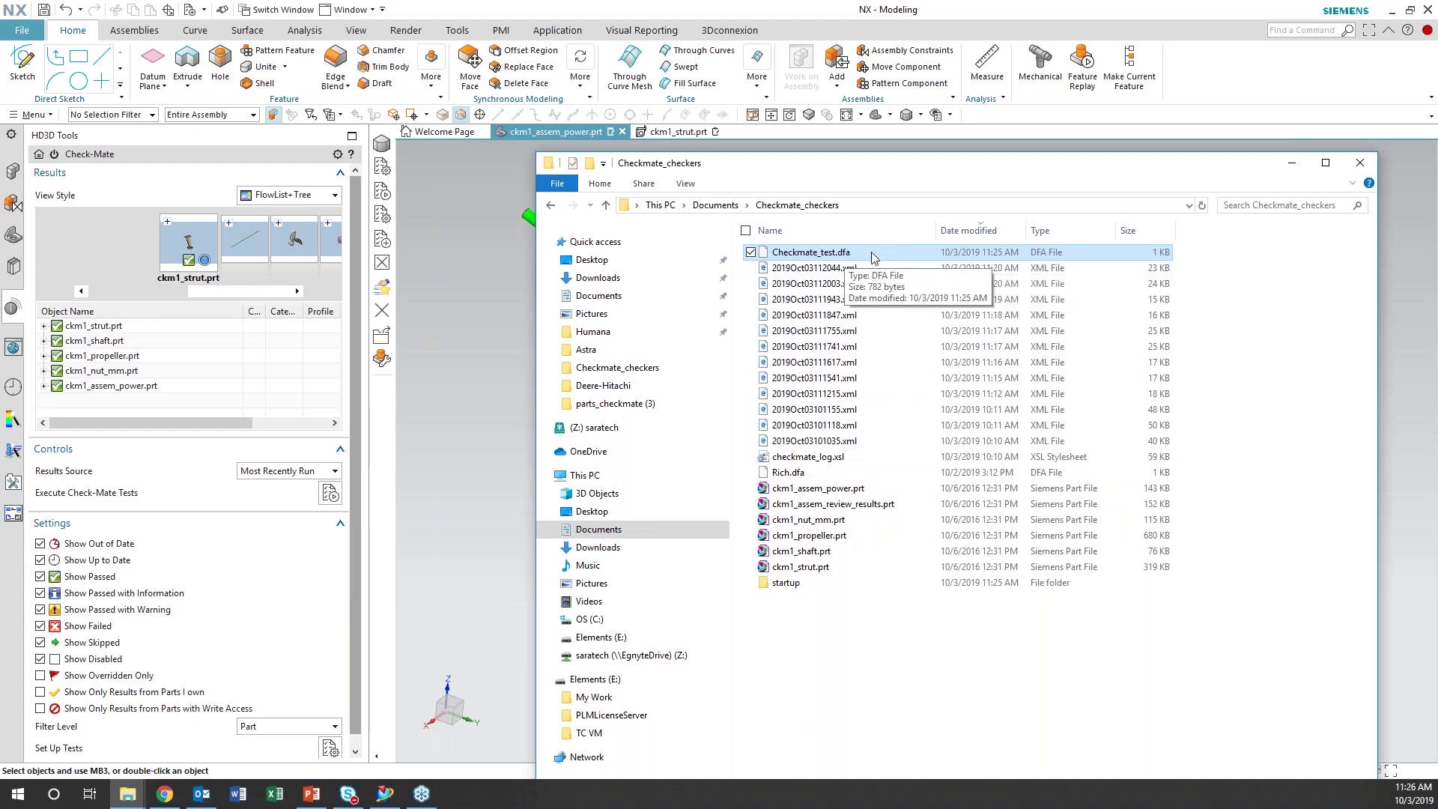
{"action": "right_click", "coordinate": [837, 254]}
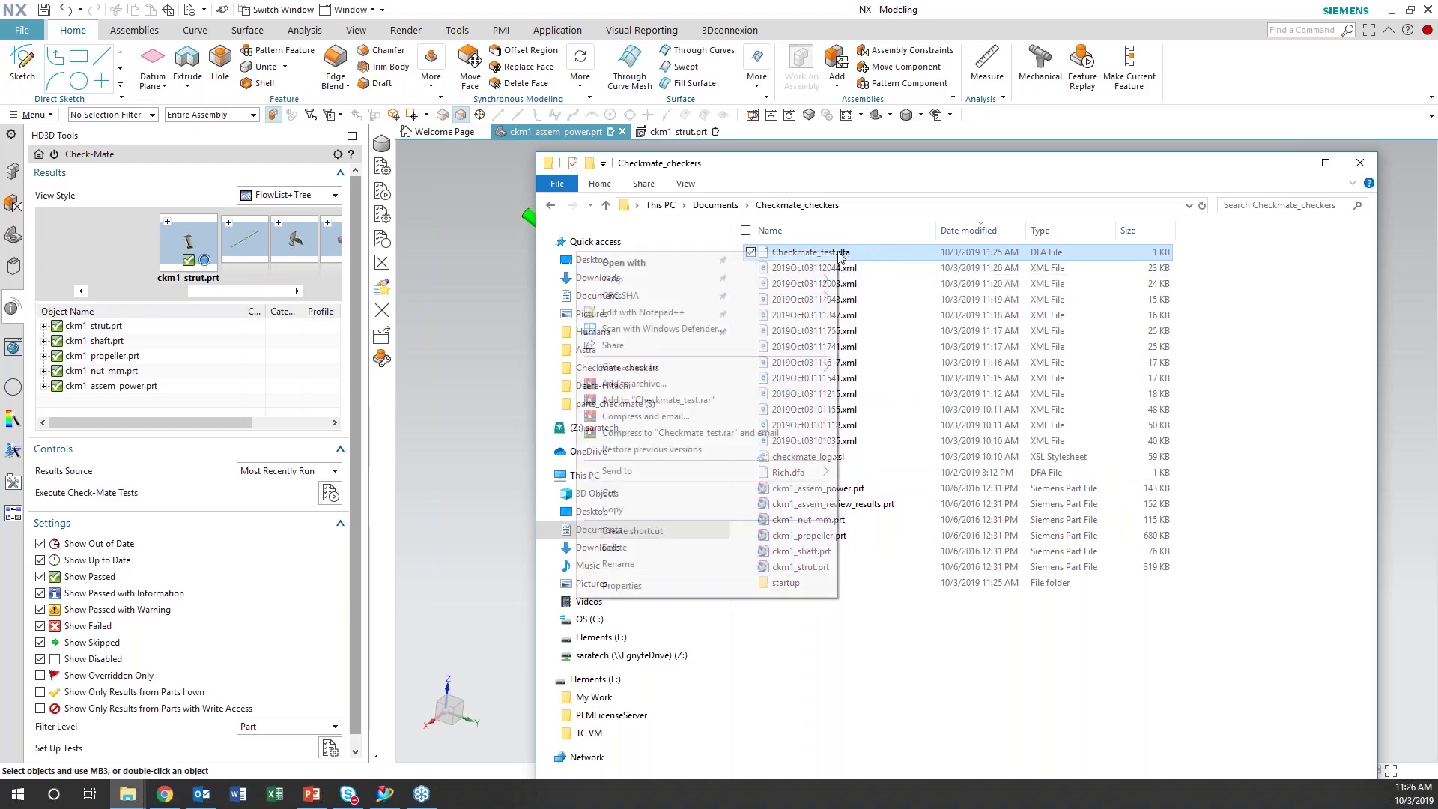
{"action": "left_click", "coordinate": [1290, 165]}
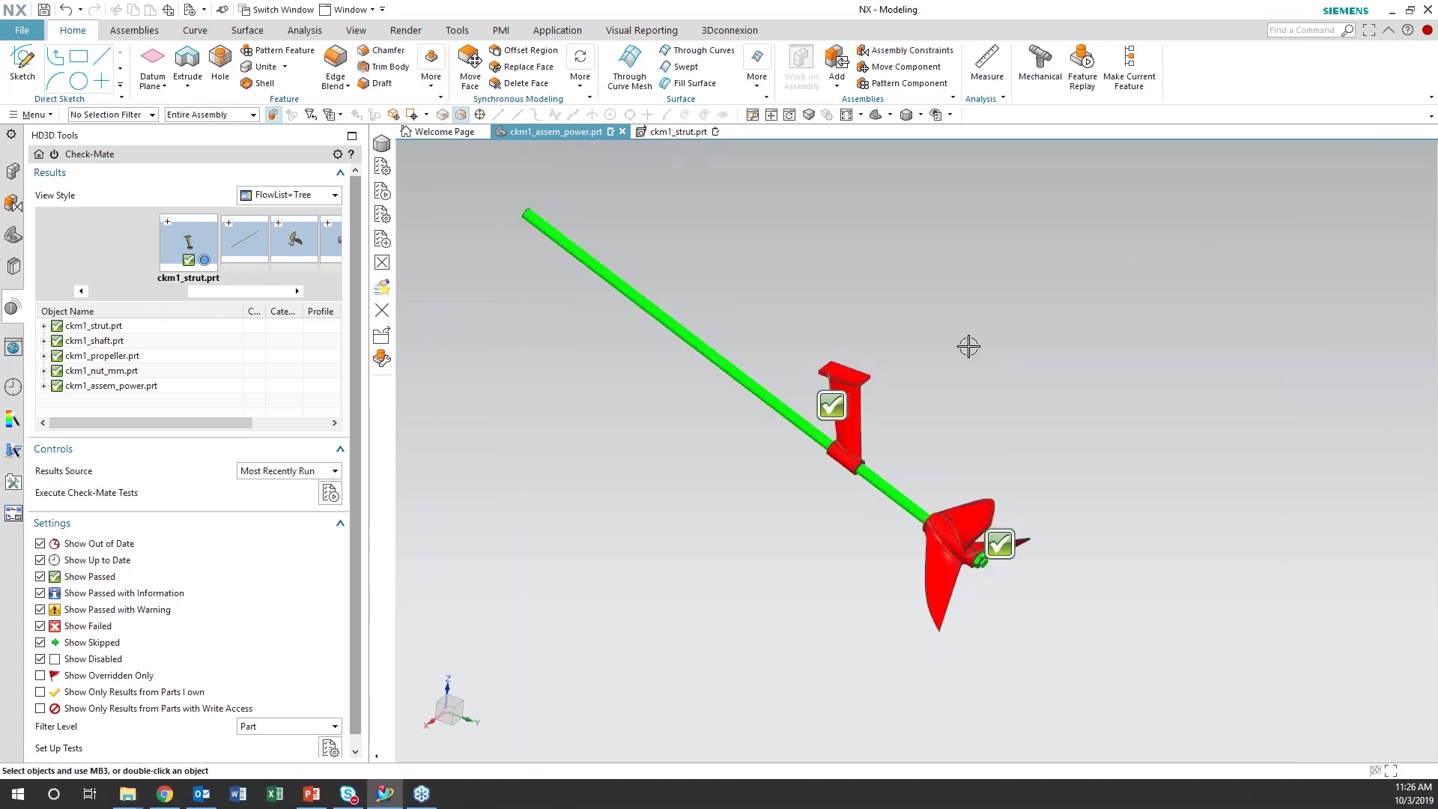
Close the displayed assembly together with its components and reopen ckm1_assem_power.prt from today's history
{"action": "left_click", "coordinate": [623, 133]}
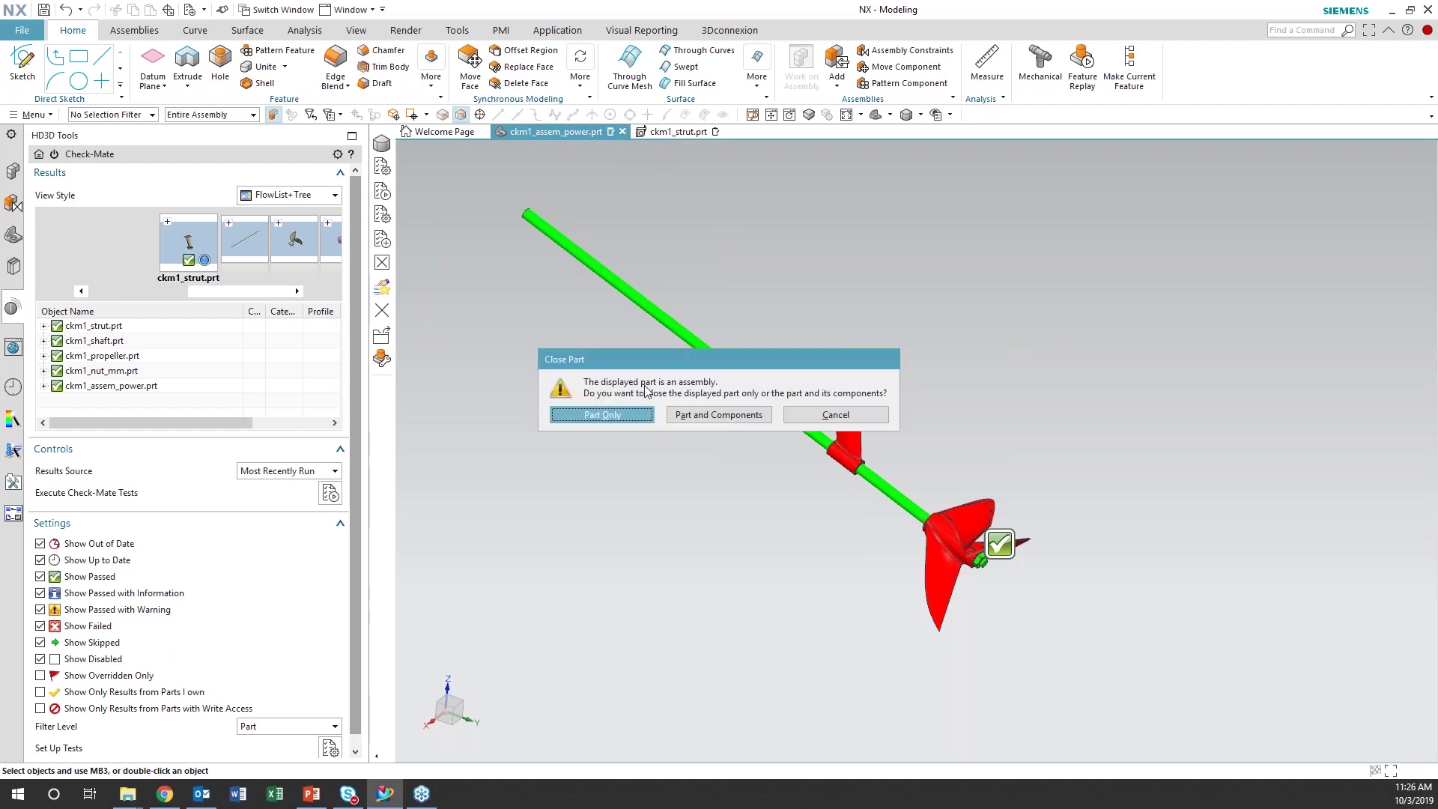
{"action": "left_click", "coordinate": [685, 417]}
{"action": "left_click", "coordinate": [684, 424]}
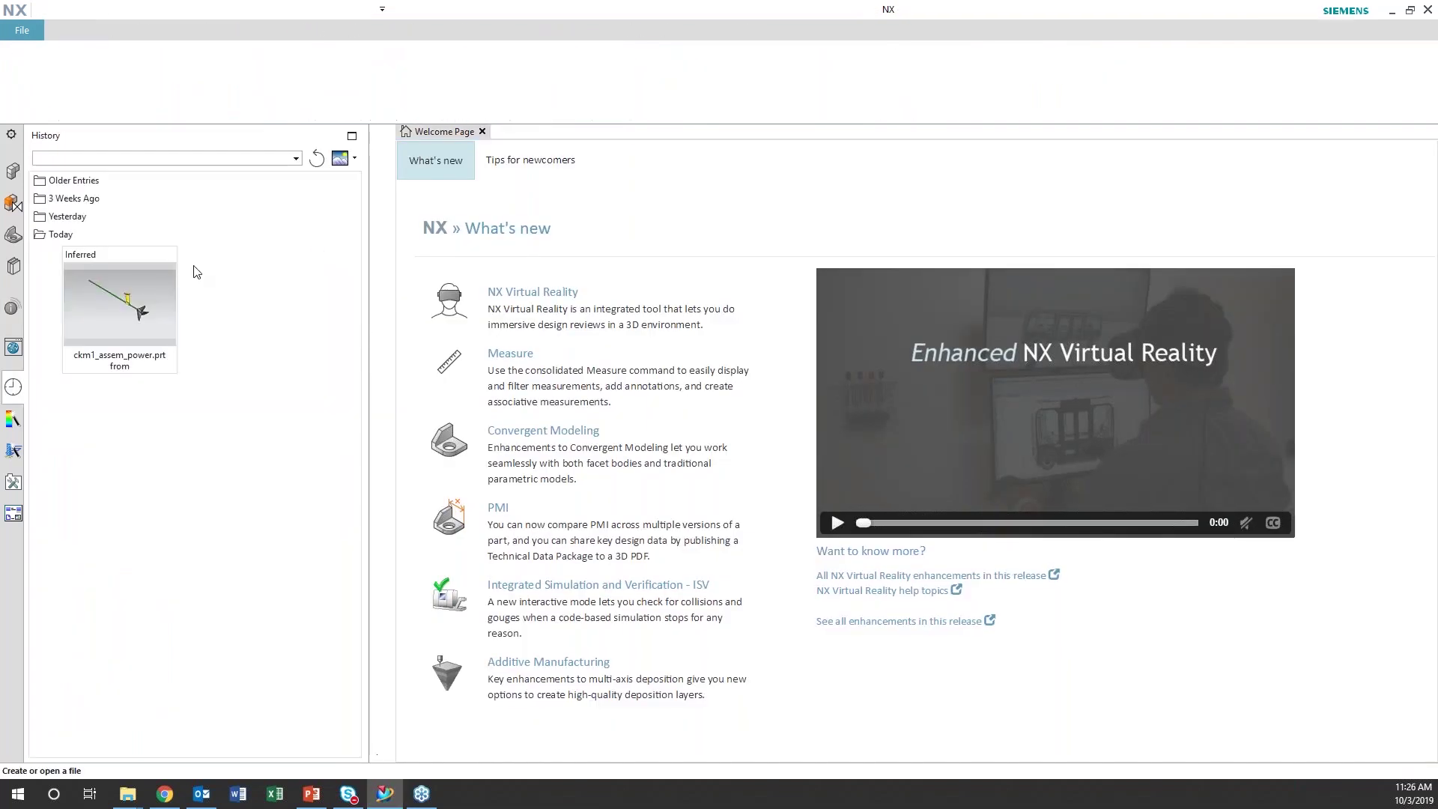
{"action": "left_click", "coordinate": [194, 273]}
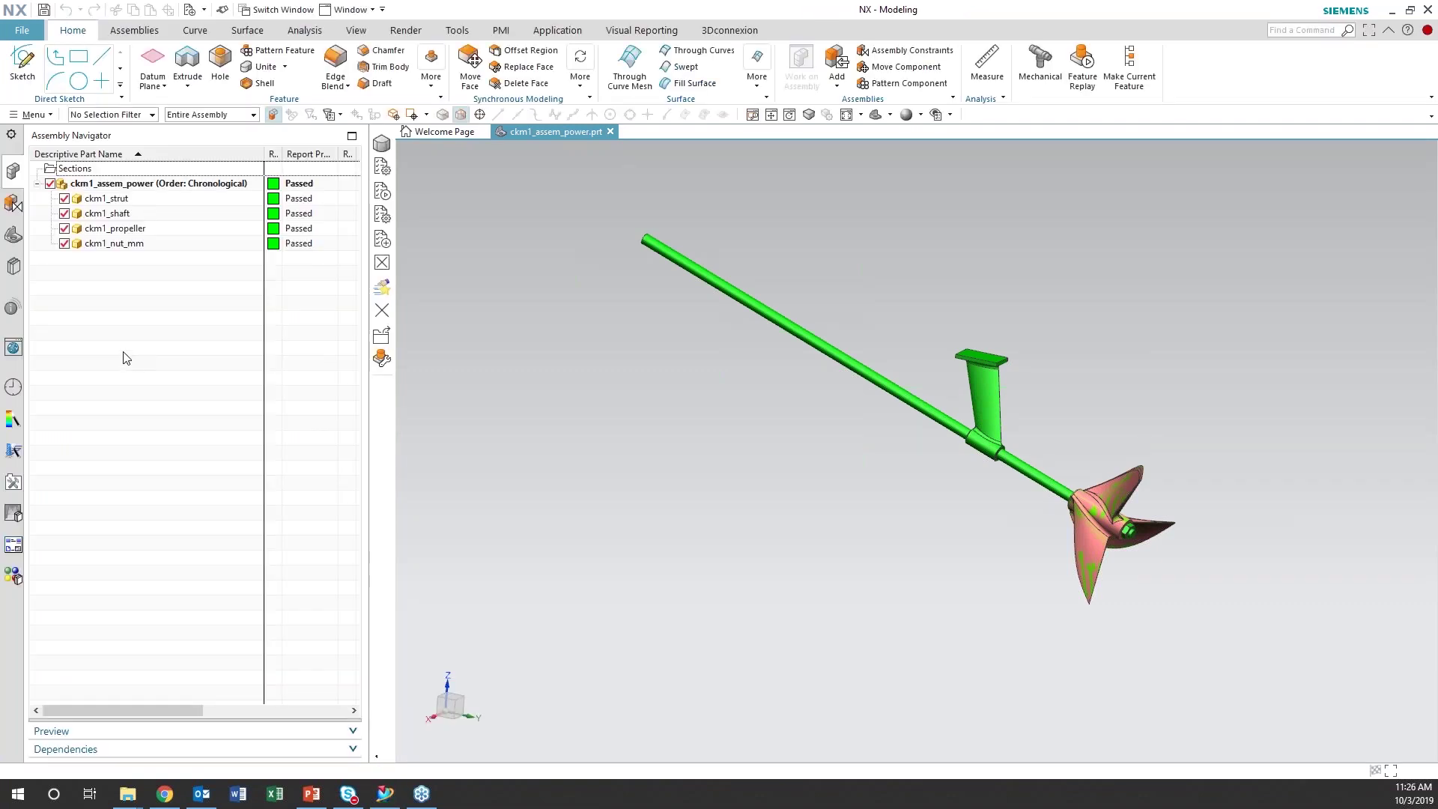
Add the Checkmate_test profile from the Checkmate_Test category to the chosen Check-Mate tests and run them on all loaded parts
{"action": "left_click", "coordinate": [12, 309]}
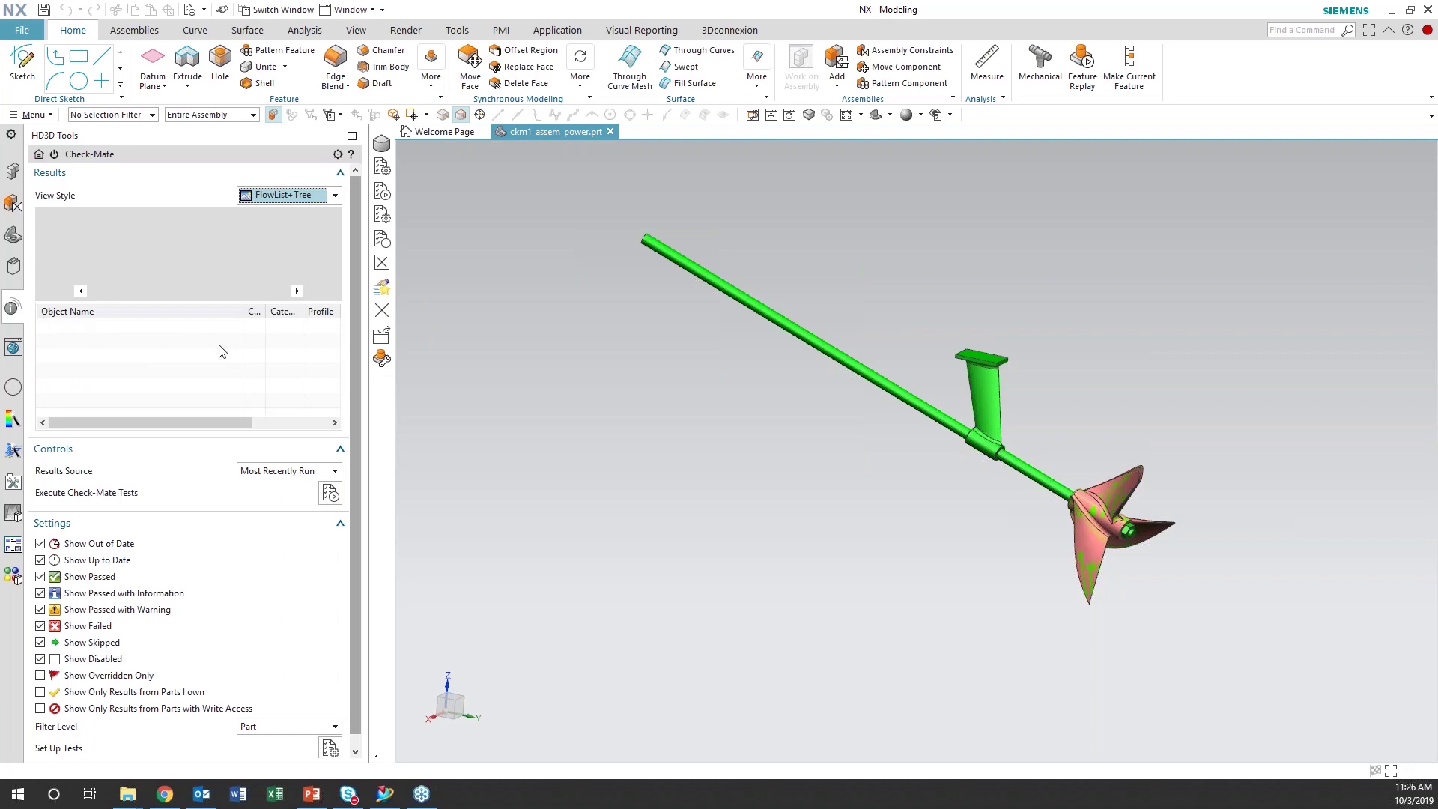
{"action": "scroll", "coordinate": [222, 348], "scroll_direction": "down", "scroll_amount": 1}
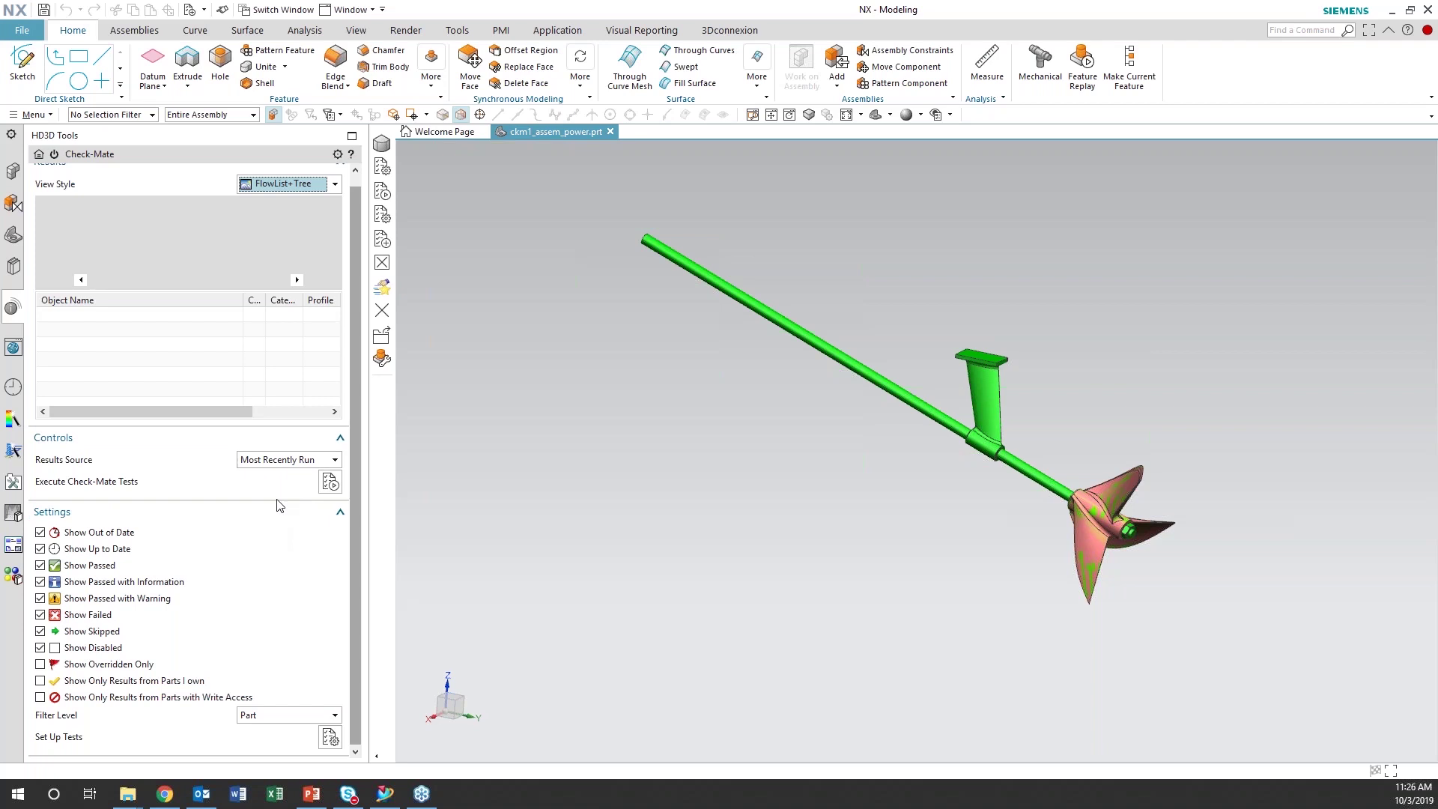
{"action": "left_click", "coordinate": [331, 738]}
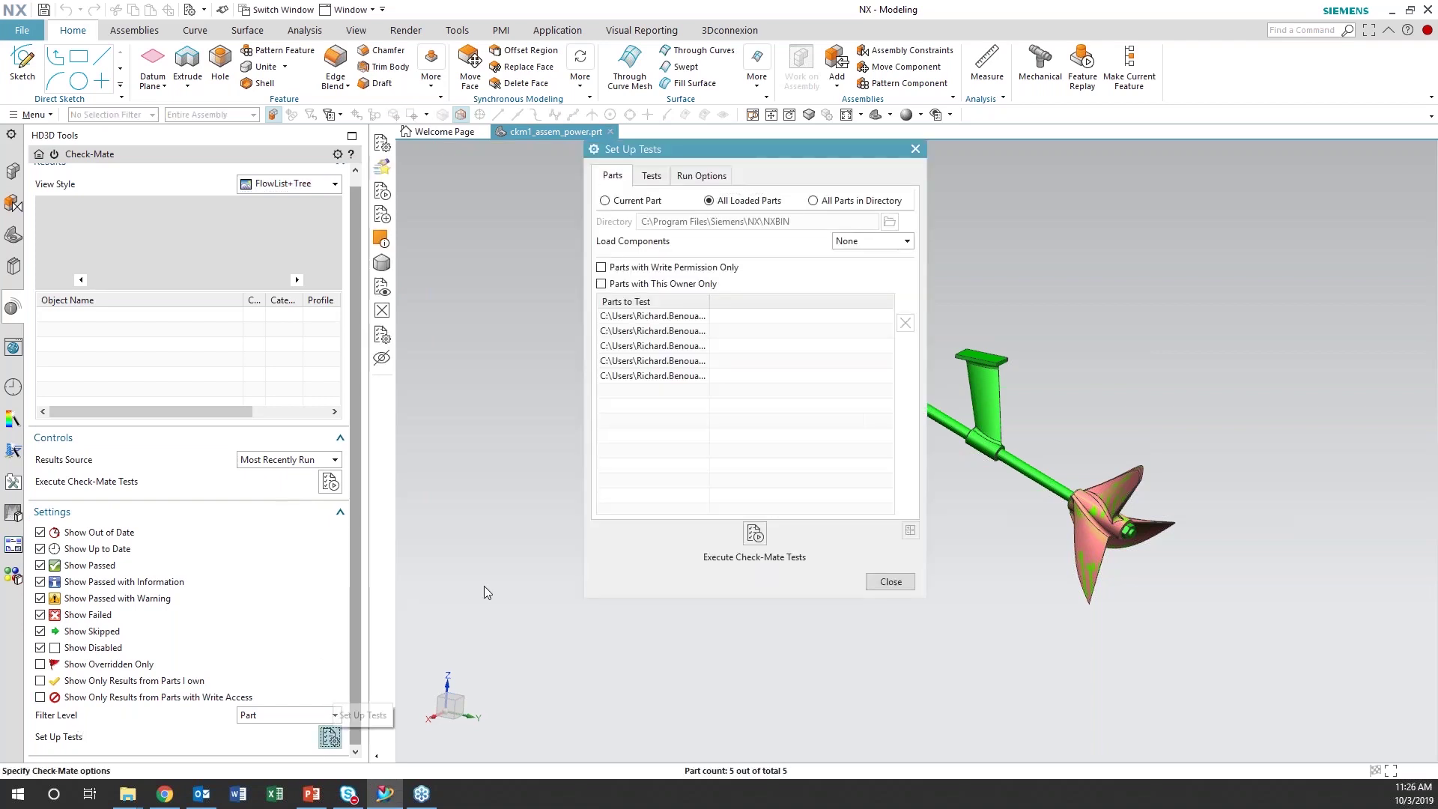
{"action": "left_click", "coordinate": [651, 175]}
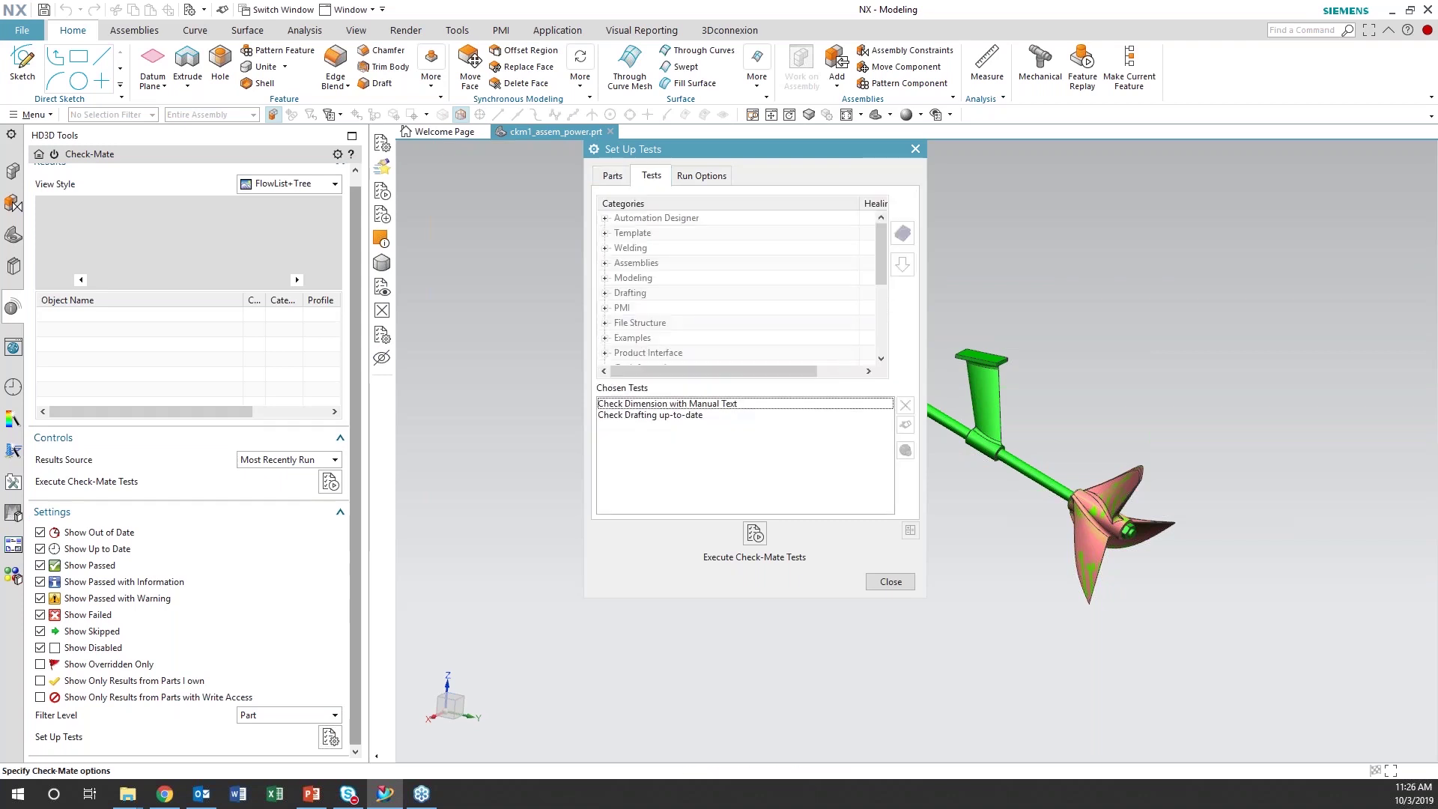
{"action": "left_click_drag", "start_coordinate": [874, 239], "coordinate": [889, 315]}
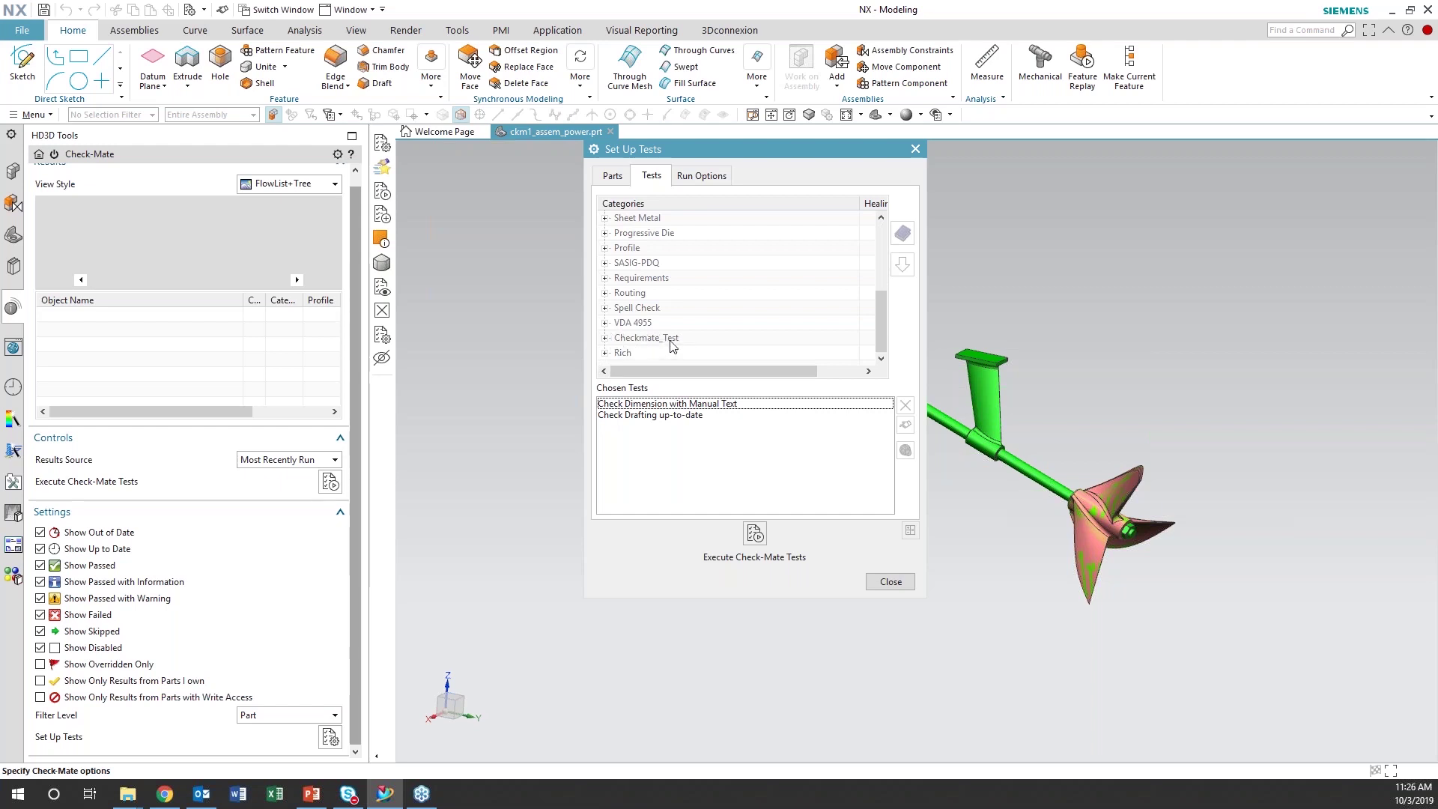
{"action": "left_click", "coordinate": [605, 337]}
{"action": "left_click", "coordinate": [648, 354]}
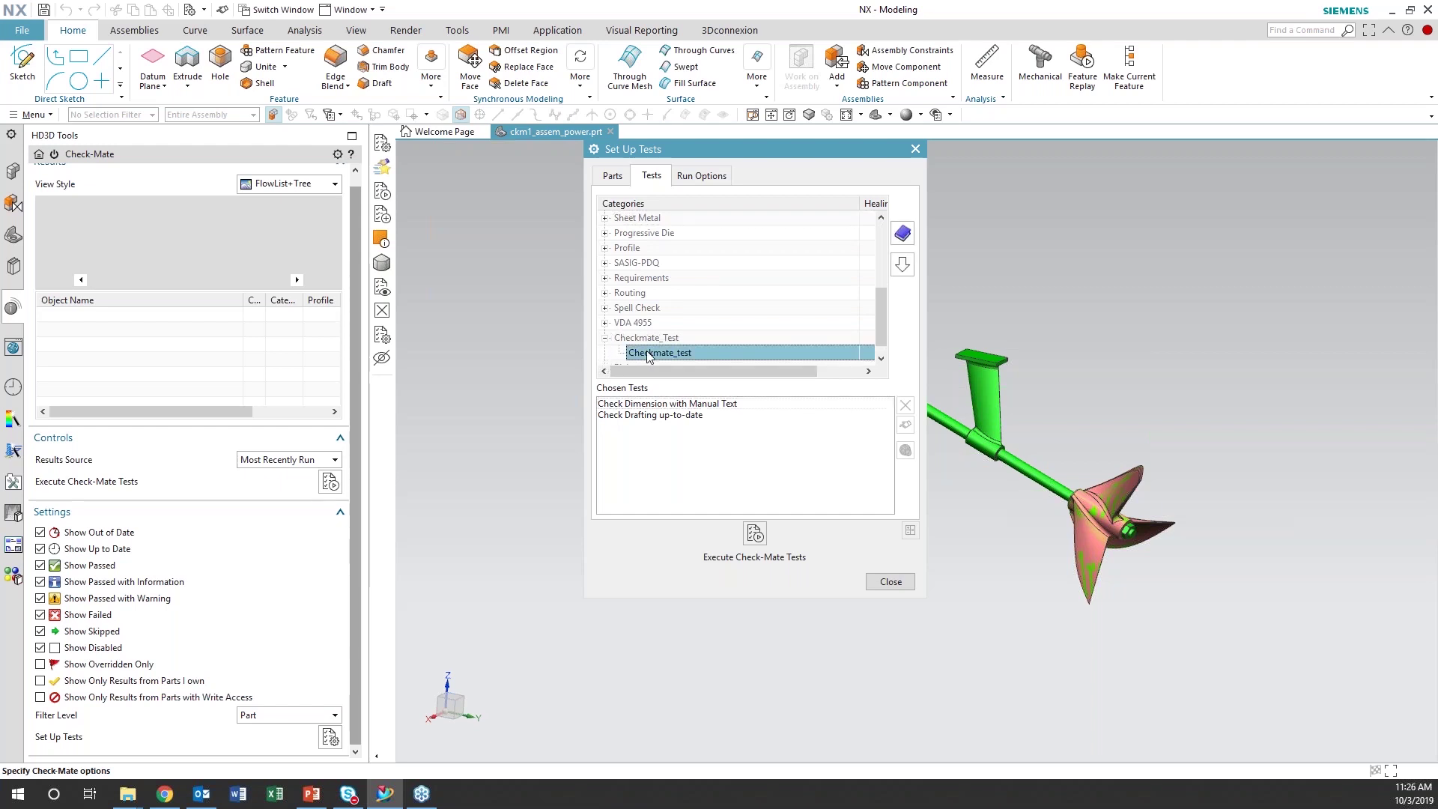
{"action": "double_click", "coordinate": [649, 354]}
{"action": "left_click", "coordinate": [754, 534]}
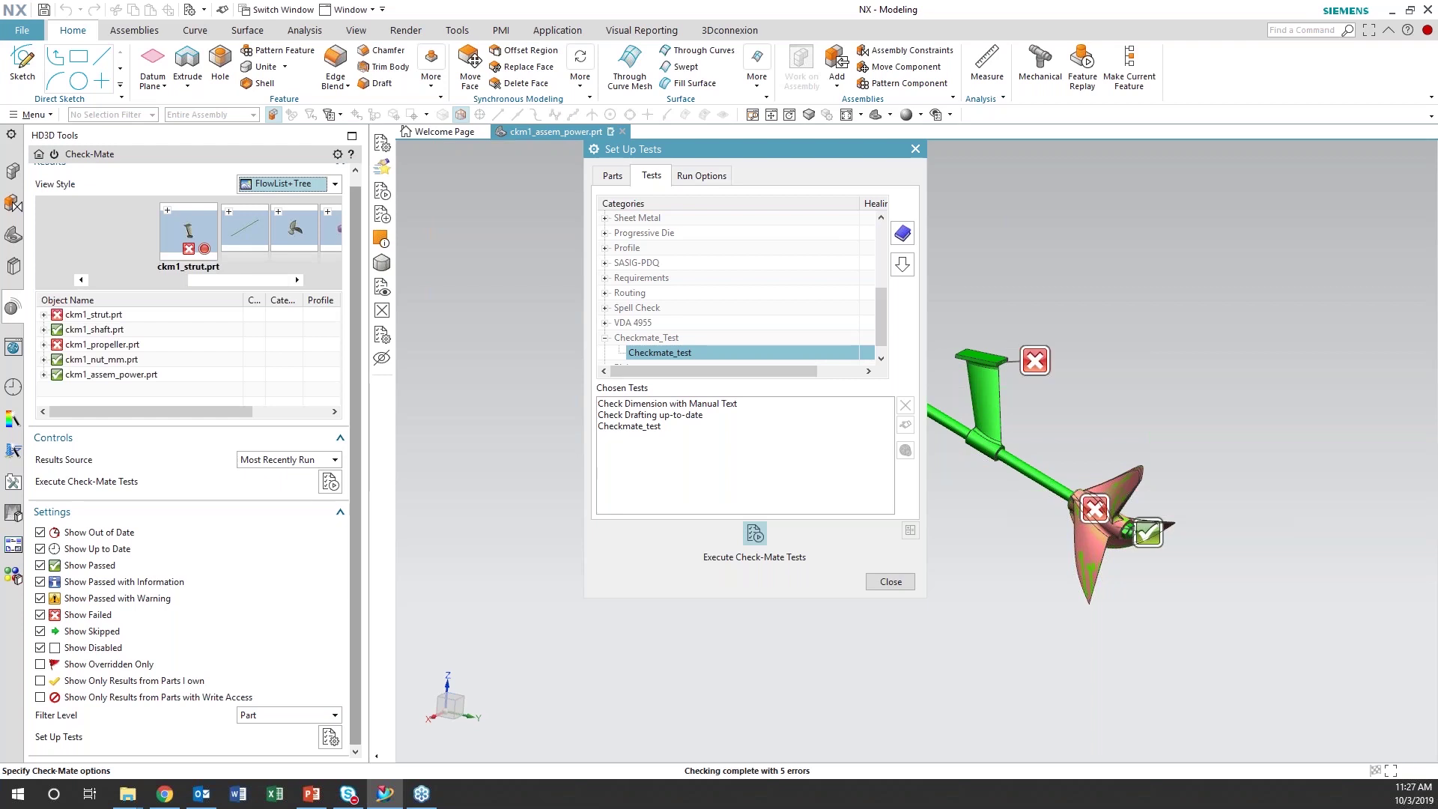
Examine the individual checker results for ckm1_propeller.prt and ckm1_strut.prt, and close the test setup
{"action": "left_click", "coordinate": [45, 345]}
{"action": "mouse_move", "coordinate": [89, 394]}
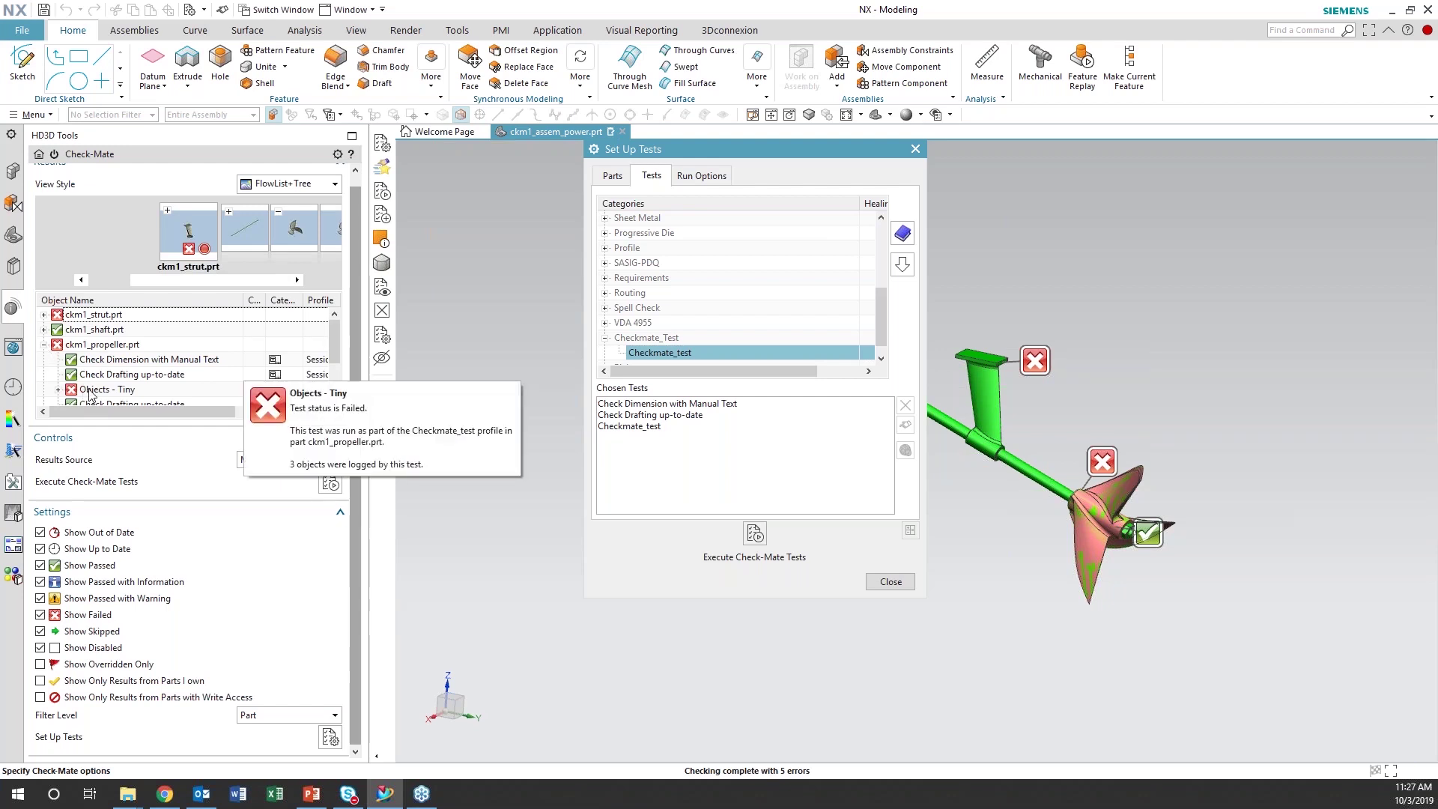
{"action": "left_click", "coordinate": [45, 315]}
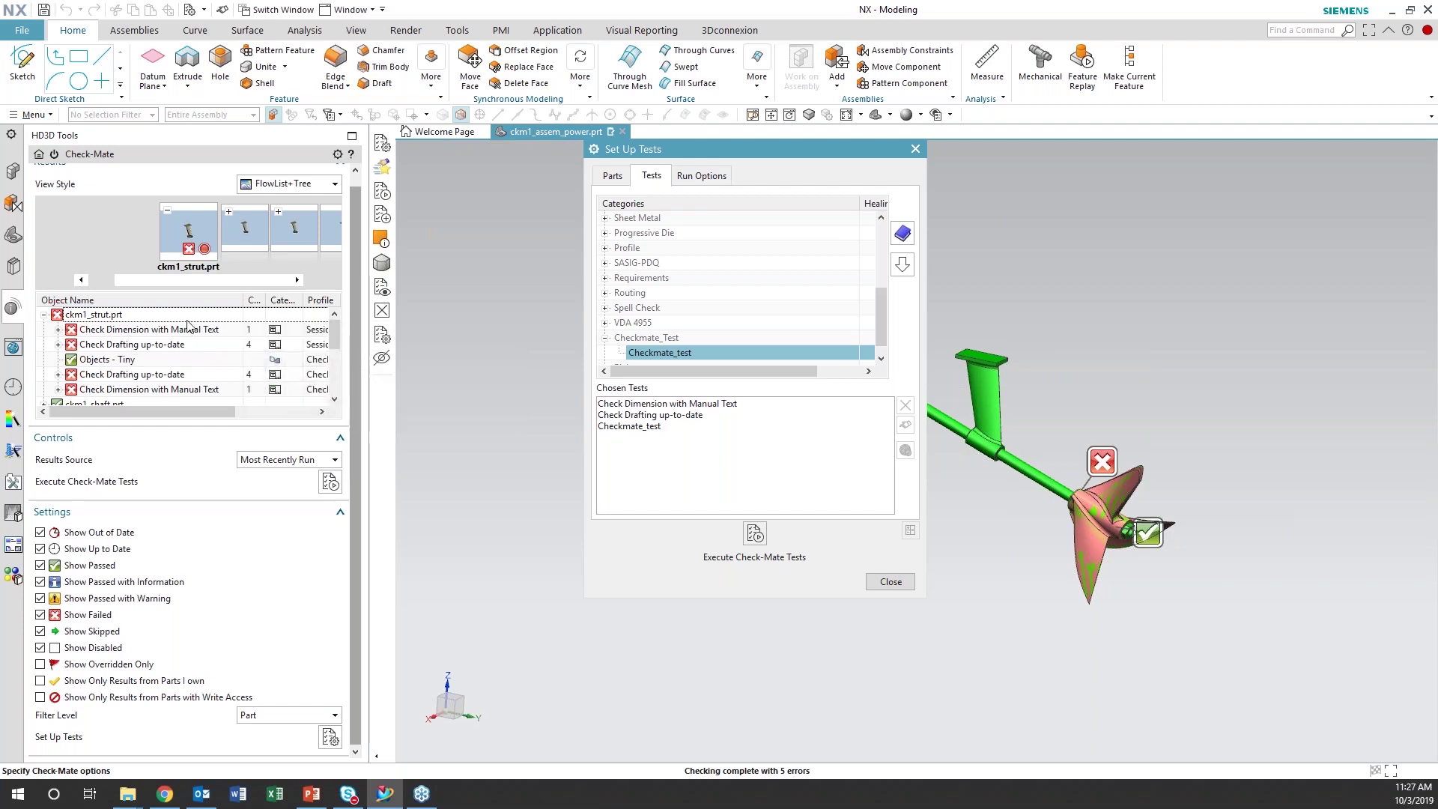
{"action": "mouse_move", "coordinate": [193, 332]}
{"action": "left_click", "coordinate": [103, 344]}
{"action": "right_click", "coordinate": [104, 345]}
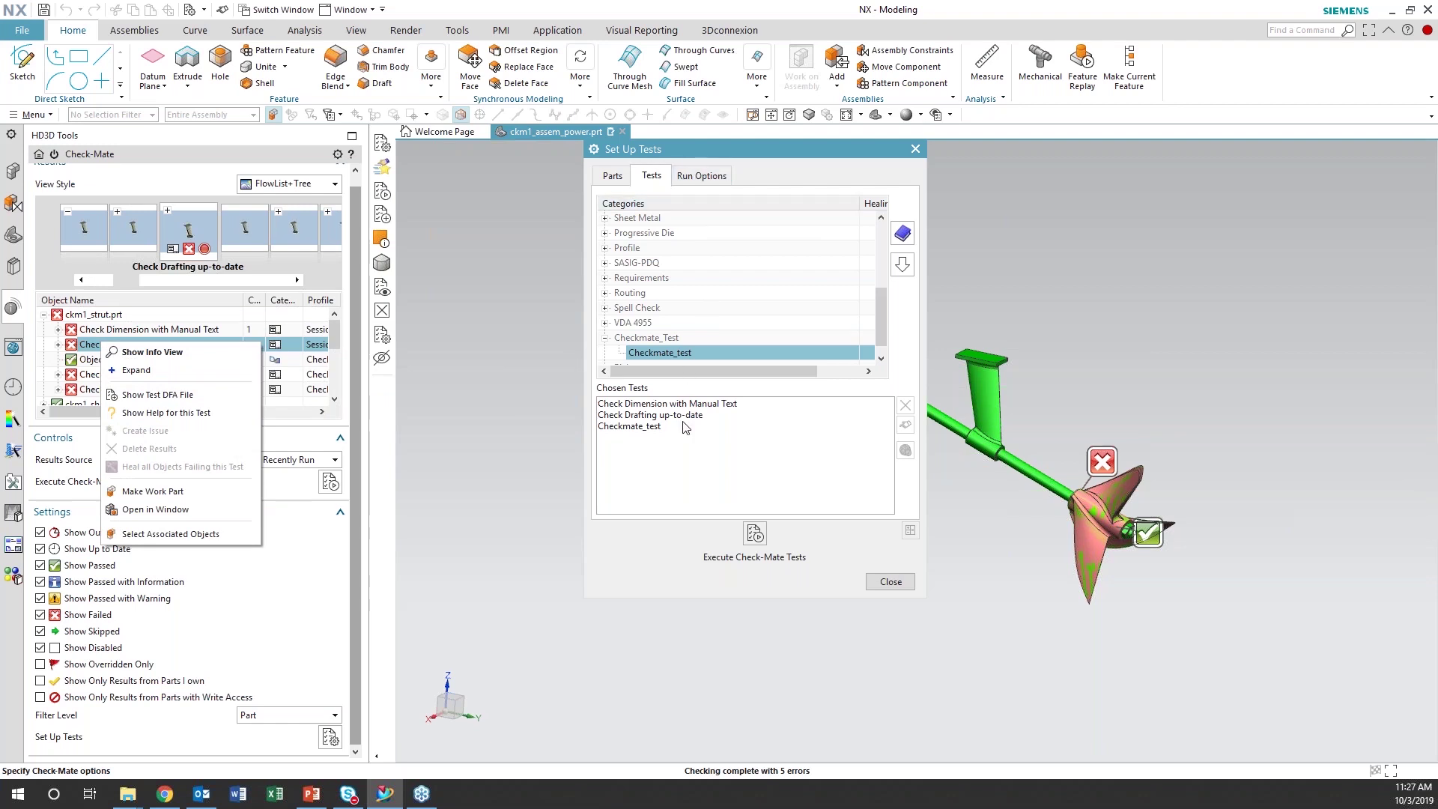
{"action": "left_click", "coordinate": [896, 584]}
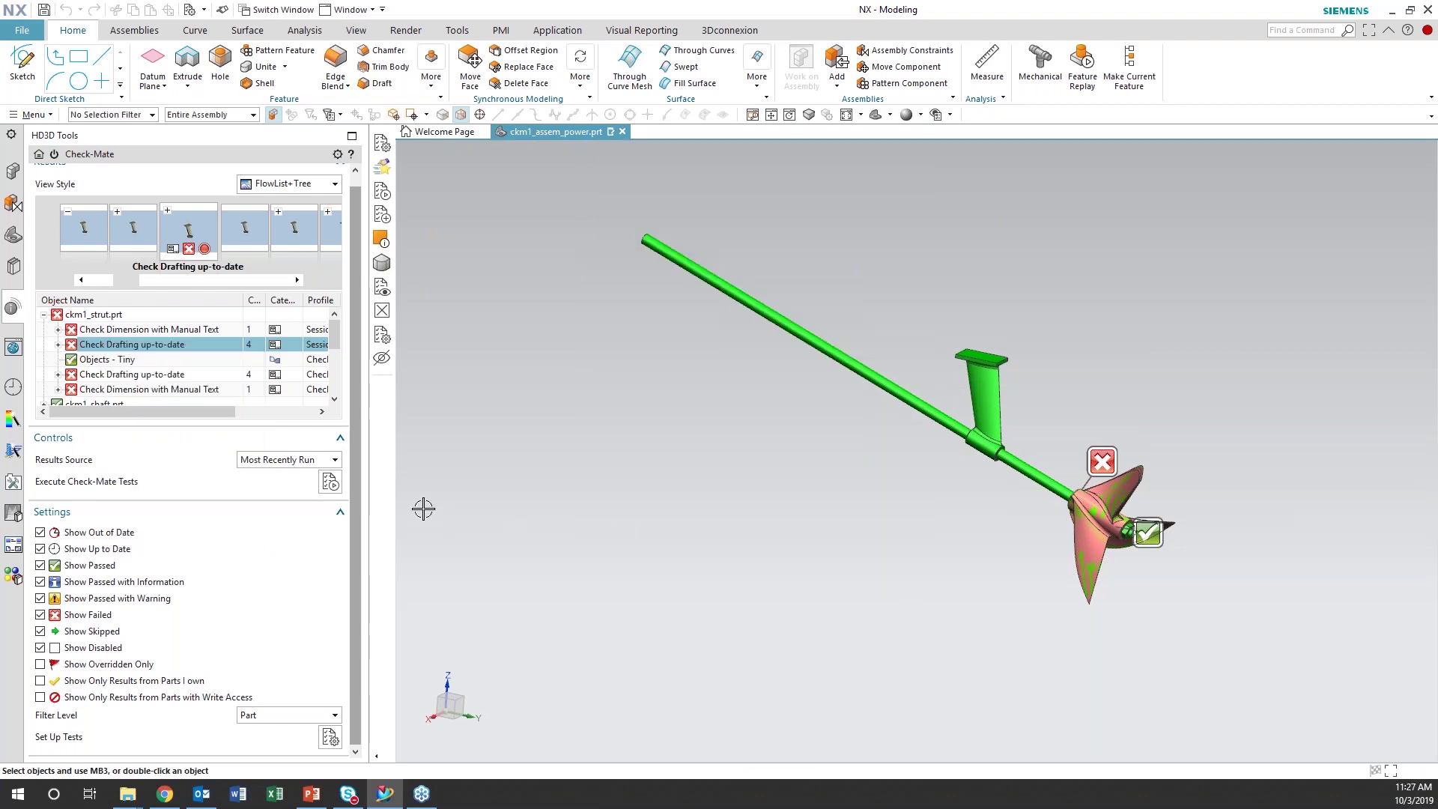
Switch the Check-Mate results source to Saved in Part and execute the tests again
{"action": "left_click", "coordinate": [335, 461]}
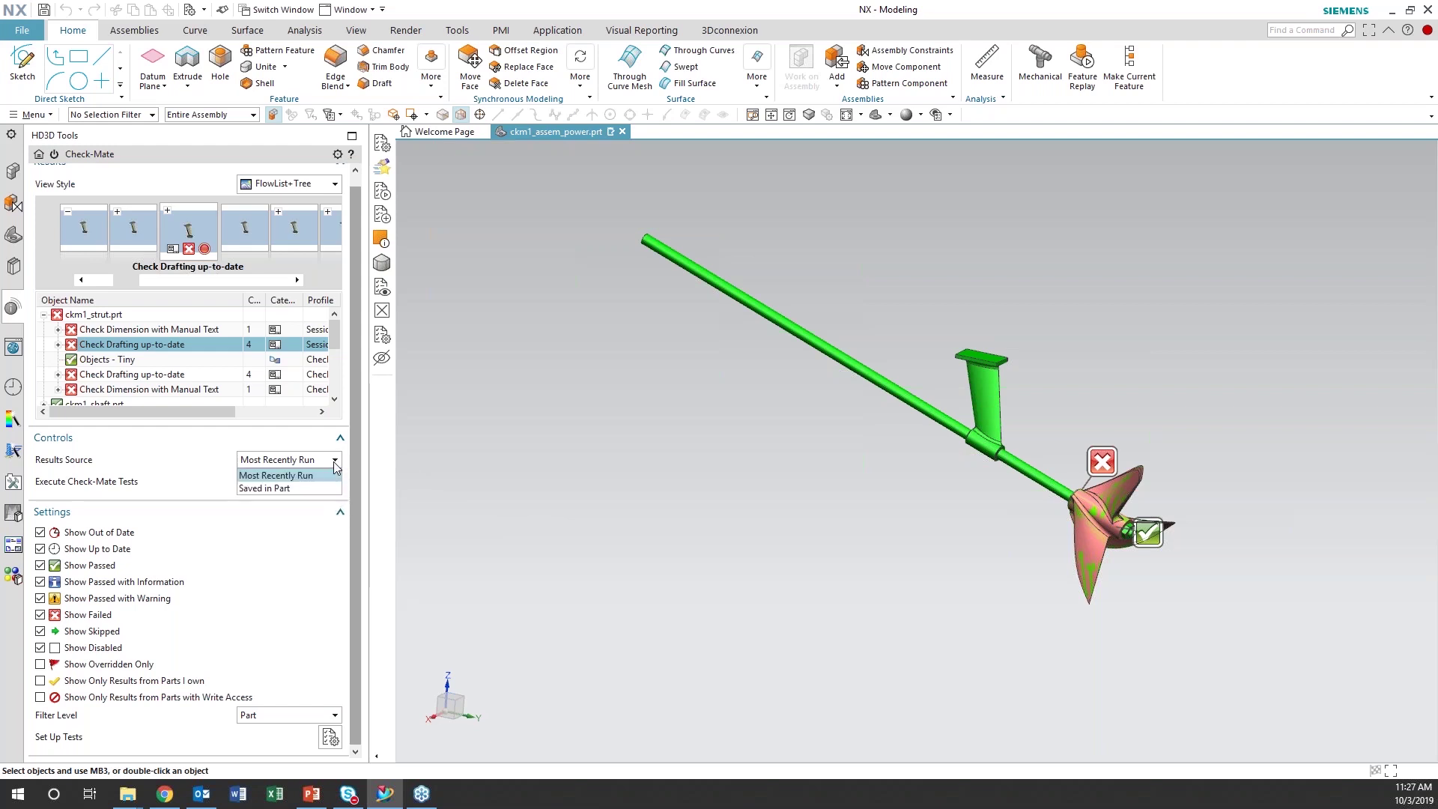
{"action": "left_click", "coordinate": [295, 491]}
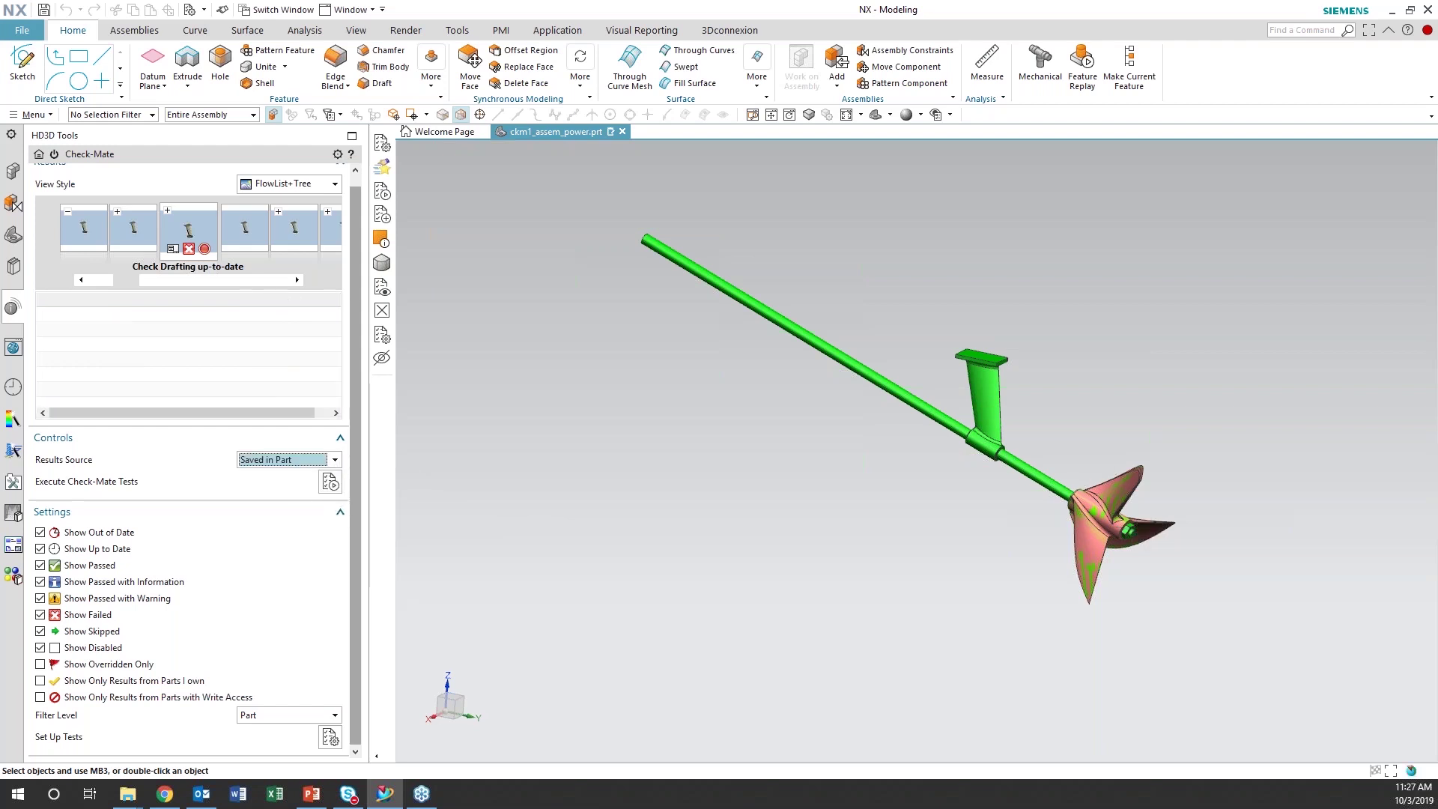
{"action": "left_click", "coordinate": [330, 483]}
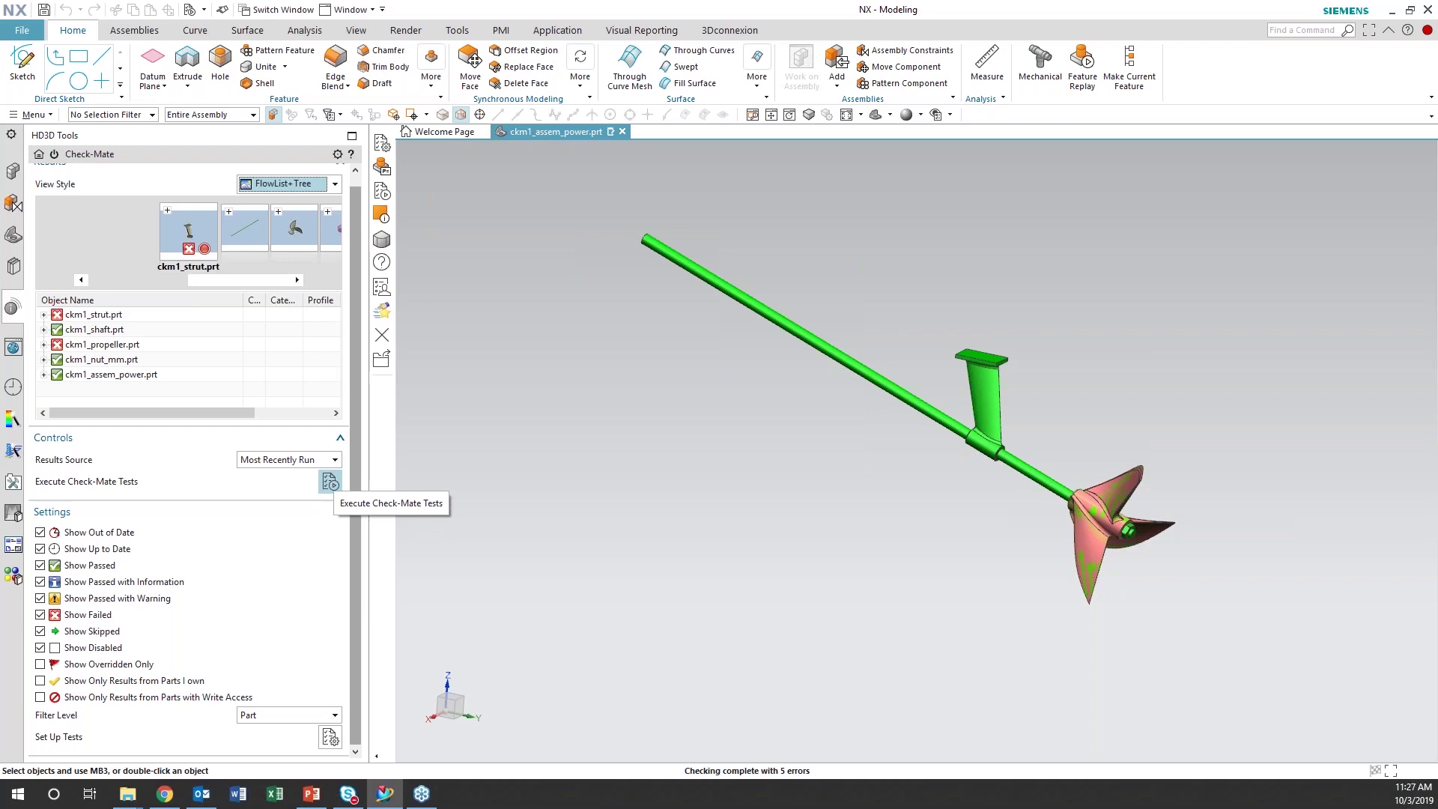
Reopen the test setup, check the Checkmate_Test category and the chosen tests, and close the setup without running anything
{"action": "left_click", "coordinate": [331, 738]}
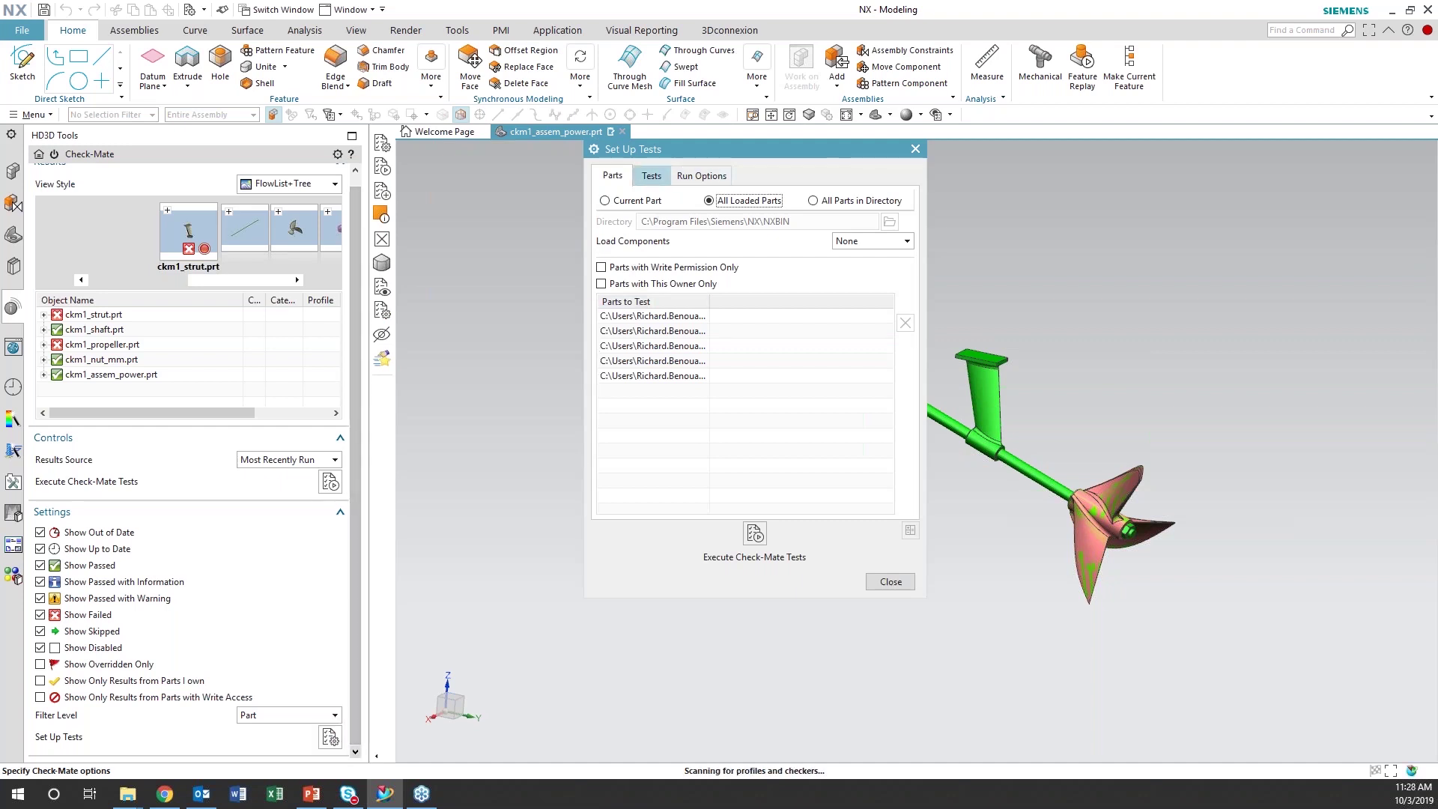
{"action": "left_click", "coordinate": [651, 175]}
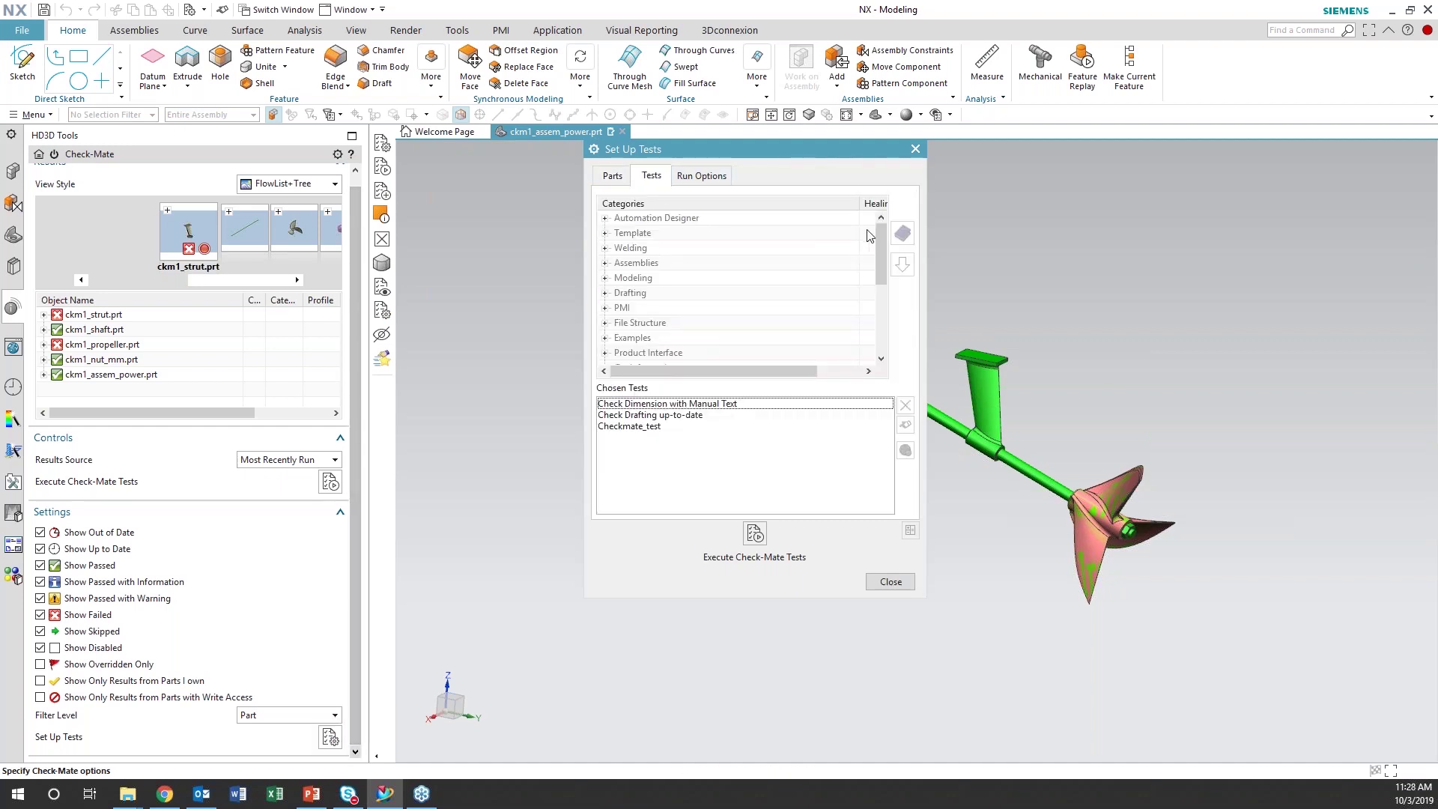
{"action": "left_click_drag", "start_coordinate": [875, 233], "coordinate": [881, 319]}
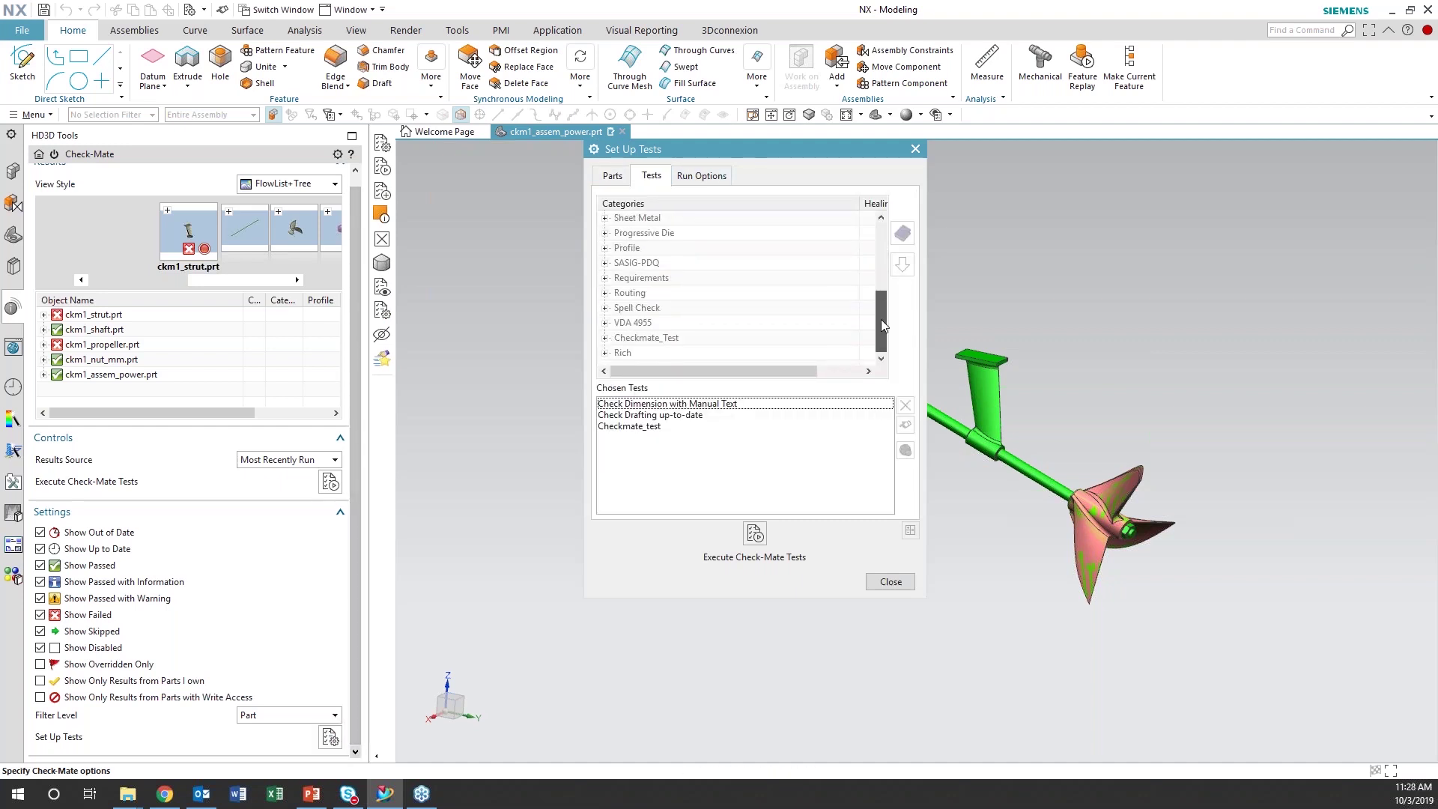
{"action": "left_click", "coordinate": [605, 338]}
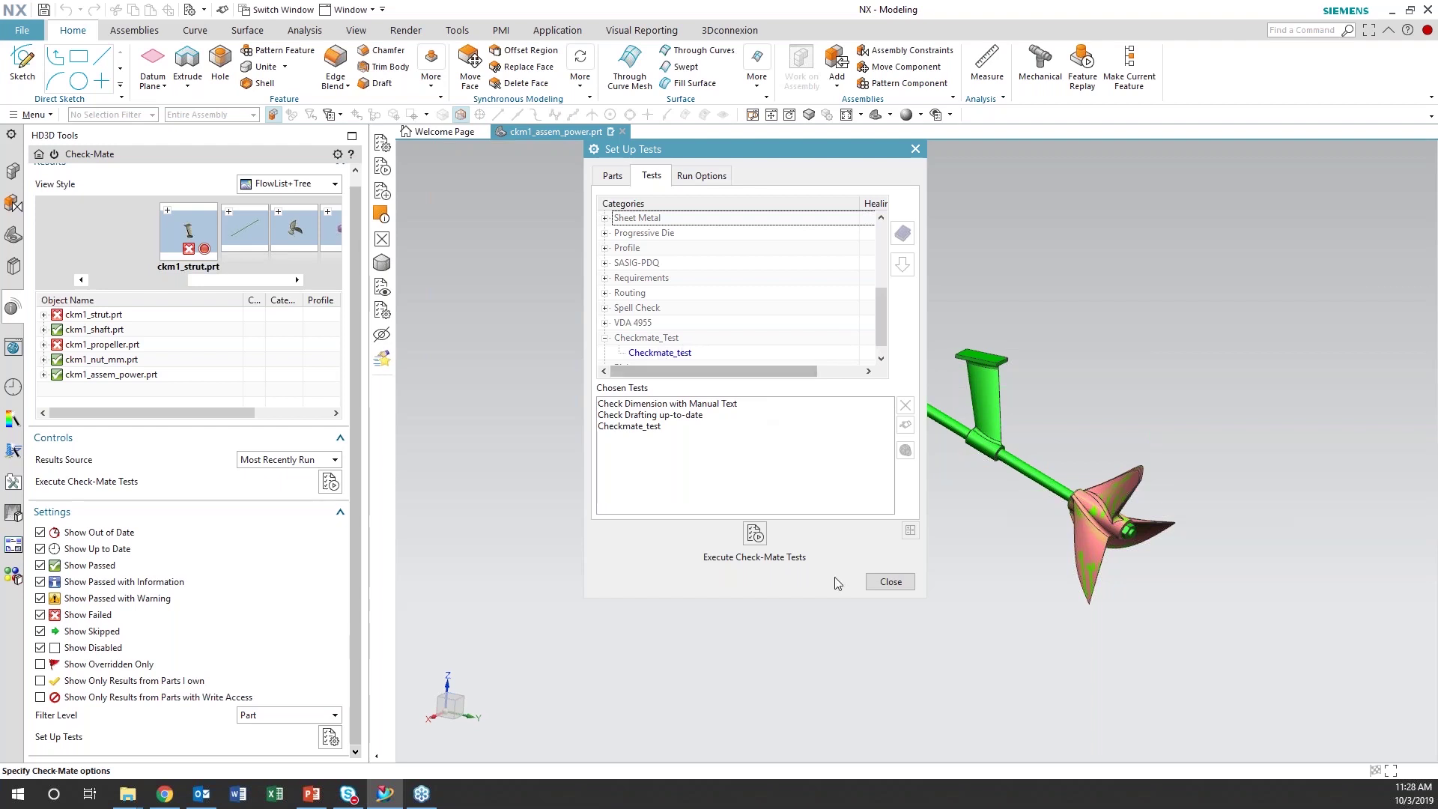
{"action": "left_click", "coordinate": [889, 582]}
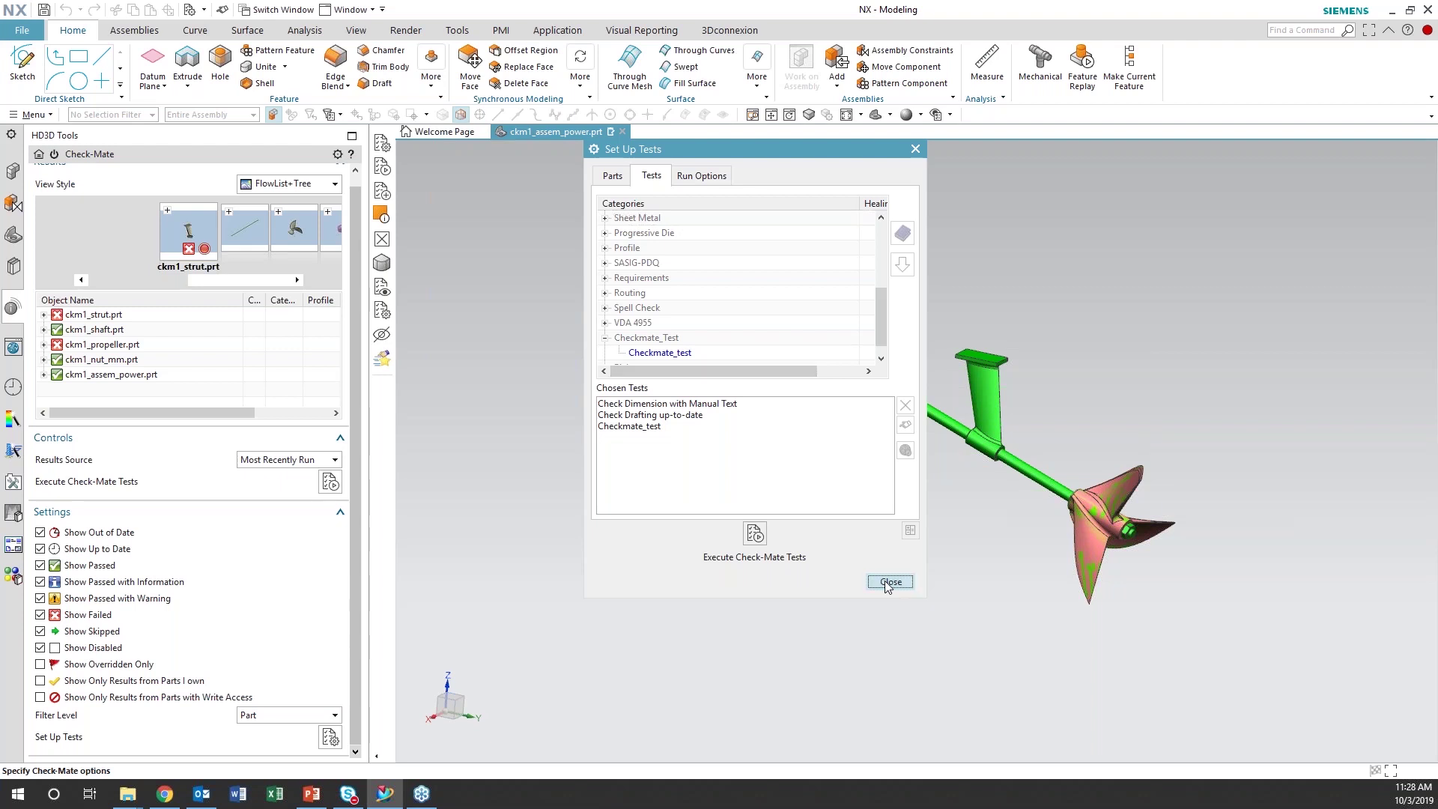
{"action": "left_click", "coordinate": [889, 582]}
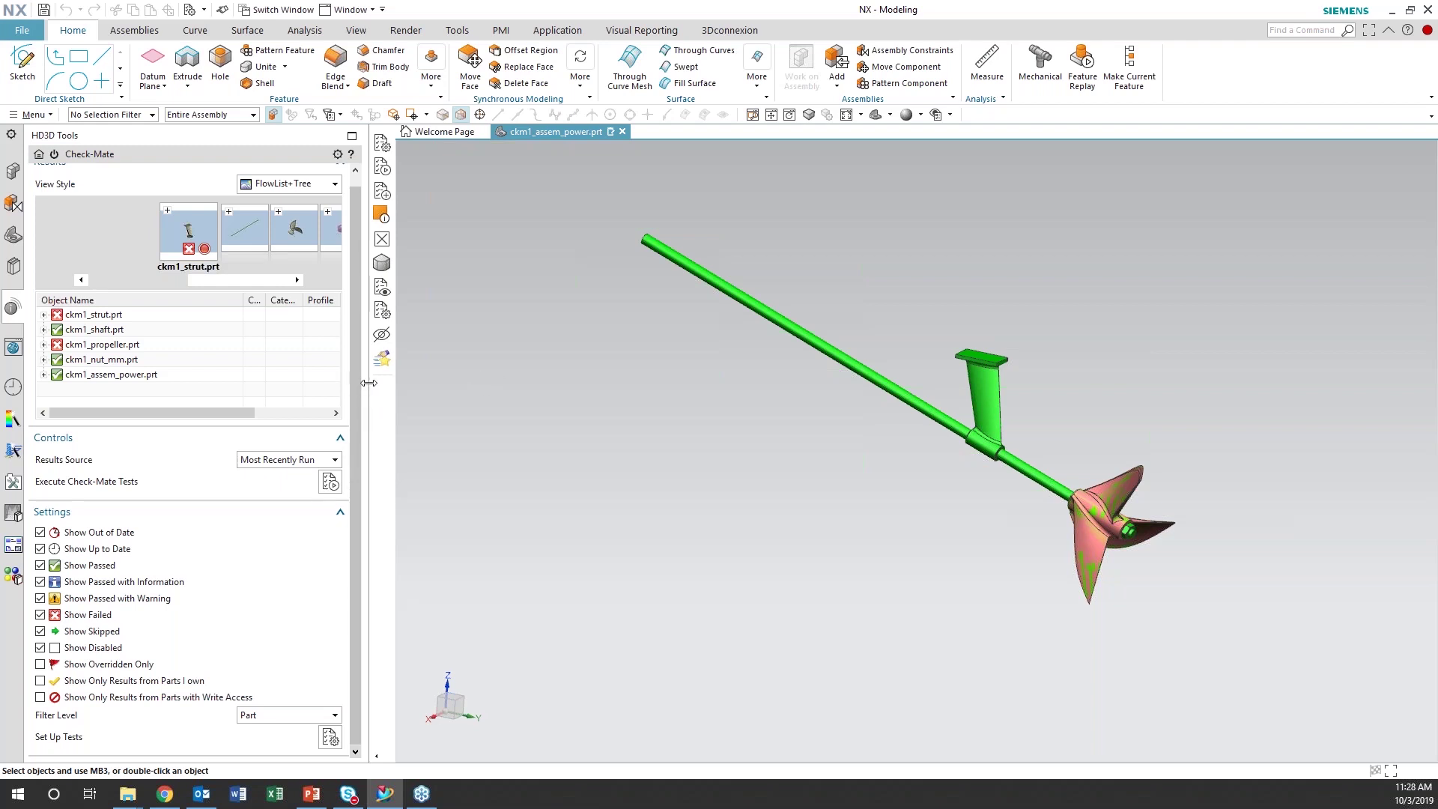
Narrow the Check-Mate results pane and open the Check-Mate Author Tests dialog
{"action": "left_click_drag", "start_coordinate": [368, 382], "coordinate": [249, 378]}
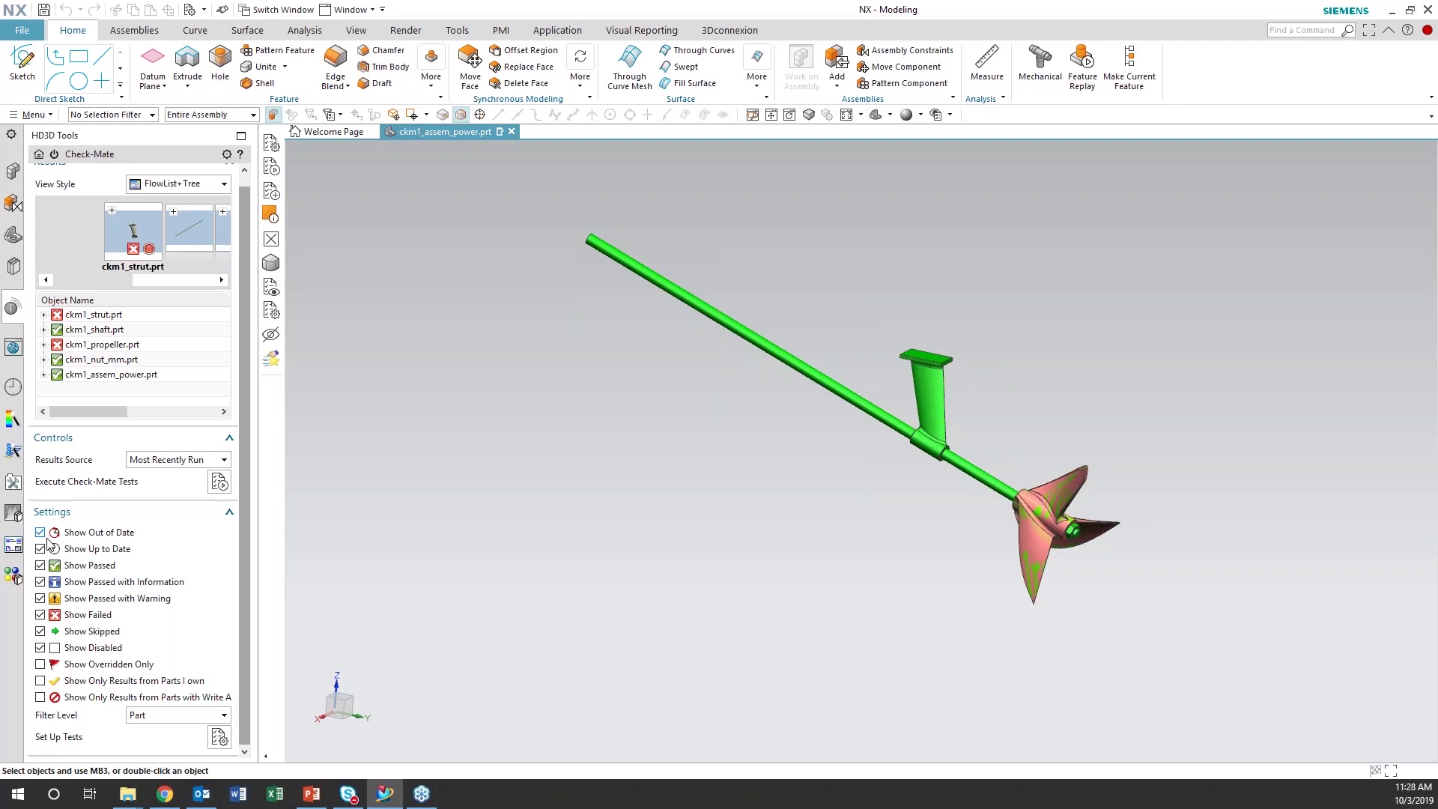
{"action": "left_click", "coordinate": [50, 117]}
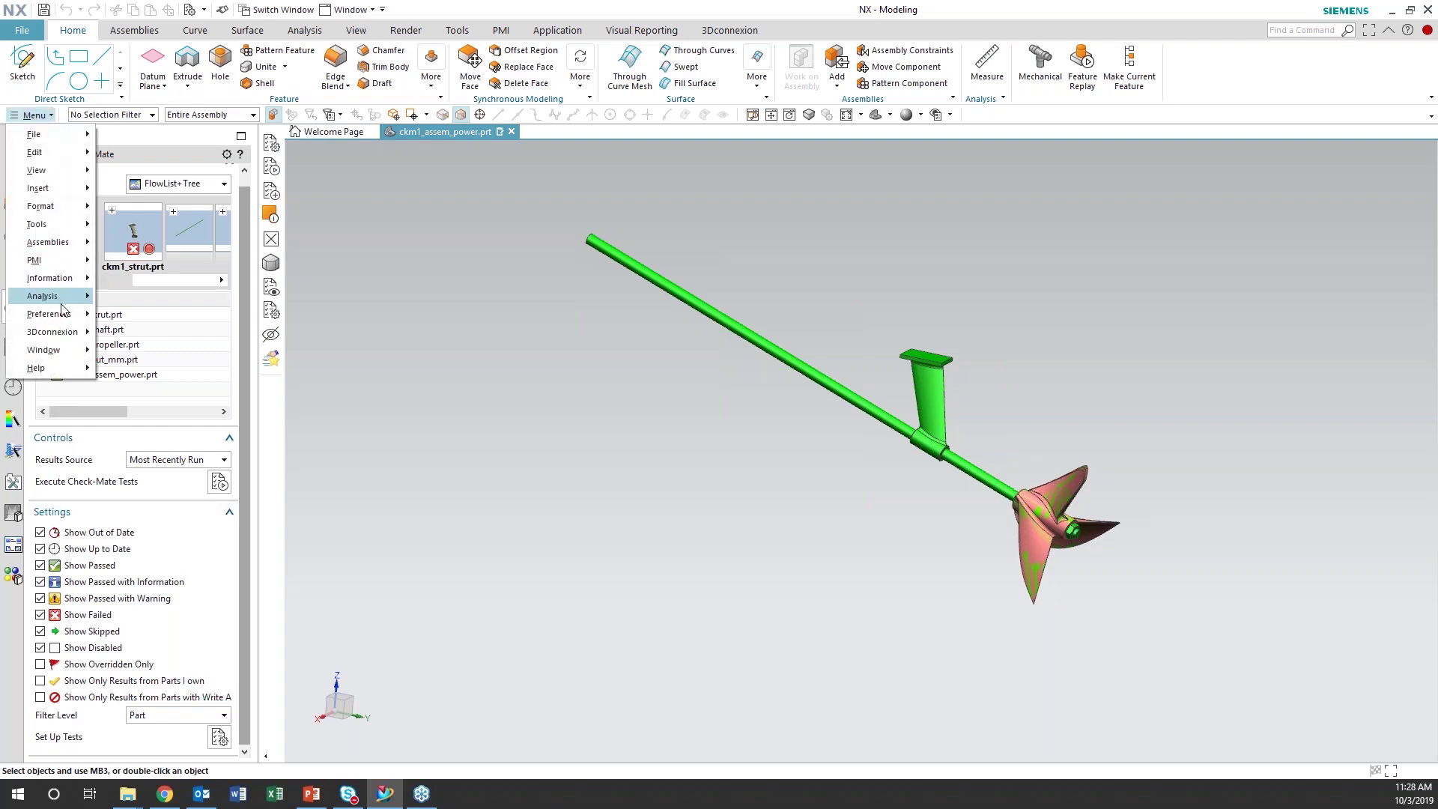
{"action": "mouse_move", "coordinate": [59, 298]}
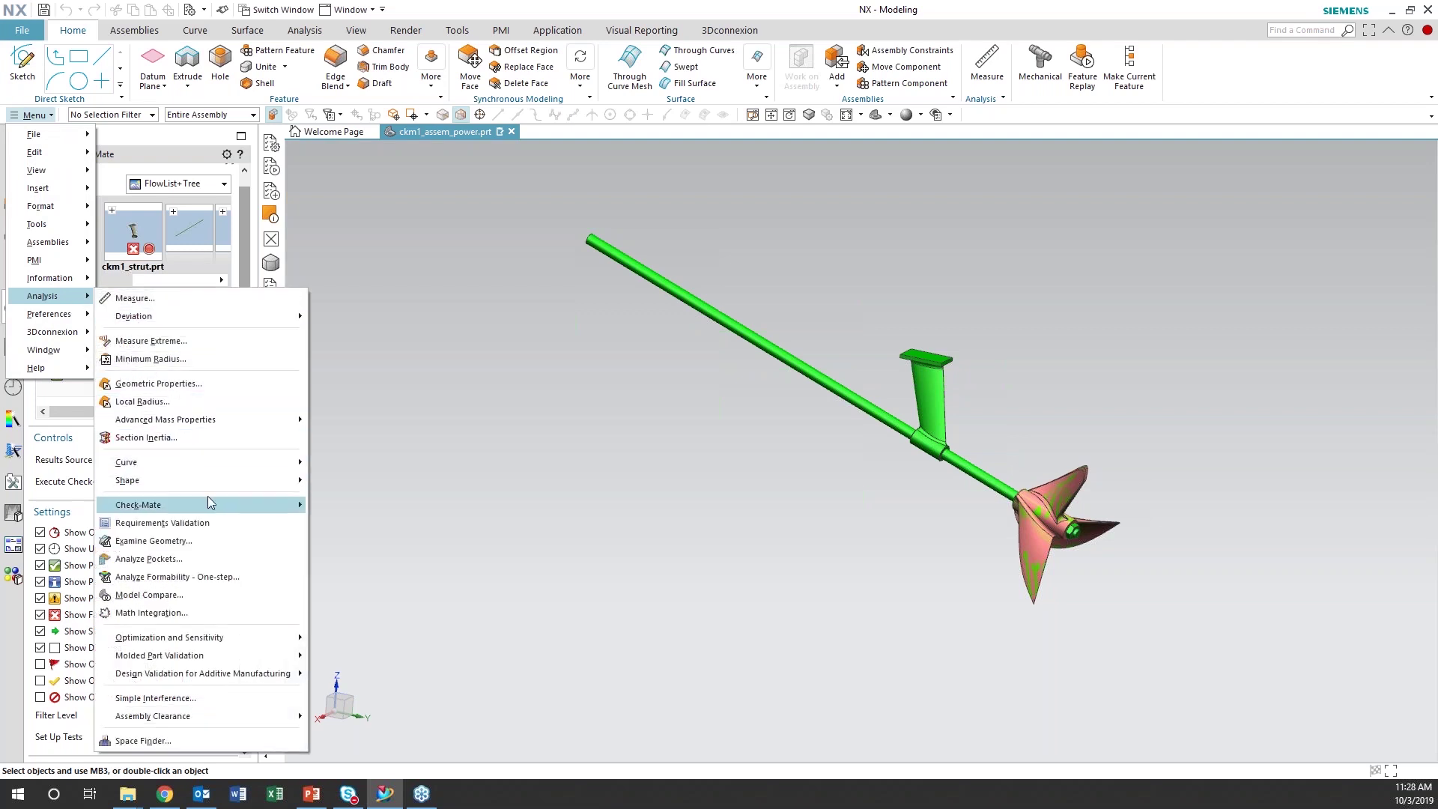
{"action": "mouse_move", "coordinate": [208, 495]}
{"action": "left_click", "coordinate": [355, 542]}
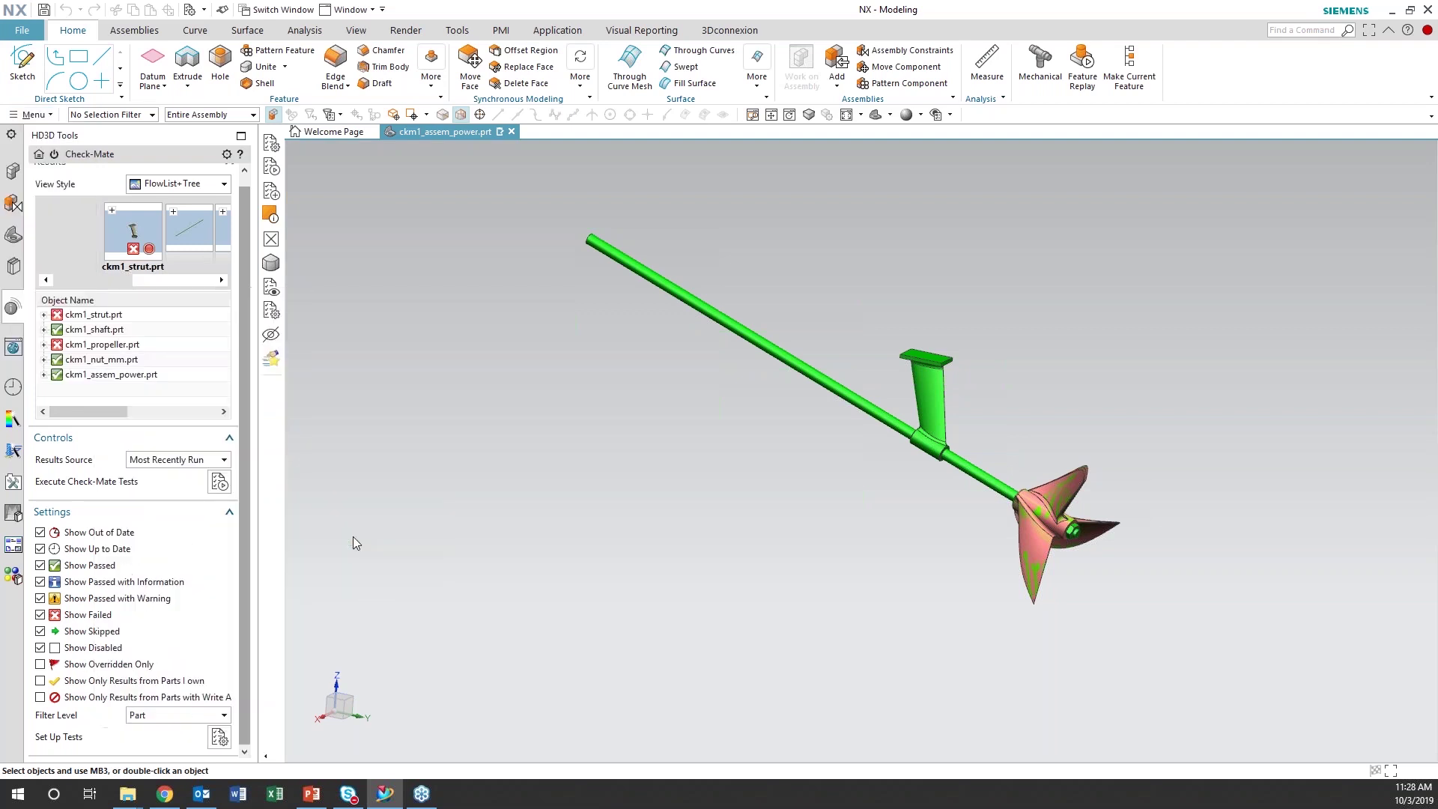
{"action": "left_click", "coordinate": [719, 421]}
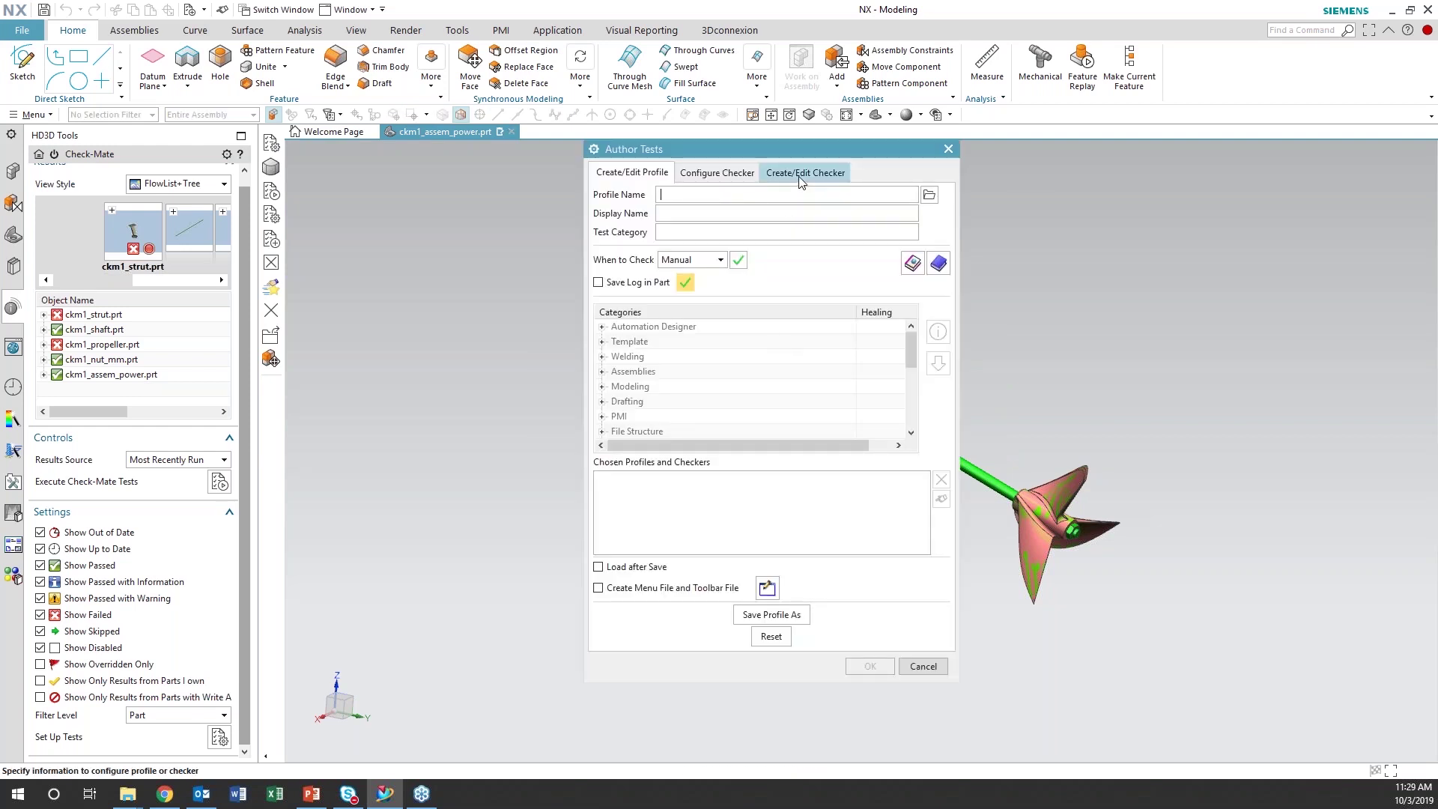
Review the checker creation, checker configuration and profile authoring options, and open the Check-Mate classes and functions quick reference
{"action": "left_click", "coordinate": [802, 173]}
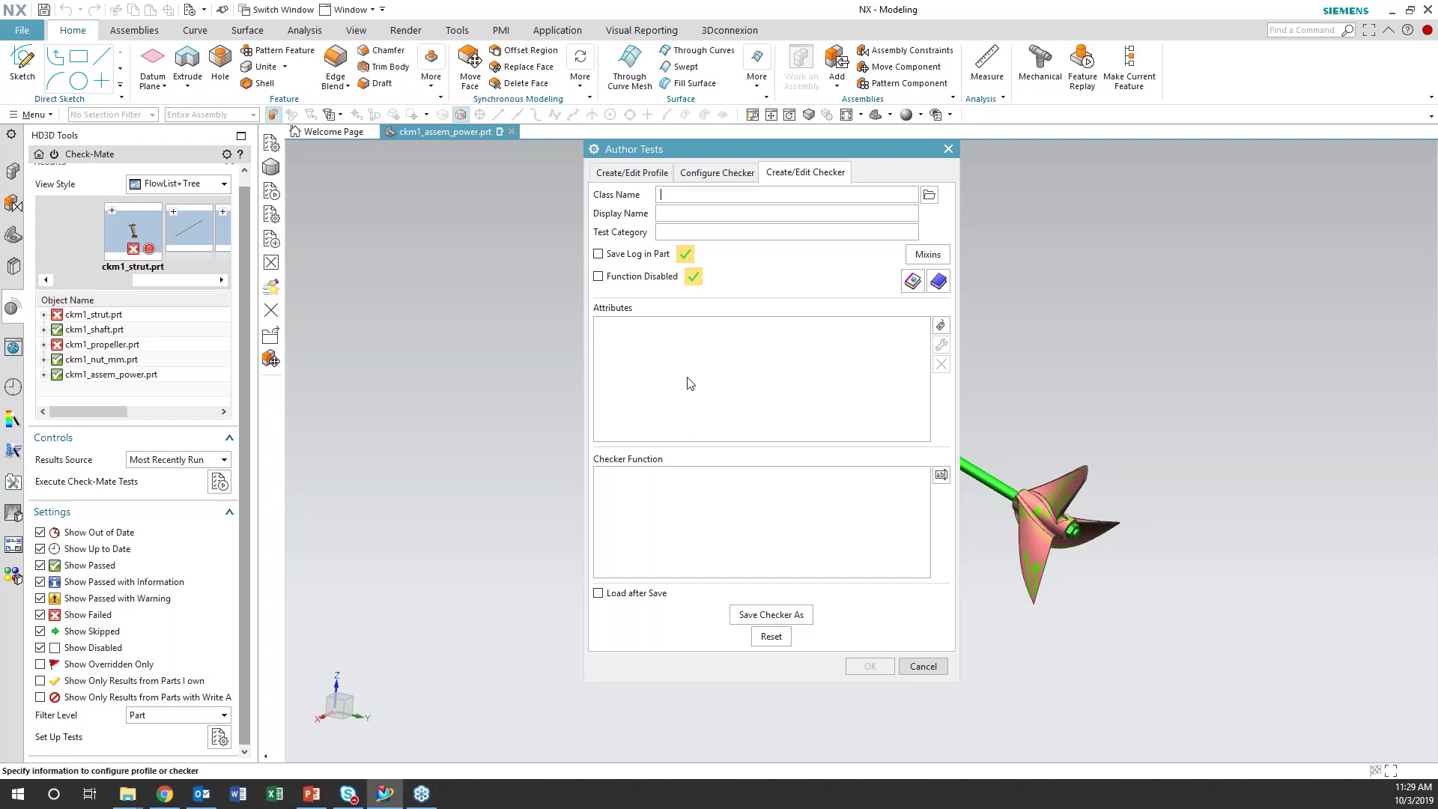
{"action": "left_click", "coordinate": [715, 174]}
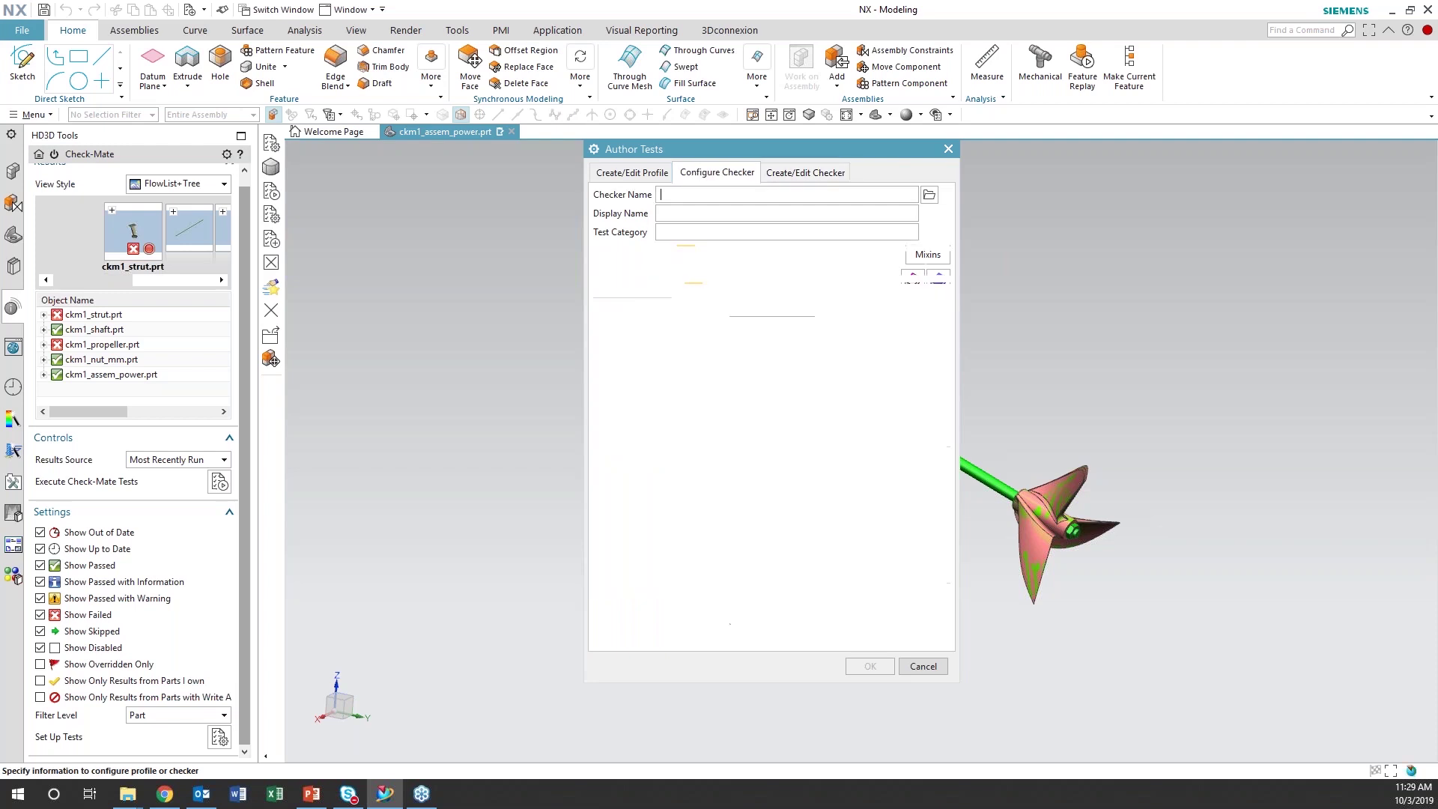
{"action": "left_click", "coordinate": [628, 175]}
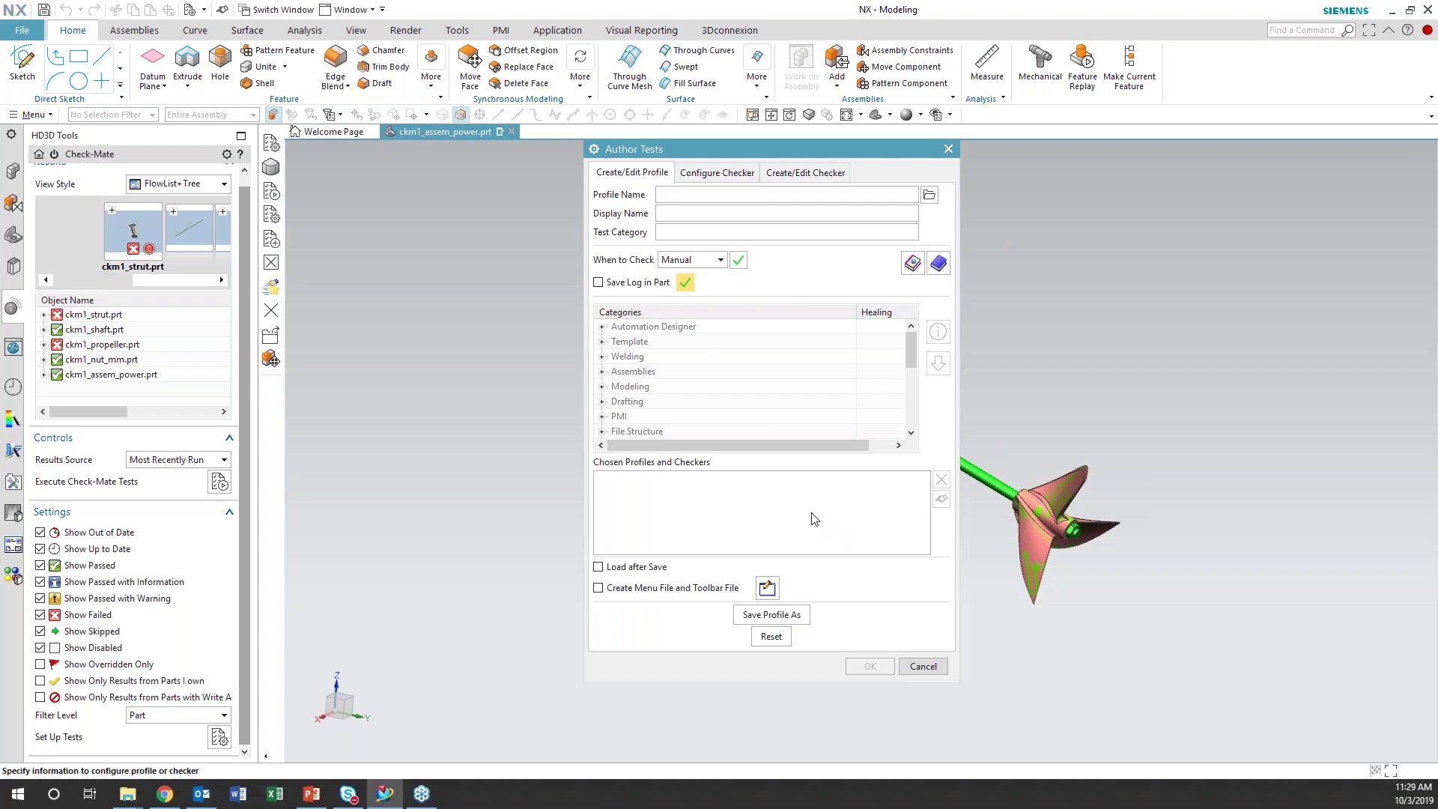
{"action": "left_click", "coordinate": [912, 263]}
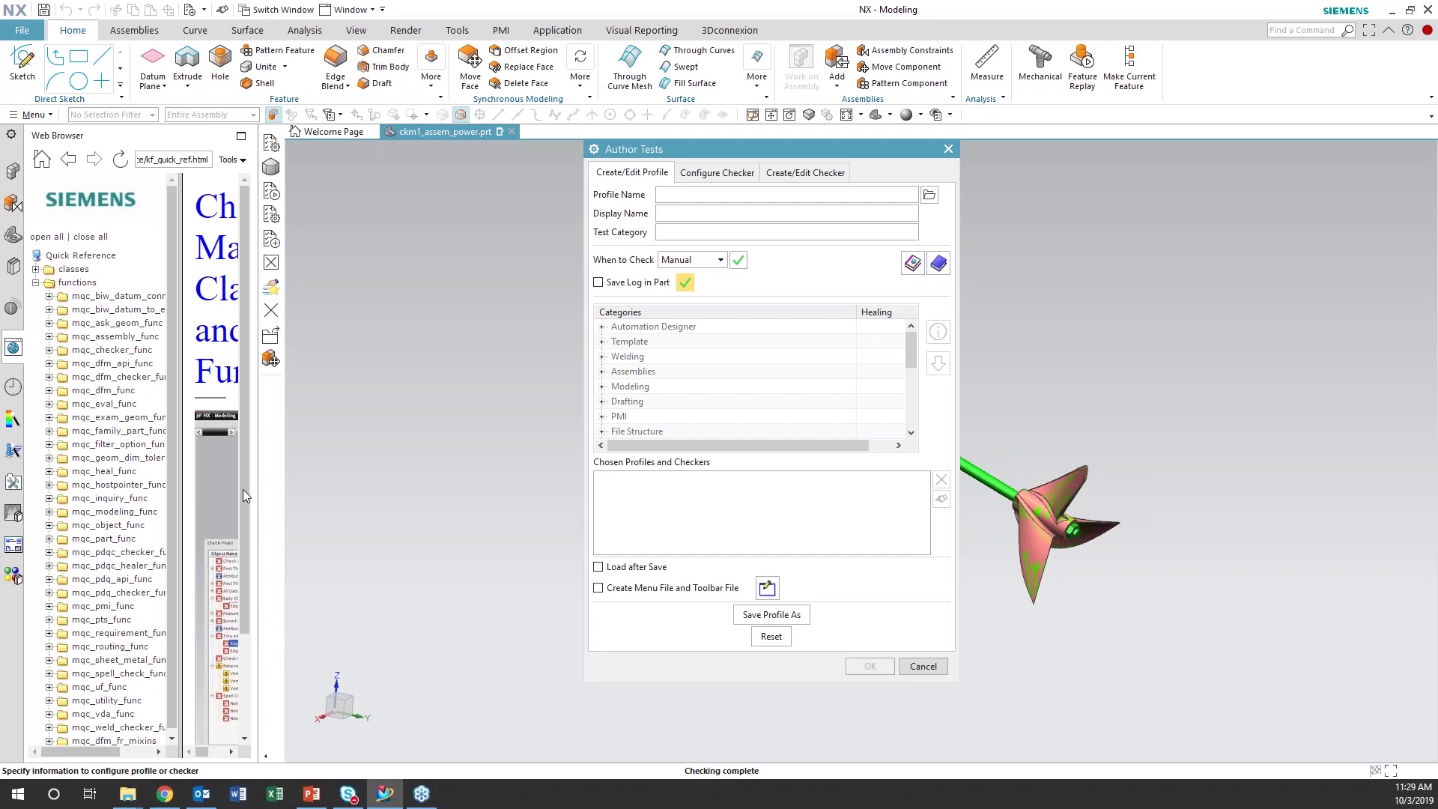
Switch to the PowerPoint presentation and display slide 8, Notable Take-Aways
{"action": "left_click", "coordinate": [310, 793]}
{"action": "left_click", "coordinate": [155, 665]}
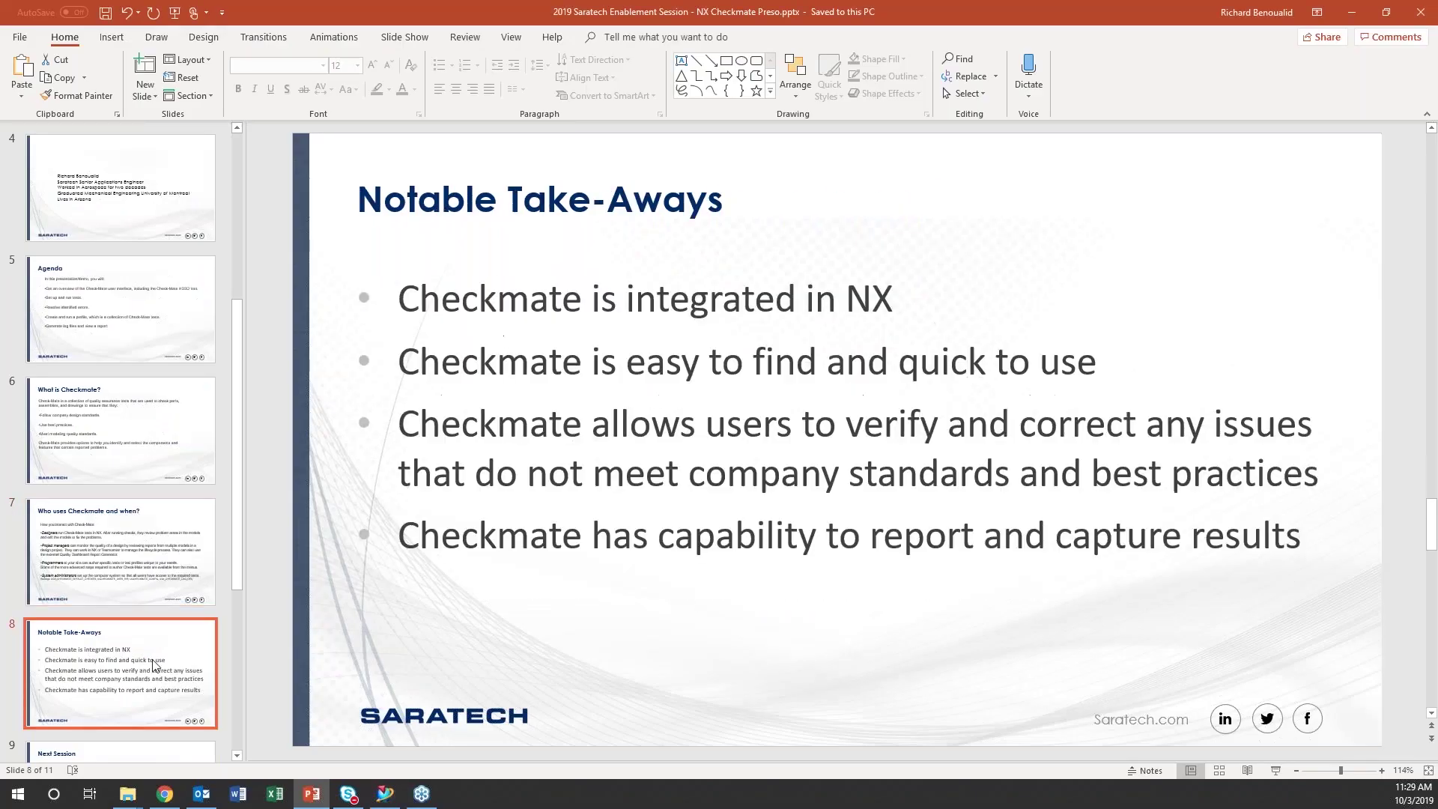